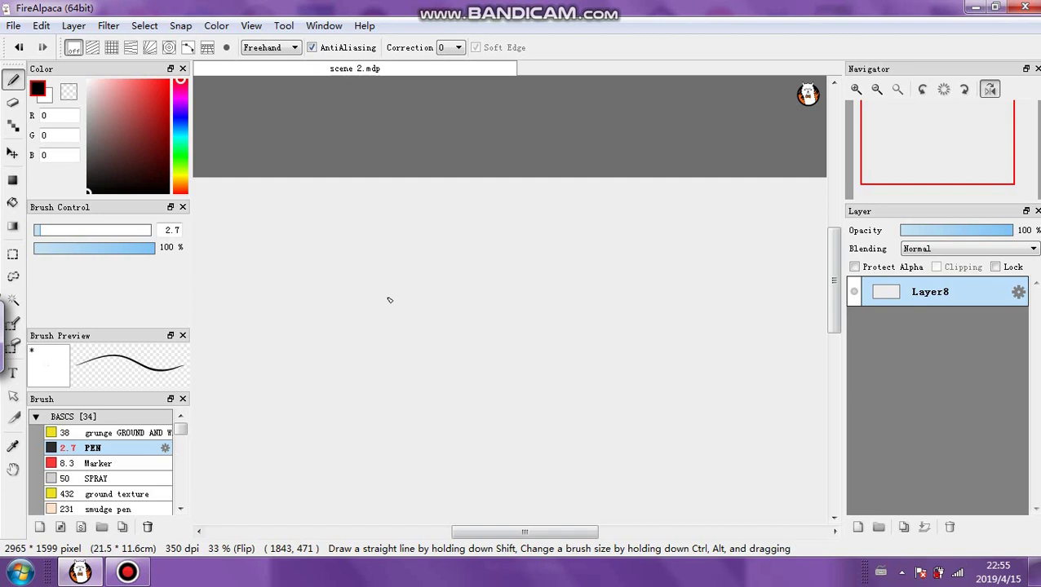
Add a new layer at 60% opacity and sketch overlapping ovals for a figure's head and torso
left_click(858, 527)
left_click(968, 230)
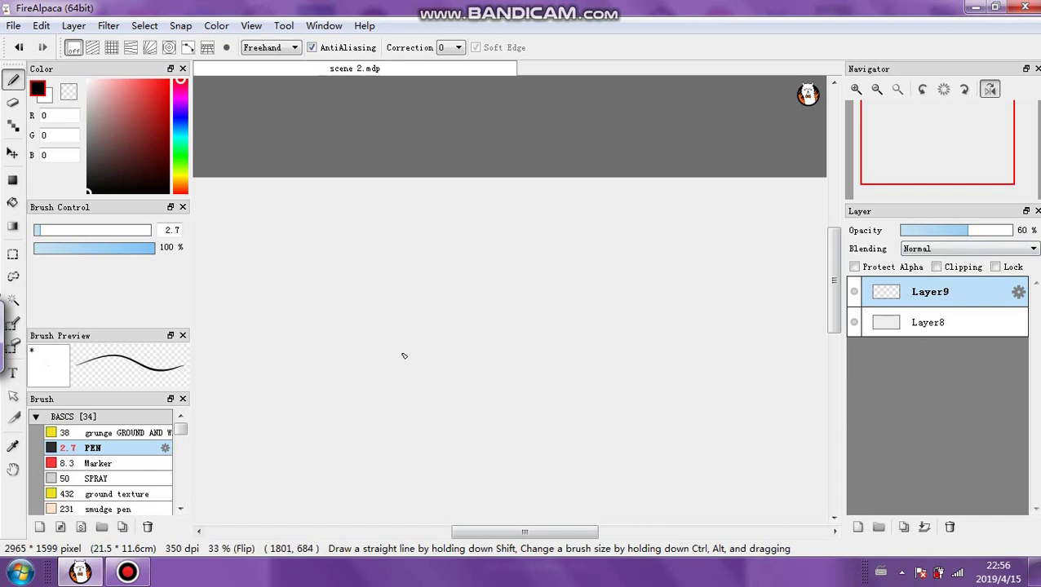
left_click(876, 92)
left_click(858, 92)
mouse_move(377, 316)
left_mouse_down()
mouse_move(395, 277)
mouse_move(385, 275)
mouse_move(392, 296)
left_mouse_up()
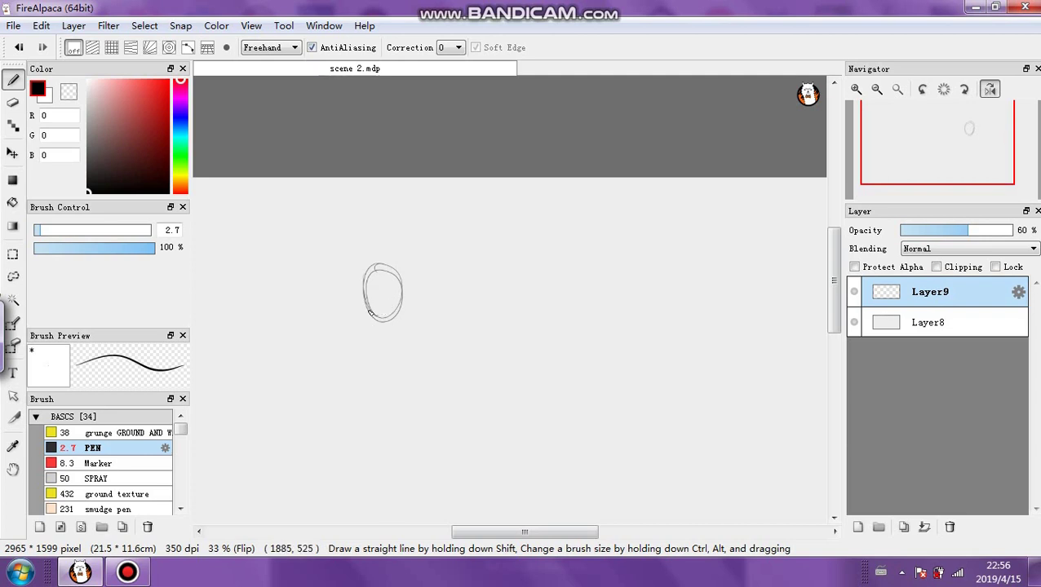
mouse_move(370, 312)
left_mouse_down()
mouse_move(424, 332)
mouse_move(357, 360)
mouse_move(365, 387)
mouse_move(383, 391)
mouse_move(389, 298)
mouse_move(367, 322)
mouse_move(405, 319)
mouse_move(367, 323)
mouse_move(419, 325)
mouse_move(352, 314)
mouse_move(418, 331)
mouse_move(384, 304)
left_mouse_up()
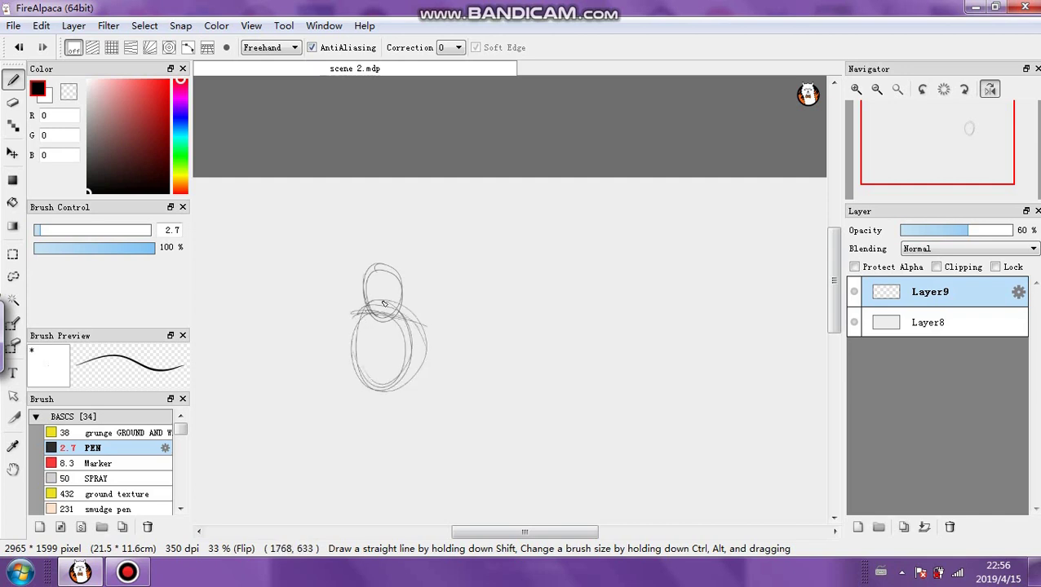
Sketch a tall tree trunk beside the figure with long, loose vertical lines running down the canvas
left_click_drag(359, 181, 370, 469)
mouse_move(349, 200)
left_mouse_down()
mouse_move(363, 464)
mouse_move(342, 444)
mouse_move(346, 504)
mouse_move(336, 458)
left_mouse_up()
left_click_drag(299, 192, 299, 519)
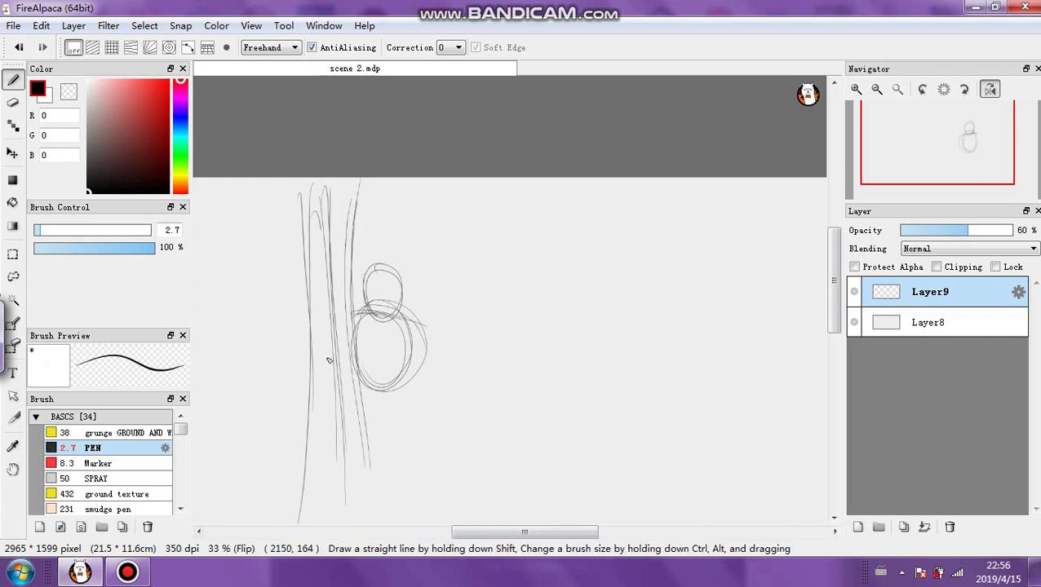
left_click_drag(320, 230, 332, 496)
left_click_drag(358, 222, 373, 522)
left_click_drag(351, 367, 386, 497)
left_click_drag(325, 415, 328, 522)
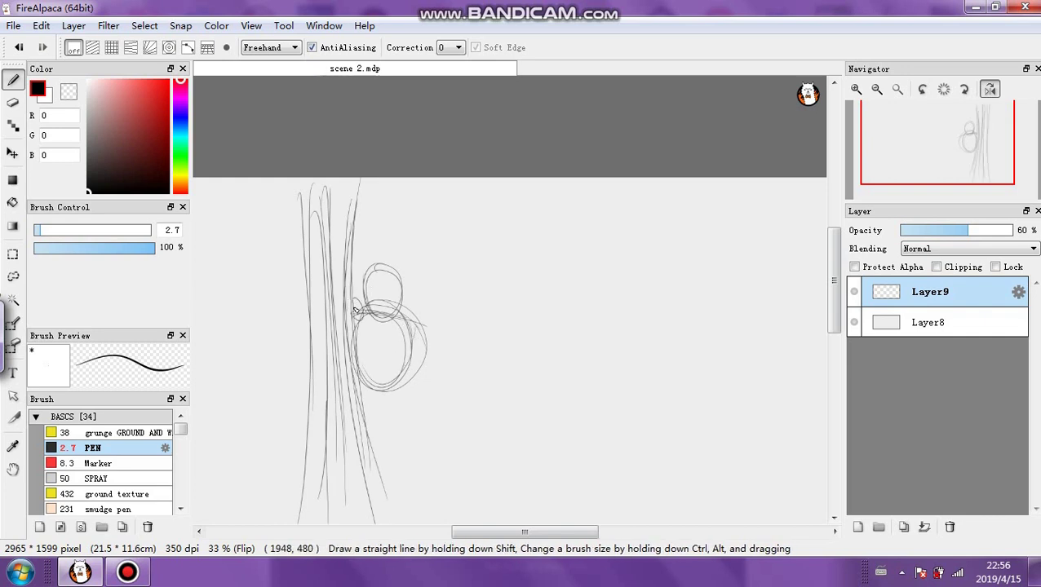
Sketch the figure's hand on the trunk, the shoulder line, the outer shoulder joint and a torso guideline
mouse_move(353, 309)
left_mouse_down()
mouse_move(344, 300)
mouse_move(345, 316)
mouse_move(364, 292)
left_mouse_up()
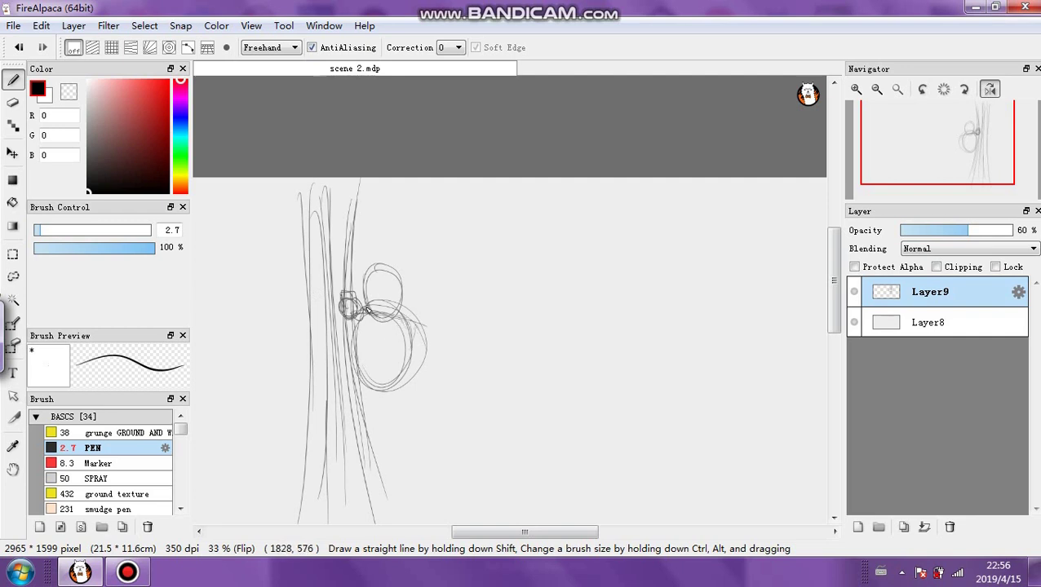
mouse_move(367, 310)
left_mouse_down()
mouse_move(430, 341)
mouse_move(411, 330)
mouse_move(405, 344)
mouse_move(429, 342)
mouse_move(410, 327)
mouse_move(419, 348)
mouse_move(423, 335)
mouse_move(425, 364)
mouse_move(418, 344)
mouse_move(383, 343)
mouse_move(397, 312)
mouse_move(372, 364)
left_mouse_up()
left_click_drag(390, 320, 363, 394)
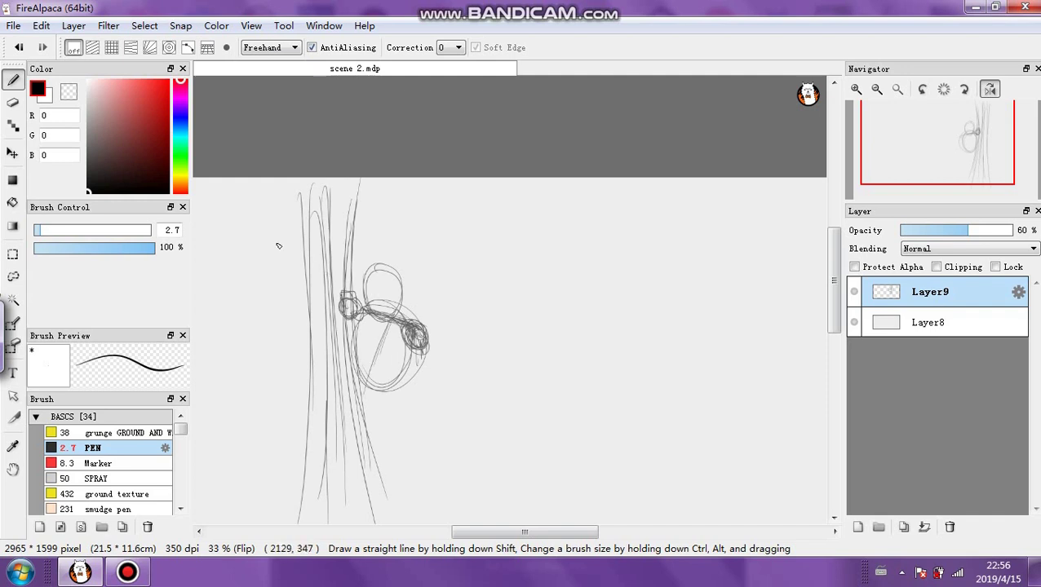
Lower the sketch layer's opacity to 40%, redraw the head oval and sketch the lower arm reaching to the trunk
left_click(942, 230)
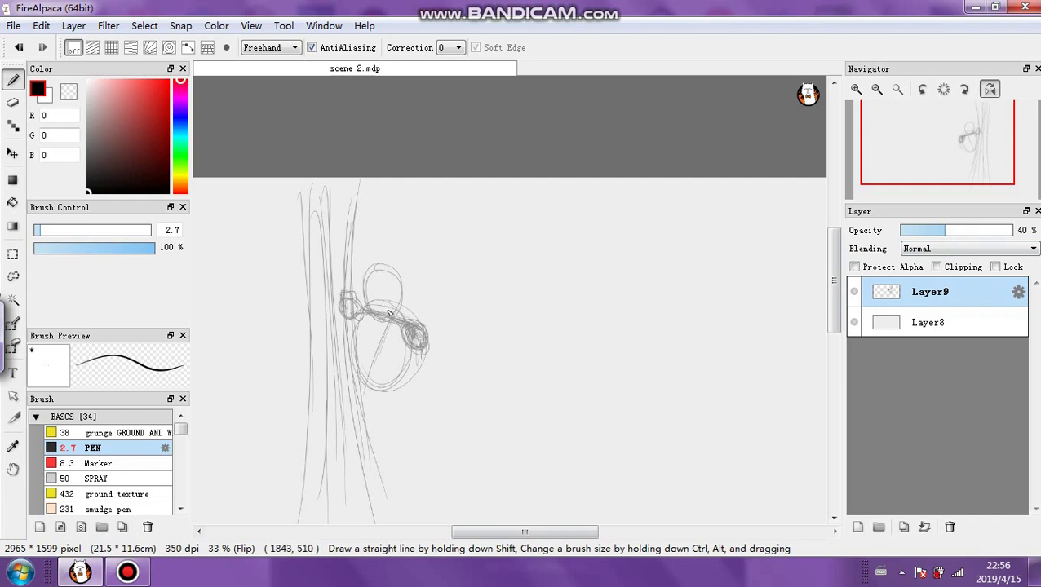
mouse_move(382, 305)
left_mouse_down()
mouse_move(391, 274)
mouse_move(382, 276)
mouse_move(392, 308)
mouse_move(389, 266)
mouse_move(381, 302)
mouse_move(403, 281)
mouse_move(376, 274)
mouse_move(408, 289)
mouse_move(376, 273)
mouse_move(413, 324)
mouse_move(359, 298)
mouse_move(404, 310)
mouse_move(382, 351)
mouse_move(378, 328)
mouse_move(399, 325)
mouse_move(417, 368)
left_mouse_up()
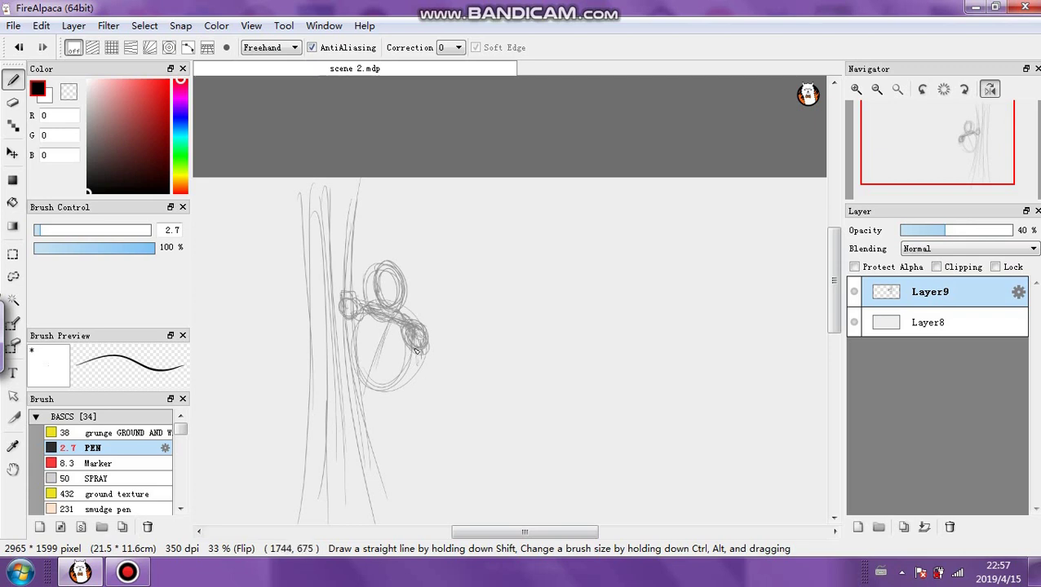
mouse_move(419, 351)
left_mouse_down()
mouse_move(398, 369)
mouse_move(347, 359)
mouse_move(400, 369)
mouse_move(357, 360)
mouse_move(414, 361)
mouse_move(404, 352)
mouse_move(416, 330)
left_mouse_up()
Lightly erase the dark outer shoulder lines using the transparent colour with the pen at size 10.1 and 18% opacity
left_click(68, 91)
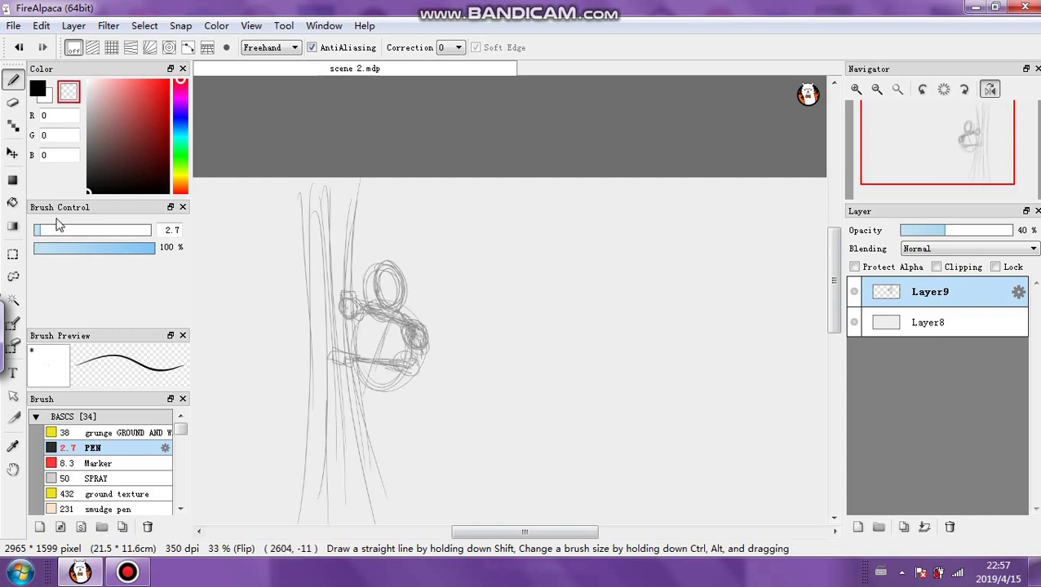
left_click(57, 230)
left_click_drag(421, 342, 425, 336)
left_click(57, 248)
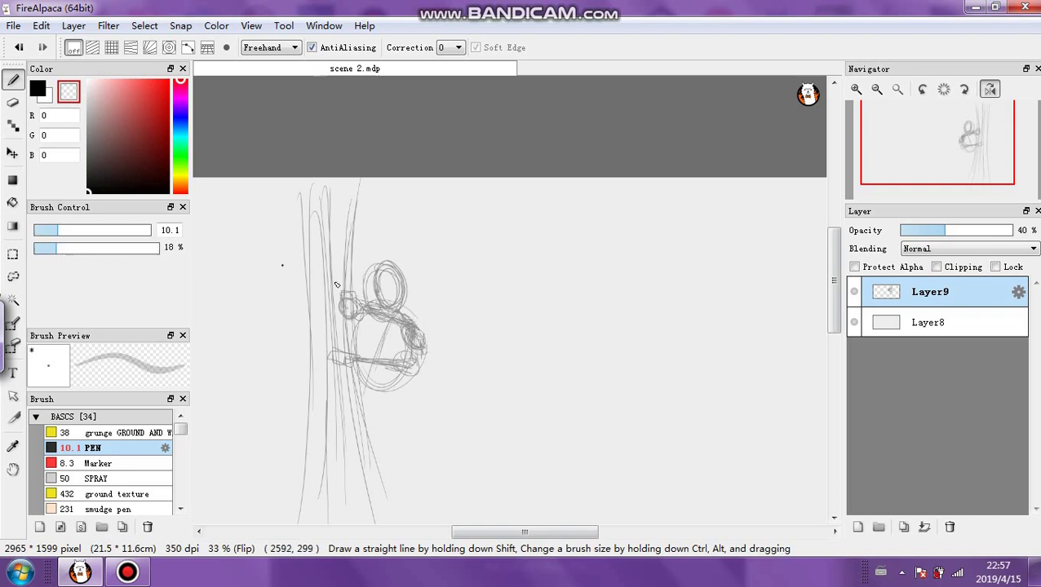
left_click_drag(405, 336, 414, 341)
Return the pen to black at size 4.3 and 100% opacity, and sketch the figure's torso sides and hips
left_click(38, 89)
left_click(92, 248)
left_click(44, 230)
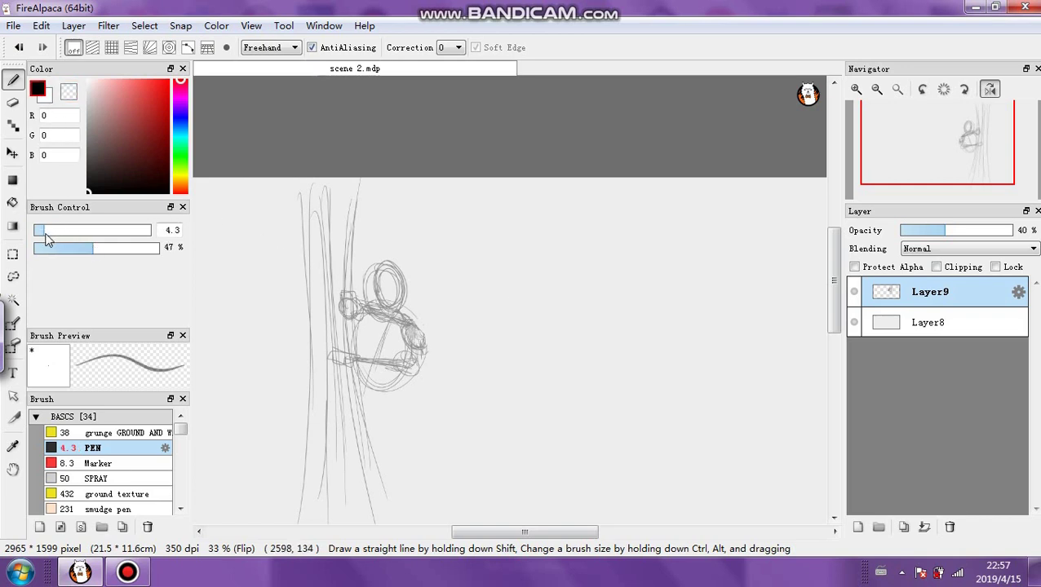
left_click_drag(113, 250, 164, 248)
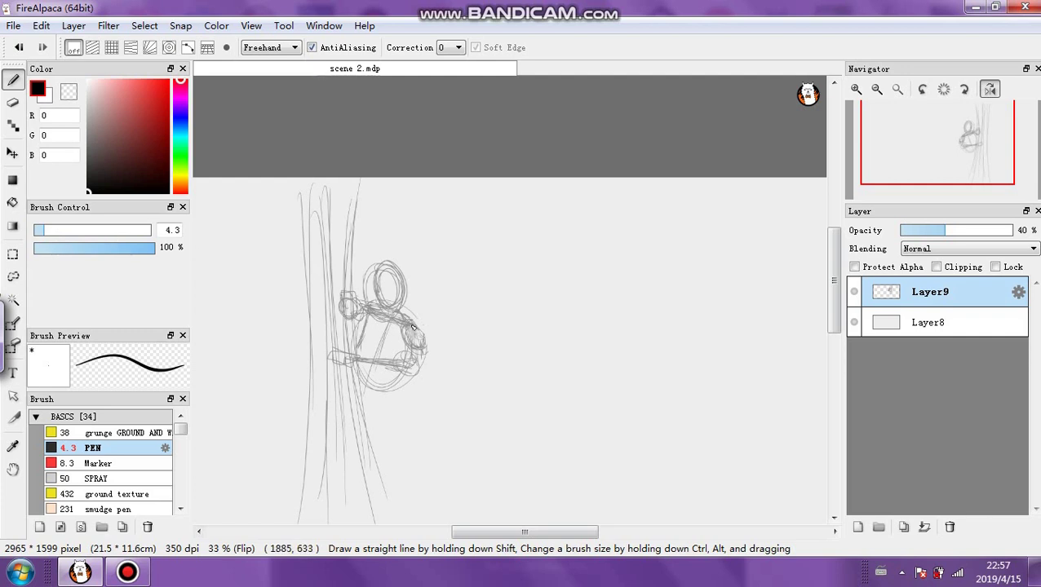
mouse_move(399, 377)
left_mouse_down()
mouse_move(370, 385)
mouse_move(358, 375)
mouse_move(377, 425)
mouse_move(385, 392)
left_mouse_up()
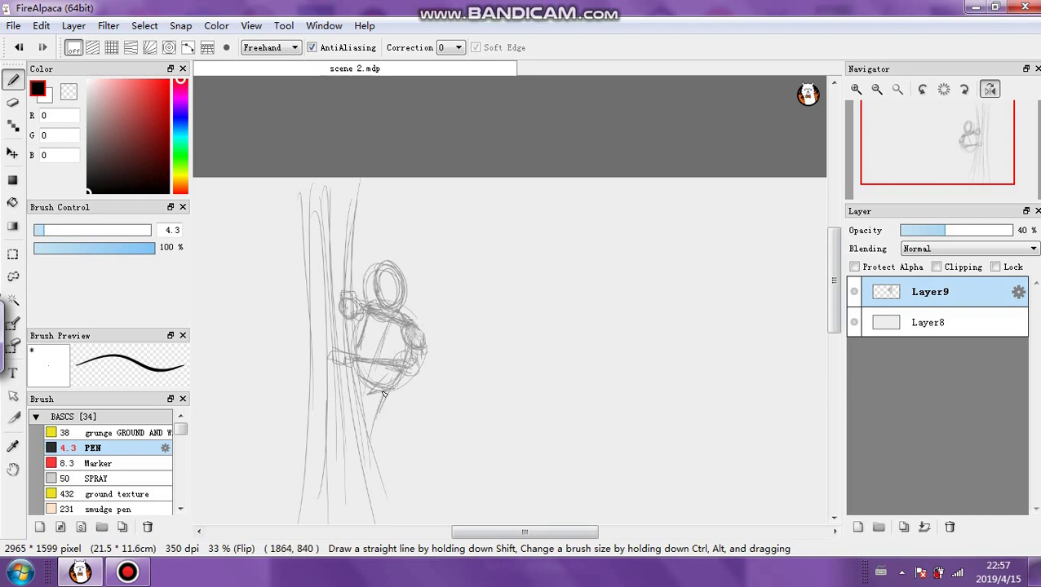
mouse_move(364, 349)
left_mouse_down()
mouse_move(398, 346)
mouse_move(360, 366)
mouse_move(377, 347)
left_mouse_up()
mouse_move(367, 390)
left_mouse_down()
mouse_move(388, 400)
mouse_move(365, 407)
mouse_move(383, 406)
mouse_move(401, 330)
left_mouse_up()
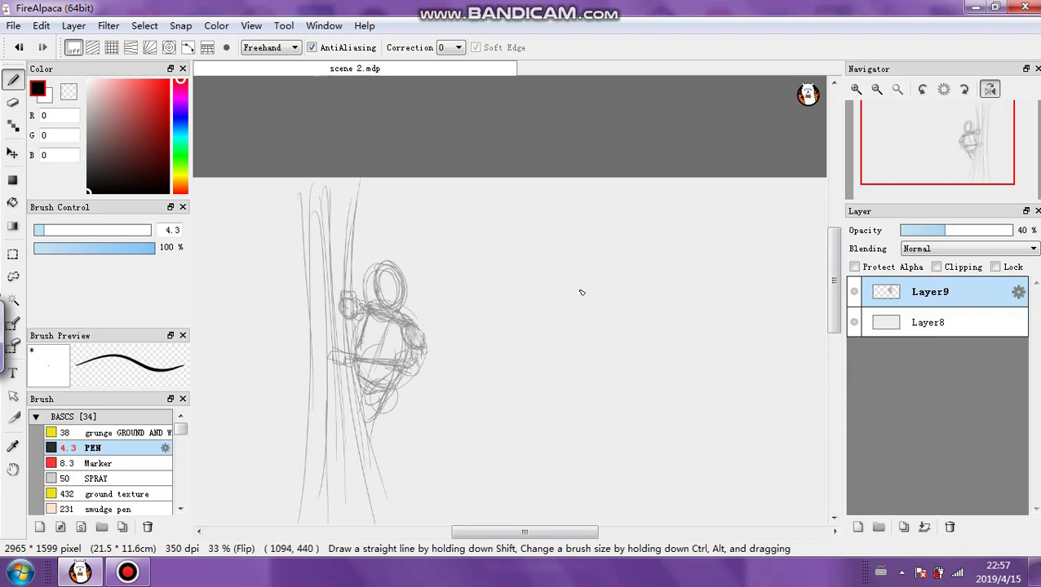
Sketch large head and body ovals mid-canvas, and a slim standing figure's head, torso, hips and legs beside them
mouse_move(576, 277)
left_mouse_down()
mouse_move(581, 225)
mouse_move(560, 264)
mouse_move(577, 247)
mouse_move(600, 272)
mouse_move(563, 298)
left_mouse_up()
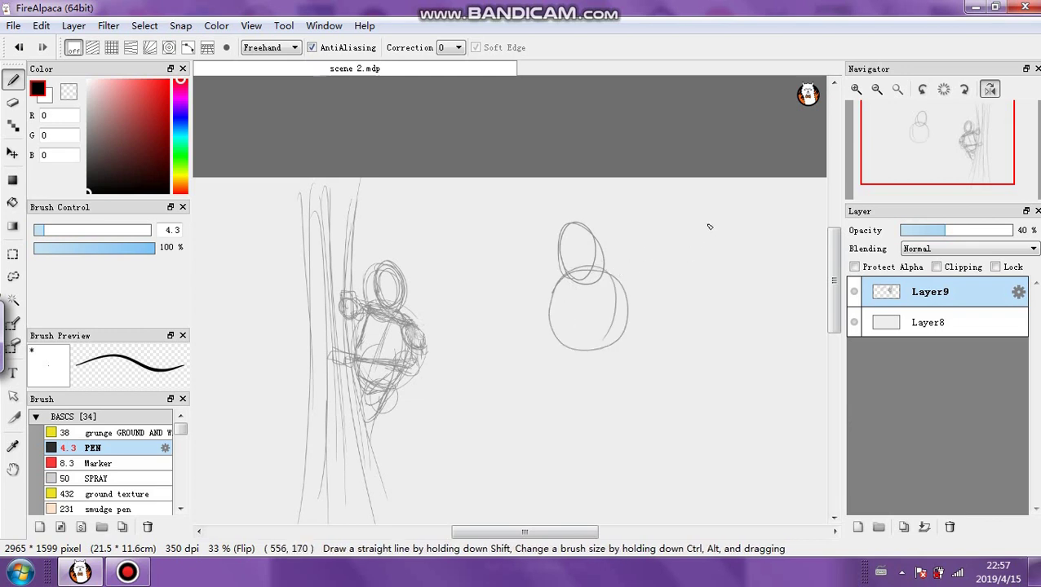
mouse_move(691, 237)
left_mouse_down()
mouse_move(707, 263)
mouse_move(696, 260)
mouse_move(712, 327)
left_mouse_up()
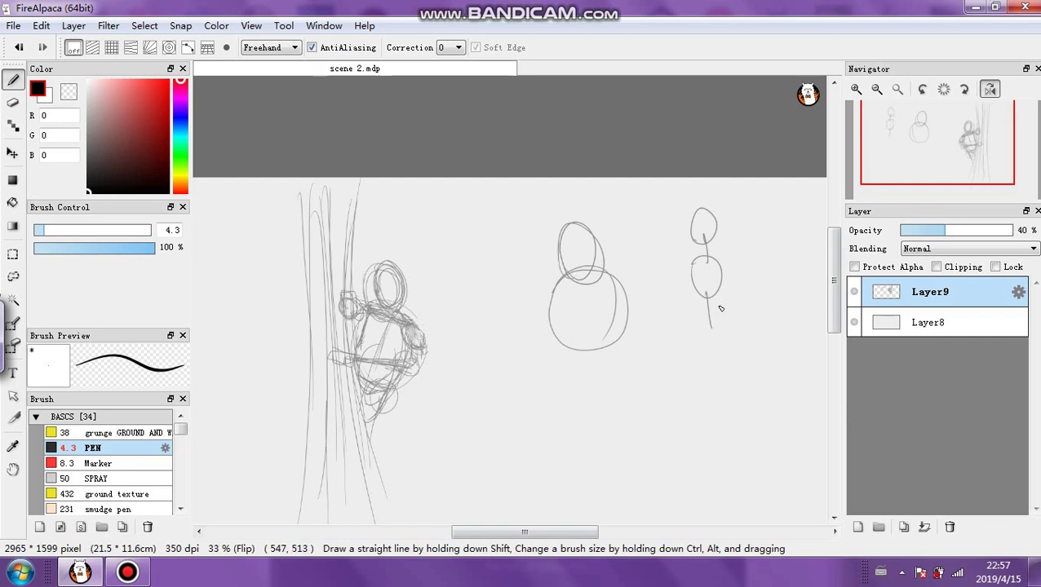
mouse_move(707, 256)
left_mouse_down()
mouse_move(702, 295)
mouse_move(720, 311)
mouse_move(710, 307)
mouse_move(701, 326)
mouse_move(695, 412)
left_mouse_up()
left_click_drag(716, 329, 726, 406)
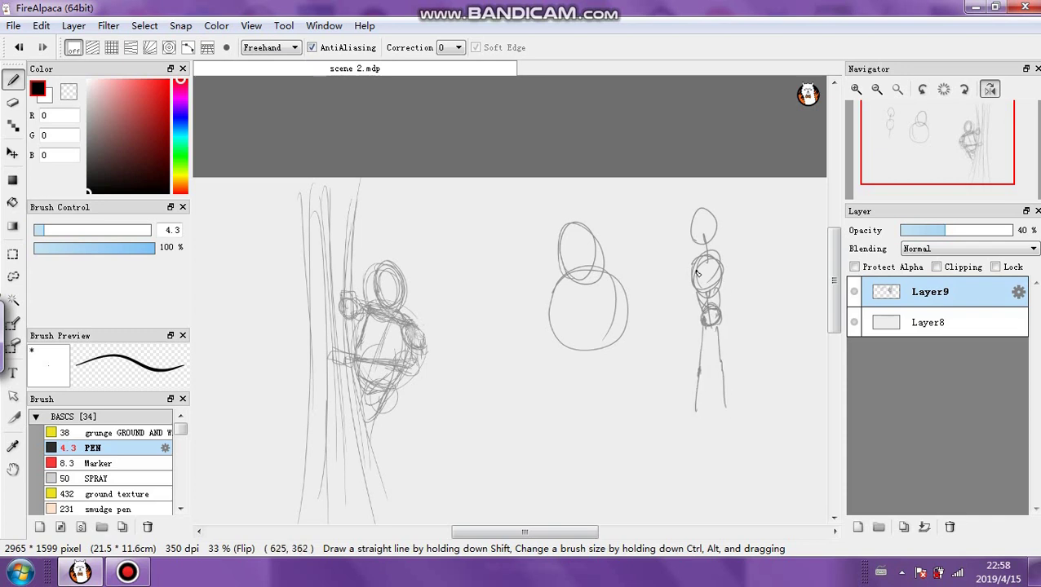
Add the neck, face guidelines, both arms and the feet to the slim standing figure
mouse_move(703, 258)
left_mouse_down()
mouse_move(707, 305)
mouse_move(707, 255)
mouse_move(691, 217)
mouse_move(700, 237)
mouse_move(705, 212)
mouse_move(703, 235)
left_mouse_up()
left_click_drag(689, 286, 695, 325)
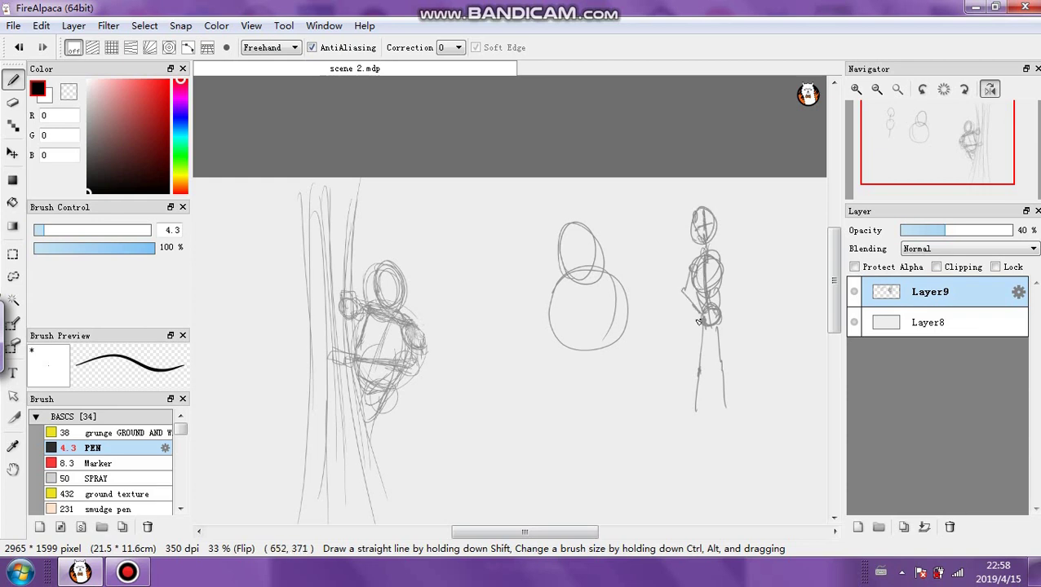
left_click_drag(685, 267, 687, 307)
mouse_move(721, 268)
left_mouse_down()
mouse_move(712, 255)
mouse_move(729, 328)
left_mouse_up()
mouse_move(696, 406)
left_mouse_down()
mouse_move(687, 423)
mouse_move(732, 412)
left_mouse_up()
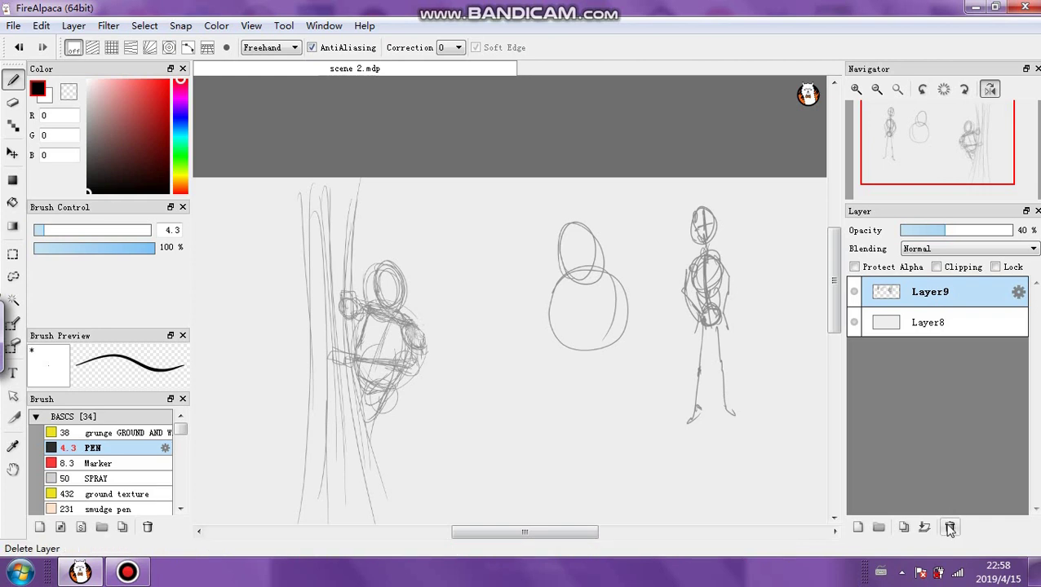
Reinforce the round figure's head and body with more circles and add two straight legs
mouse_move(575, 270)
left_mouse_down()
mouse_move(598, 259)
mouse_move(550, 275)
mouse_move(544, 297)
mouse_move(622, 312)
left_mouse_up()
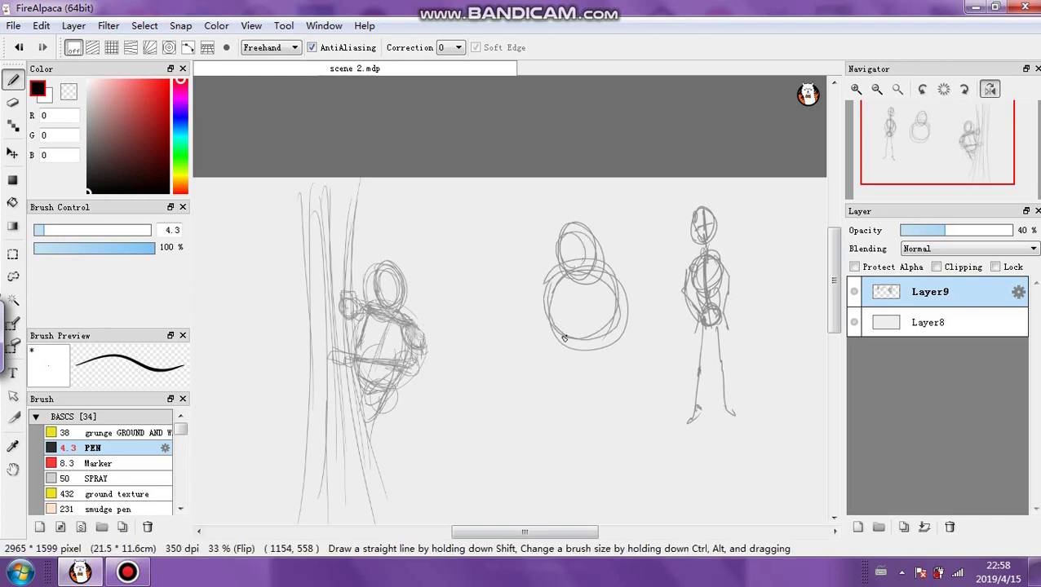
mouse_move(564, 338)
left_mouse_down()
mouse_move(587, 359)
mouse_move(601, 337)
mouse_move(571, 273)
left_mouse_up()
left_click_drag(563, 337, 555, 431)
left_click_drag(622, 341, 620, 422)
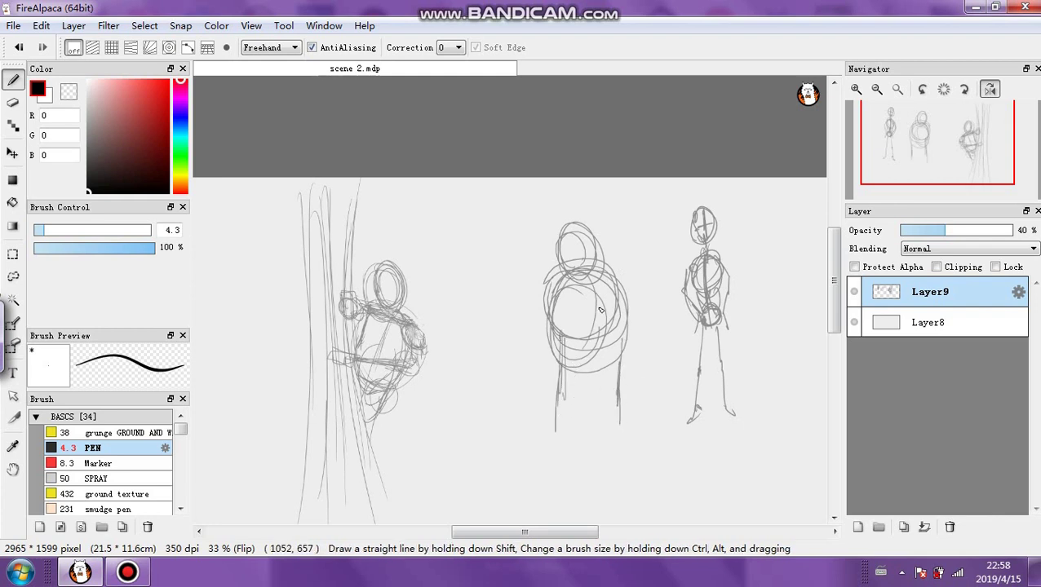
Draw pointed sleeves, wide trouser legs and a pointed hood over the round figure
mouse_move(551, 287)
left_mouse_down()
mouse_move(572, 312)
mouse_move(585, 283)
mouse_move(584, 308)
left_mouse_up()
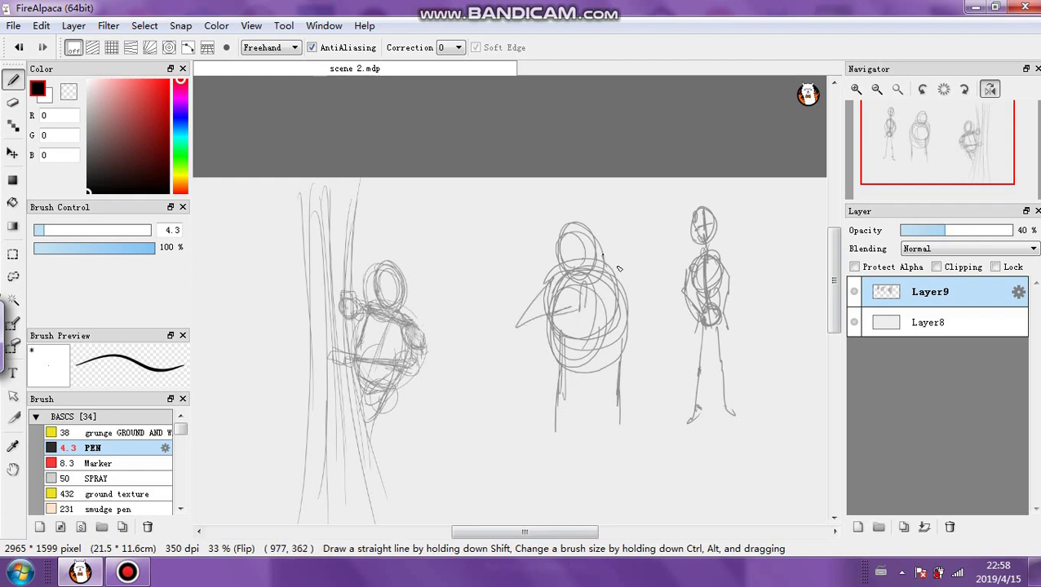
left_click_drag(598, 257, 589, 312)
mouse_move(552, 362)
left_mouse_down()
mouse_move(572, 427)
mouse_move(581, 405)
left_mouse_up()
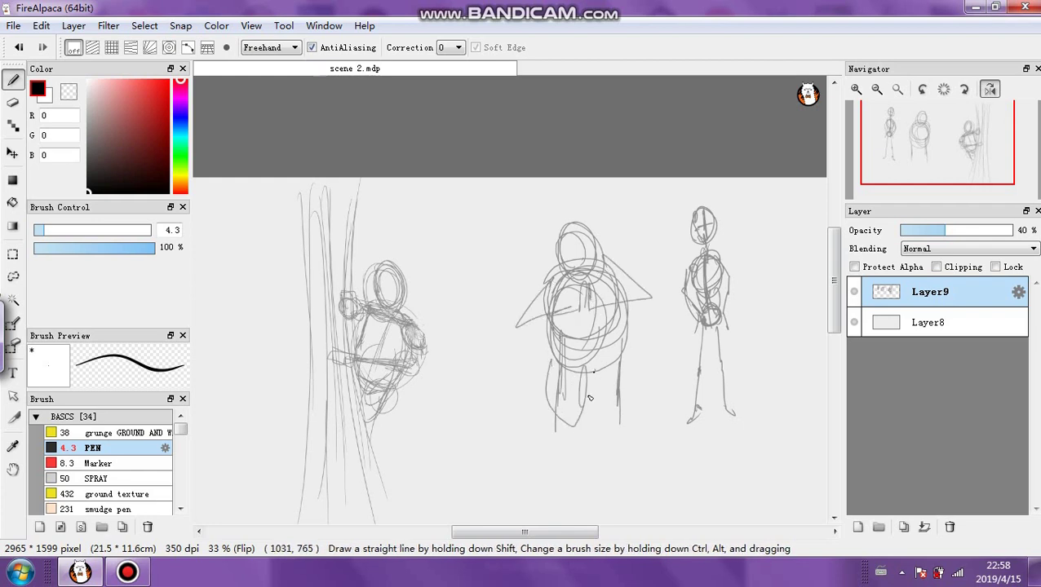
left_click_drag(620, 364, 545, 394)
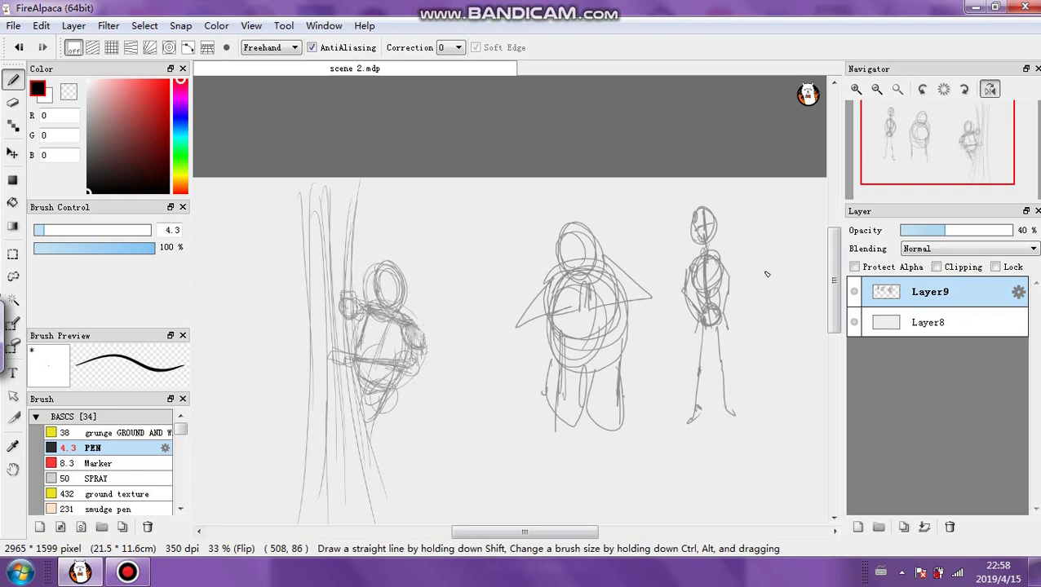
mouse_move(564, 260)
left_mouse_down()
mouse_move(587, 249)
mouse_move(587, 270)
mouse_move(569, 234)
mouse_move(546, 267)
mouse_move(612, 239)
left_mouse_up()
mouse_move(535, 276)
left_mouse_down()
mouse_move(615, 235)
mouse_move(577, 239)
left_mouse_up()
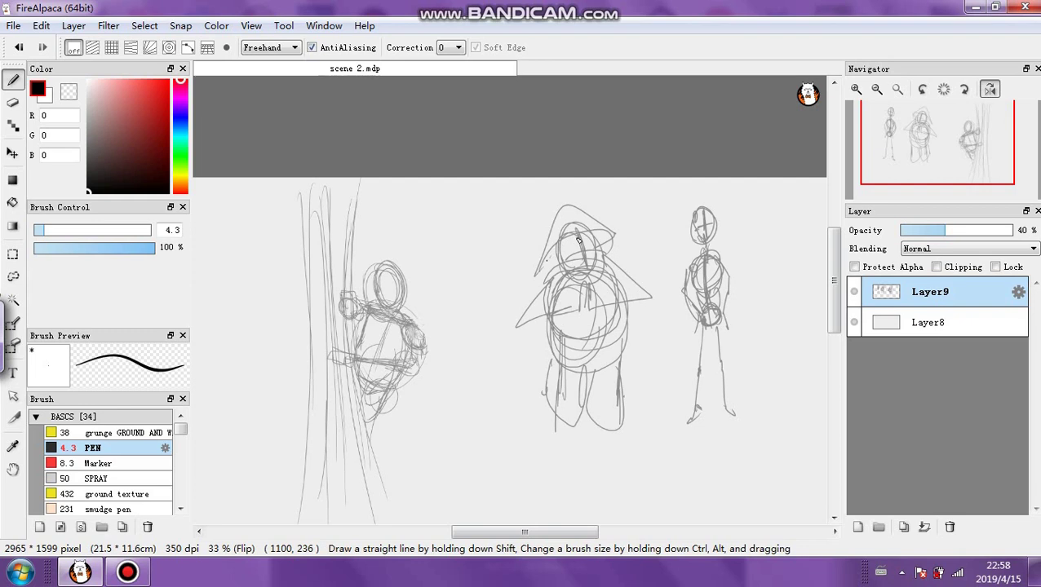
Undo the round figure and the slim figure, leaving only the tree and the figure beside it
key("ctrl+z")
key("ctrl+z")
key("ctrl+z")
key("ctrl+z")
key("ctrl+z")
key("ctrl+z")
key("ctrl+z")
key("ctrl+z")
key("ctrl+z")
key("ctrl+z")
key("ctrl+z")
key("ctrl+z")
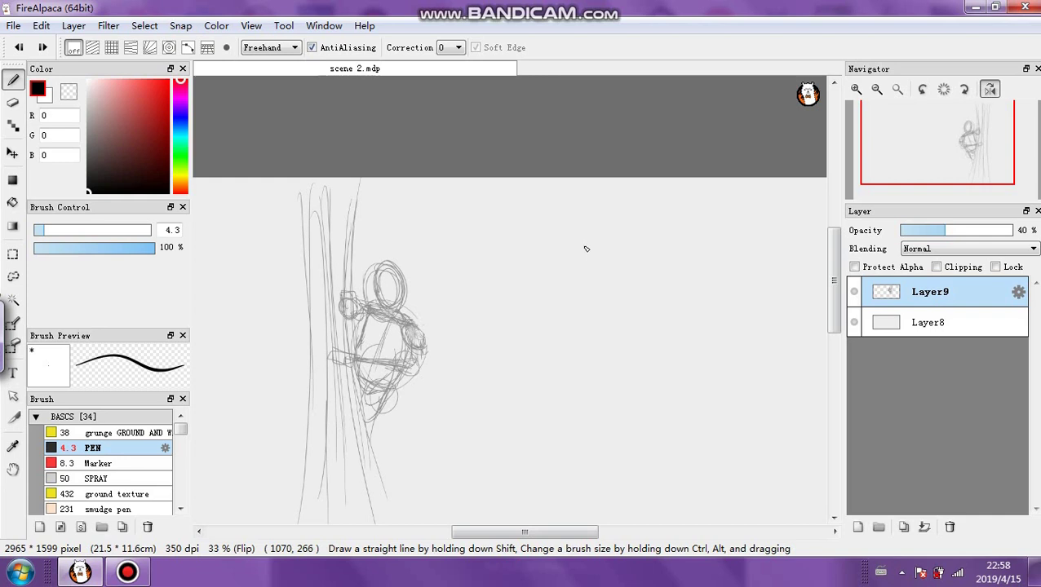
Sketch two standing figures in the empty area, one with an outstretched hand and one behind an open sheet
mouse_move(555, 306)
left_mouse_down()
mouse_move(552, 375)
mouse_move(546, 323)
mouse_move(545, 348)
left_mouse_up()
mouse_move(583, 317)
left_mouse_down()
mouse_move(599, 383)
mouse_move(629, 341)
left_mouse_up()
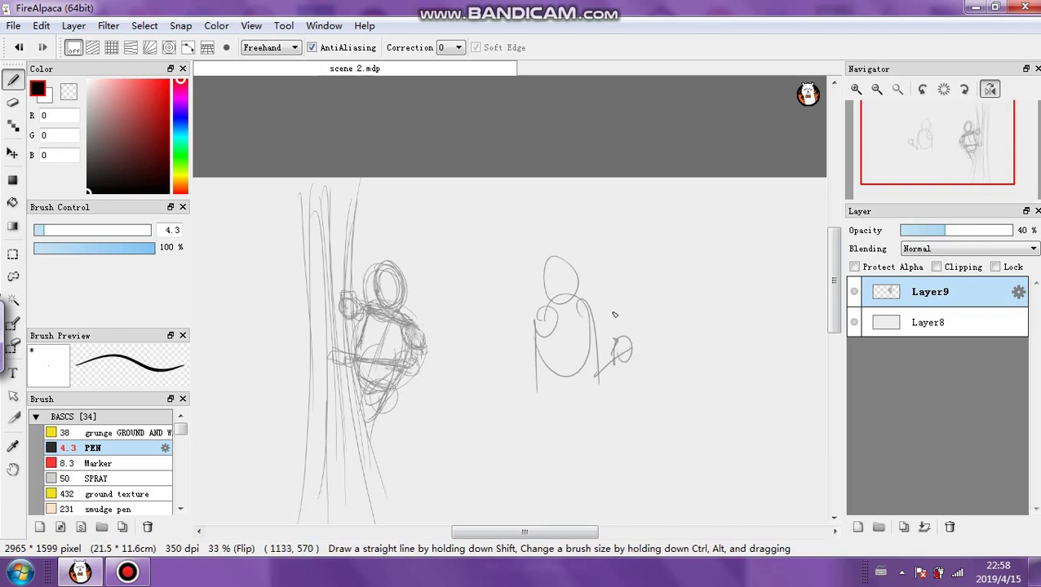
mouse_move(685, 278)
left_mouse_down()
mouse_move(717, 288)
mouse_move(726, 330)
left_mouse_up()
mouse_move(663, 313)
left_mouse_down()
mouse_move(699, 302)
mouse_move(744, 353)
mouse_move(690, 376)
left_mouse_up()
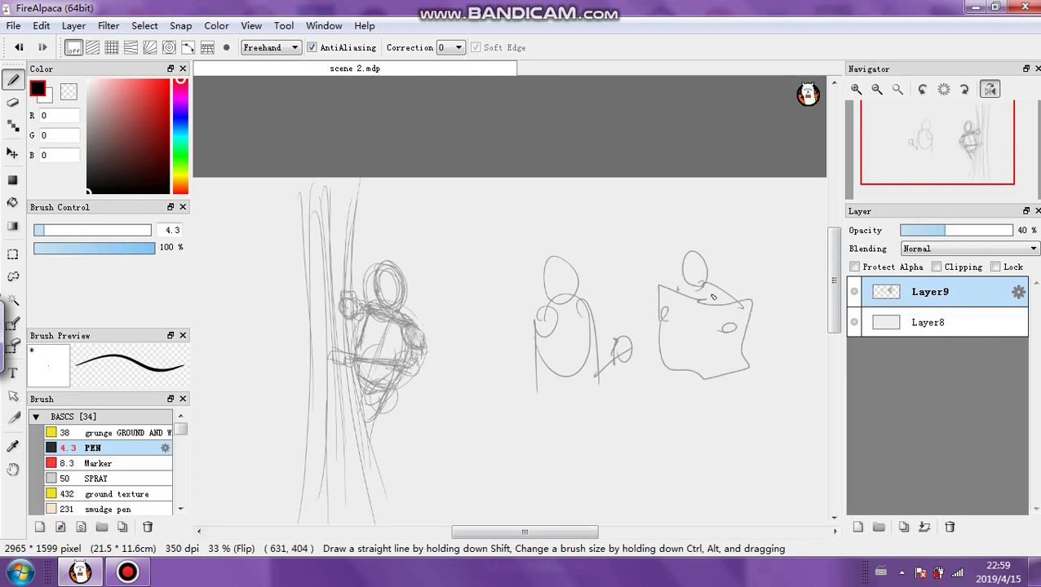
mouse_move(708, 284)
left_mouse_down()
mouse_move(688, 385)
mouse_move(706, 387)
mouse_move(691, 434)
left_mouse_up()
left_click_drag(714, 392, 713, 426)
mouse_move(558, 372)
left_mouse_down()
mouse_move(551, 406)
mouse_move(554, 391)
left_mouse_up()
left_click_drag(564, 379, 571, 434)
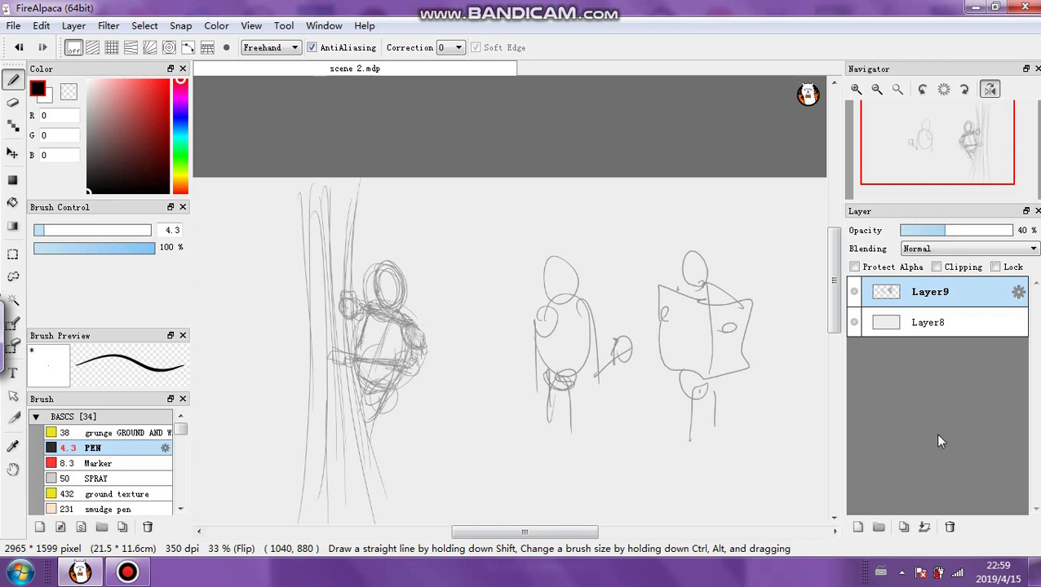
Frame the two standing figures, write "2D" above them and draw an outline around the tree figure
mouse_move(493, 424)
left_mouse_down()
mouse_move(488, 294)
mouse_move(769, 390)
mouse_move(490, 390)
left_mouse_up()
left_click_drag(575, 207, 602, 234)
left_click_drag(612, 196, 617, 235)
mouse_move(252, 230)
left_mouse_down()
mouse_move(457, 398)
mouse_move(276, 298)
left_mouse_up()
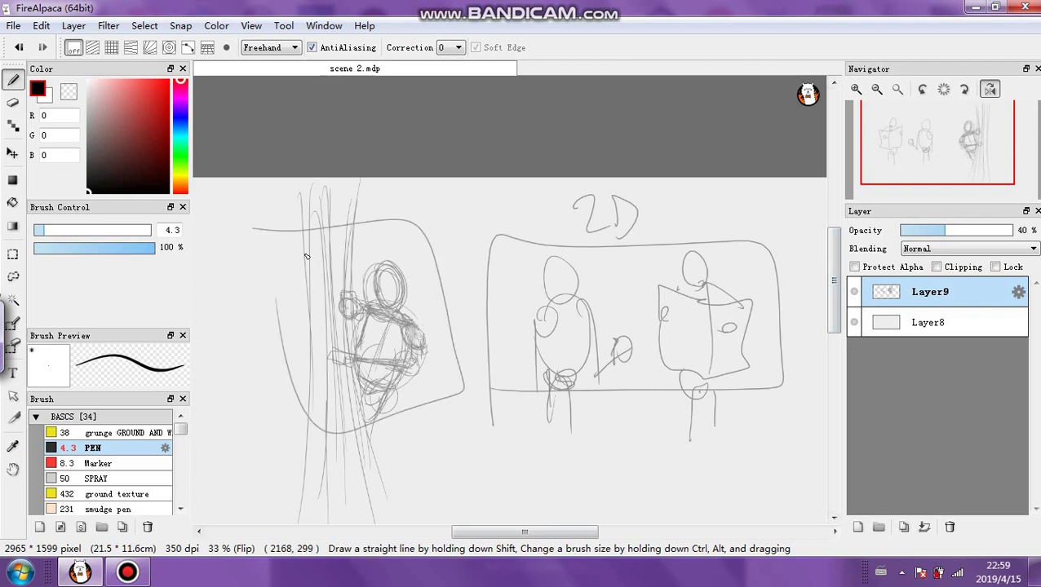
Undo the frames, the 2D label and both standing figures
key("ctrl+z")
key("ctrl+z")
key("ctrl+z")
key("ctrl+z")
key("ctrl+z")
key("ctrl+z")
key("ctrl+z")
key("ctrl+z")
key("ctrl+z")
key("ctrl+z")
key("ctrl+z")
key("ctrl+z")
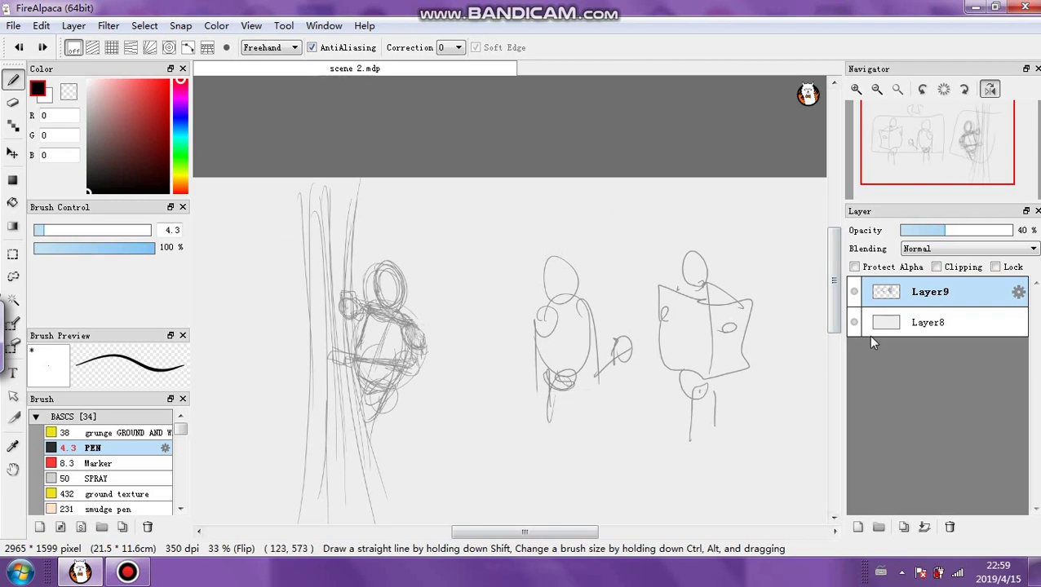
key("ctrl+z")
key("ctrl+z")
key("ctrl+z")
key("ctrl+z")
key("ctrl+z")
key("ctrl+z")
key("ctrl+z")
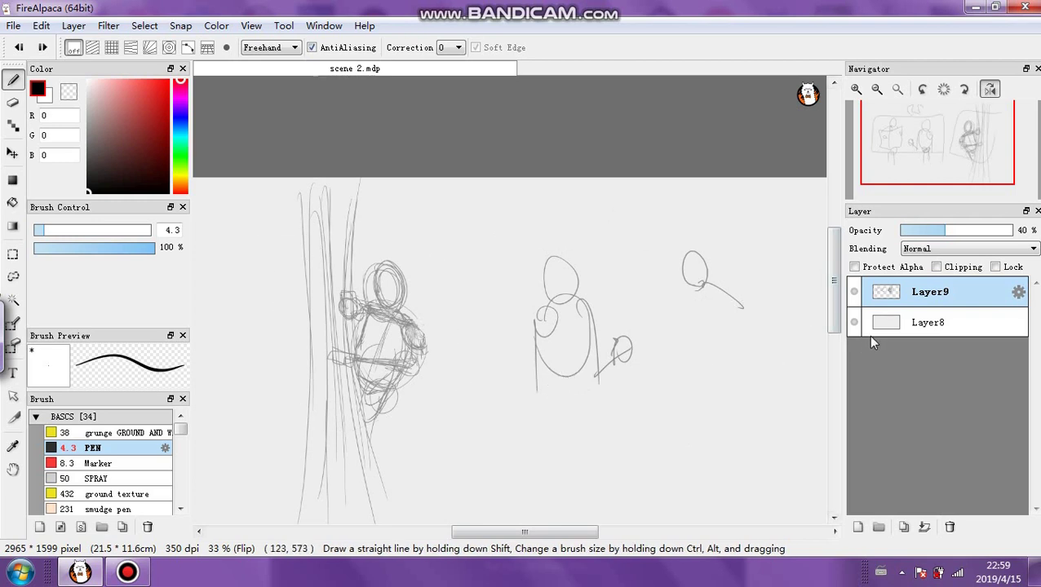
key("ctrl+z")
key("ctrl+z")
key("ctrl+z")
key("ctrl+z")
key("ctrl+z")
key("ctrl+z")
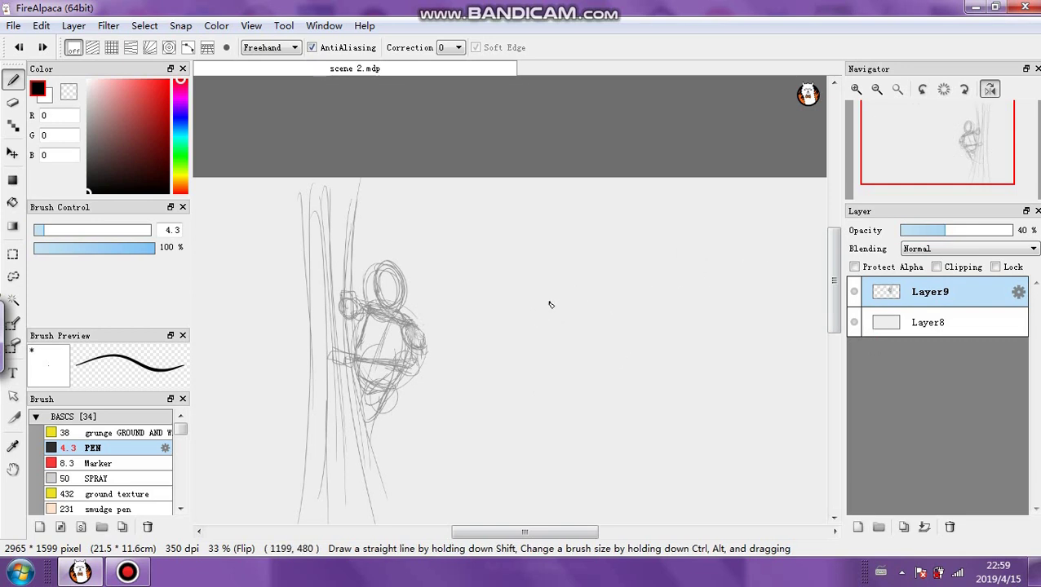
Sketch a round-bodied figure in the empty area, with a small head, hands and a long upright blade held in front
mouse_move(550, 304)
left_mouse_down()
mouse_move(584, 289)
mouse_move(566, 285)
left_mouse_up()
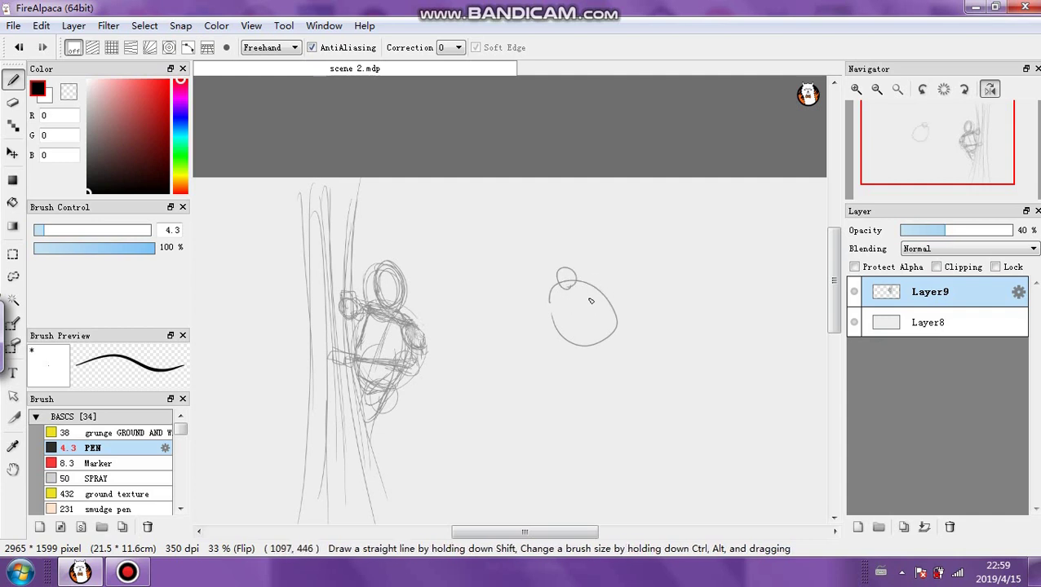
left_click_drag(563, 322, 579, 215)
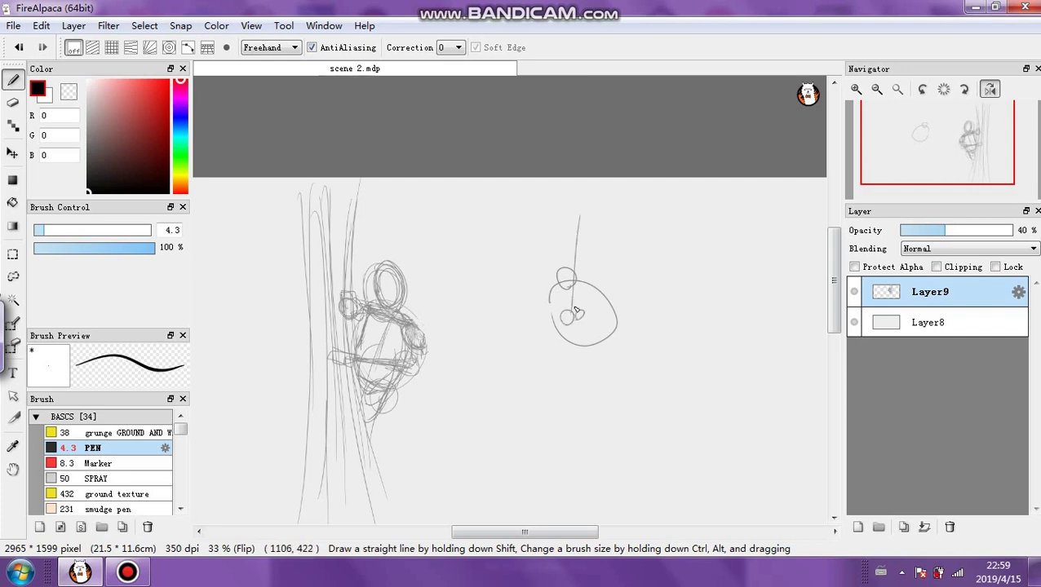
mouse_move(568, 325)
left_mouse_down()
mouse_move(565, 359)
mouse_move(591, 215)
mouse_move(579, 300)
left_mouse_up()
mouse_move(573, 224)
left_mouse_down()
mouse_move(570, 297)
mouse_move(561, 318)
mouse_move(547, 314)
mouse_move(567, 278)
mouse_move(596, 287)
mouse_move(589, 325)
mouse_move(593, 318)
mouse_move(555, 333)
mouse_move(605, 325)
mouse_move(556, 325)
mouse_move(606, 334)
mouse_move(589, 339)
mouse_move(607, 346)
mouse_move(555, 337)
mouse_move(580, 353)
mouse_move(602, 332)
left_mouse_up()
left_click(603, 310)
Add spread legs with pointed feet to the round-bodied figure and put a pointed hat on its head
left_click_drag(576, 345, 613, 375)
mouse_move(640, 398)
left_mouse_down()
mouse_move(576, 346)
mouse_move(540, 400)
left_mouse_up()
left_click_drag(629, 368, 638, 408)
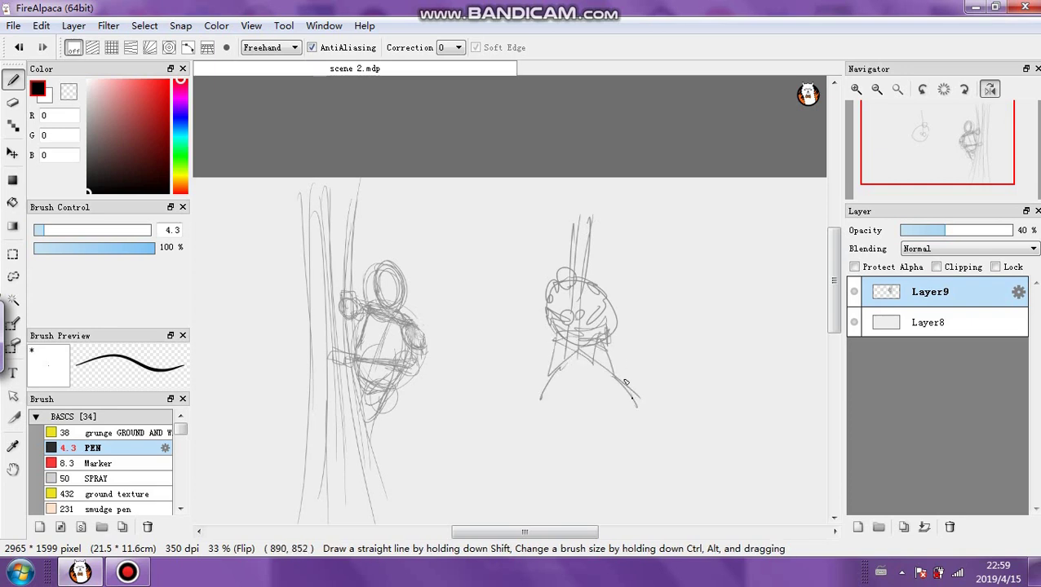
left_click_drag(620, 349, 612, 398)
left_click_drag(555, 375, 554, 399)
left_click_drag(554, 382, 544, 398)
left_click_drag(621, 393, 631, 403)
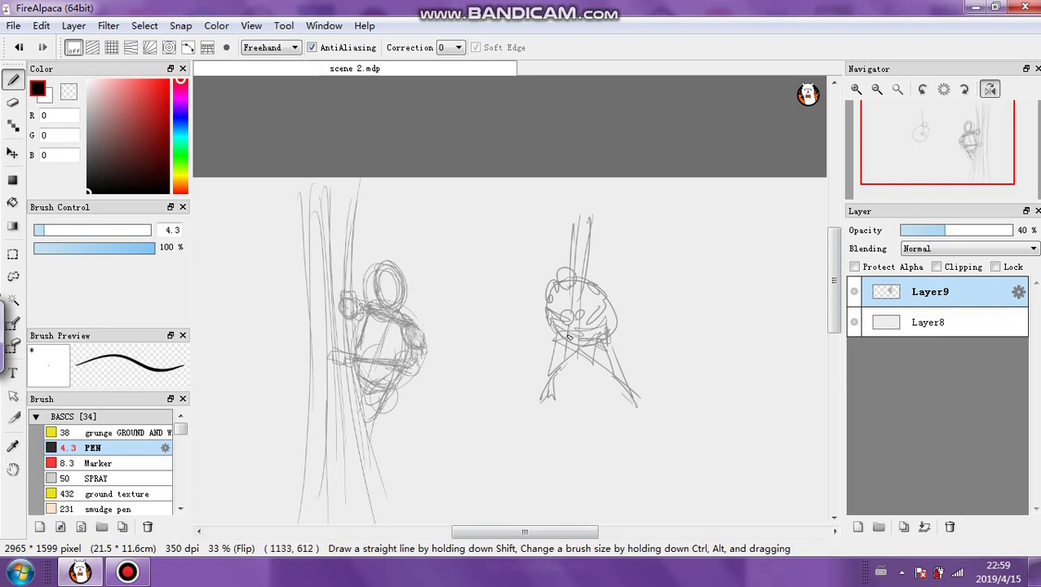
mouse_move(561, 266)
left_mouse_down()
mouse_move(553, 278)
mouse_move(560, 272)
mouse_move(532, 266)
mouse_move(575, 260)
left_mouse_up()
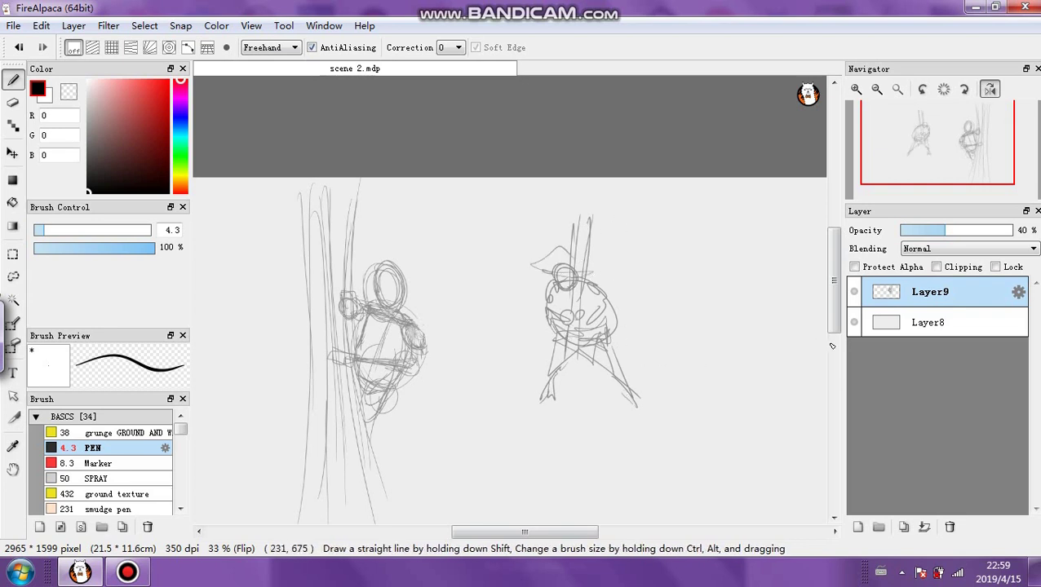
Sketch a ground line, a house and two trees behind the round figure, and enclose the scene in a rounded frame
left_click_drag(481, 380, 774, 378)
mouse_move(690, 377)
left_mouse_down()
mouse_move(694, 279)
mouse_move(661, 239)
mouse_move(682, 257)
left_mouse_up()
left_click(667, 254)
left_click_drag(488, 384, 485, 303)
mouse_move(481, 305)
left_mouse_down()
mouse_move(540, 301)
mouse_move(526, 253)
left_mouse_up()
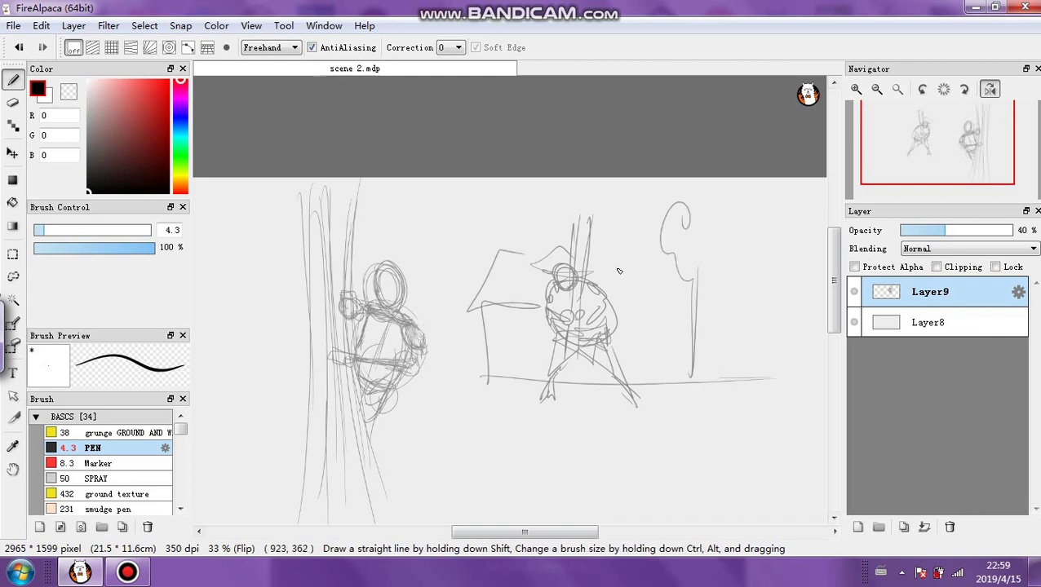
left_click_drag(617, 265, 641, 316)
left_click_drag(659, 318, 660, 380)
mouse_move(447, 393)
left_mouse_down()
mouse_move(442, 203)
mouse_move(817, 403)
mouse_move(454, 401)
left_mouse_up()
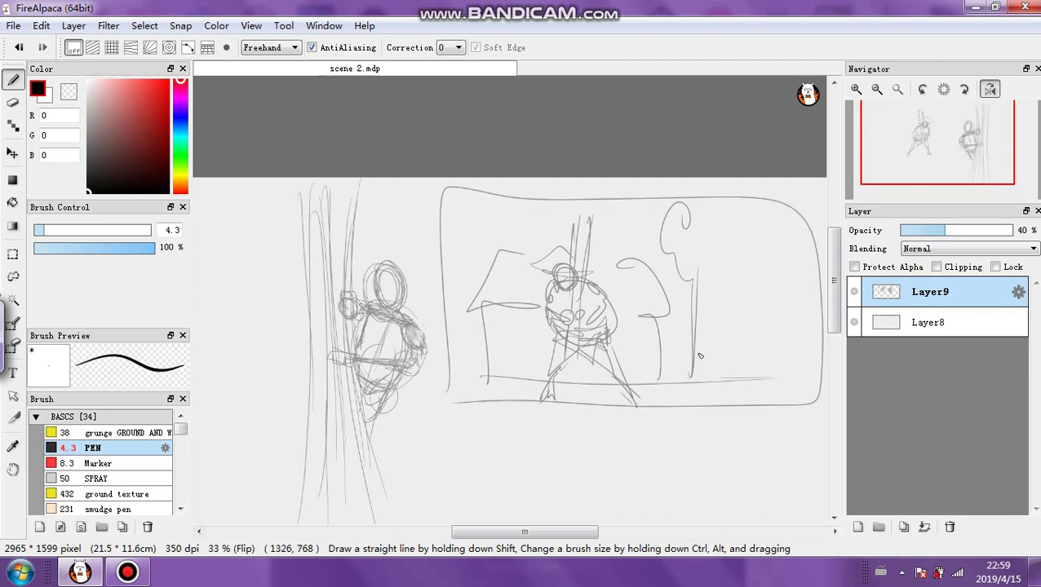
Delete the sketch layer, add a new empty layer and set its opacity to 67%
left_click(951, 528)
left_click(858, 528)
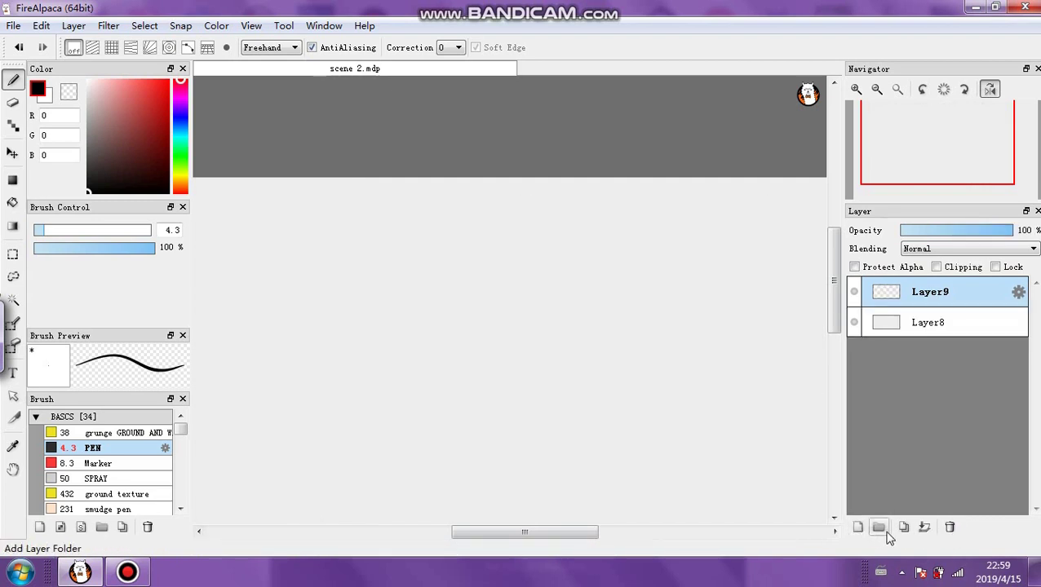
left_click(975, 232)
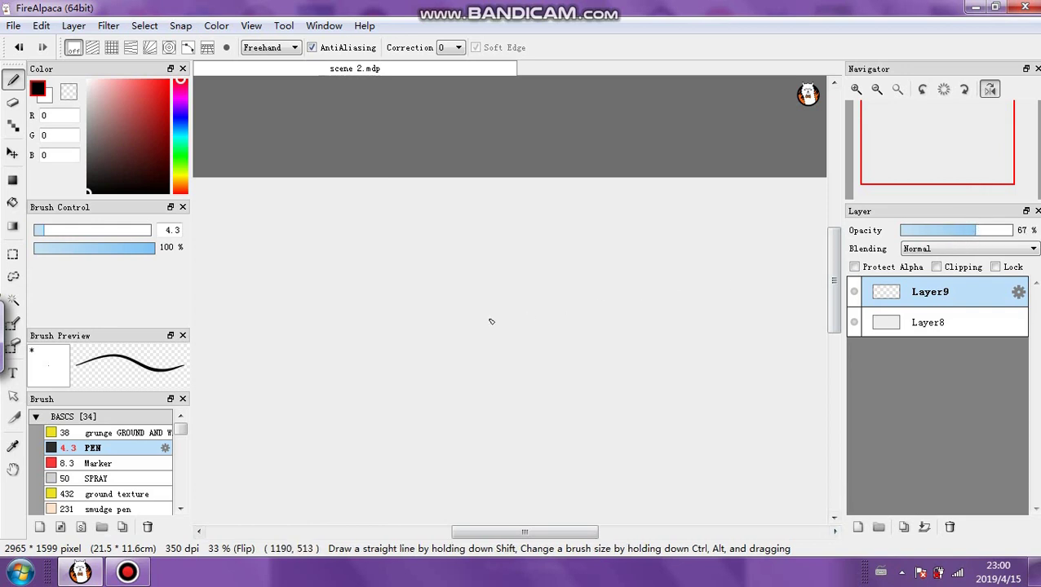
Sketch an oval head and torso with bent arms holding a long gun that points away from the body
mouse_move(393, 287)
left_mouse_down()
mouse_move(408, 266)
mouse_move(390, 300)
mouse_move(428, 292)
mouse_move(385, 336)
mouse_move(411, 278)
left_mouse_up()
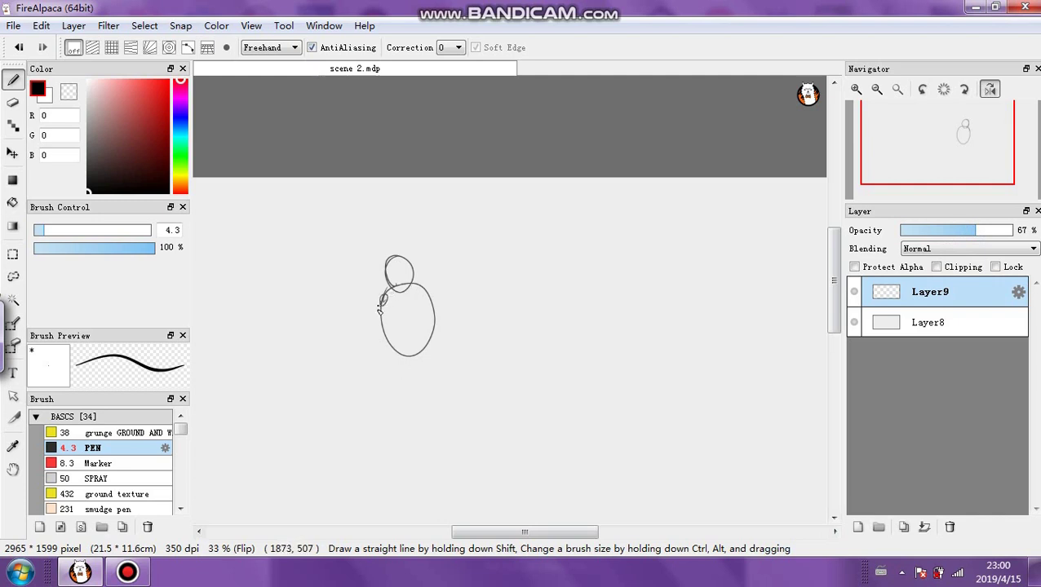
left_click_drag(378, 310, 411, 326)
mouse_move(414, 325)
left_mouse_down()
mouse_move(493, 326)
mouse_move(420, 328)
mouse_move(447, 314)
mouse_move(487, 341)
mouse_move(440, 328)
left_mouse_up()
mouse_move(423, 293)
left_mouse_down()
mouse_move(492, 329)
mouse_move(449, 329)
mouse_move(487, 334)
left_mouse_up()
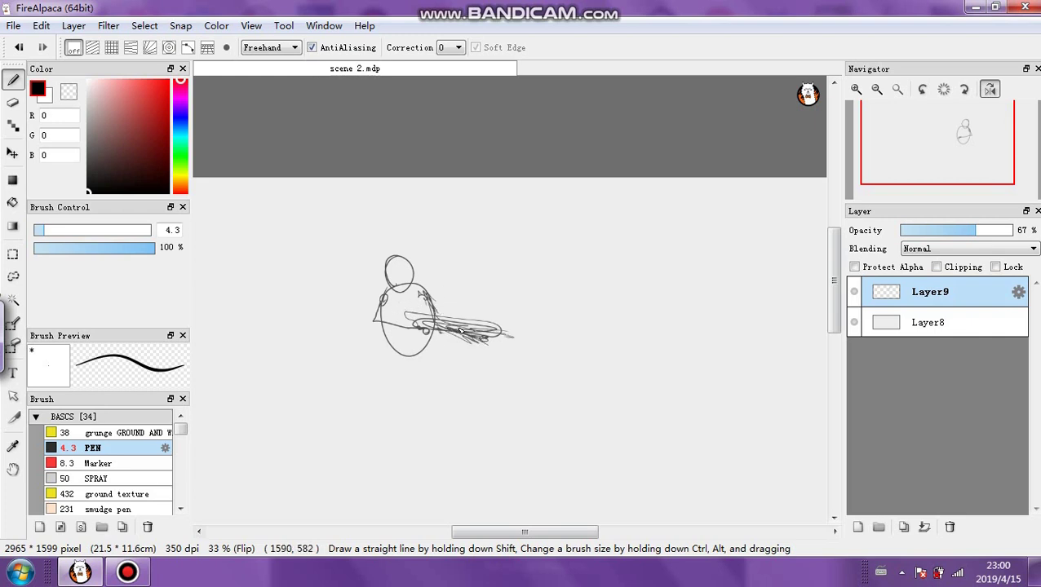
left_click_drag(444, 333, 477, 334)
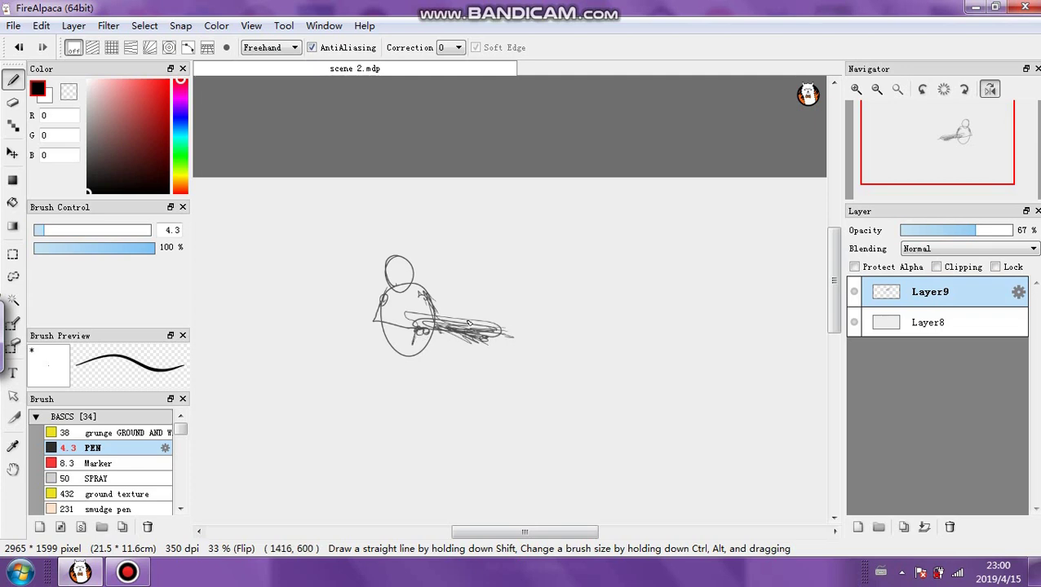
left_click_drag(457, 320, 481, 323)
Try a pointed, brimmed hat and side lines on the gun holder's head, and undo them
mouse_move(412, 287)
left_mouse_down()
mouse_move(406, 319)
mouse_move(376, 297)
mouse_move(387, 332)
mouse_move(372, 319)
mouse_move(425, 321)
mouse_move(373, 317)
mouse_move(383, 297)
mouse_move(429, 266)
left_mouse_up()
mouse_move(376, 266)
left_mouse_down()
mouse_move(425, 263)
mouse_move(426, 294)
left_mouse_up()
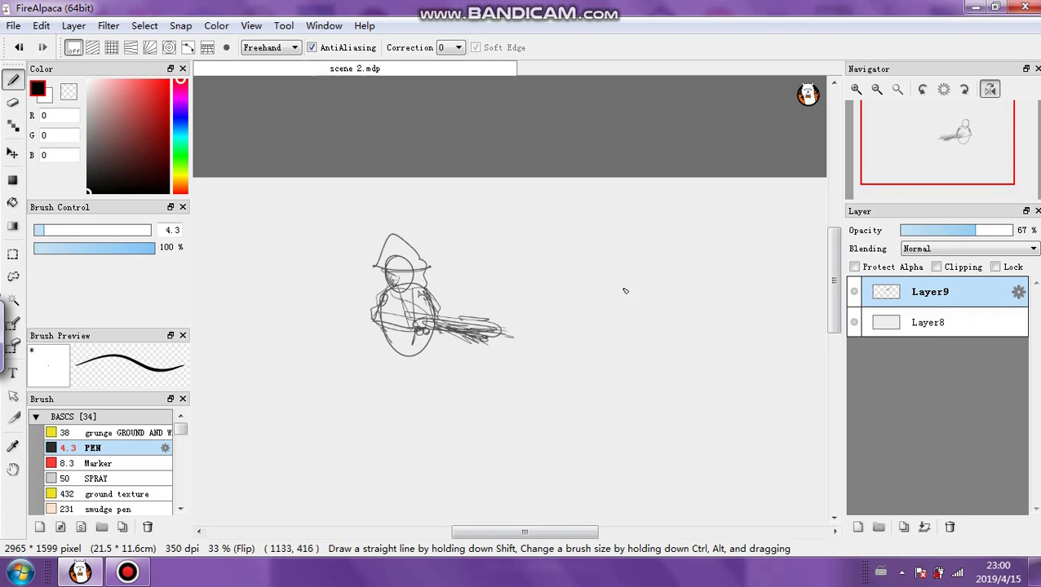
key("ctrl+z")
key("ctrl+z")
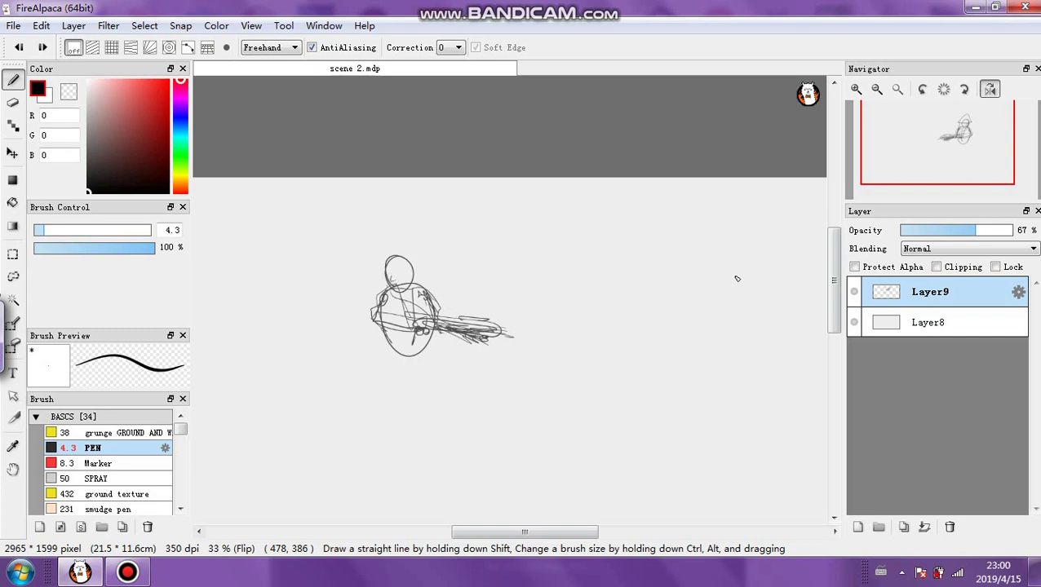
Try a rounded pelvis with two straight leg lines below the torso, and undo them
mouse_move(389, 338)
left_mouse_down()
mouse_move(402, 357)
mouse_move(424, 349)
mouse_move(391, 434)
left_mouse_up()
left_click_drag(414, 364, 430, 447)
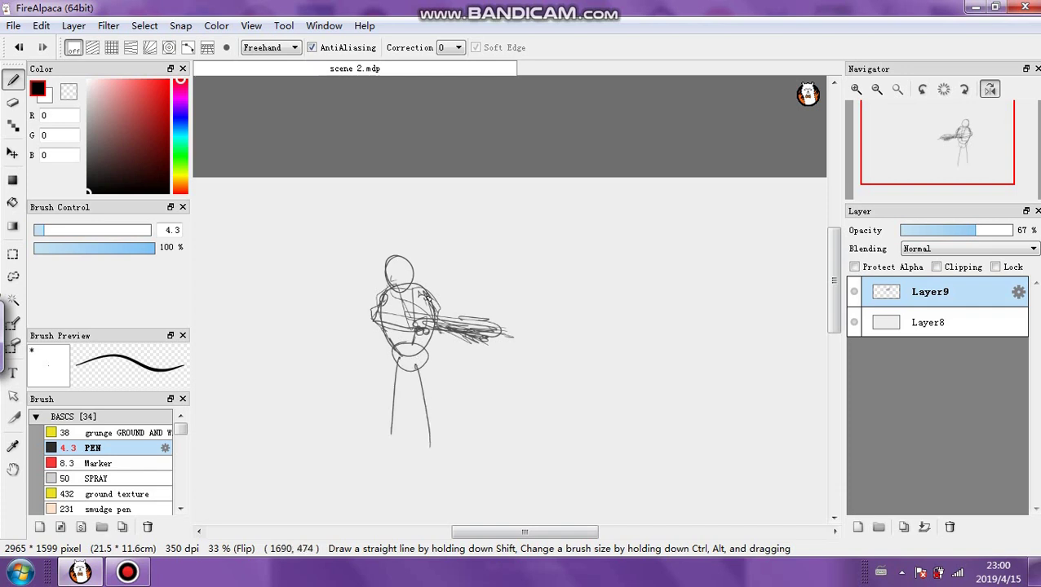
key("ctrl+z")
key("ctrl+z")
key("ctrl+z")
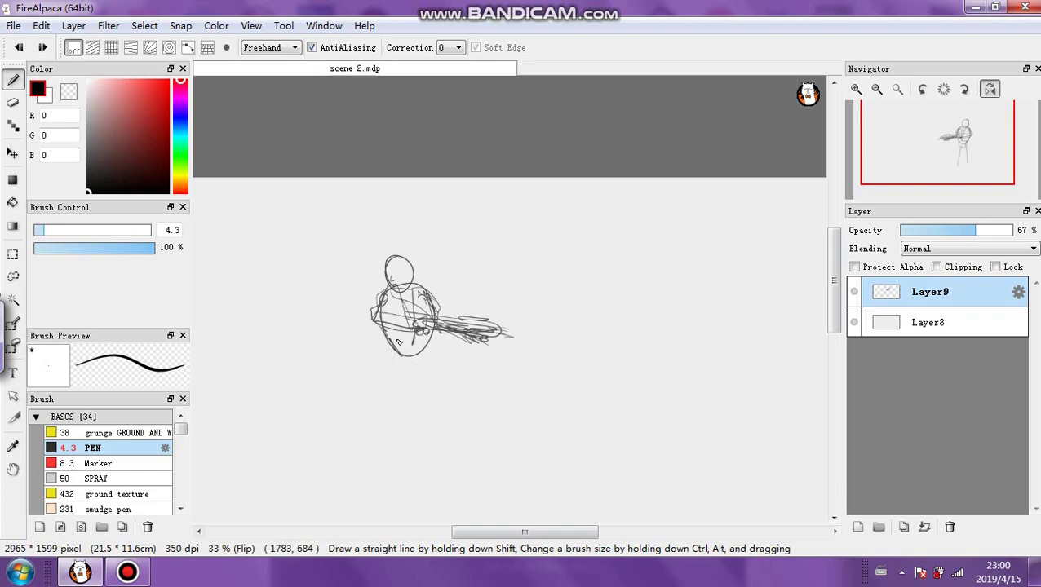
Sketch the outer leg lines, a curved pelvis and the inner thigh lines below the torso
left_click_drag(389, 344, 395, 413)
left_click_drag(426, 334, 433, 433)
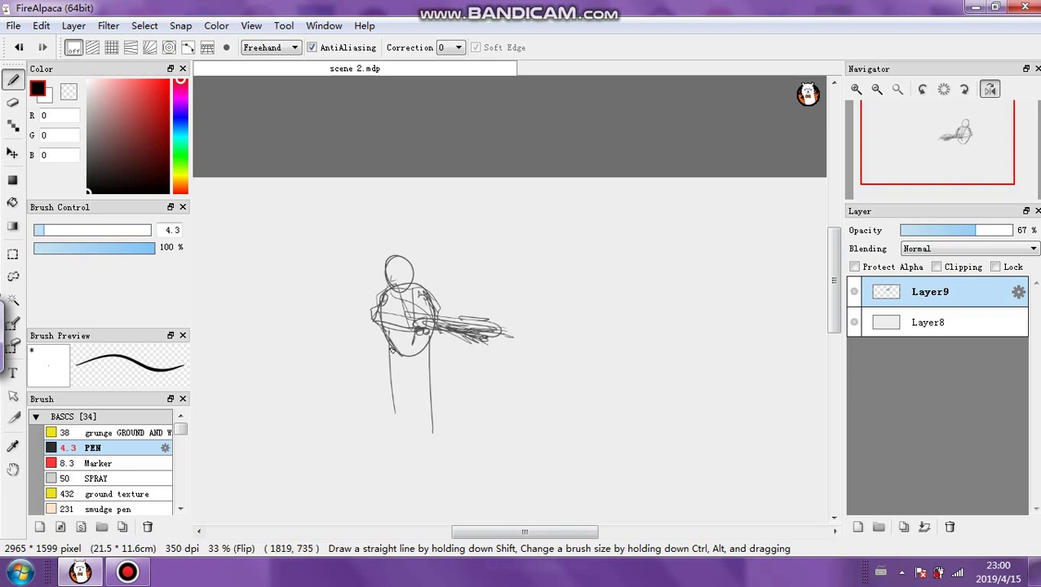
mouse_move(392, 350)
left_mouse_down()
mouse_move(401, 442)
mouse_move(411, 361)
left_mouse_up()
left_click_drag(412, 372, 429, 432)
left_click_drag(396, 356, 410, 377)
left_click_drag(389, 342, 411, 376)
left_click_drag(424, 356, 402, 442)
Sketch the lower legs and pointed feet of the gun holder, undoing and redrawing the misplaced front shin
left_click_drag(400, 398, 397, 454)
left_click_drag(397, 454, 408, 414)
left_click_drag(412, 414, 416, 470)
mouse_move(416, 470)
left_mouse_down()
mouse_move(427, 440)
mouse_move(426, 451)
left_mouse_up()
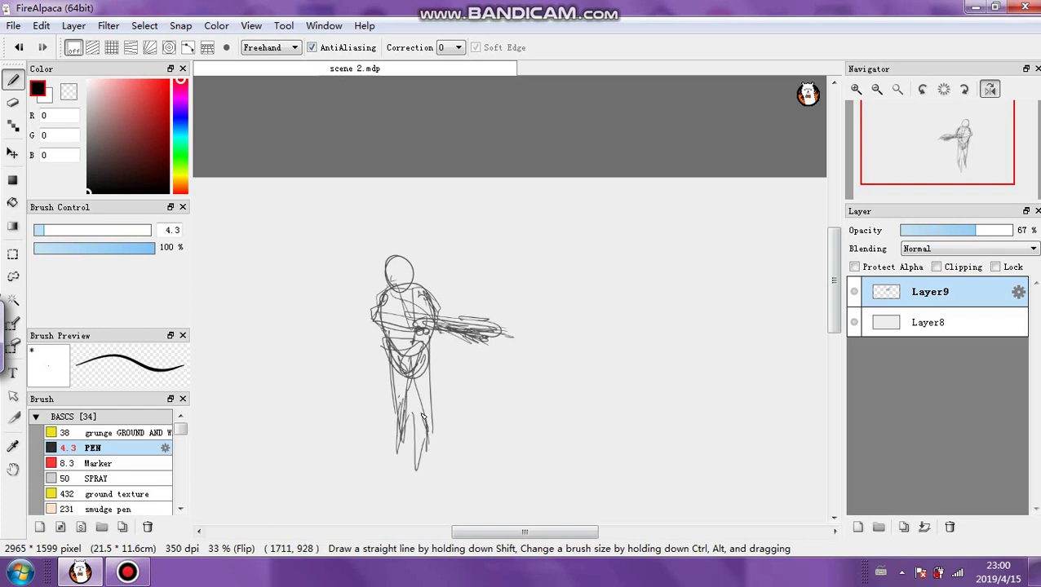
key("ctrl+z")
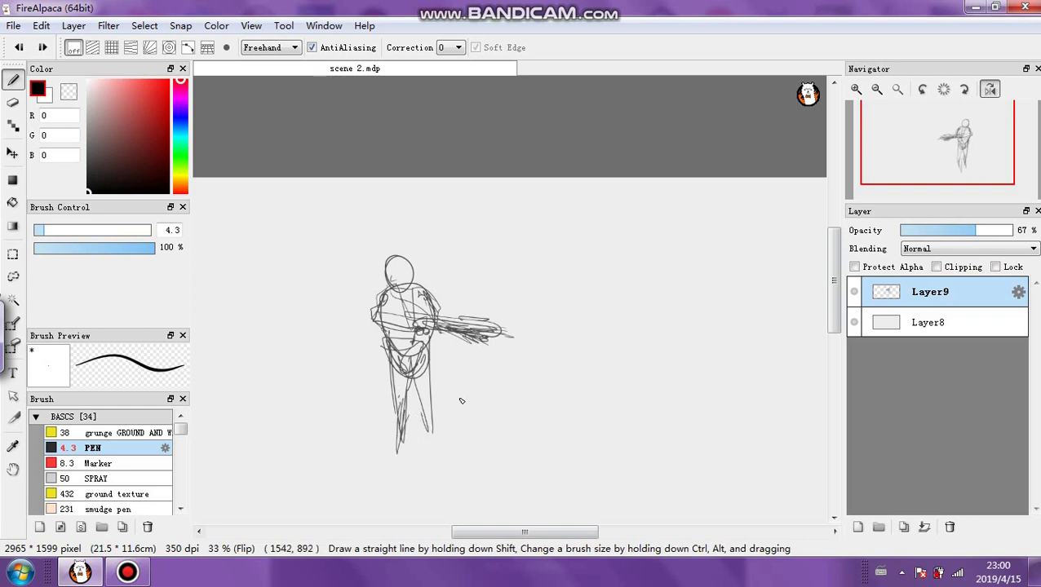
mouse_move(422, 411)
left_mouse_down()
mouse_move(432, 461)
mouse_move(397, 473)
mouse_move(426, 441)
mouse_move(396, 472)
left_mouse_up()
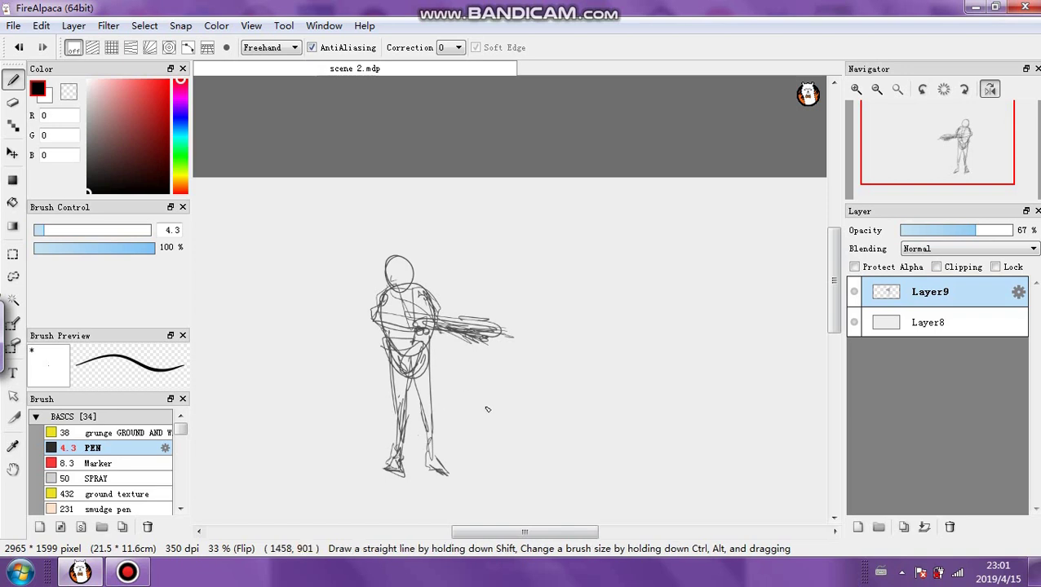
Draw a flat ellipse on the ground around the figure's feet and two crossing ground lines through it
left_click_drag(364, 445, 366, 458)
left_click_drag(282, 377, 341, 404)
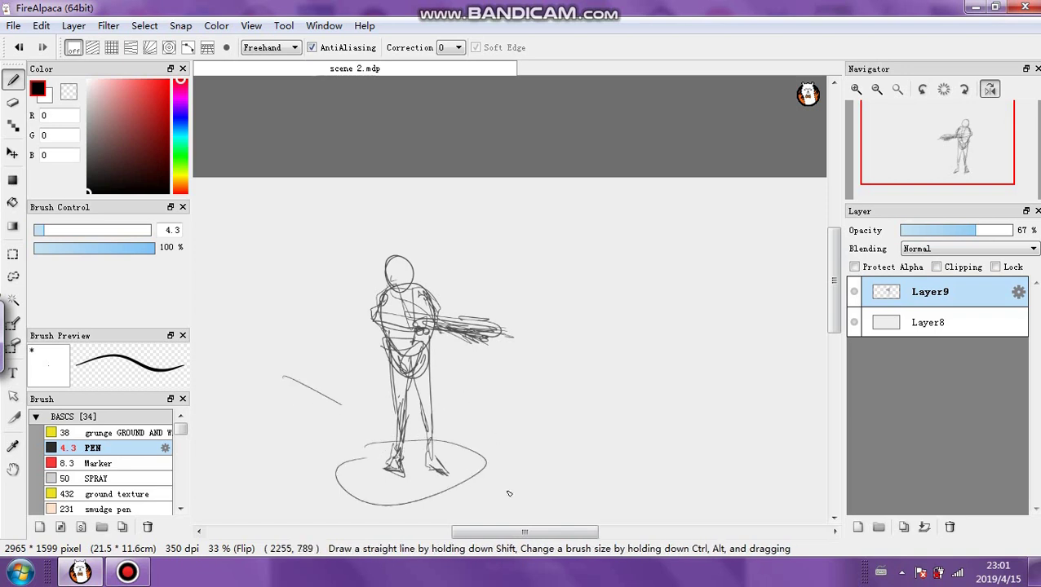
left_click_drag(509, 494, 549, 507)
left_click_drag(287, 499, 574, 452)
left_click_drag(492, 458, 585, 444)
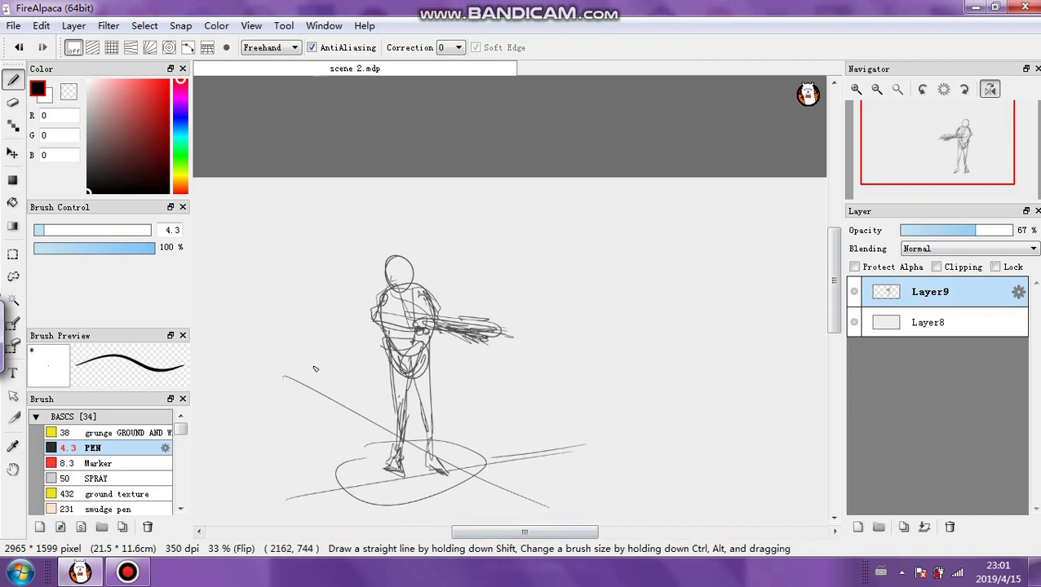
Draw receding perspective lines across the ground behind the figure to suggest a road
left_click_drag(310, 365, 343, 378)
left_click_drag(443, 407, 665, 468)
left_click_drag(345, 370, 626, 464)
left_click_drag(498, 415, 608, 450)
left_click_drag(654, 412, 711, 425)
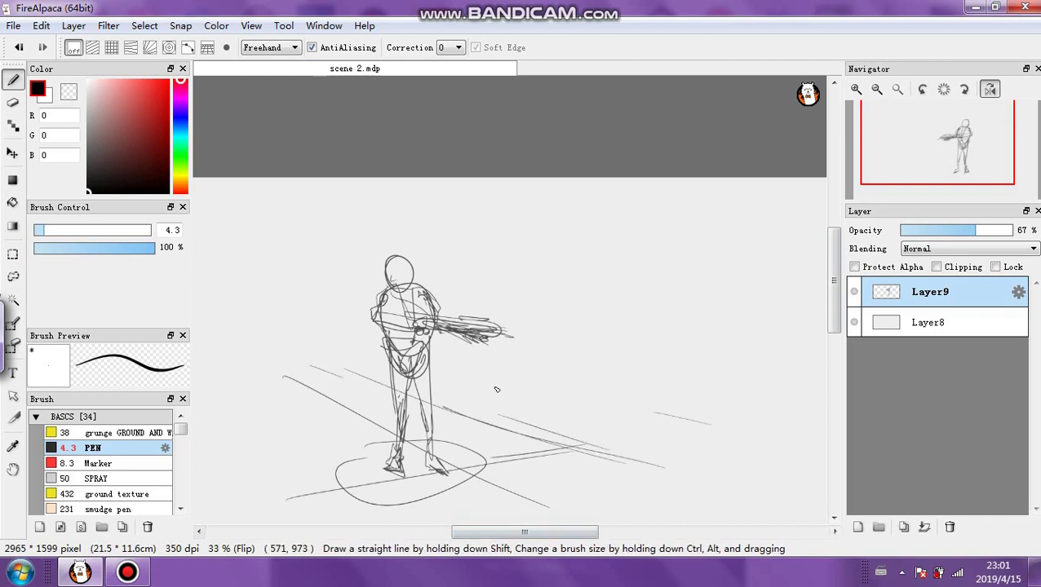
left_click_drag(464, 380, 650, 412)
left_click_drag(527, 388, 724, 433)
left_click_drag(452, 371, 711, 425)
left_click_drag(415, 374, 617, 391)
left_click_drag(430, 350, 746, 403)
Sketch the buildings behind the figure with a corner post, slanted roof edges and wall lines
left_click_drag(553, 282, 545, 367)
left_click_drag(548, 331, 536, 382)
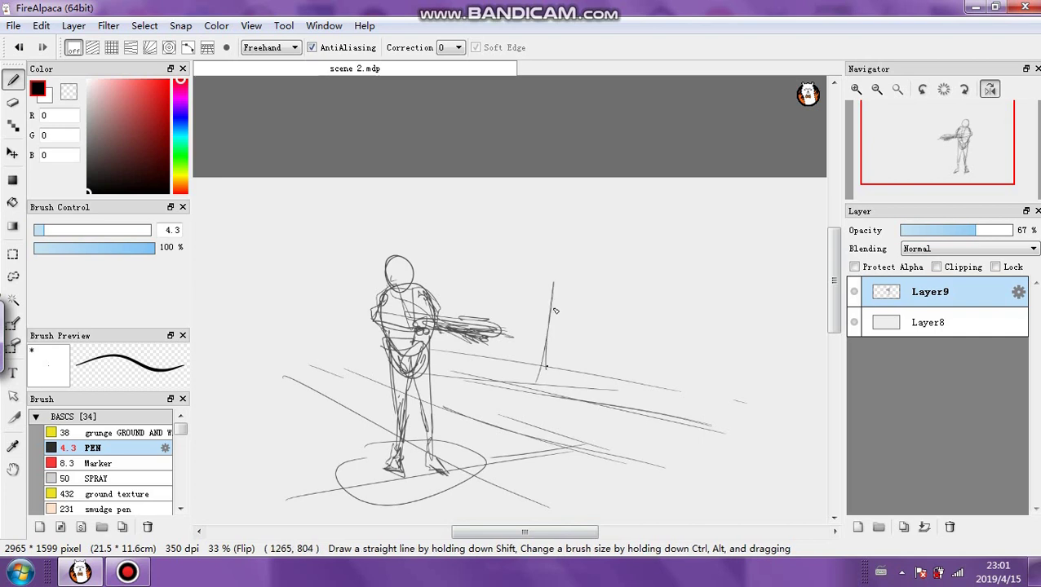
left_click_drag(554, 284, 536, 305)
mouse_move(461, 283)
left_mouse_down()
mouse_move(726, 298)
mouse_move(530, 219)
left_mouse_up()
mouse_move(539, 306)
left_mouse_down()
mouse_move(624, 221)
mouse_move(714, 221)
left_mouse_up()
left_click_drag(588, 217, 618, 215)
left_click_drag(450, 218, 327, 253)
mouse_move(326, 253)
left_mouse_down()
mouse_move(505, 266)
mouse_move(463, 360)
left_mouse_up()
Add a small stall with posts and a zigzag-edged canopy, and jagged trim along the nearer building
mouse_move(625, 384)
left_mouse_down()
mouse_move(693, 319)
mouse_move(698, 398)
mouse_move(651, 315)
mouse_move(608, 286)
mouse_move(710, 307)
left_mouse_up()
left_click_drag(632, 304, 669, 302)
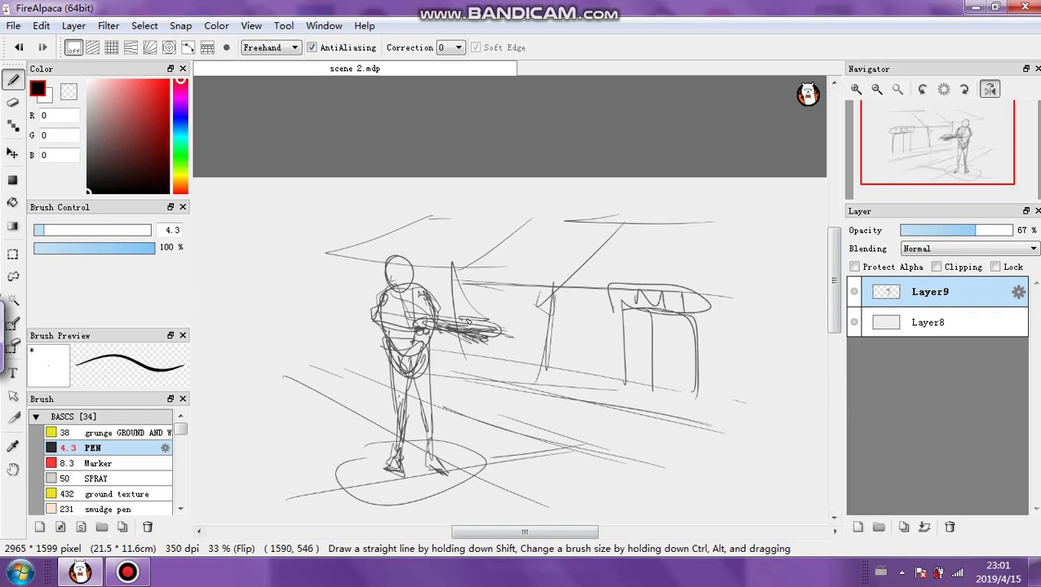
mouse_move(462, 284)
left_mouse_down()
mouse_move(519, 305)
mouse_move(542, 356)
left_mouse_up()
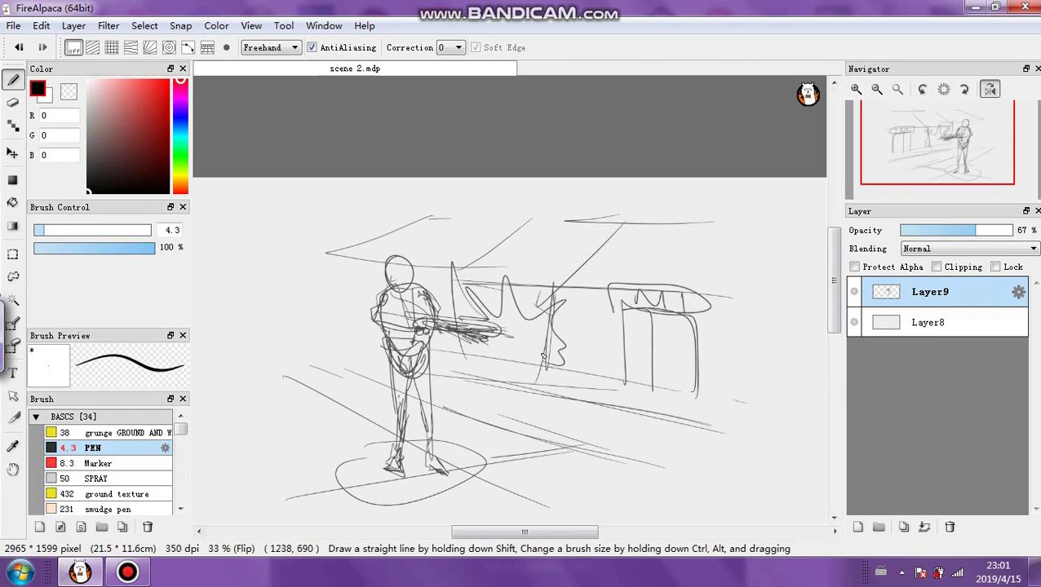
Undo the buildings, the perspective lines and the ground ellipse, leaving only the figure with the gun
key("ctrl+z")
key("ctrl+z")
key("ctrl+z")
key("ctrl+z")
key("ctrl+z")
key("ctrl+z")
key("ctrl+z")
key("ctrl+z")
key("ctrl+z")
key("ctrl+z")
key("ctrl+z")
key("ctrl+z")
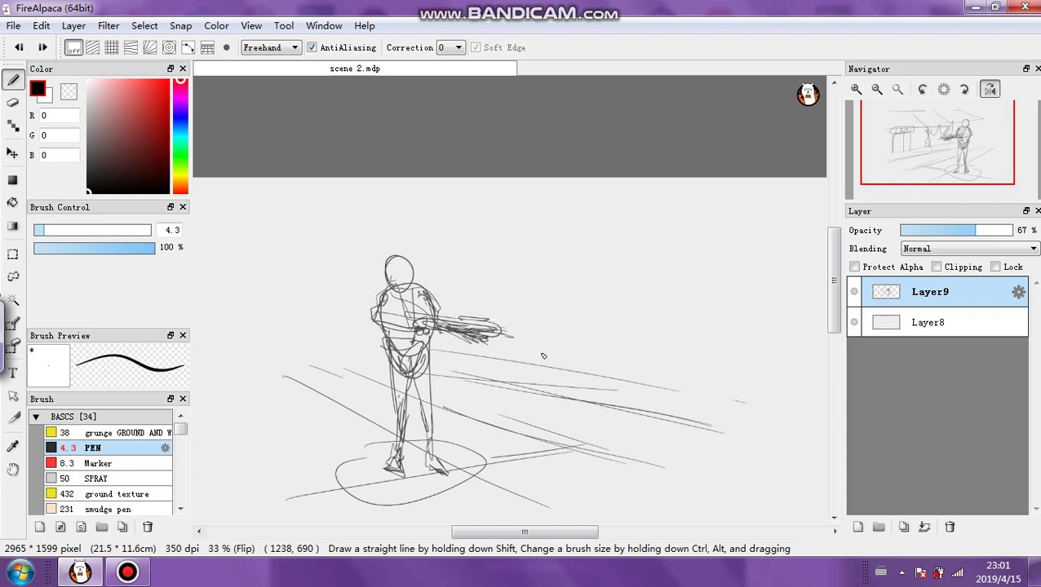
key("ctrl+z")
key("ctrl+z")
key("ctrl+z")
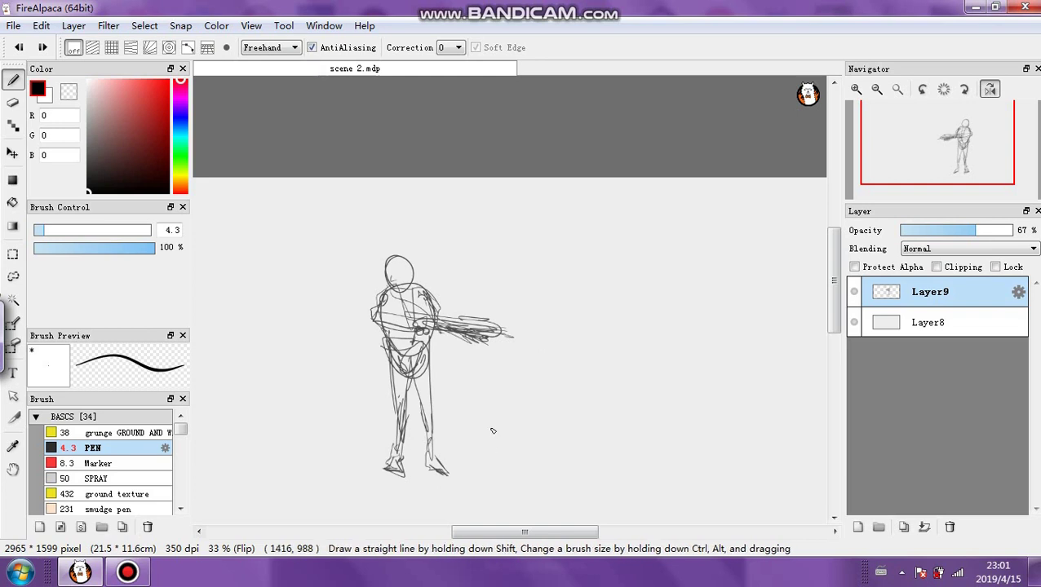
Start a perspective transform of the gun figure and spread its two upper corners outward and down to enlarge the head and shoulders
left_click(133, 27)
left_click(140, 207)
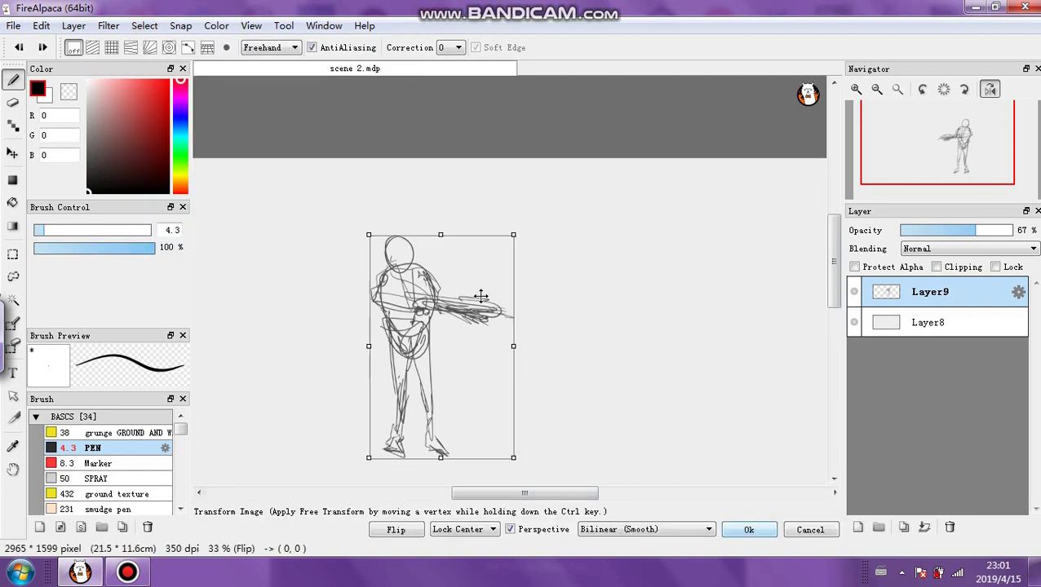
left_click_drag(513, 236, 581, 264)
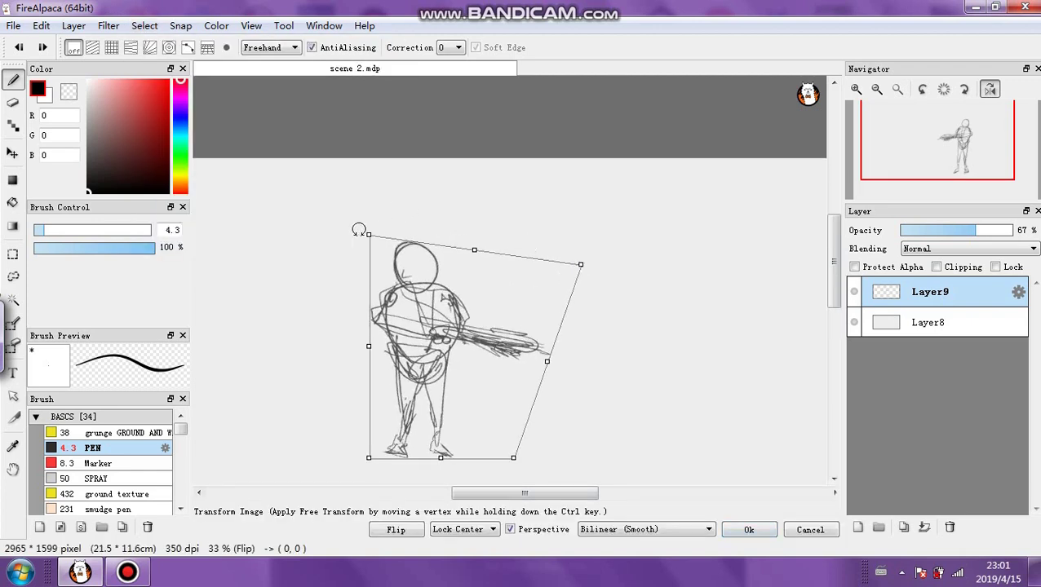
mouse_move(367, 234)
left_mouse_down()
mouse_move(306, 245)
mouse_move(294, 260)
left_mouse_up()
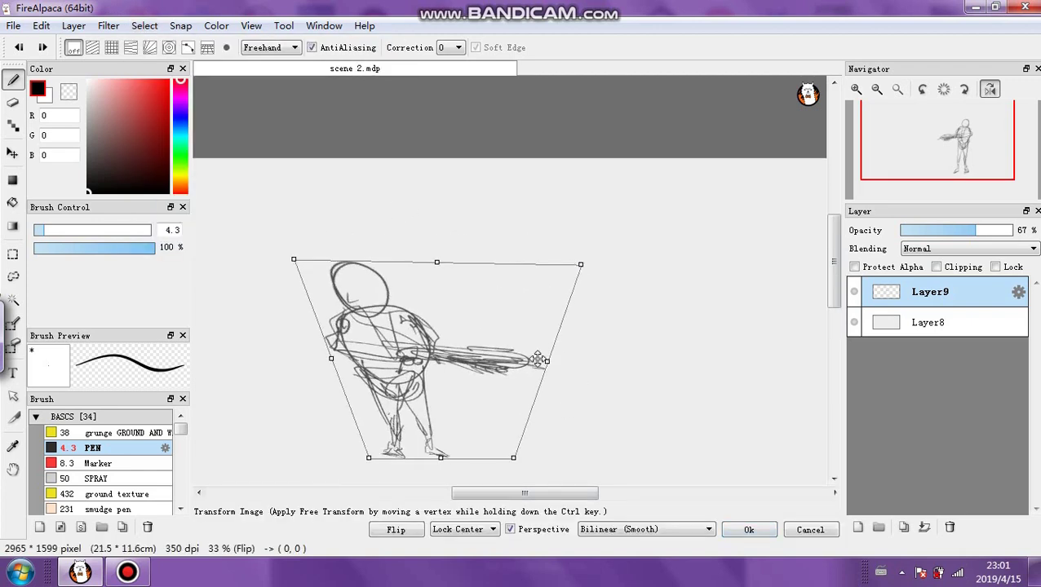
Narrow and tilt the gun figure in the perspective transform, keeping the head large and the feet small, and apply it
left_click_drag(539, 359, 470, 327)
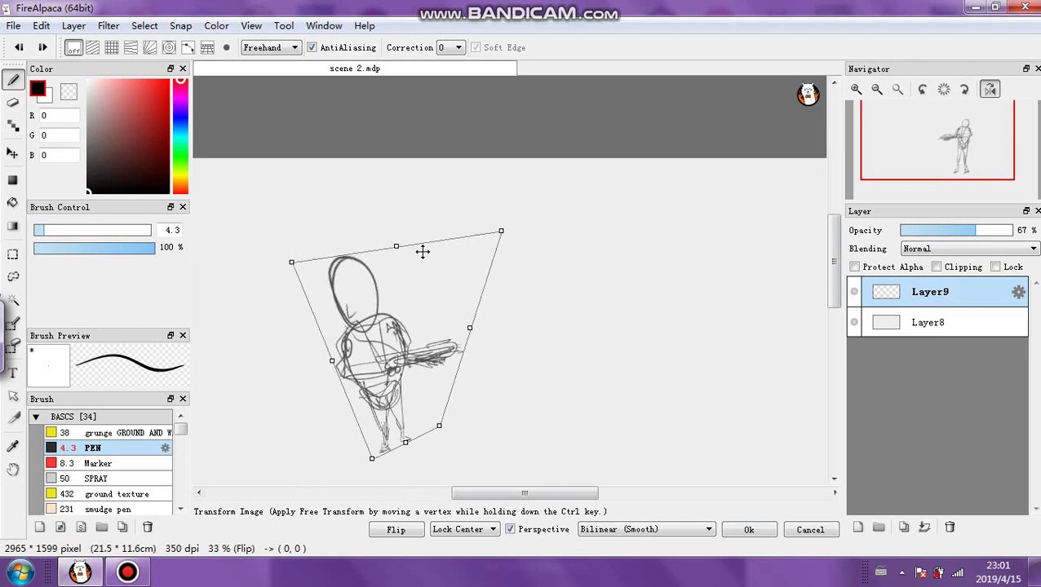
left_click_drag(501, 231, 483, 243)
left_click_drag(417, 271, 449, 225)
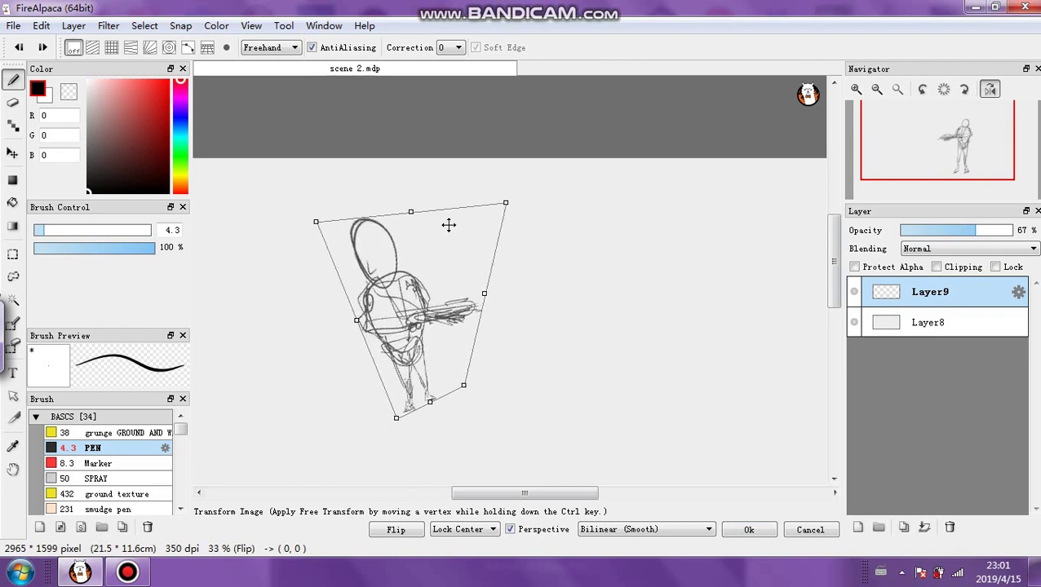
left_click_drag(506, 202, 524, 218)
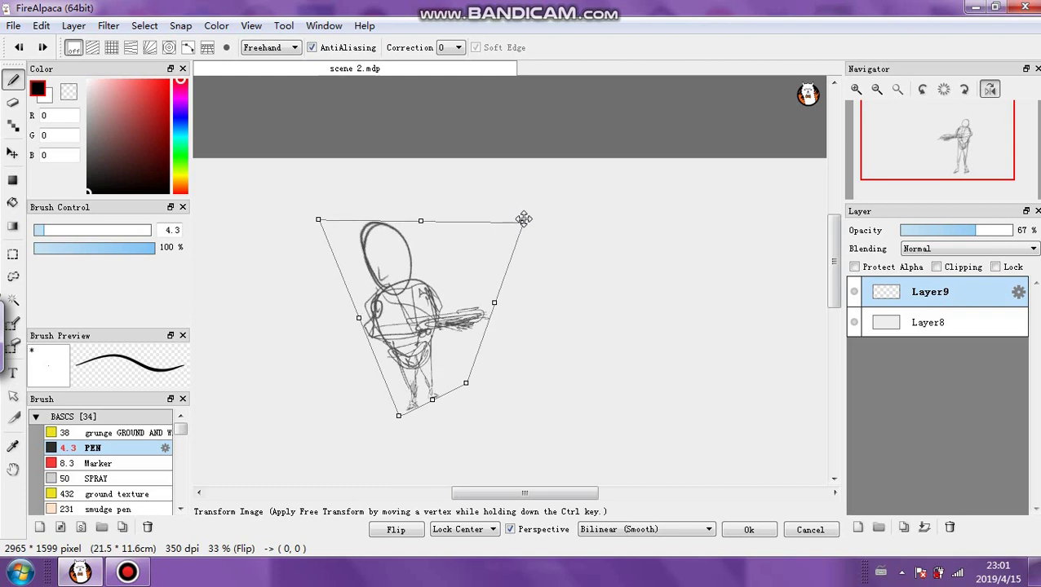
left_click_drag(494, 302, 481, 301)
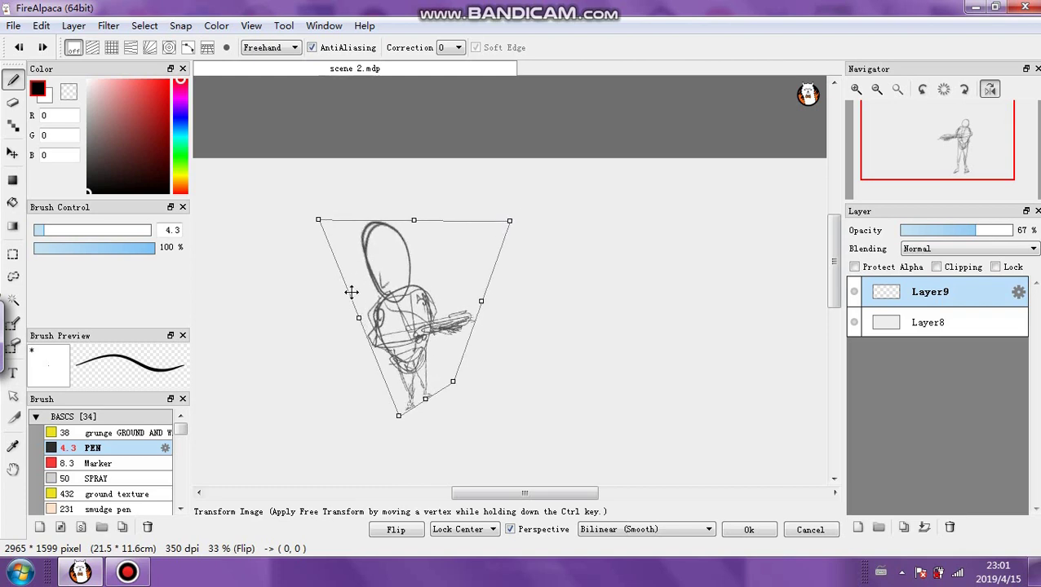
left_click_drag(359, 317, 355, 317)
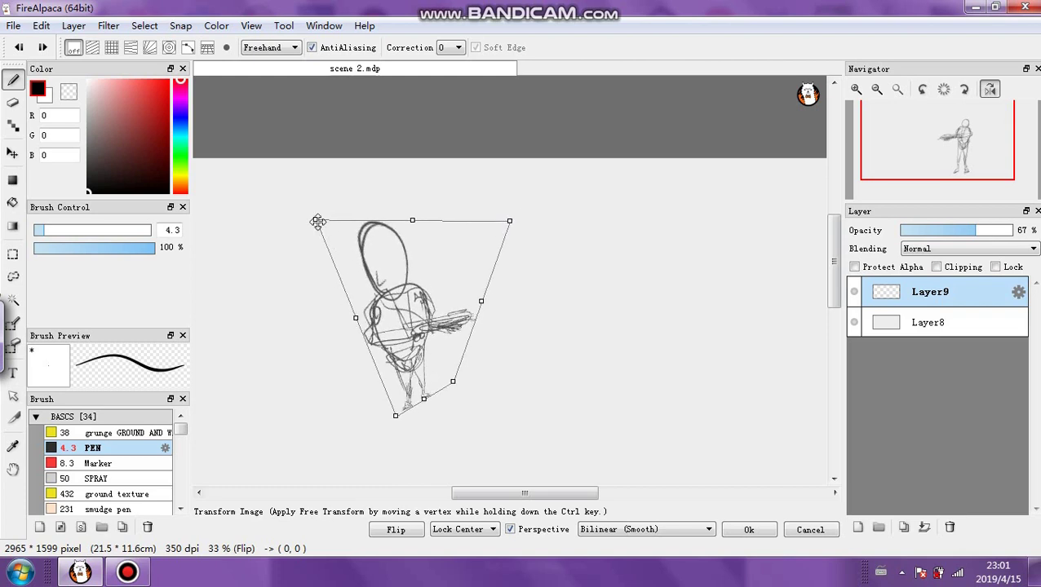
mouse_move(510, 218)
left_mouse_down()
mouse_move(504, 233)
mouse_move(522, 245)
mouse_move(508, 234)
left_mouse_up()
left_click(749, 531)
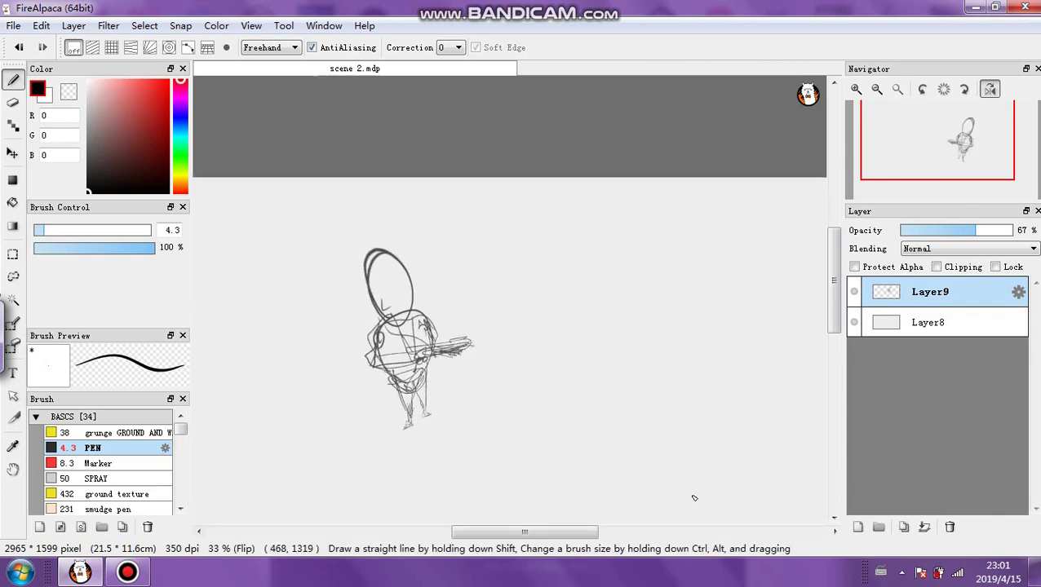
Lower the opacity of the distorted figure's layer to 24% and add a new layer above it
left_click_drag(945, 232, 928, 232)
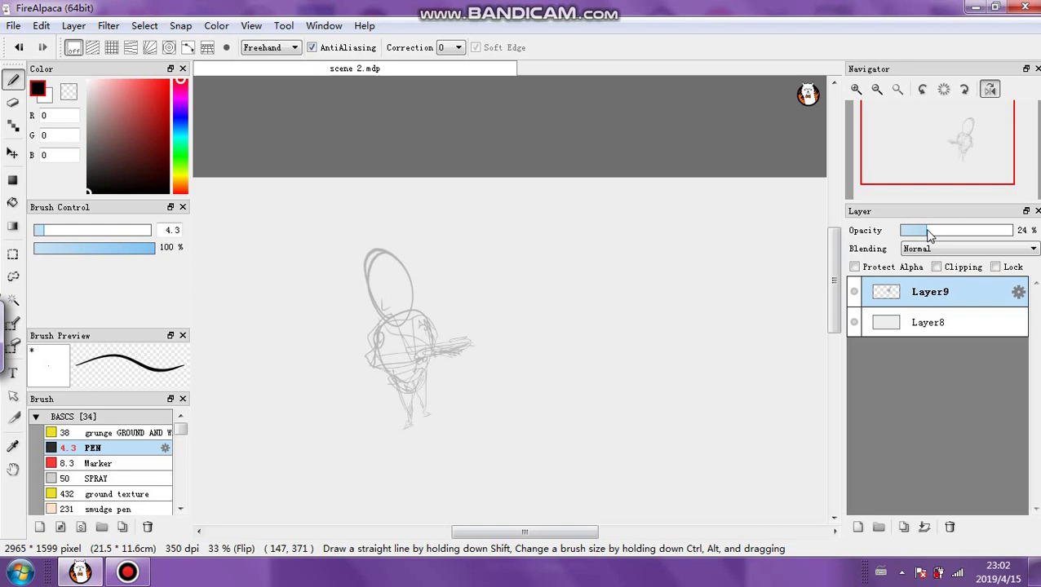
left_click(857, 527)
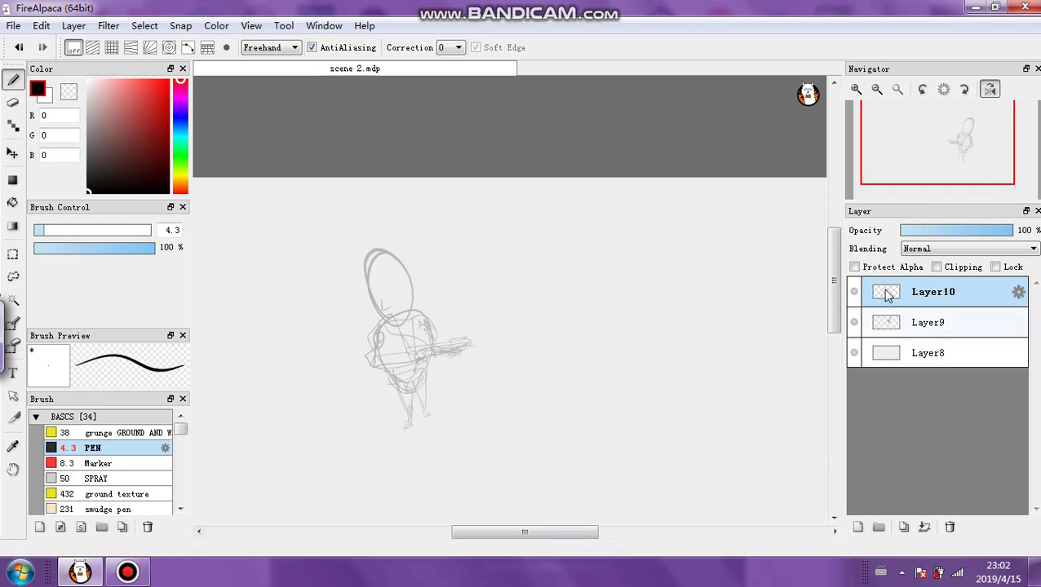
Draw the hooded head over the faint sketch, with a face, a dark band above the eyes and a scarf collar
left_click(855, 89)
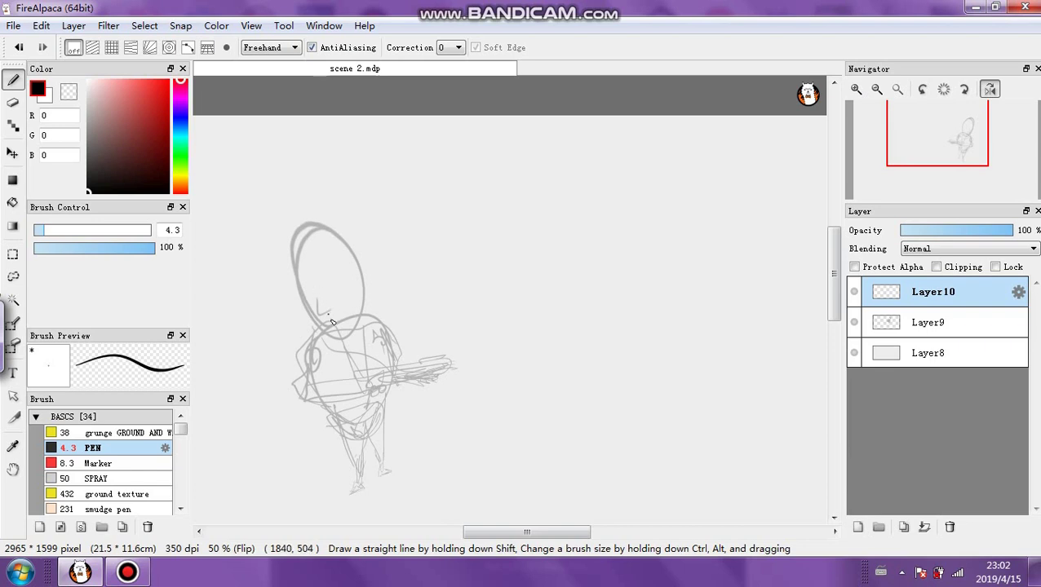
left_click_drag(316, 324, 365, 320)
mouse_move(298, 287)
left_mouse_down()
mouse_move(364, 259)
mouse_move(326, 316)
left_mouse_up()
mouse_move(329, 270)
left_mouse_down()
mouse_move(330, 313)
mouse_move(334, 287)
mouse_move(361, 280)
mouse_move(365, 317)
mouse_move(313, 317)
mouse_move(377, 312)
mouse_move(327, 296)
mouse_move(355, 291)
mouse_move(318, 282)
left_mouse_up()
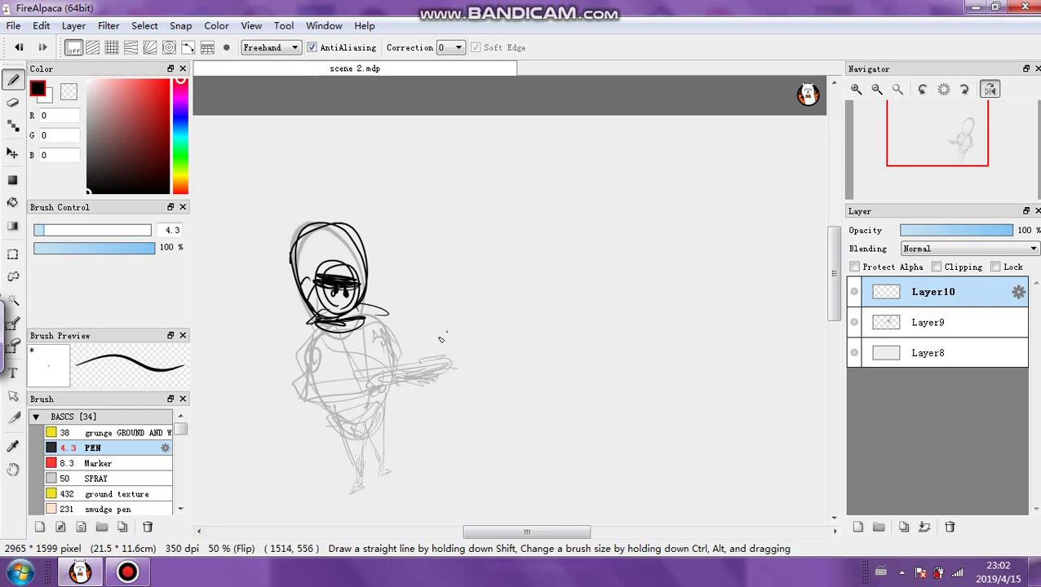
mouse_move(300, 312)
left_mouse_down()
mouse_move(371, 321)
mouse_move(307, 258)
mouse_move(320, 235)
mouse_move(363, 270)
left_mouse_up()
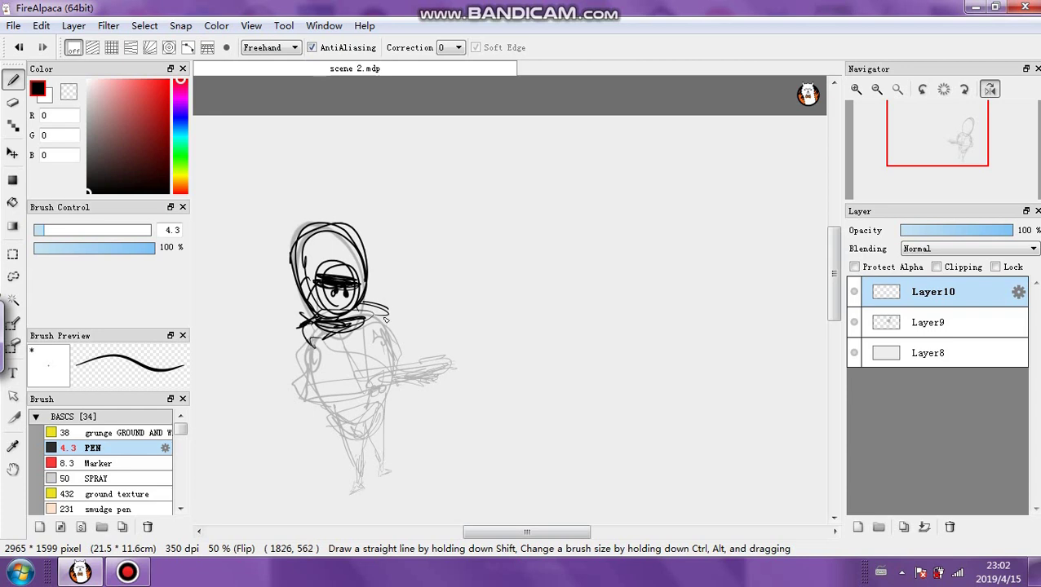
Draw the figure's torso, both arms and the gun held across the body, following the faint sketch
mouse_move(386, 320)
left_mouse_down()
mouse_move(299, 346)
mouse_move(299, 385)
left_mouse_up()
left_click_drag(319, 340, 316, 386)
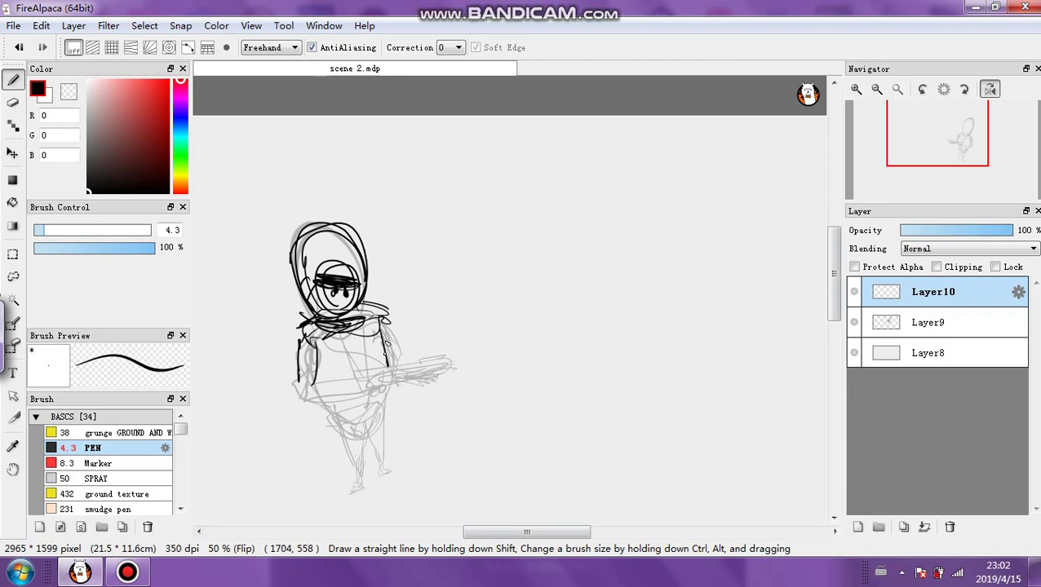
mouse_move(387, 344)
left_mouse_down()
mouse_move(363, 384)
mouse_move(307, 373)
mouse_move(338, 408)
mouse_move(370, 392)
mouse_move(354, 385)
mouse_move(371, 392)
mouse_move(375, 370)
mouse_move(469, 352)
mouse_move(401, 376)
mouse_move(454, 370)
mouse_move(425, 384)
left_mouse_up()
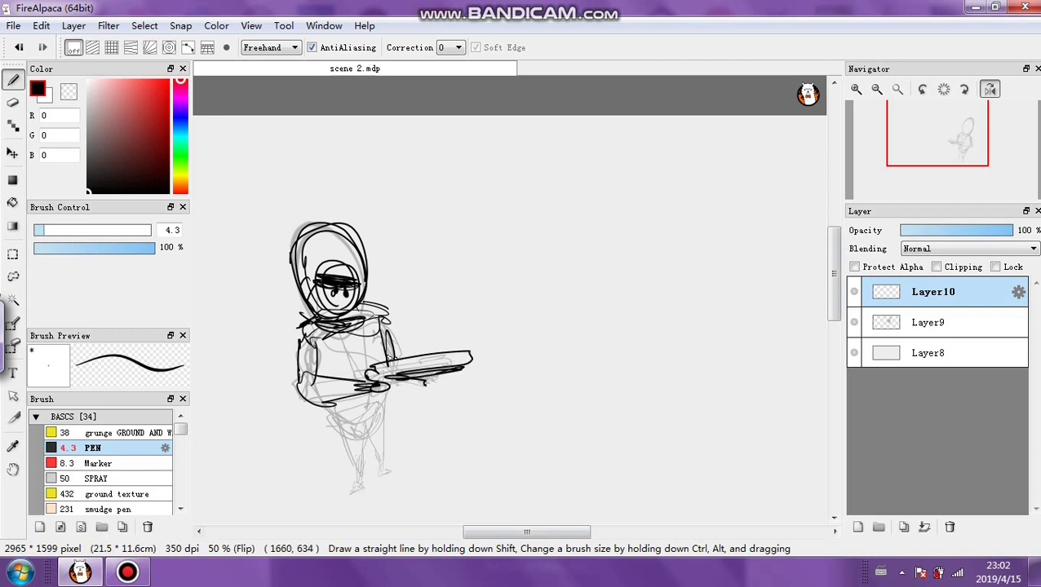
mouse_move(344, 333)
left_mouse_down()
mouse_move(327, 415)
mouse_move(390, 397)
mouse_move(331, 408)
left_mouse_up()
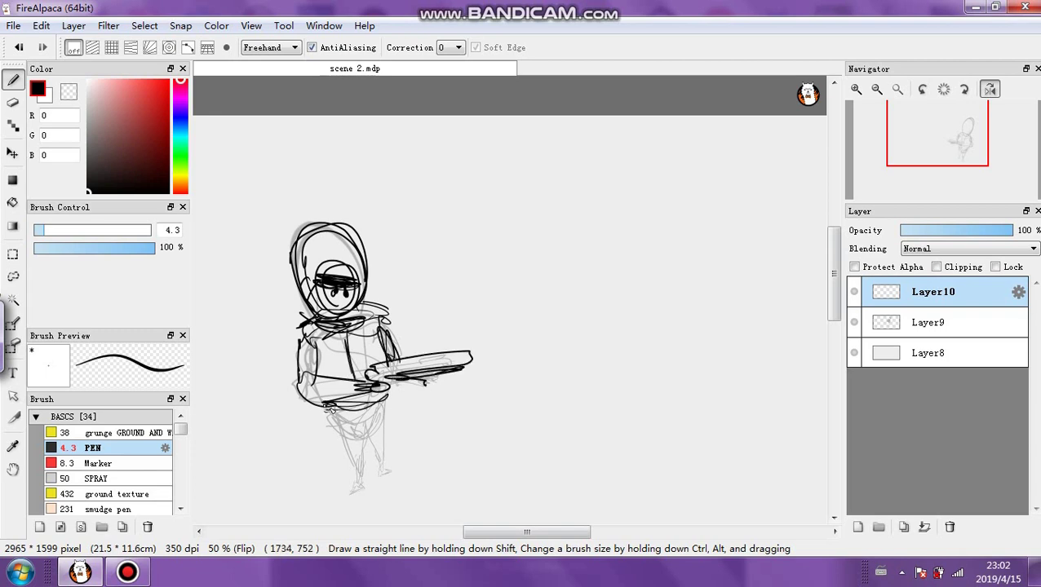
Draw the figure's trousers, legs and feet over the faint sketch
left_click_drag(355, 477, 359, 457)
left_click_drag(364, 476, 367, 439)
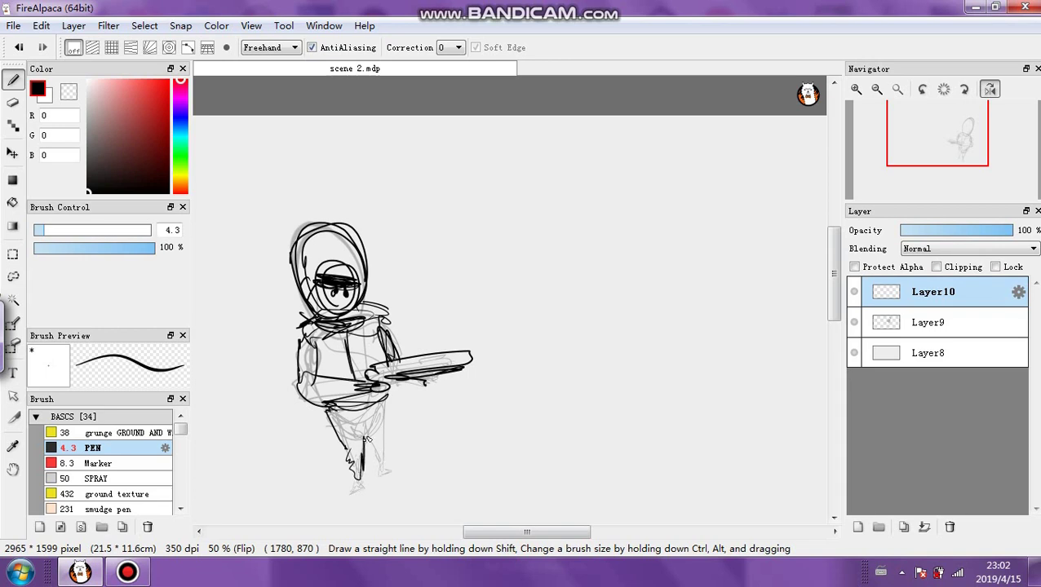
mouse_move(381, 403)
left_mouse_down()
mouse_move(383, 469)
mouse_move(394, 480)
left_mouse_up()
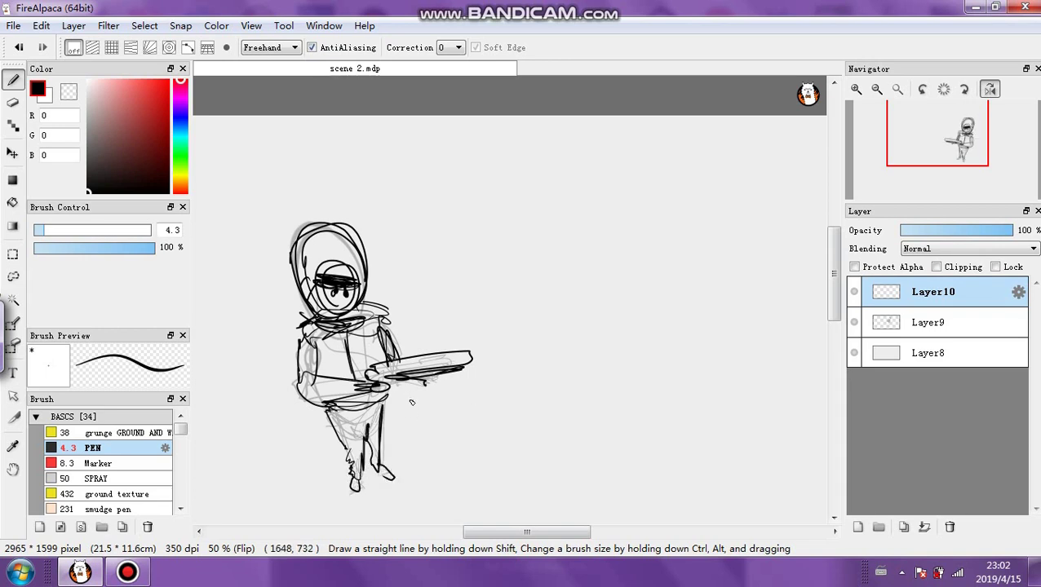
Sketch the base line of the wall behind the figure and the wall's upright lines, spreading outward toward the top
left_click_drag(398, 388, 687, 455)
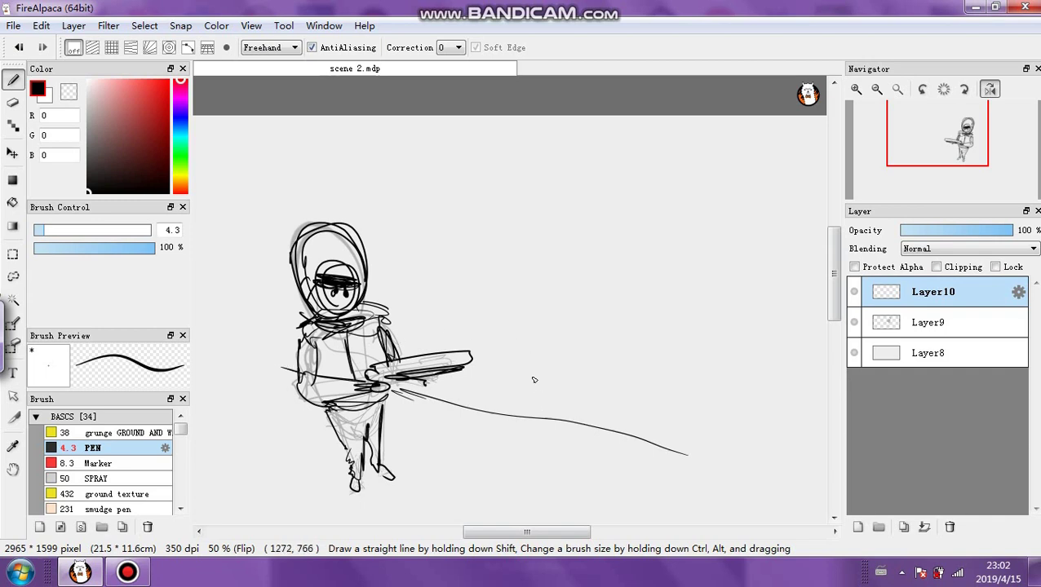
left_click_drag(502, 414, 512, 246)
left_click_drag(365, 157, 399, 292)
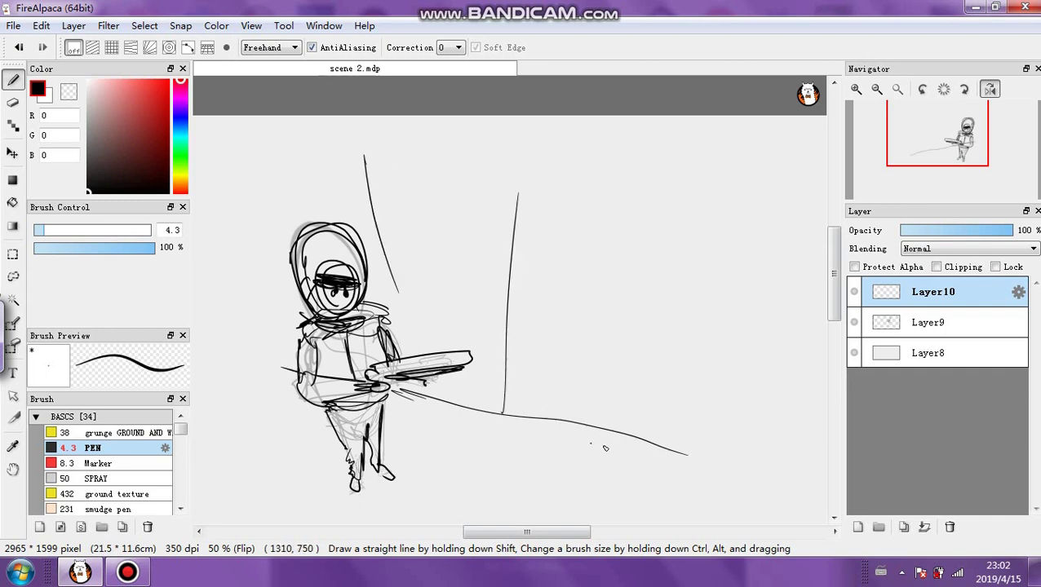
left_click_drag(644, 439, 669, 316)
left_click_drag(246, 160, 290, 247)
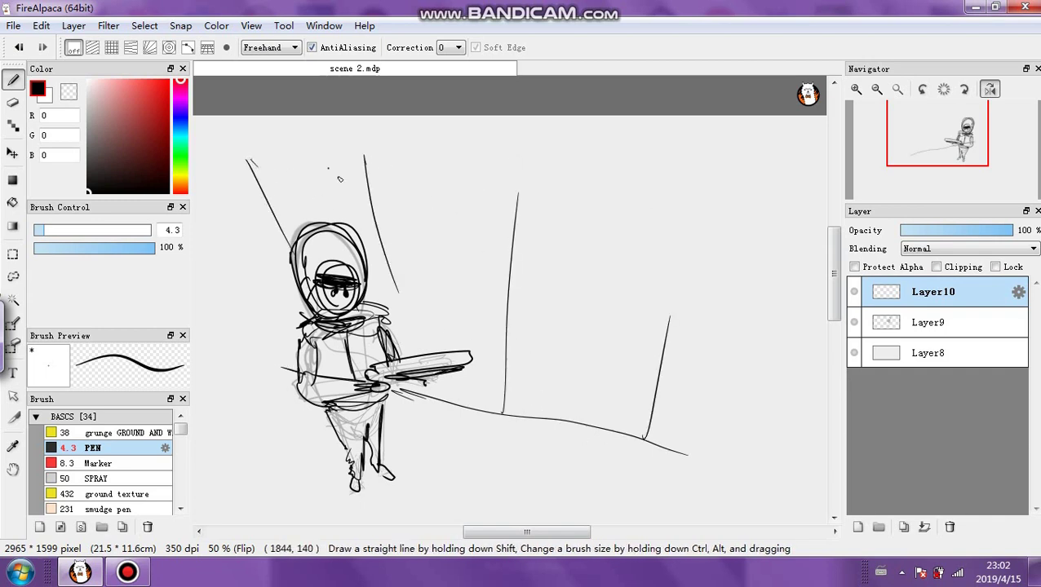
Sketch crossing perspective lines on the floor around the figure's feet
left_click_drag(502, 418, 396, 457)
left_click_drag(659, 457, 434, 524)
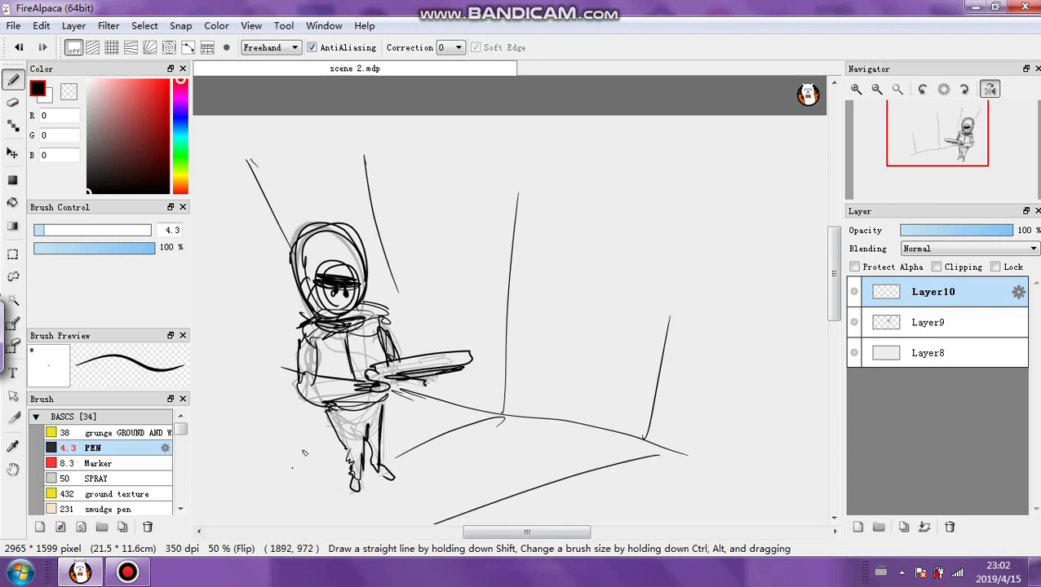
left_click_drag(317, 407, 193, 463)
left_click_drag(390, 419, 668, 468)
left_click_drag(374, 494, 465, 524)
left_click_drag(326, 476, 297, 465)
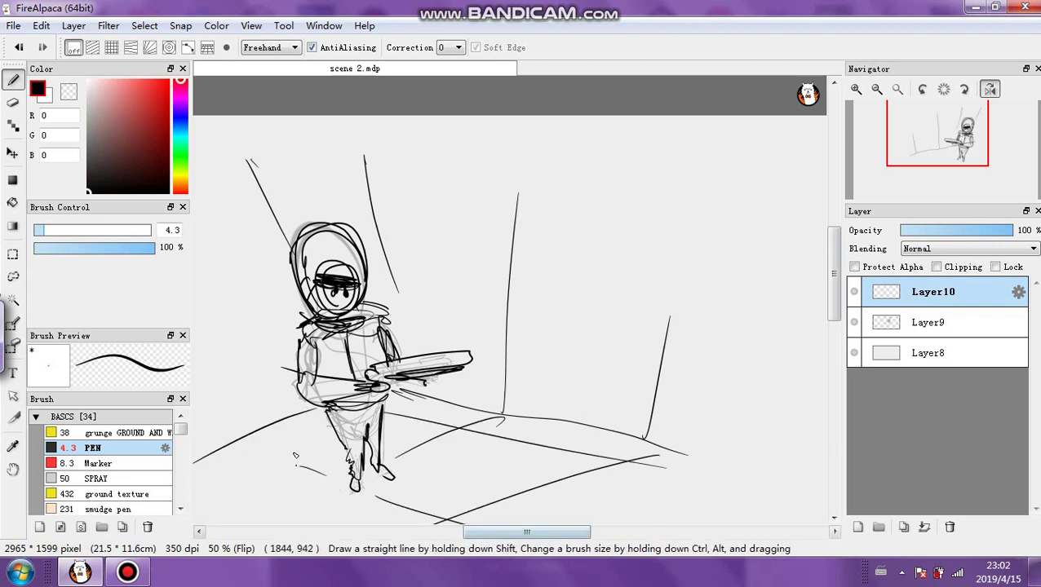
Sketch the upper edge of the wall and slanted ceiling beams meeting it above the figure
left_click_drag(309, 116, 365, 153)
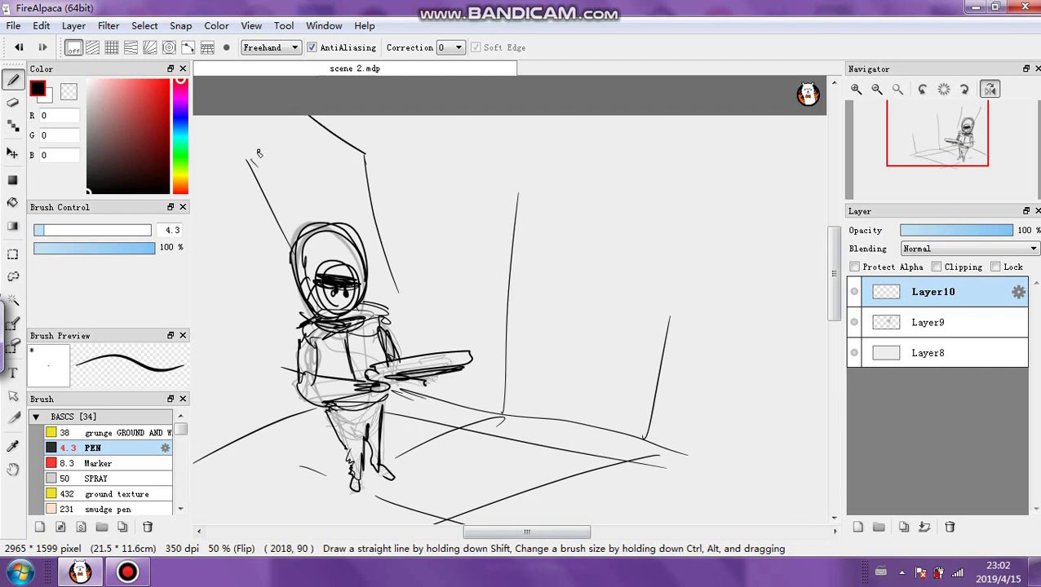
left_click_drag(216, 132, 265, 155)
left_click_drag(329, 159, 555, 190)
mouse_move(454, 116)
left_mouse_down()
mouse_move(553, 189)
mouse_move(677, 217)
left_mouse_up()
mouse_move(612, 114)
left_mouse_down()
mouse_move(682, 218)
mouse_move(826, 233)
left_mouse_up()
left_click_drag(685, 234, 667, 346)
left_click_drag(695, 204, 646, 113)
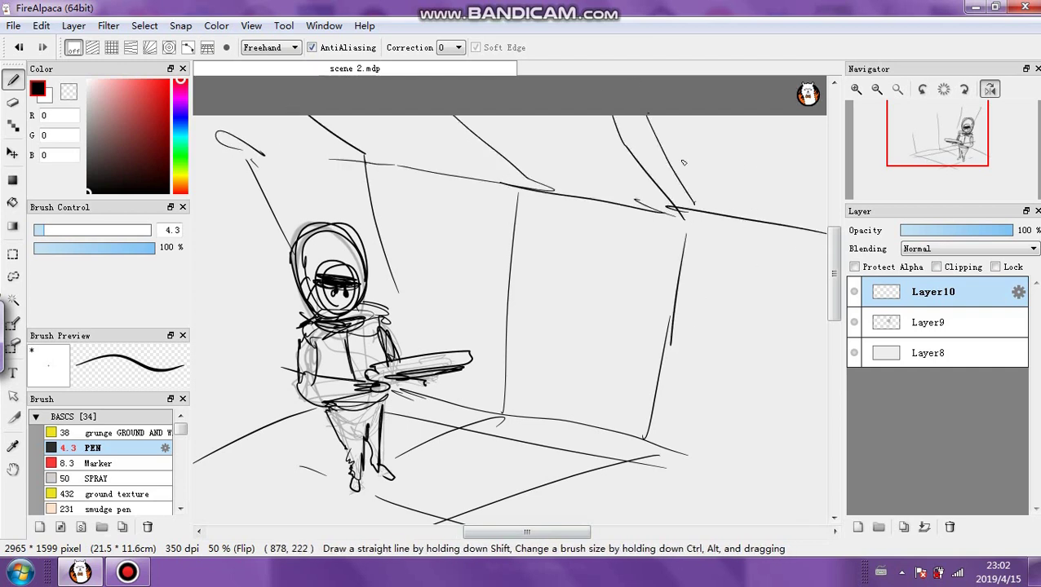
Sketch a doorway at the far end of the wall, with a notched door edge, a threshold and a rounded lamp above
left_click_drag(744, 209, 821, 258)
mouse_move(778, 230)
left_mouse_down()
mouse_move(700, 266)
mouse_move(684, 417)
left_mouse_up()
mouse_move(711, 246)
left_mouse_down()
mouse_move(812, 283)
mouse_move(784, 423)
left_mouse_up()
left_click_drag(679, 469, 784, 484)
left_click_drag(822, 282, 787, 481)
left_click_drag(709, 276, 760, 282)
mouse_move(762, 291)
left_mouse_down()
mouse_move(727, 321)
mouse_move(756, 364)
mouse_move(727, 393)
mouse_move(749, 423)
mouse_move(738, 473)
left_mouse_up()
mouse_move(707, 469)
left_mouse_down()
mouse_move(764, 481)
mouse_move(709, 475)
left_mouse_up()
Draw a row of small round shapes, a curved sign above them and a double ledge line on the wall panel
left_click_drag(642, 297, 604, 303)
left_click_drag(574, 289, 555, 282)
left_click_drag(546, 253, 602, 254)
left_click_drag(572, 222, 648, 240)
left_click_drag(493, 315, 662, 342)
left_click_drag(506, 329, 663, 343)
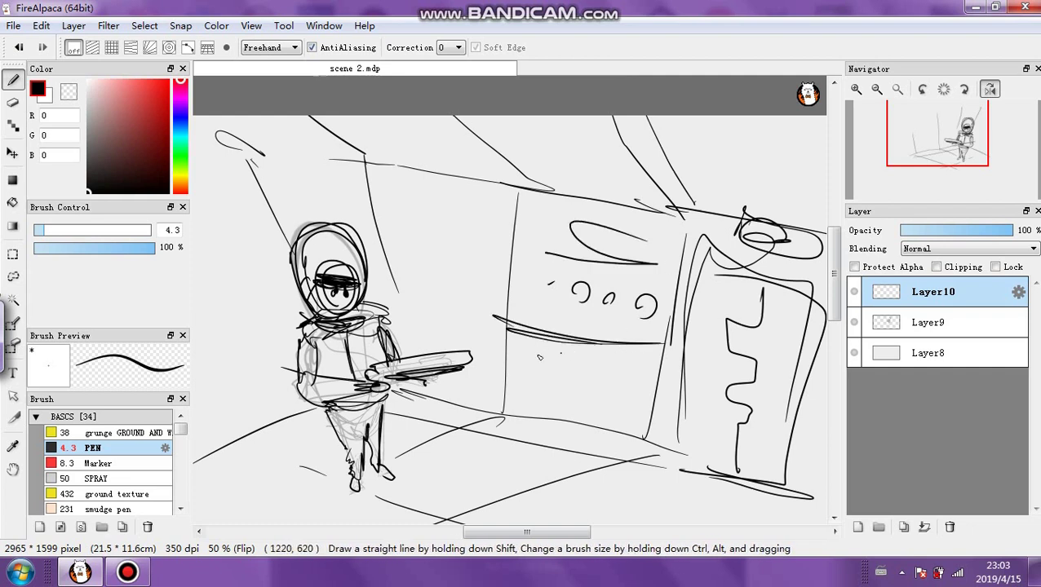
Fill a band under the wall panel's ledge with diagonal hatching and close it with a lower edge line
left_click_drag(506, 357, 566, 336)
mouse_move(524, 368)
left_mouse_down()
mouse_move(514, 376)
mouse_move(592, 336)
left_mouse_up()
mouse_move(567, 369)
left_mouse_down()
mouse_move(636, 339)
mouse_move(657, 343)
left_mouse_up()
left_click_drag(614, 382, 669, 349)
left_click_drag(521, 362, 576, 337)
left_click_drag(542, 355, 576, 336)
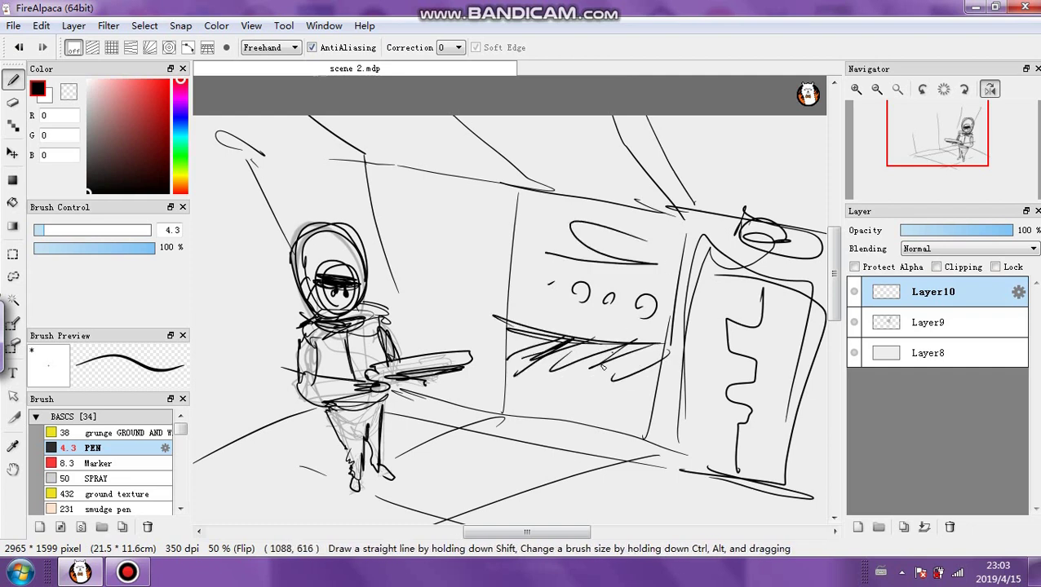
left_click_drag(586, 375, 623, 353)
left_click_drag(514, 377, 669, 395)
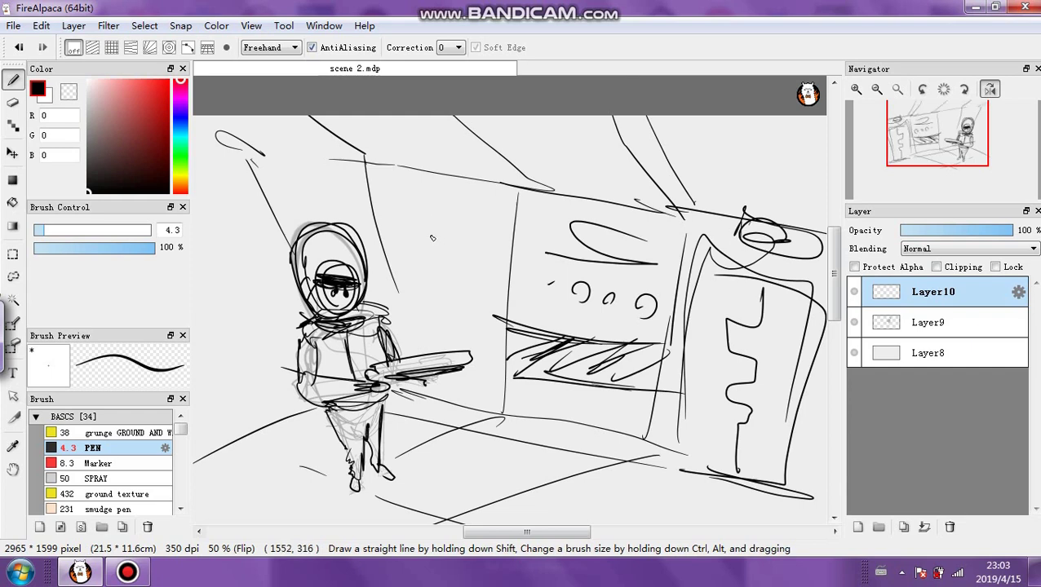
Draw a round window crossed by a diagonal above the gun, and extend the floor lines behind the figure's back
mouse_move(460, 214)
left_mouse_down()
mouse_move(434, 286)
mouse_move(459, 210)
left_mouse_up()
mouse_move(406, 267)
left_mouse_down()
mouse_move(468, 216)
mouse_move(412, 278)
left_mouse_up()
left_click_drag(485, 532, 422, 534)
left_click_drag(515, 451, 414, 480)
left_click_drag(606, 457, 448, 523)
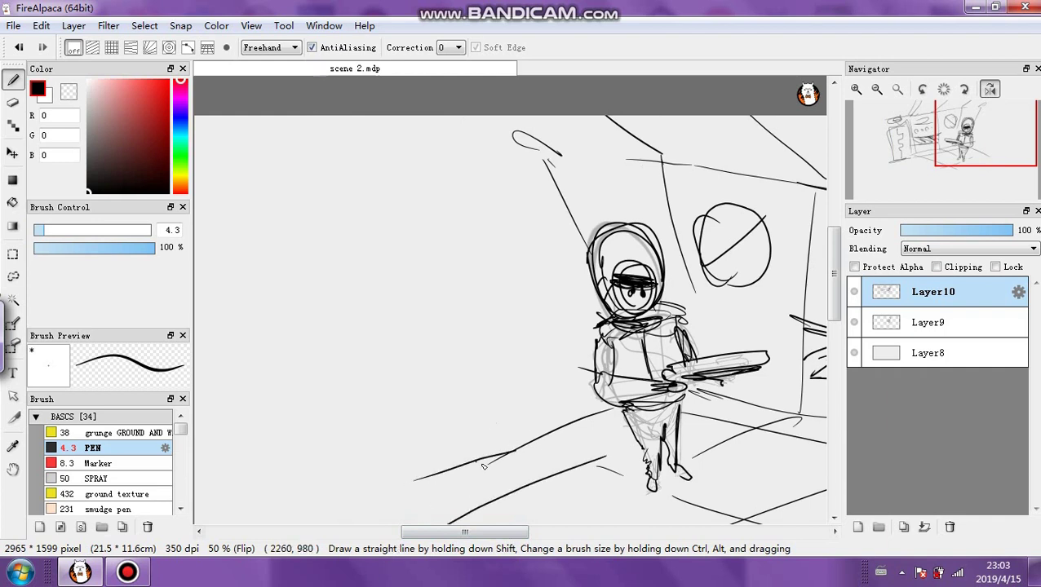
Sketch the side wall behind the figure's back with leaning uprights, a slanted top edge and a corner post
left_click_drag(485, 464, 447, 278)
mouse_move(462, 395)
left_mouse_down()
mouse_move(410, 164)
mouse_move(480, 122)
left_mouse_up()
left_click_drag(361, 137, 333, 167)
mouse_move(341, 146)
left_mouse_down()
mouse_move(272, 219)
mouse_move(347, 478)
left_mouse_up()
mouse_move(395, 467)
left_mouse_down()
mouse_move(391, 481)
mouse_move(431, 499)
left_mouse_up()
left_click(351, 532)
left_click_drag(337, 469, 255, 141)
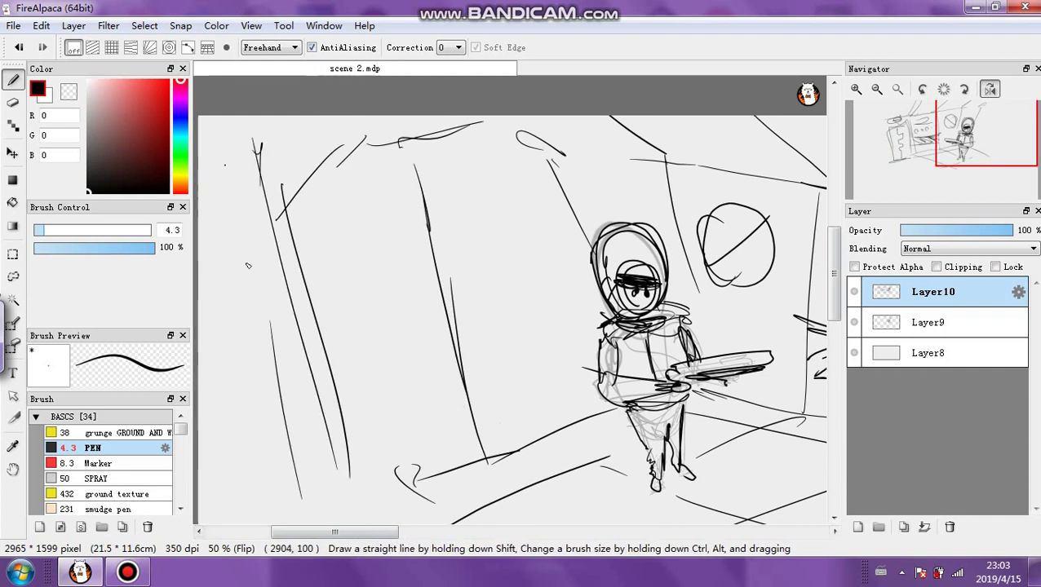
Add leaning outer lines beside the corner post, a ceiling line meeting its top and a floor line running outward
left_click_drag(231, 182, 310, 506)
left_click_drag(270, 323, 301, 498)
mouse_move(358, 459)
left_mouse_down()
mouse_move(374, 523)
mouse_move(392, 492)
left_mouse_up()
left_click_drag(203, 125, 282, 209)
left_click(304, 231)
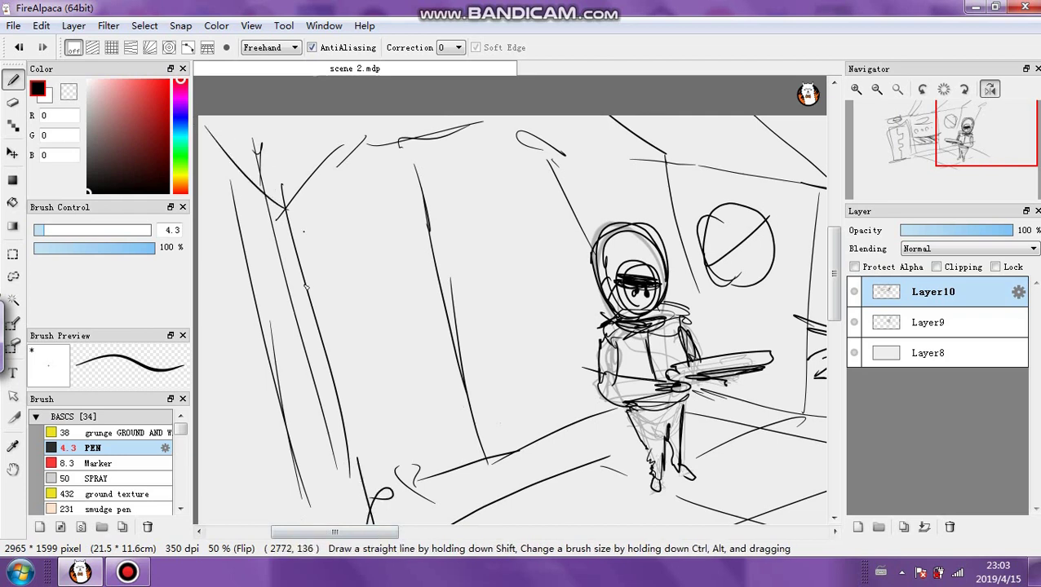
left_click_drag(312, 367, 210, 455)
Draw two large rounded windows on the side wall, with curved lines and small marks inside each
left_click_drag(332, 347, 351, 324)
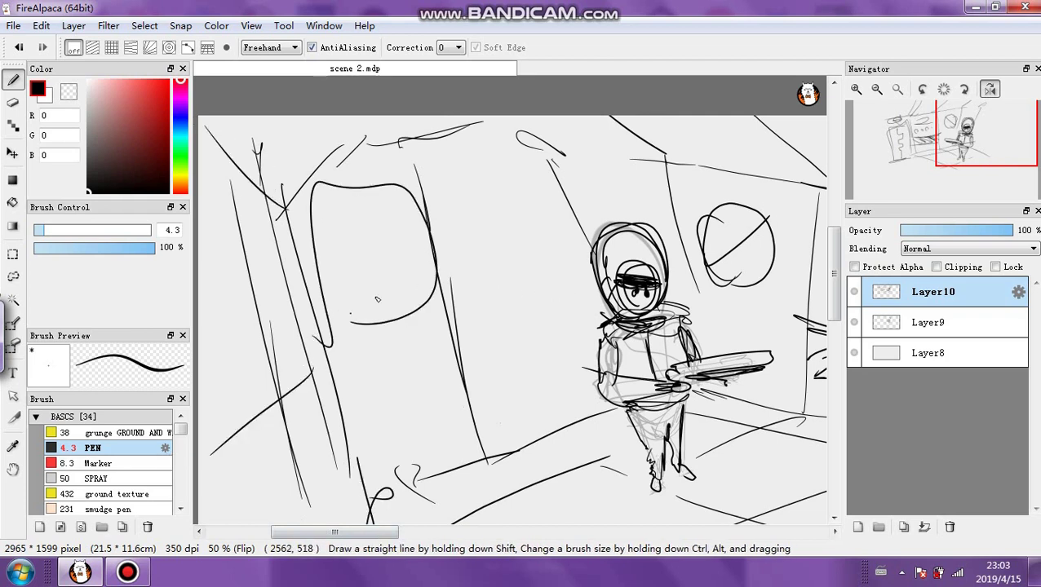
mouse_move(500, 257)
left_mouse_down()
mouse_move(463, 278)
mouse_move(520, 288)
left_mouse_up()
left_click_drag(318, 219, 447, 246)
left_click_drag(466, 239, 532, 272)
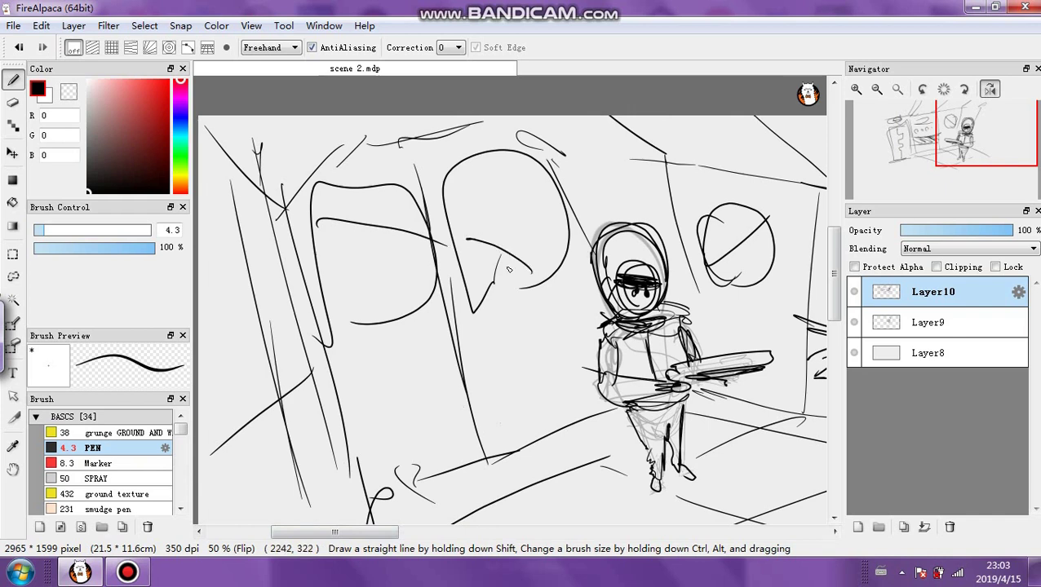
left_click_drag(355, 230, 384, 287)
left_click_drag(493, 254, 506, 270)
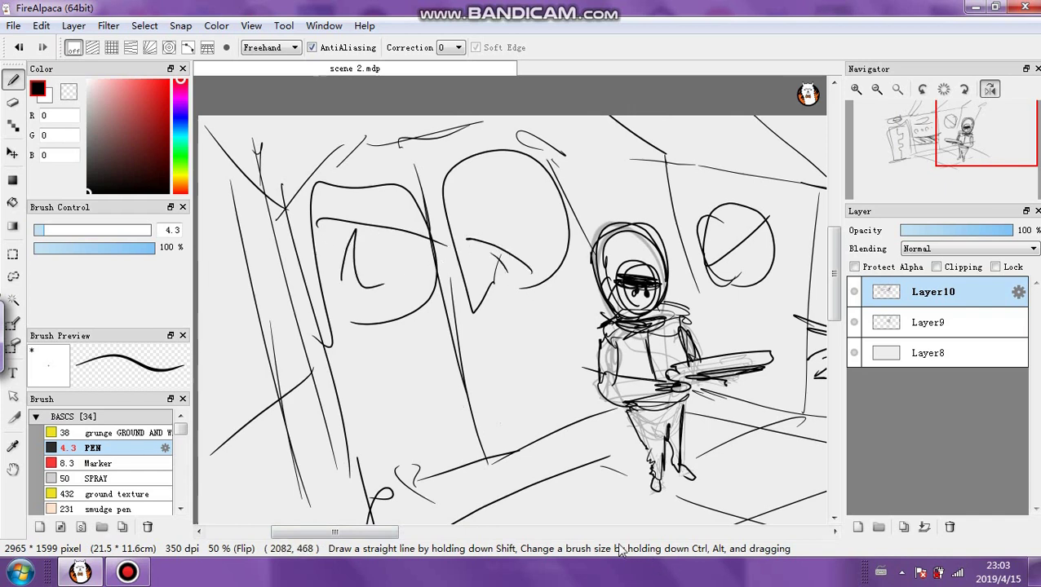
Delete Layer9, the faint construction sketch under the finished line drawing
left_click(905, 326)
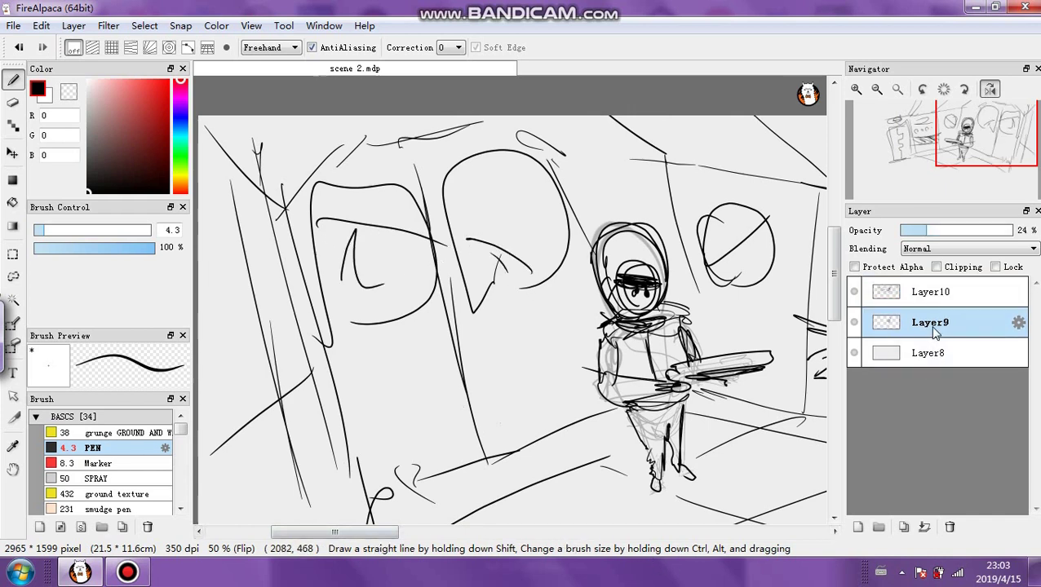
left_click(951, 527)
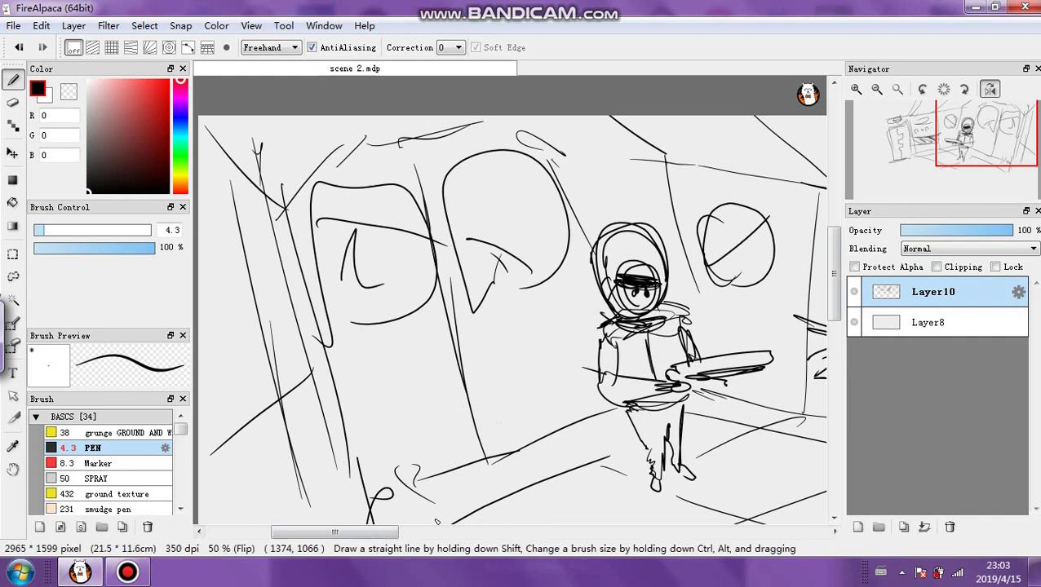
left_click_drag(387, 532, 524, 535)
left_click(876, 90)
left_click(876, 90)
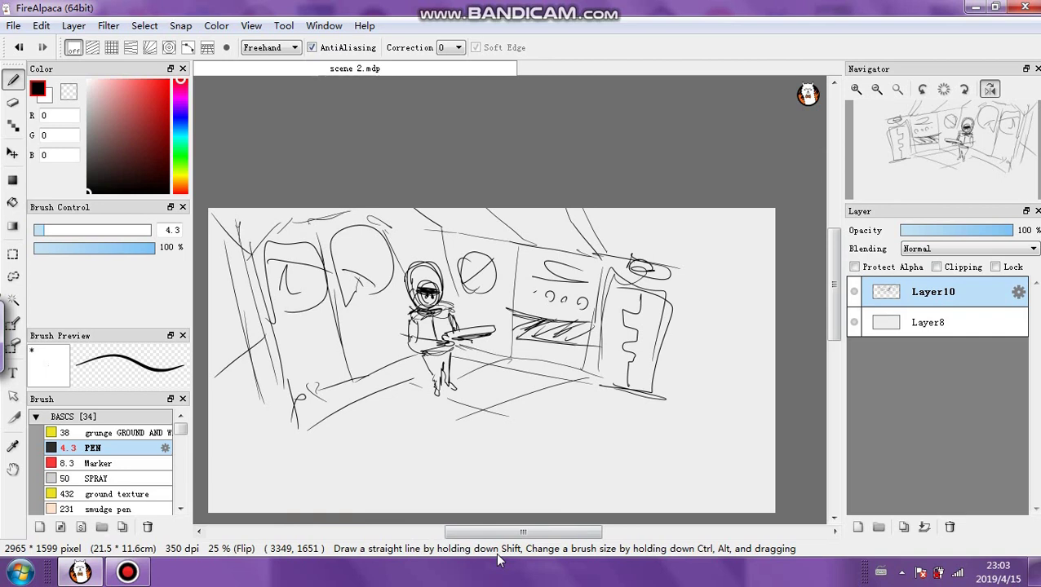
Delete Layer10, the finished interior drawing, and add a new empty layer above Layer8
left_click(950, 527)
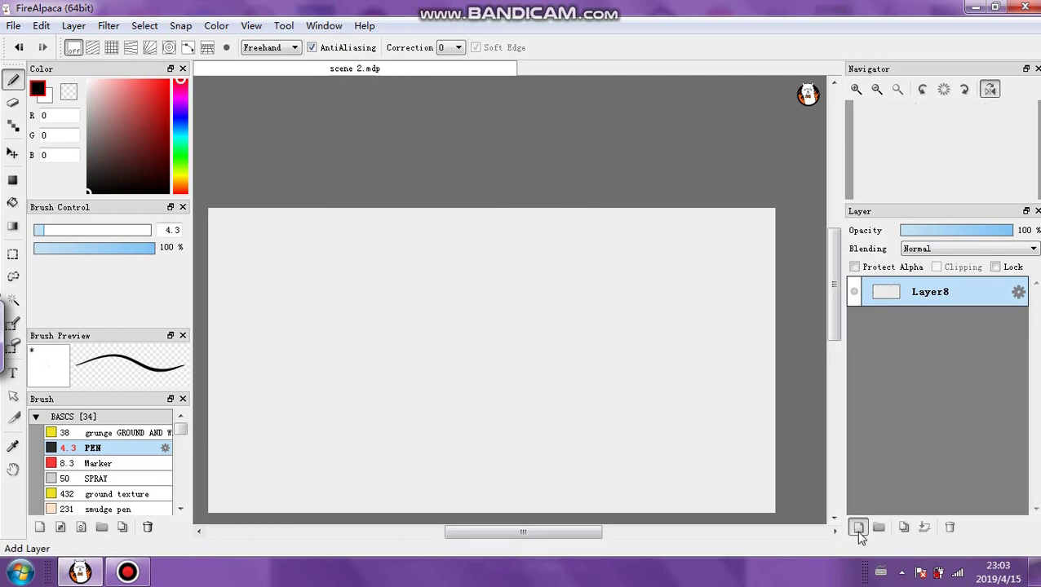
left_click(857, 527)
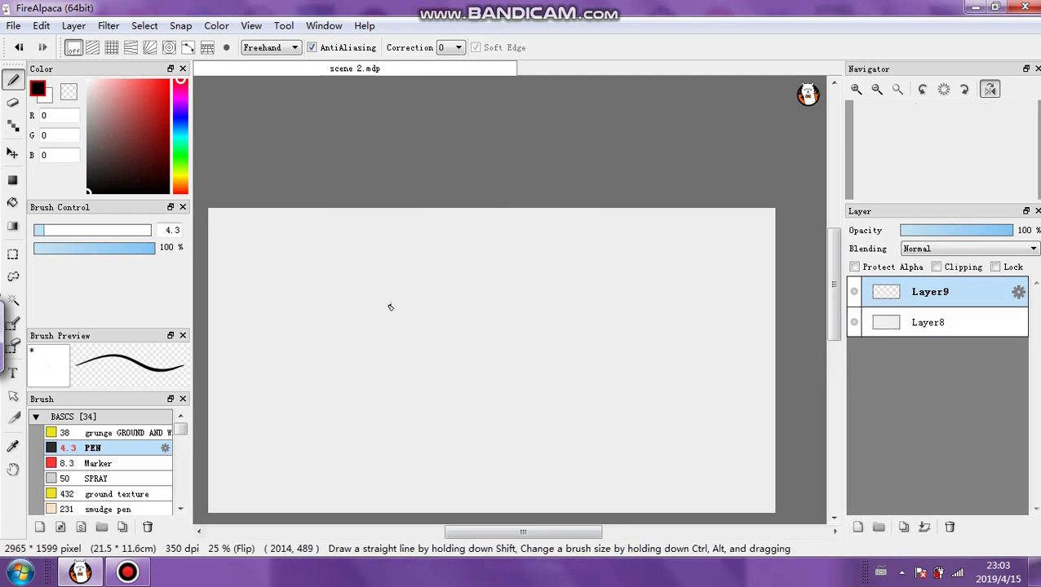
Sketch a stick-like figure with a round masked head, oval torso, bent and outstretched arms, spread legs and a long curved line behind it
mouse_move(390, 305)
left_mouse_down()
mouse_move(381, 308)
mouse_move(394, 306)
left_mouse_up()
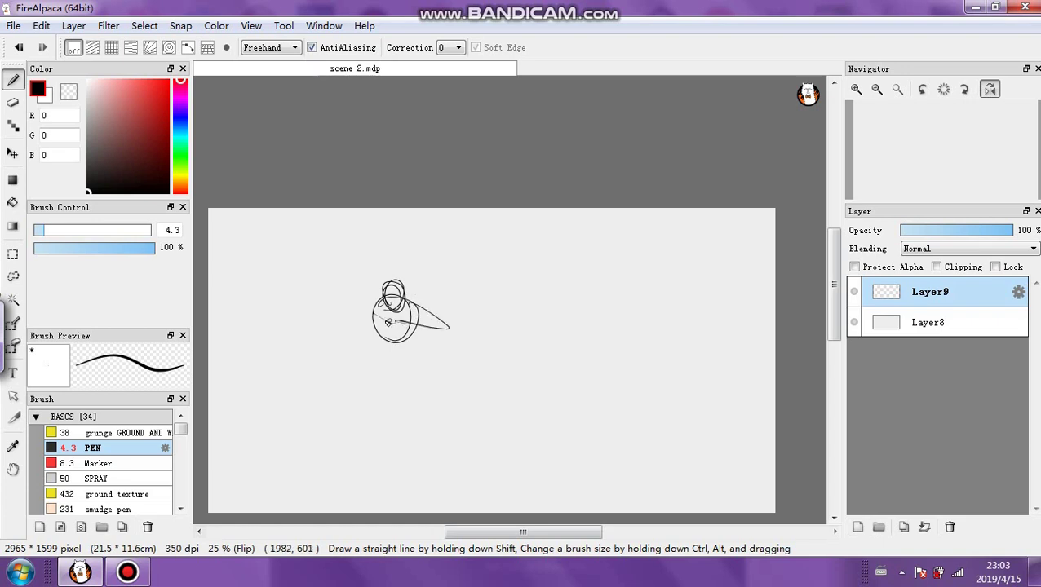
mouse_move(388, 322)
left_mouse_down()
mouse_move(300, 237)
mouse_move(410, 337)
left_mouse_up()
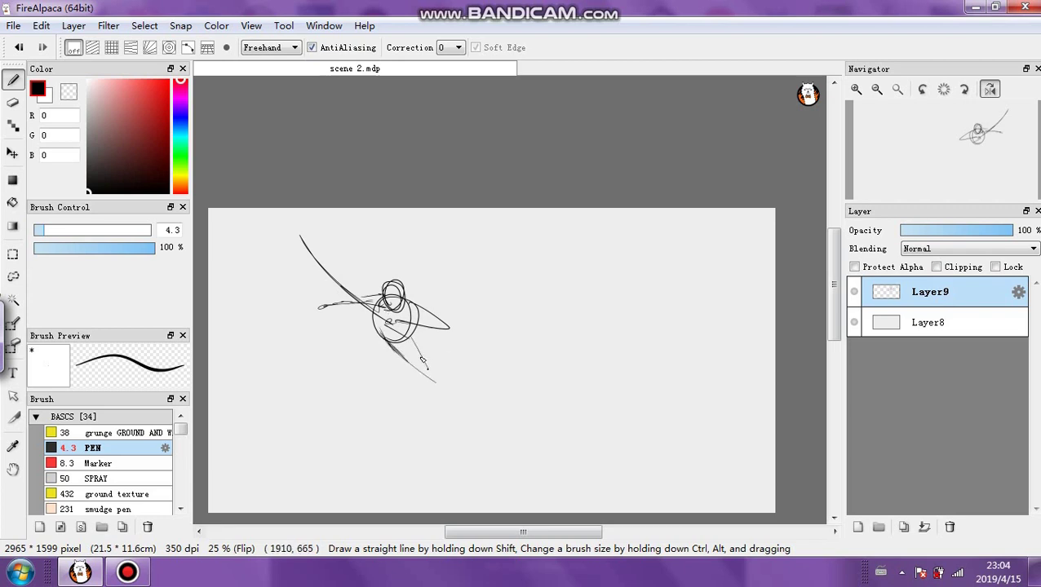
left_click_drag(386, 350, 368, 374)
left_click_drag(367, 374, 373, 323)
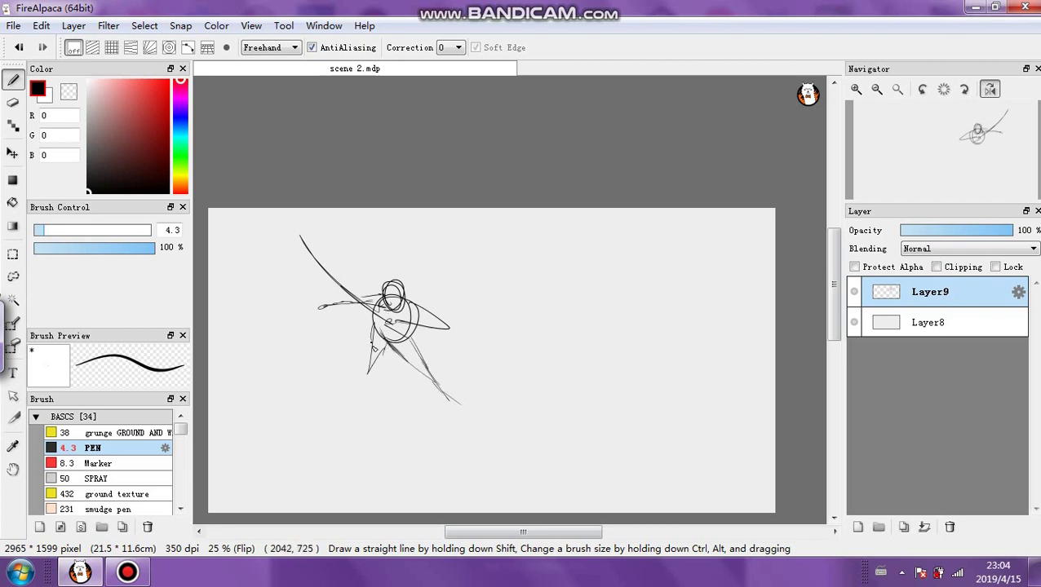
left_click_drag(368, 377, 360, 403)
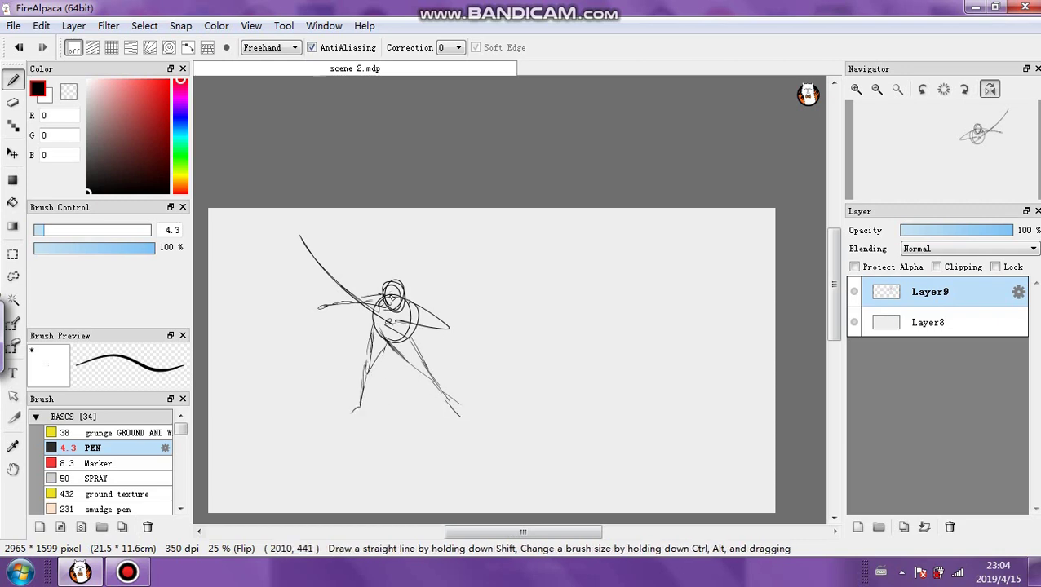
left_click_drag(395, 283, 402, 295)
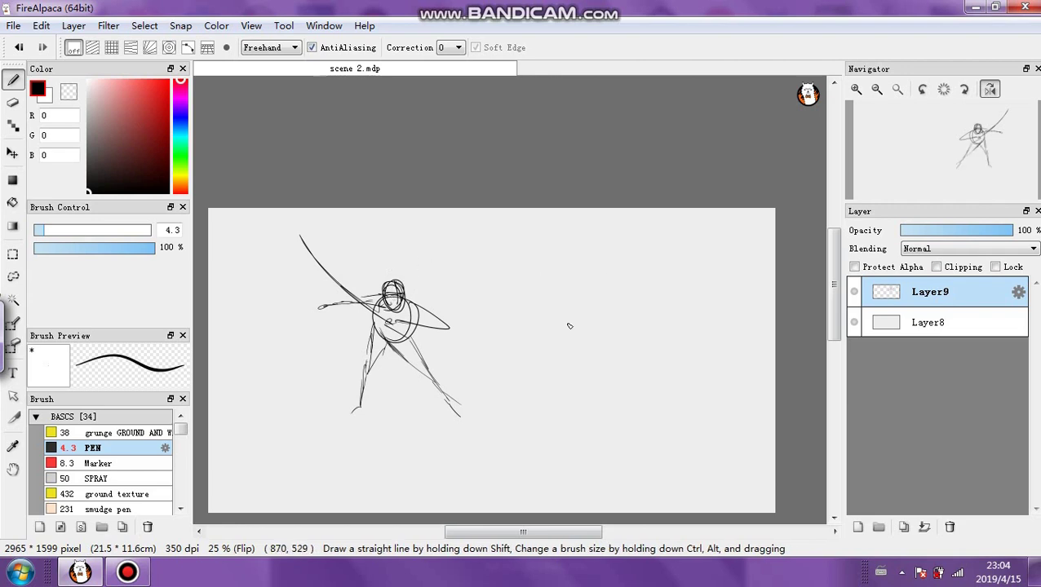
mouse_move(391, 323)
left_mouse_down()
mouse_move(438, 331)
mouse_move(396, 294)
left_mouse_up()
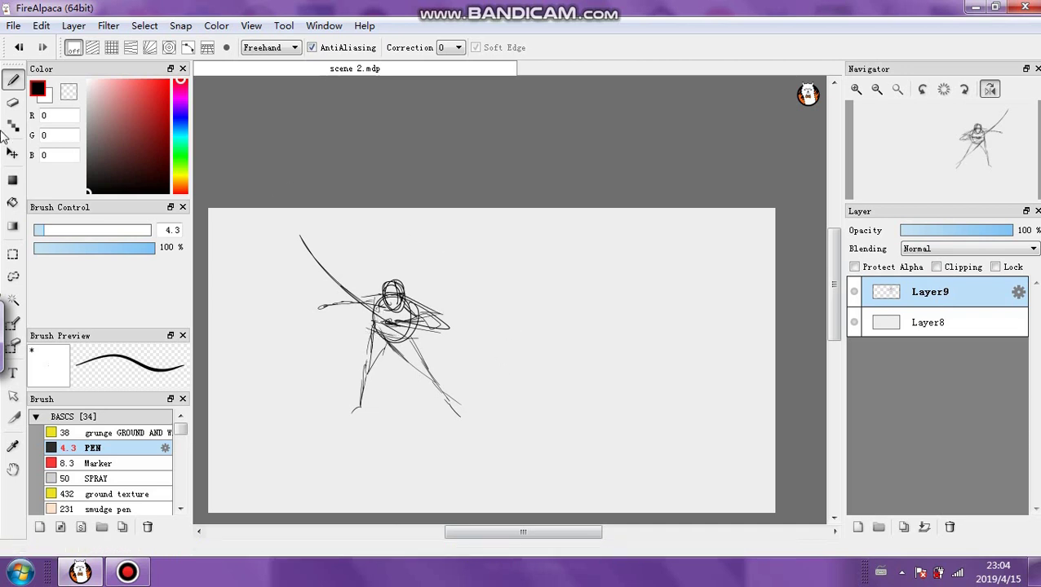
Erase the outer tip of the long curved line with a hard-edged eraser at size 144 and 100% opacity
left_click(12, 102)
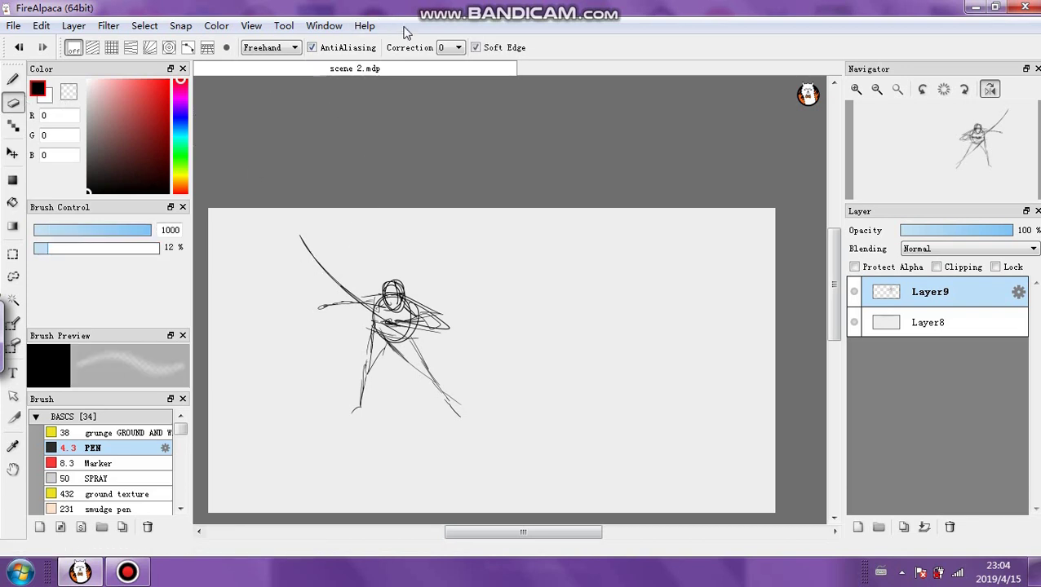
left_click(476, 47)
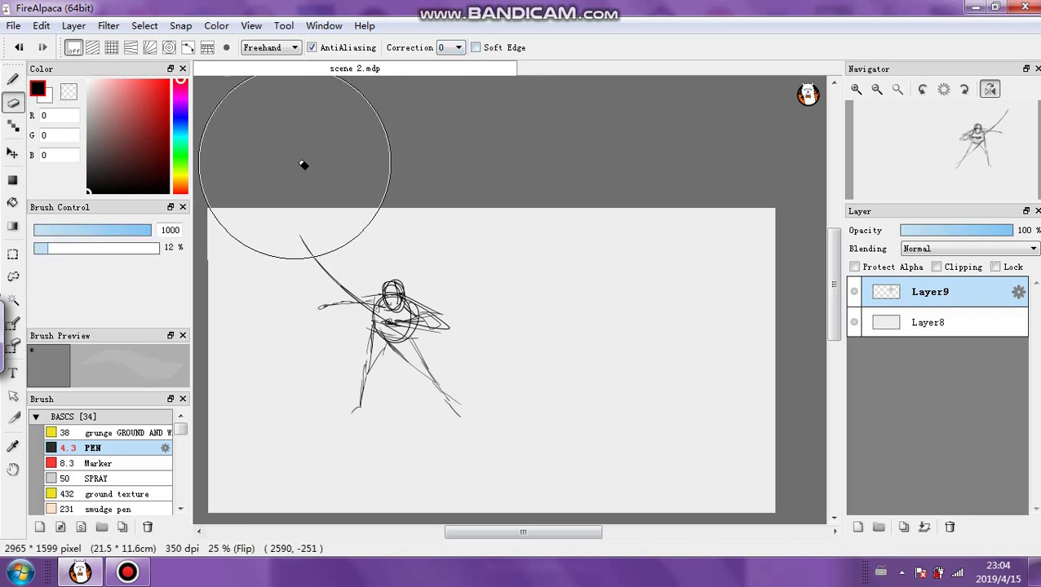
mouse_move(88, 247)
left_mouse_down()
mouse_move(144, 247)
mouse_move(151, 237)
left_mouse_up()
left_click_drag(152, 248, 181, 249)
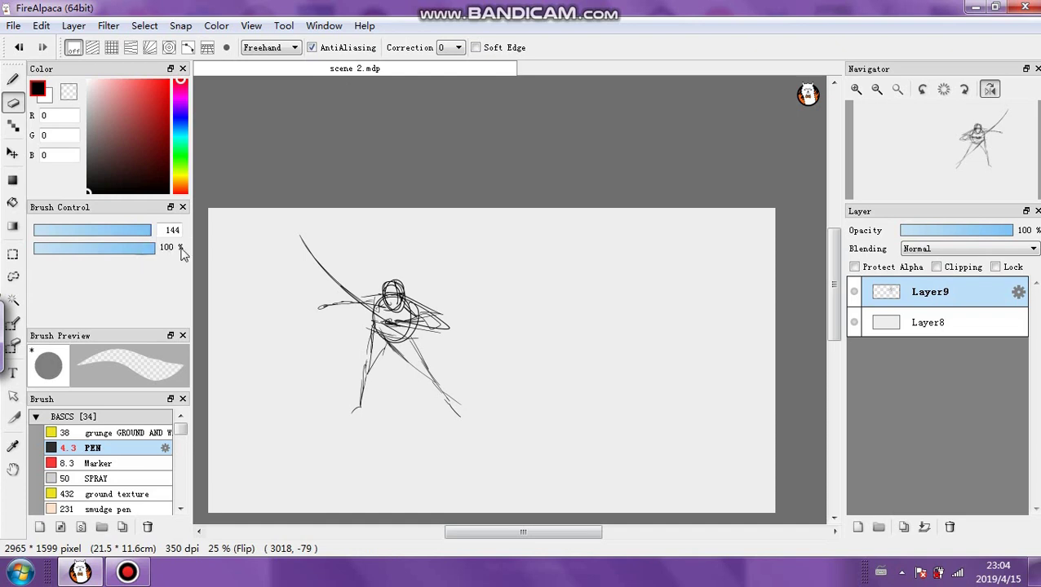
left_click_drag(282, 236, 320, 238)
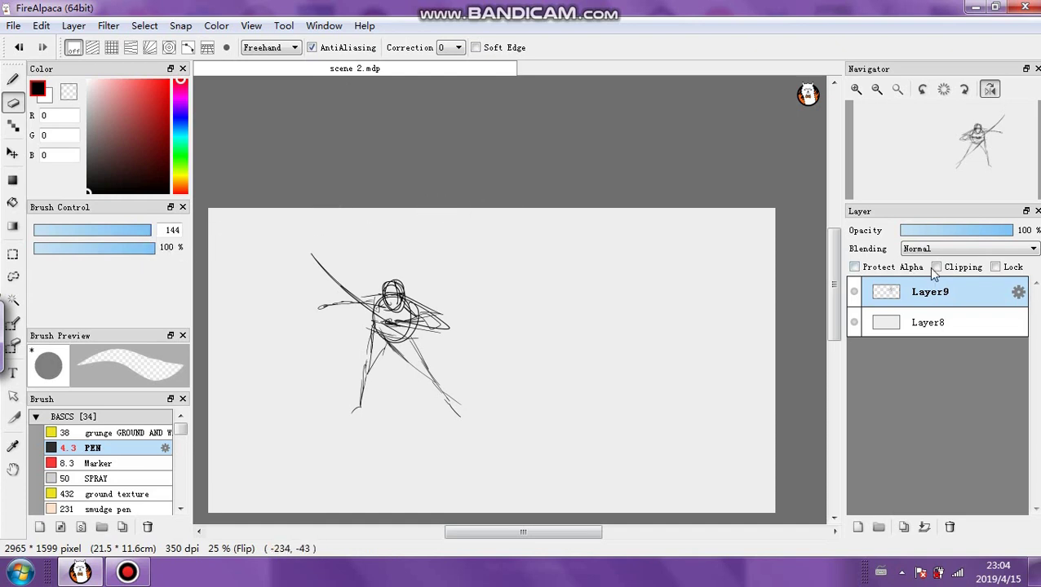
Try distorting the figure sketch with a perspective transform, moving its upper left and lower left corners inward and its right corners outward
left_click(140, 25)
left_click(245, 208)
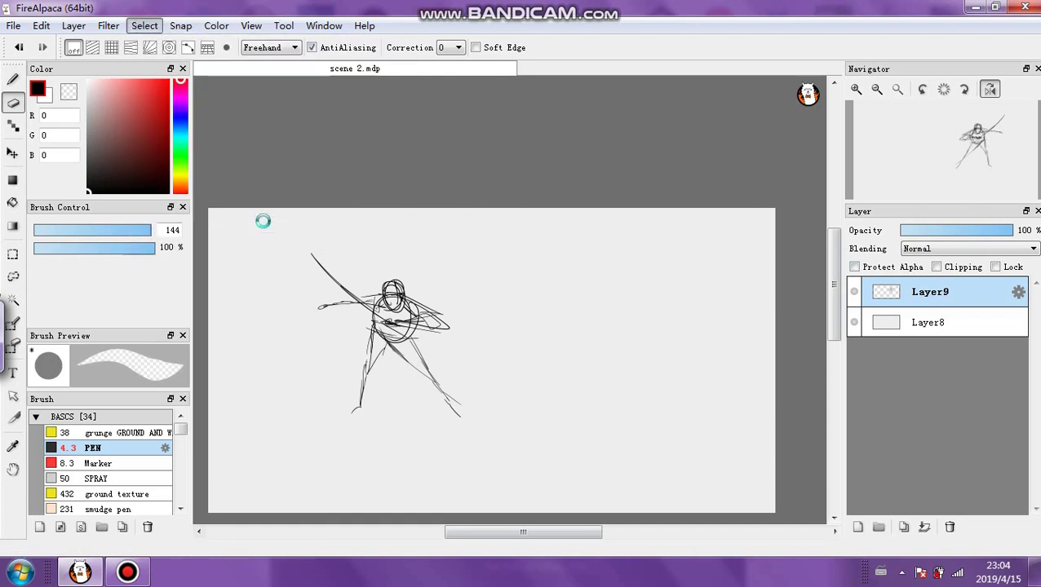
left_click_drag(461, 235, 519, 253)
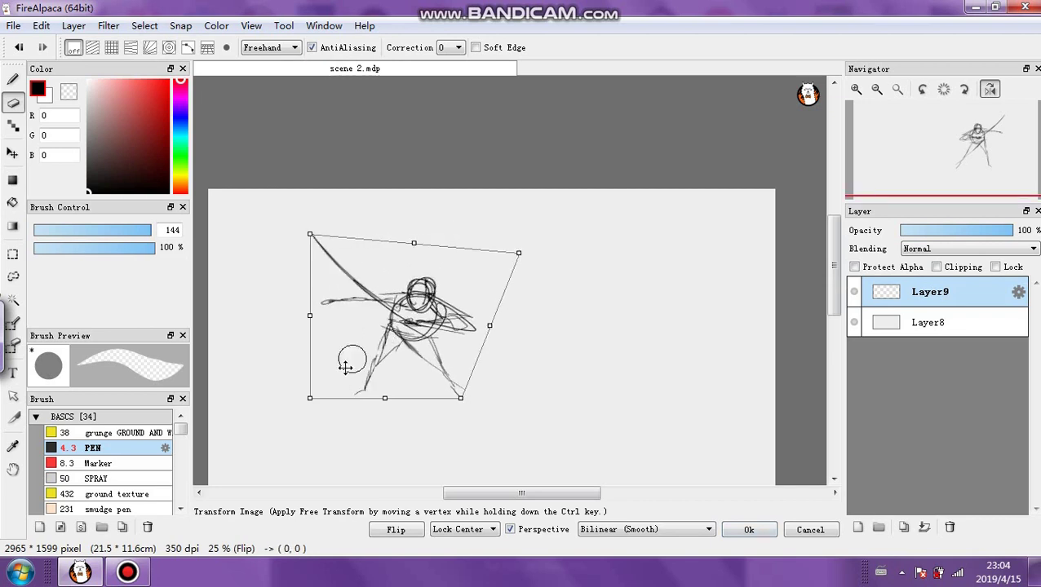
mouse_move(310, 399)
left_mouse_down()
mouse_move(326, 373)
mouse_move(360, 362)
left_mouse_up()
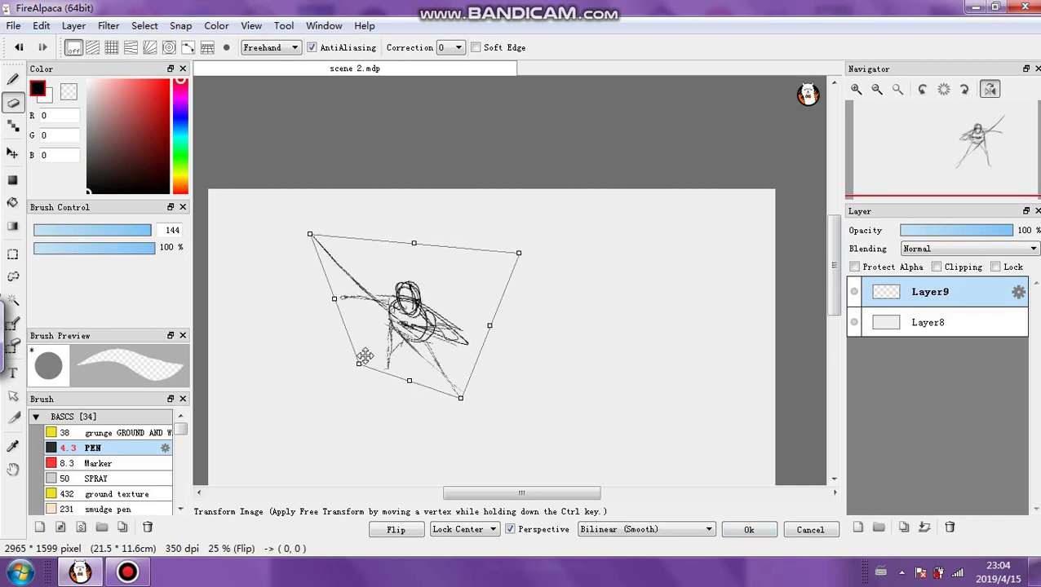
left_click_drag(311, 235, 391, 278)
left_click_drag(462, 400, 502, 417)
left_click_drag(499, 333, 530, 340)
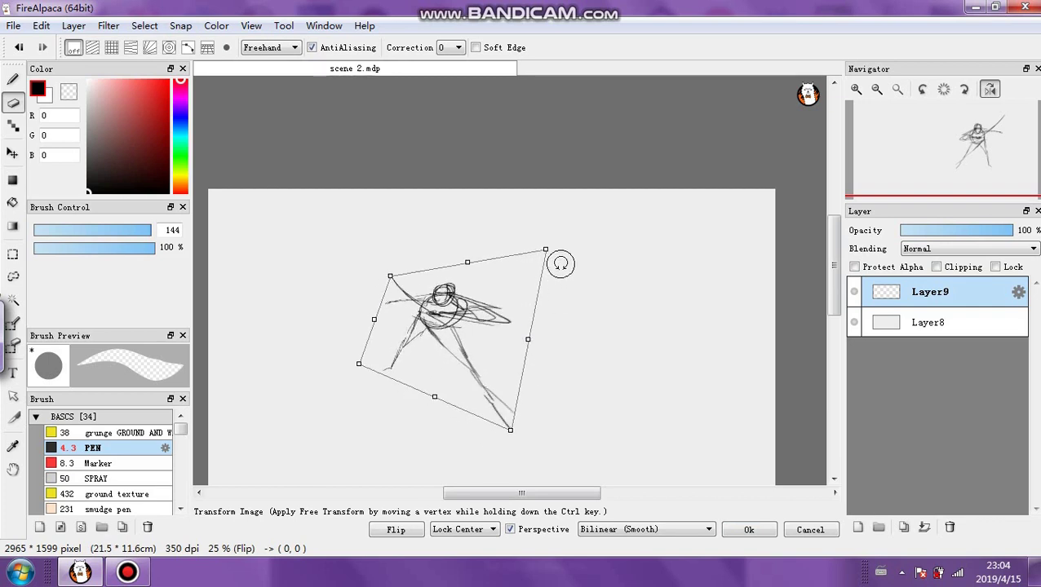
Rework the perspective box so the upper edge is nearly level and the lower corners spread outward, lengthening the figure's legs
left_click_drag(545, 251, 523, 260)
left_click_drag(392, 277, 365, 263)
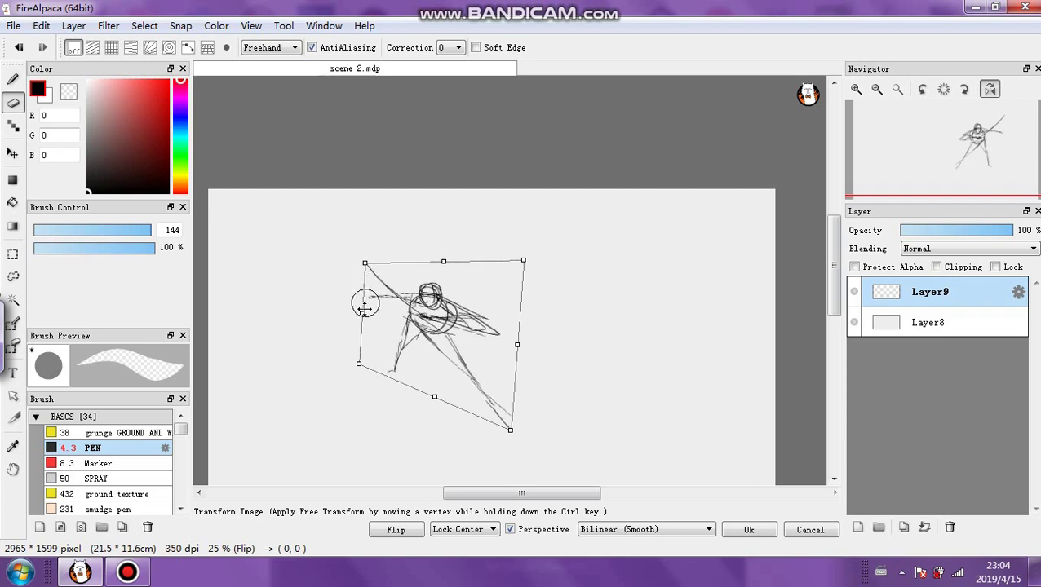
left_click_drag(359, 364, 318, 387)
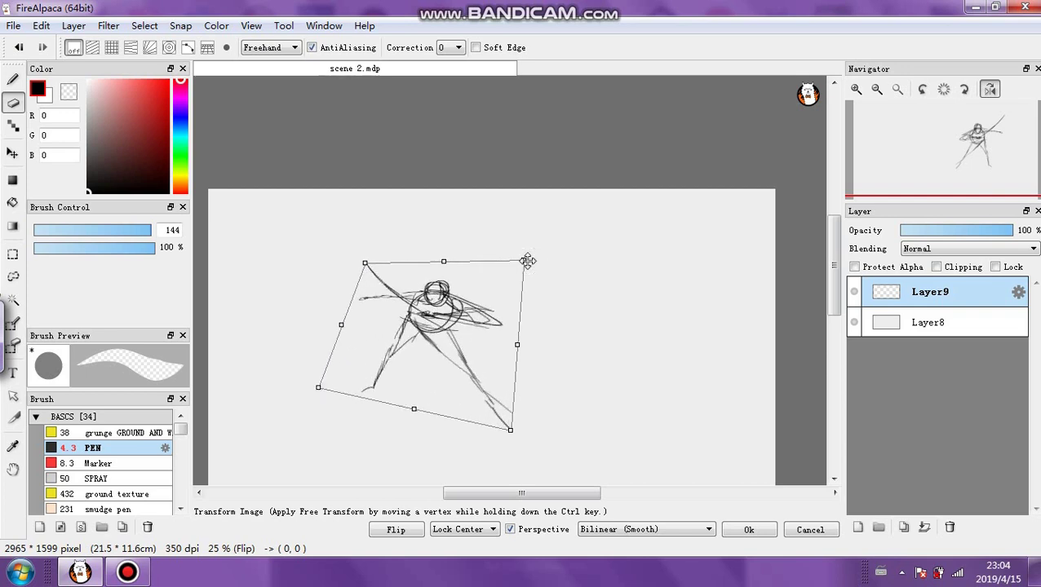
left_click_drag(527, 261, 561, 232)
left_click_drag(512, 430, 513, 451)
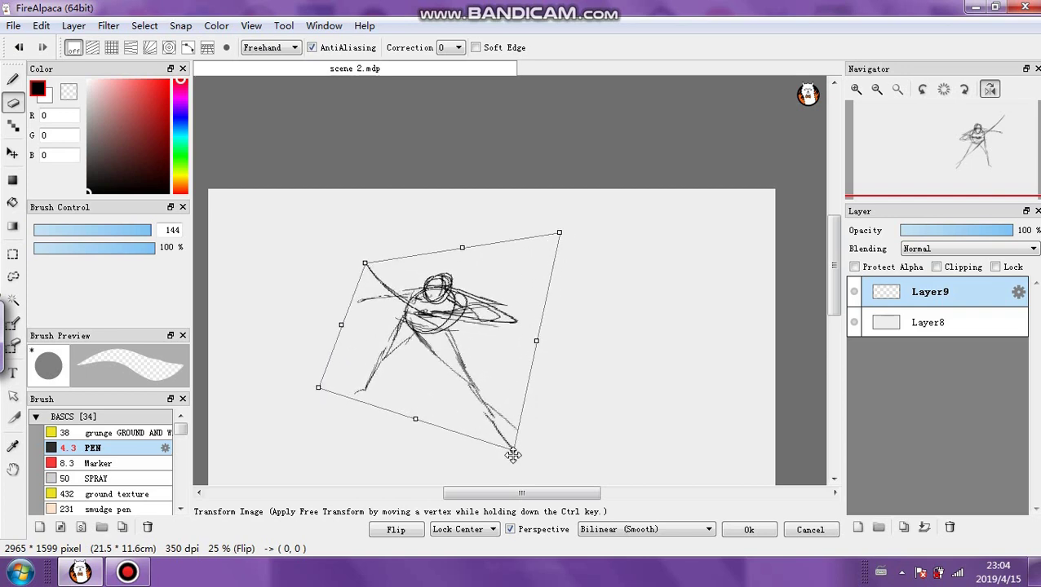
mouse_move(559, 232)
left_mouse_down()
mouse_move(537, 242)
mouse_move(540, 261)
mouse_move(530, 261)
left_mouse_up()
left_click_drag(320, 386, 315, 426)
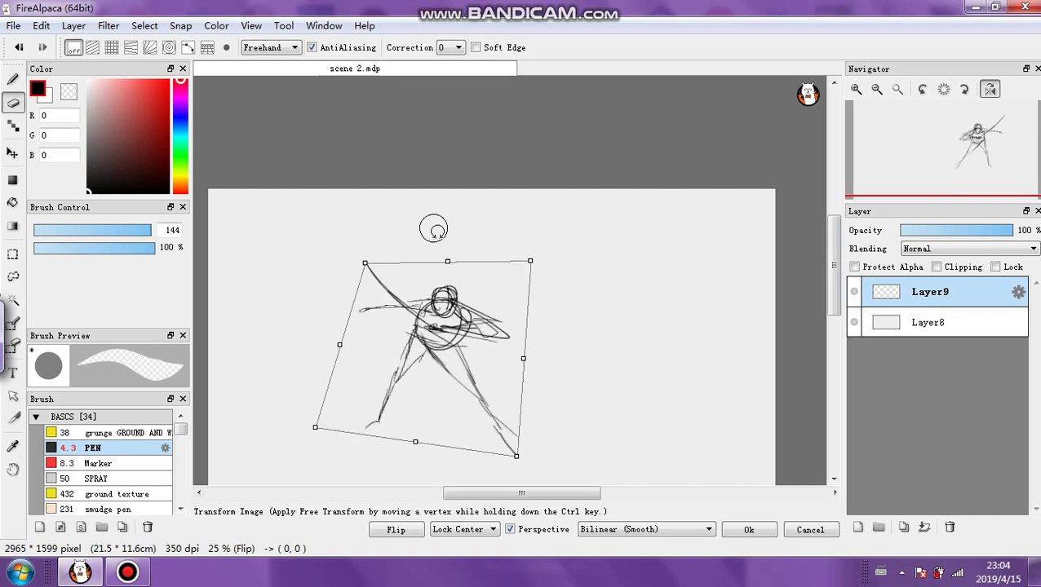
Lower and narrow the top of the perspective box, rotate the sketch slightly and apply the transform
left_click_drag(448, 262, 436, 283)
left_click_drag(519, 282, 495, 298)
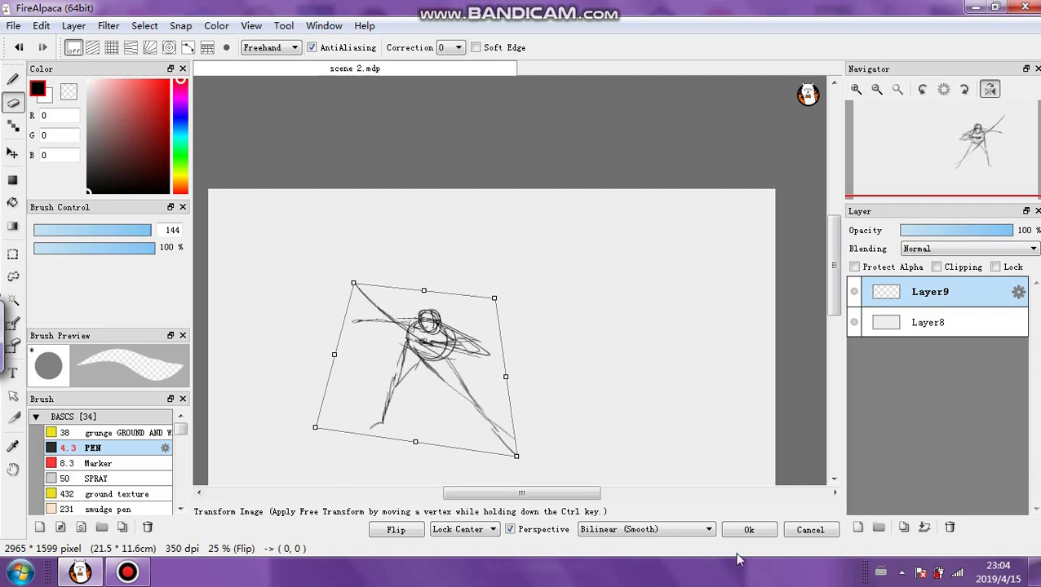
left_click_drag(426, 373, 420, 374)
left_click_drag(426, 230, 418, 232)
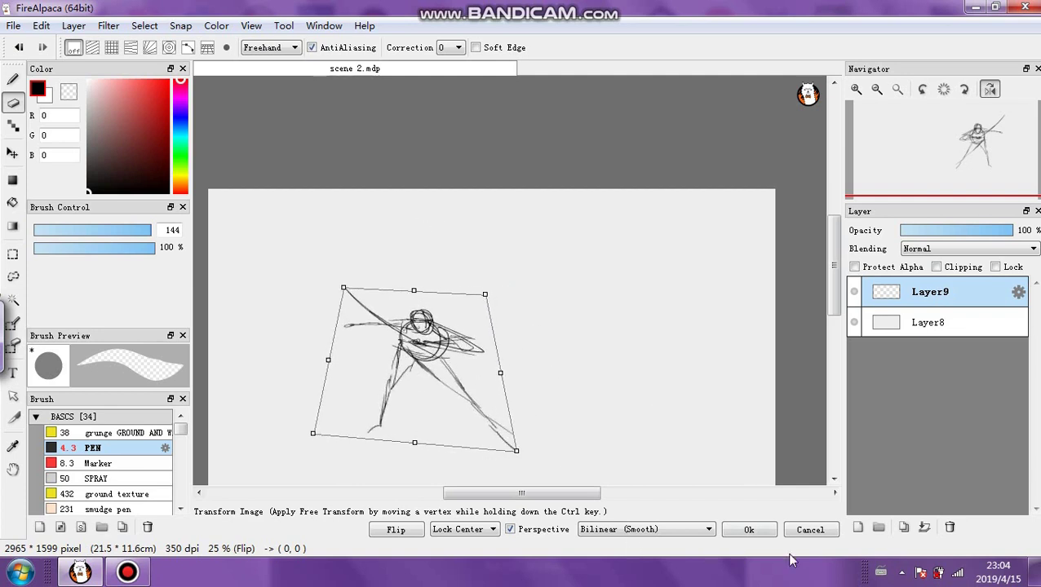
left_click(749, 529)
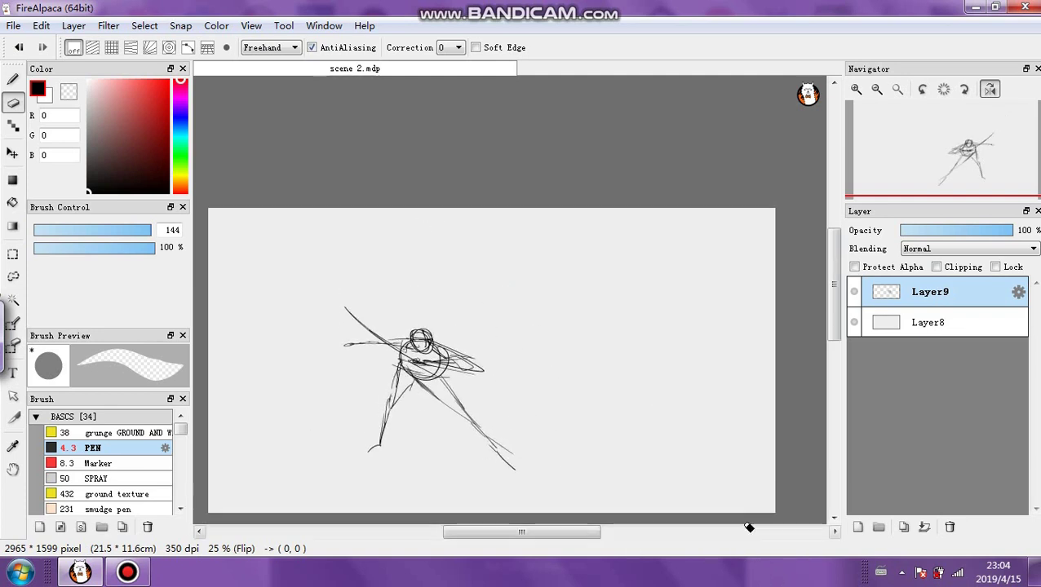
Try Layer9 at 61% opacity, and undo both the fading and the perspective transform
left_click(986, 232)
left_click_drag(984, 235, 964, 236)
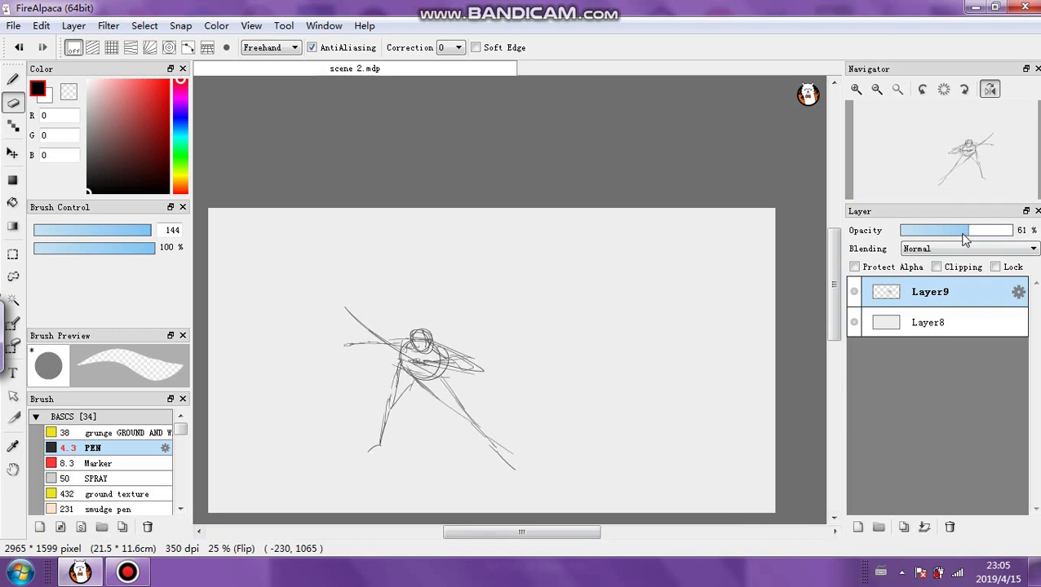
key("ctrl+z")
key("ctrl+z")
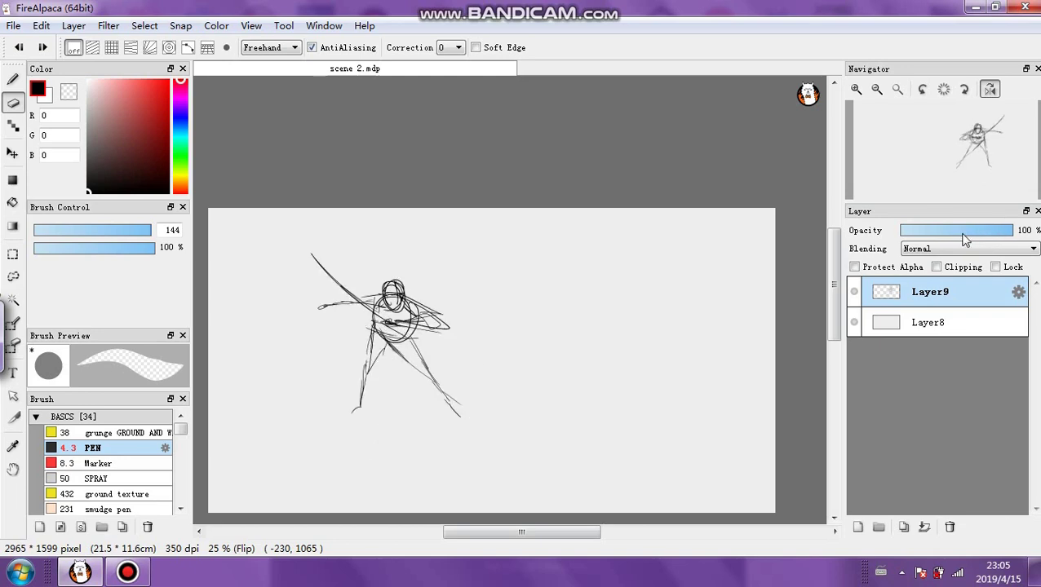
Distort the figure sketch in perspective by stretching both upper corners far outward and raising the lower right corner
left_click(143, 26)
left_click(170, 205)
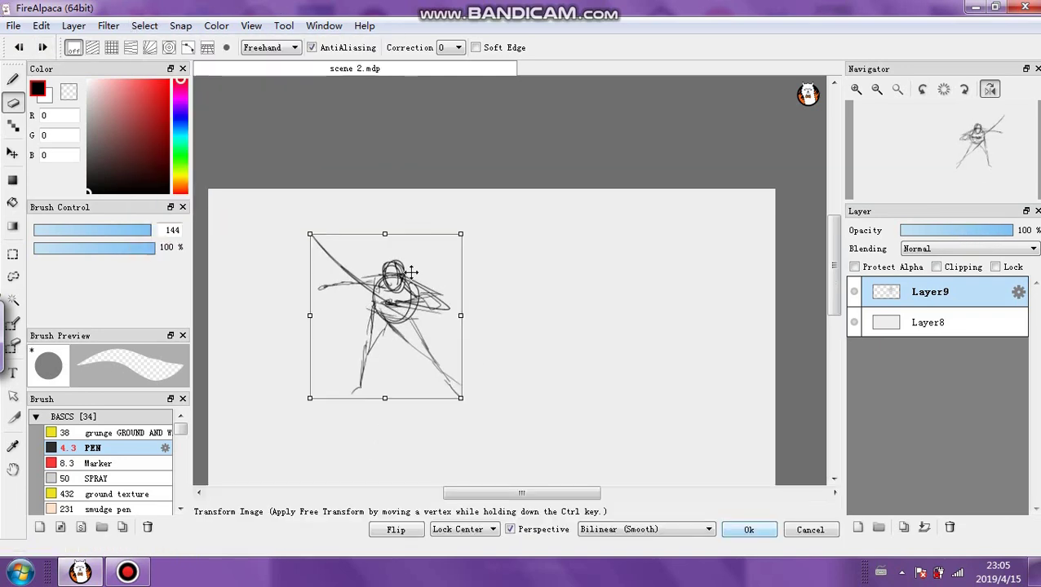
left_click_drag(309, 235, 235, 247)
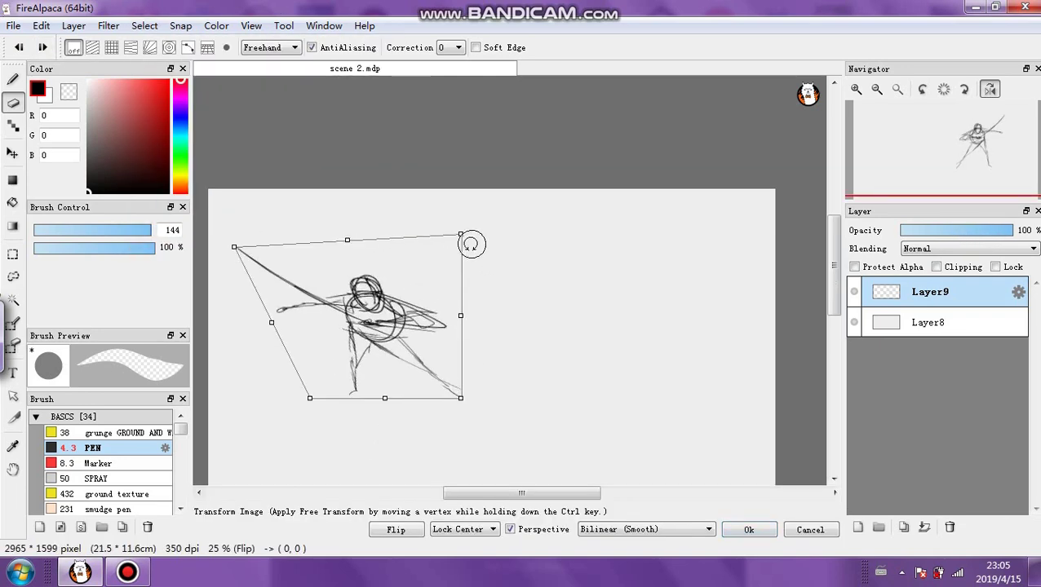
left_click_drag(462, 234, 543, 266)
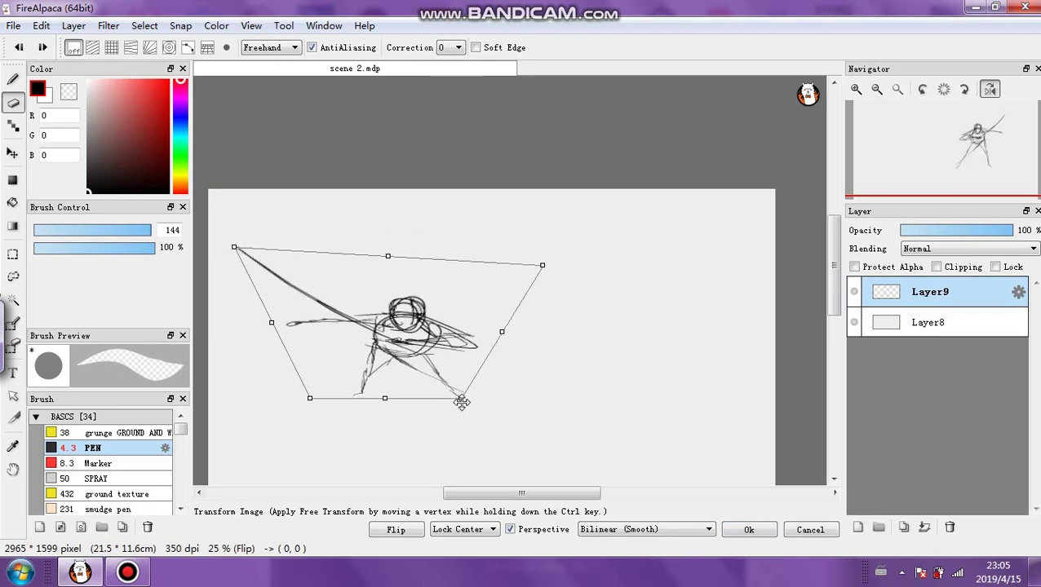
left_click_drag(462, 403, 451, 378)
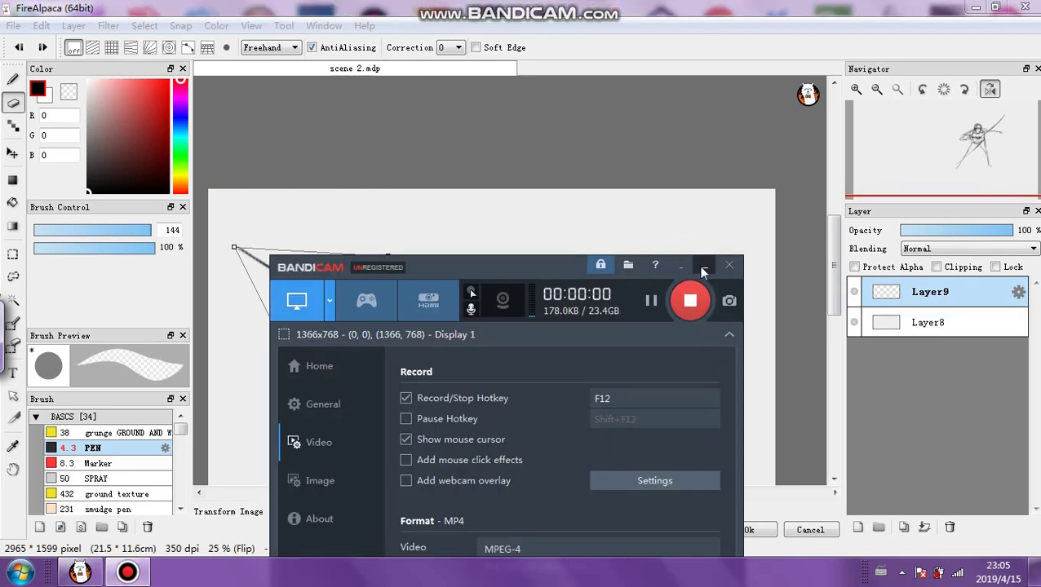
left_click(703, 269)
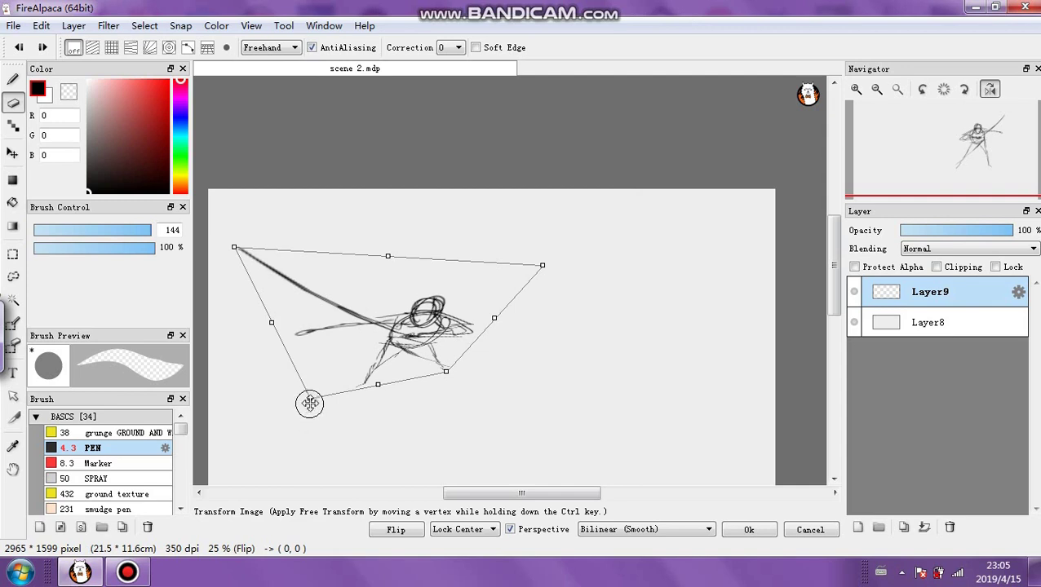
Pull the upper left corner inward, adjust both lower corners slightly and apply the perspective transform
left_click_drag(310, 404, 326, 405)
mouse_move(234, 248)
left_mouse_down()
mouse_move(344, 288)
mouse_move(305, 284)
left_mouse_up()
left_click_drag(445, 371, 465, 379)
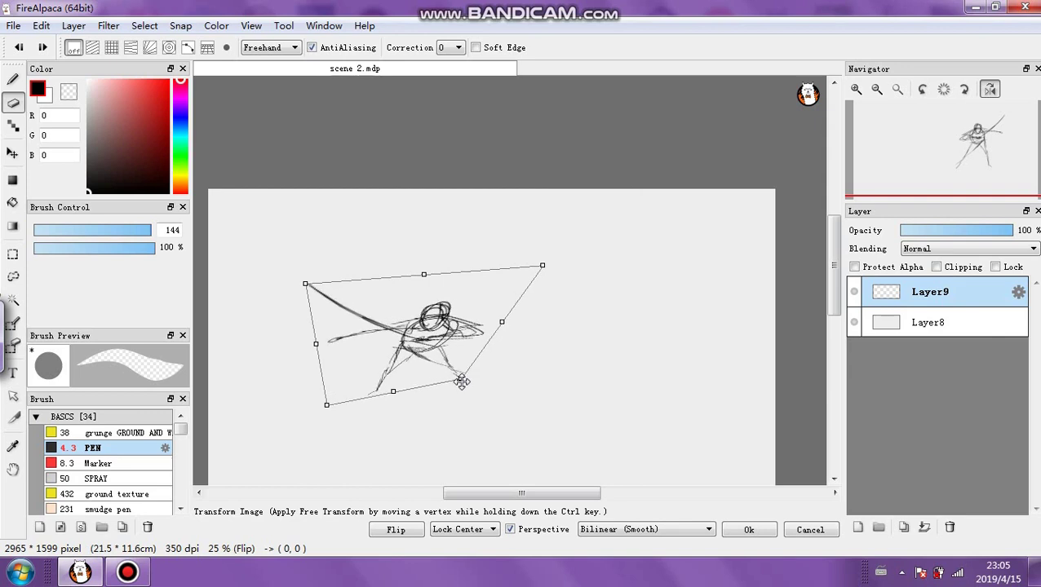
left_click(744, 530)
Fade the distorted sketch on Layer9 to 36% opacity and add a new layer above it
scroll(617, 417, "up", 1)
left_click_drag(515, 535, 494, 535)
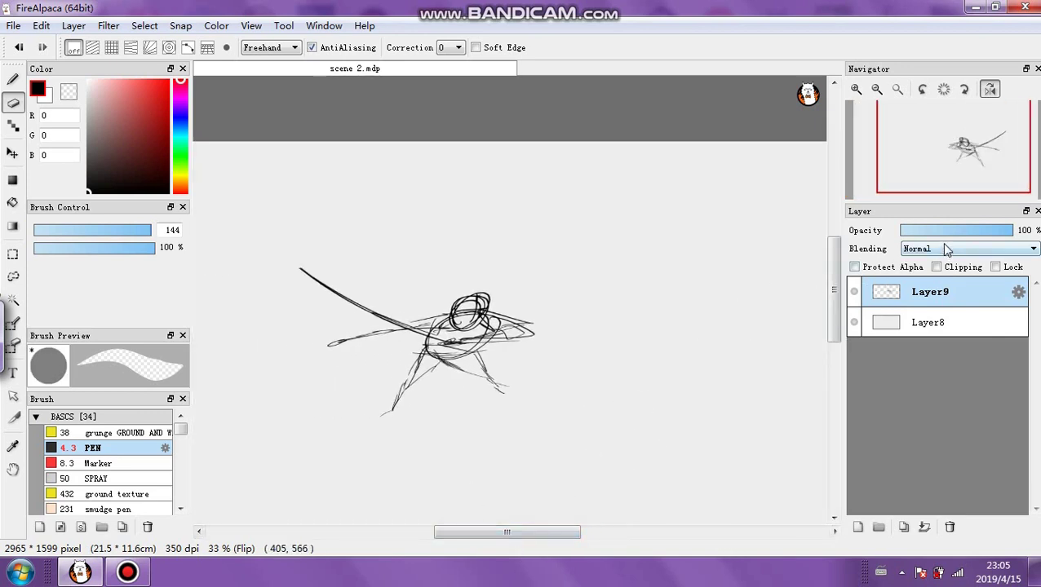
left_click_drag(955, 231, 939, 230)
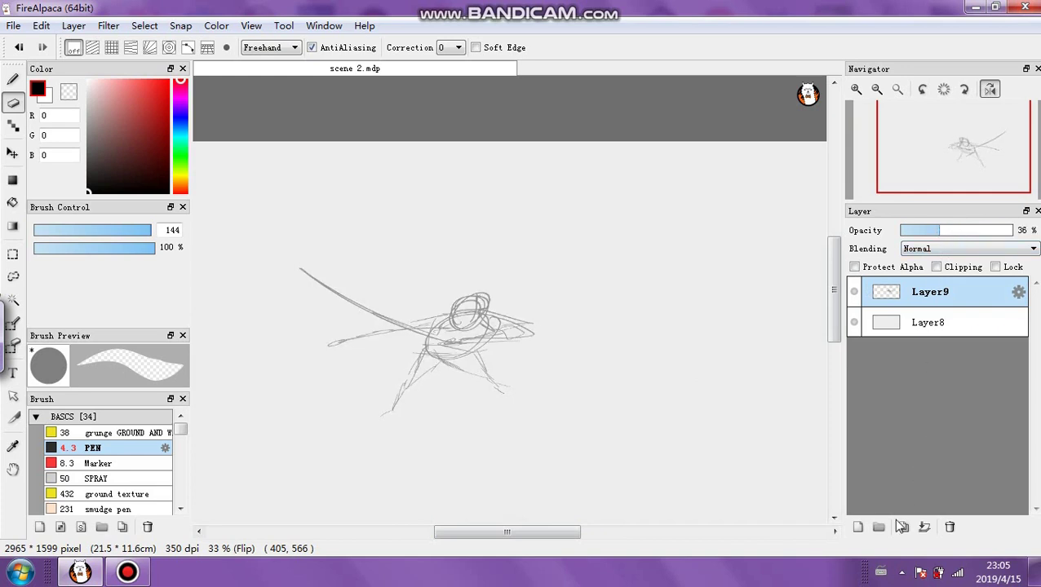
left_click(857, 528)
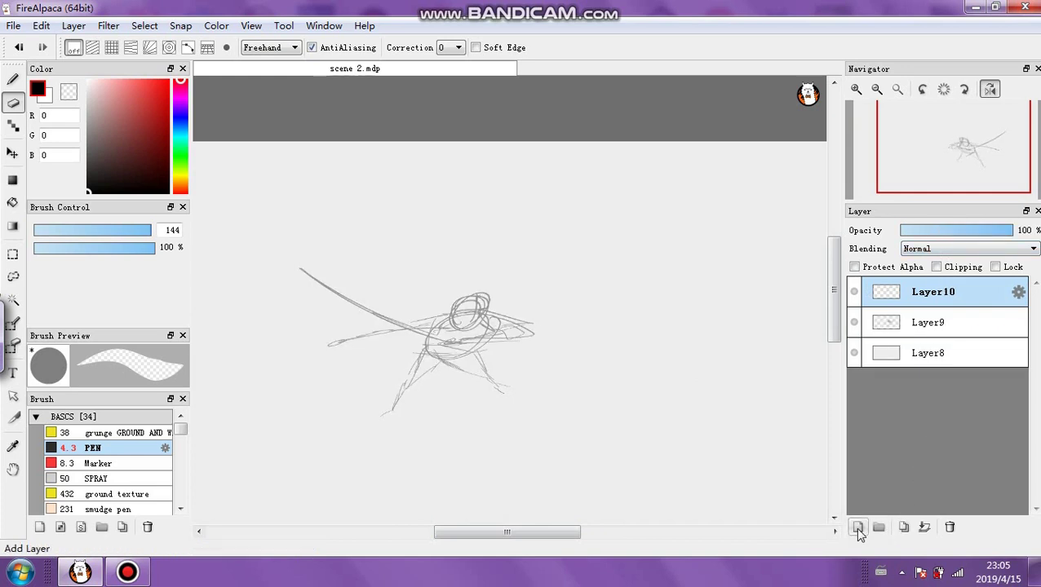
Fade the distorted sketch on Layer9 further to 17% opacity
left_click_drag(54, 232, 50, 231)
left_click(857, 89)
left_click(857, 89)
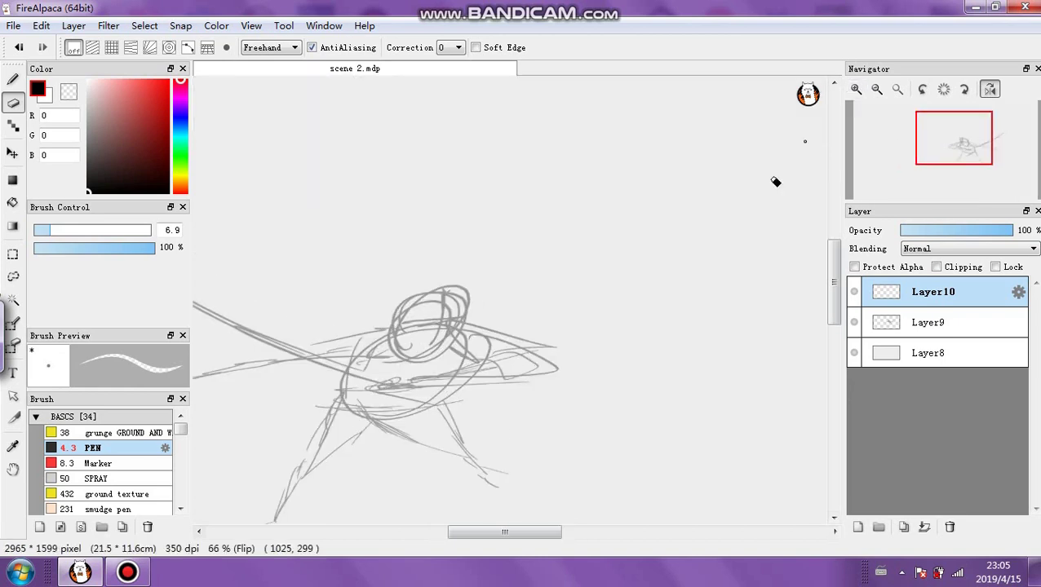
left_click_drag(507, 532, 495, 532)
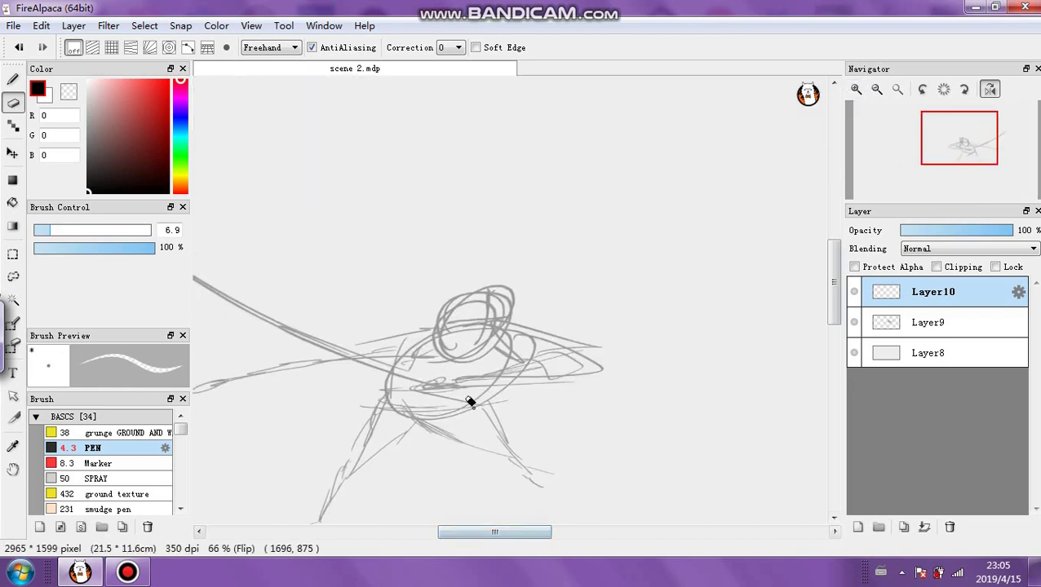
left_click(922, 323)
left_click_drag(924, 231, 919, 232)
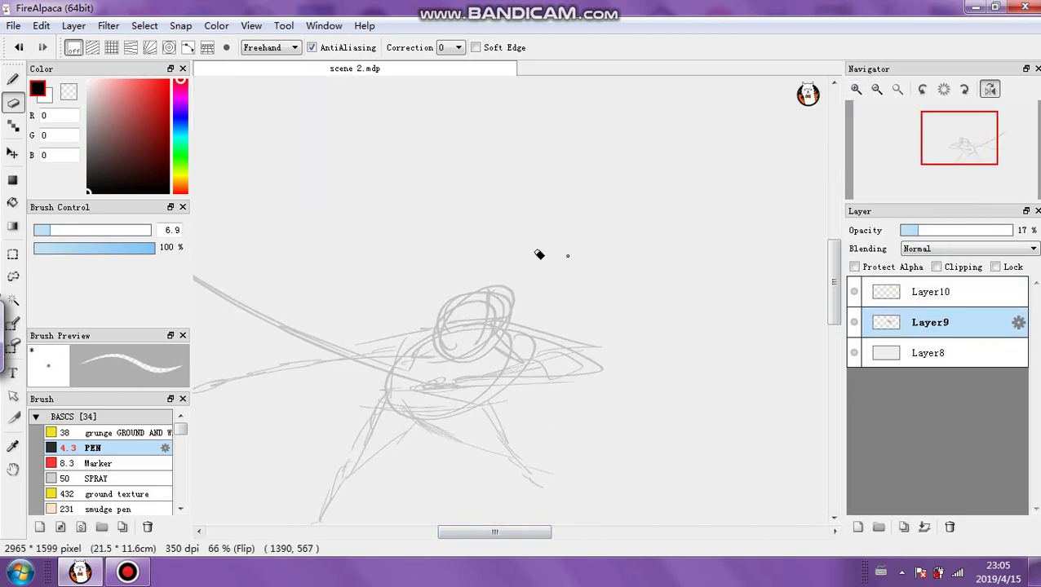
Make Layer10 active, set the eraser size to 3.3 and lower the layer's opacity to 77%
left_click(881, 286)
left_click_drag(50, 230, 39, 230)
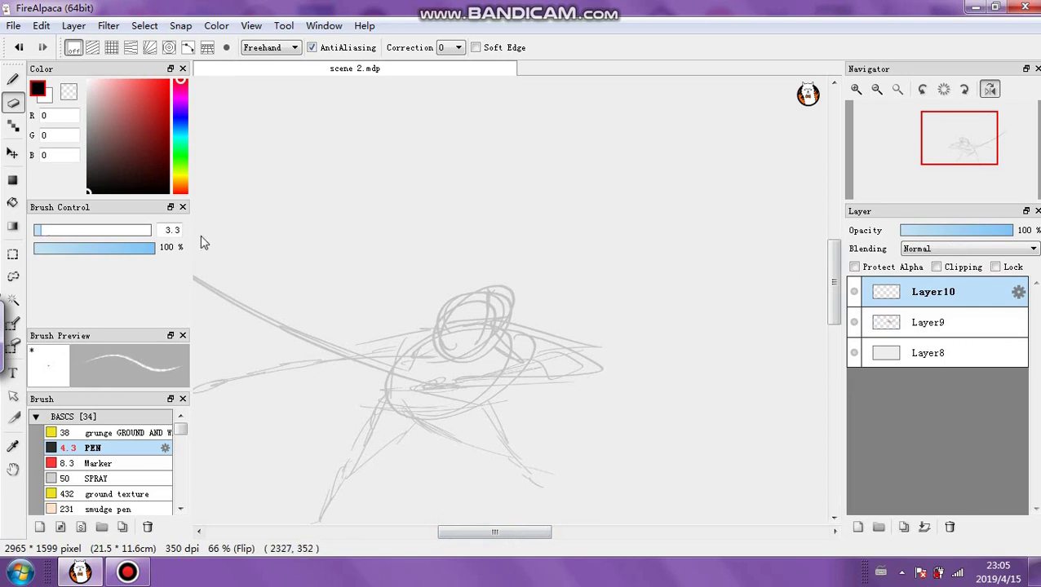
left_click(856, 90)
left_click_drag(1000, 230, 988, 234)
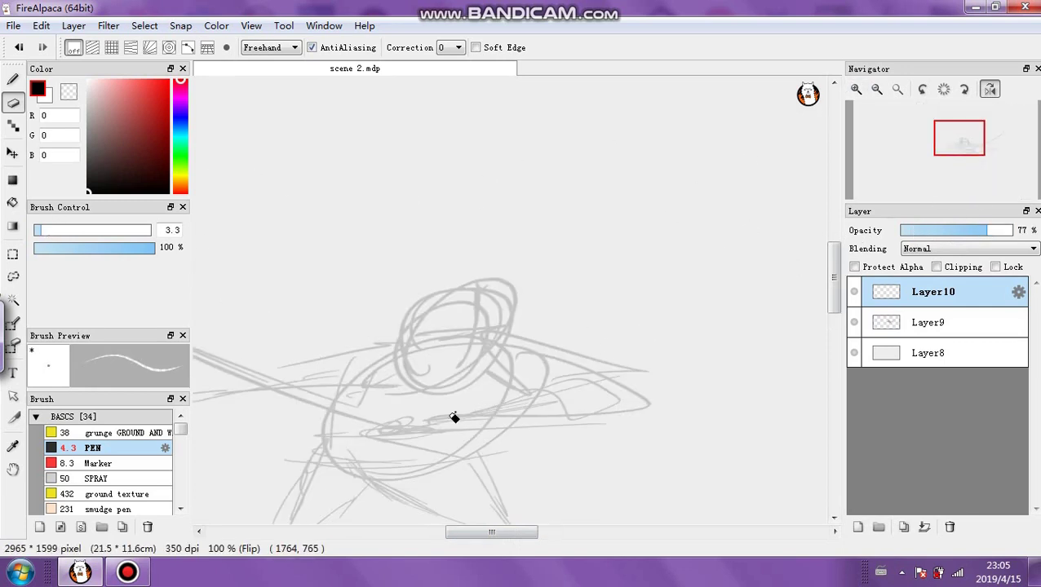
Draw the hand gripping the sword and its long handle on Layer10 with the 4.3 pen
key("b")
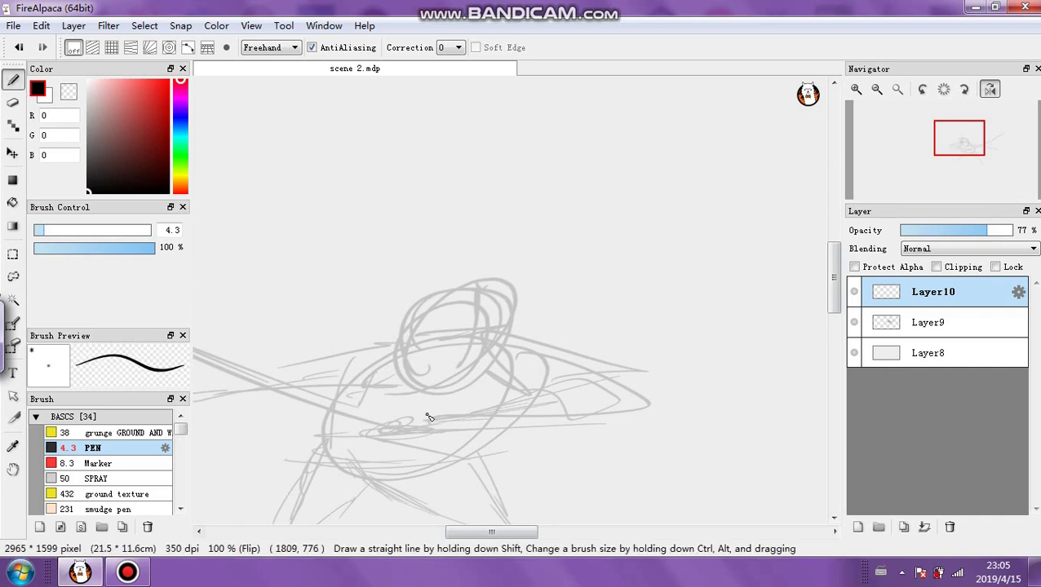
mouse_move(407, 421)
left_mouse_down()
mouse_move(434, 434)
mouse_move(405, 446)
mouse_move(375, 427)
mouse_move(410, 421)
mouse_move(368, 431)
mouse_move(387, 415)
mouse_move(404, 418)
mouse_move(571, 480)
left_mouse_up()
left_click_drag(407, 439, 563, 486)
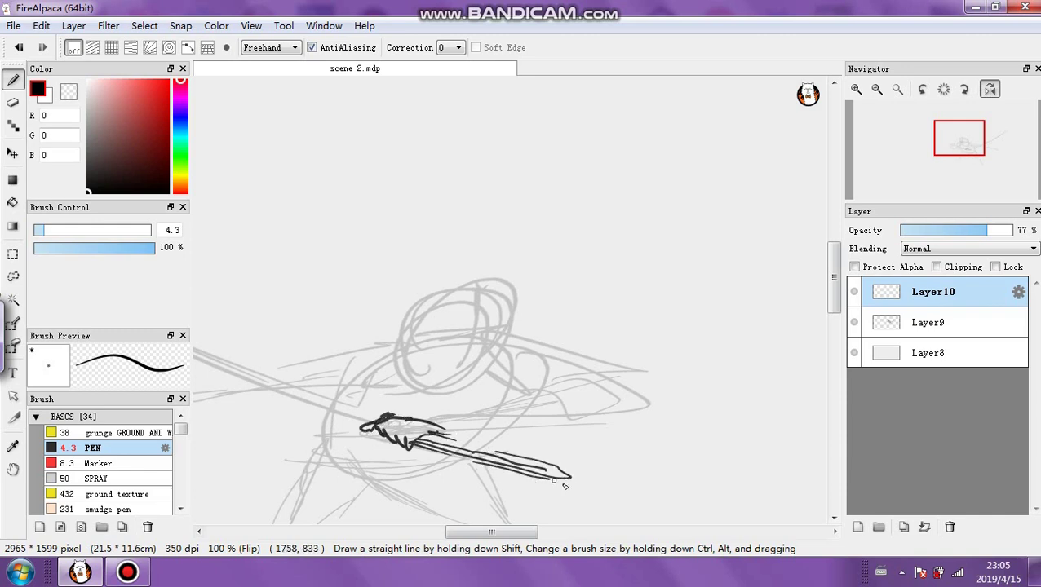
mouse_move(442, 444)
left_mouse_down()
mouse_move(553, 481)
mouse_move(580, 469)
left_mouse_up()
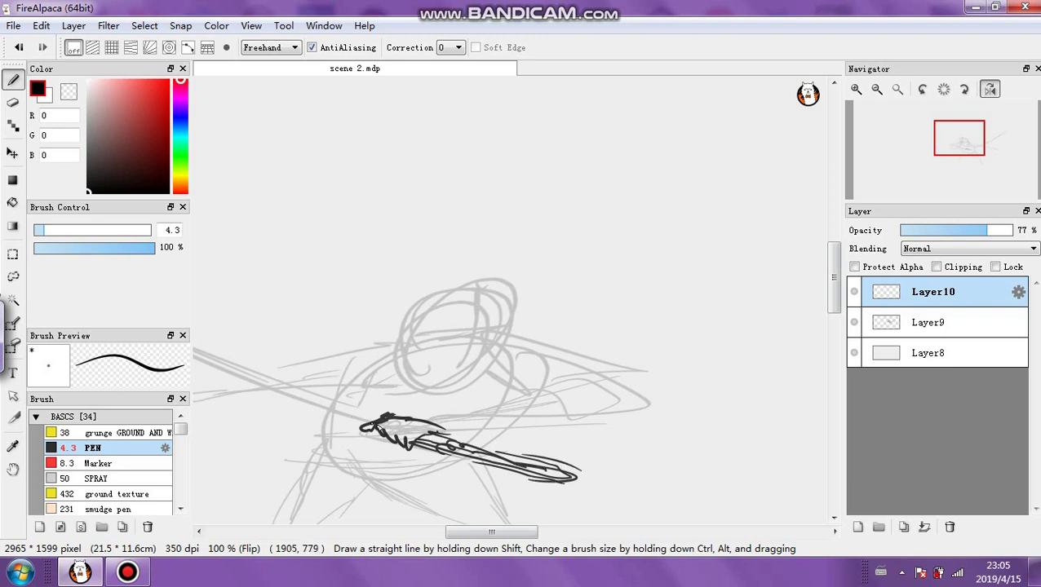
Outline the bent arm from the gripping hand around the elbow up to the shoulder, following the faded sketch
mouse_move(373, 427)
left_mouse_down()
mouse_move(346, 430)
mouse_move(405, 412)
mouse_move(528, 402)
mouse_move(517, 397)
mouse_move(531, 391)
left_mouse_up()
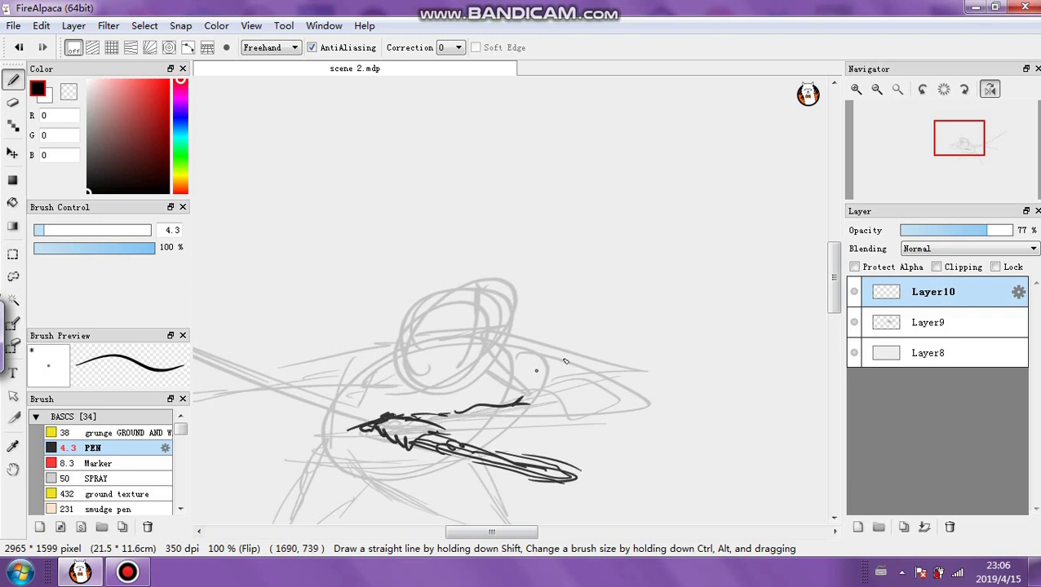
left_click(856, 89)
left_click(876, 91)
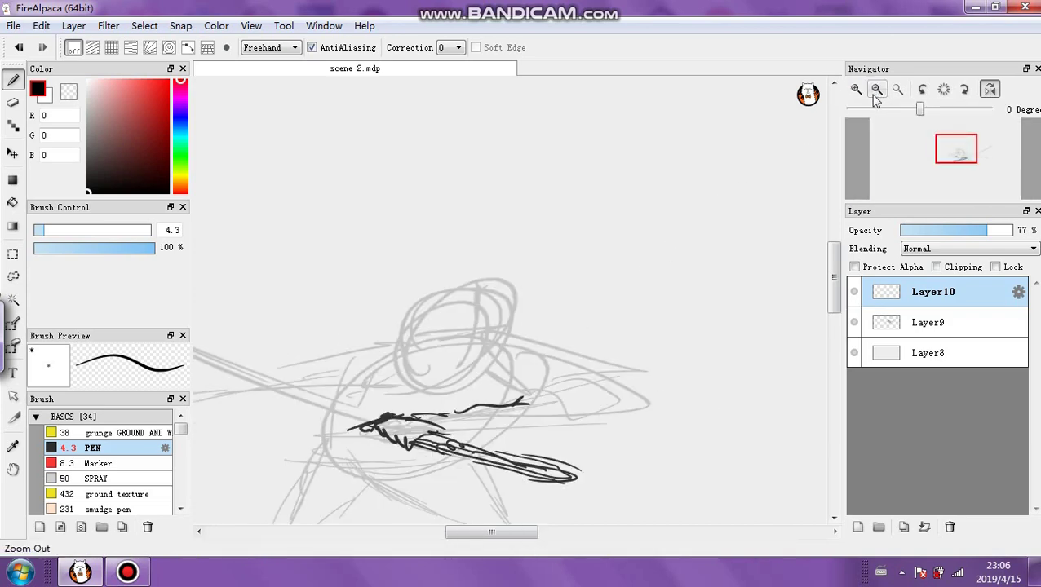
left_click(875, 91)
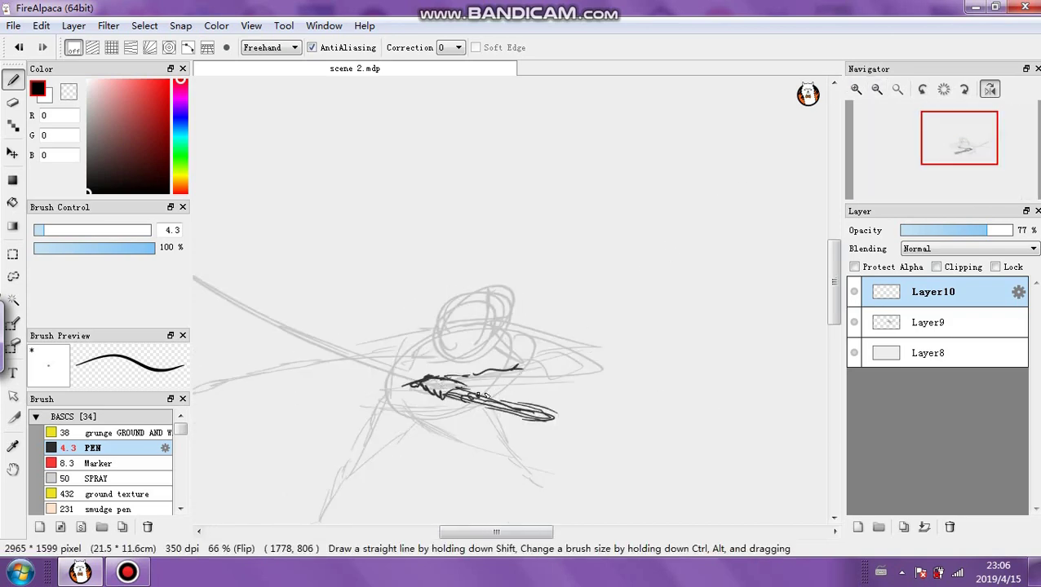
mouse_move(486, 395)
left_mouse_down()
mouse_move(549, 381)
mouse_move(518, 346)
mouse_move(552, 362)
mouse_move(536, 381)
left_mouse_up()
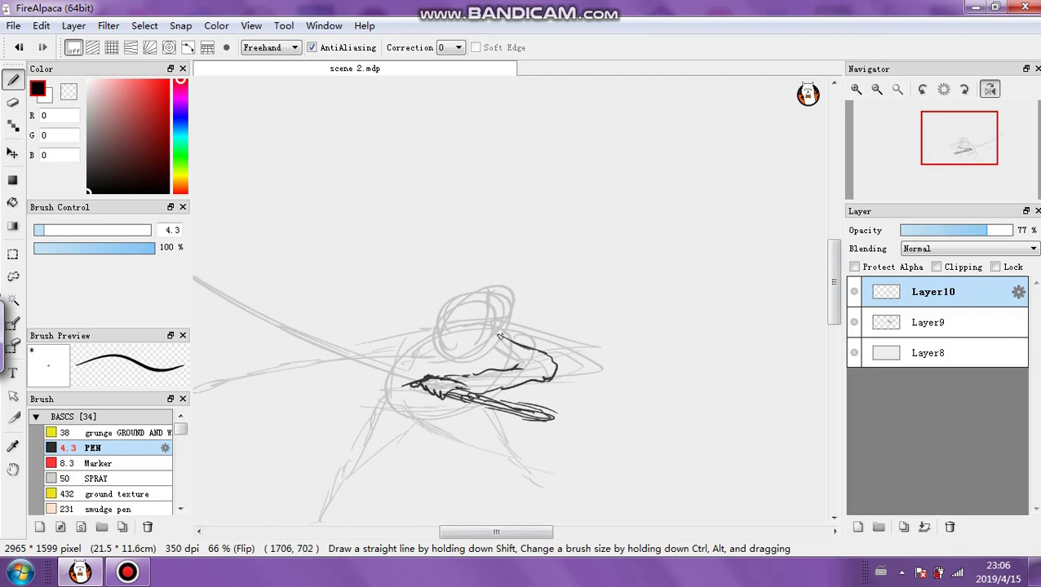
Draw the bearded face and the cap with a headband whose tails stream out behind the head
mouse_move(503, 339)
left_mouse_down()
mouse_move(480, 371)
mouse_move(457, 361)
mouse_move(468, 378)
mouse_move(447, 335)
mouse_move(488, 341)
left_mouse_up()
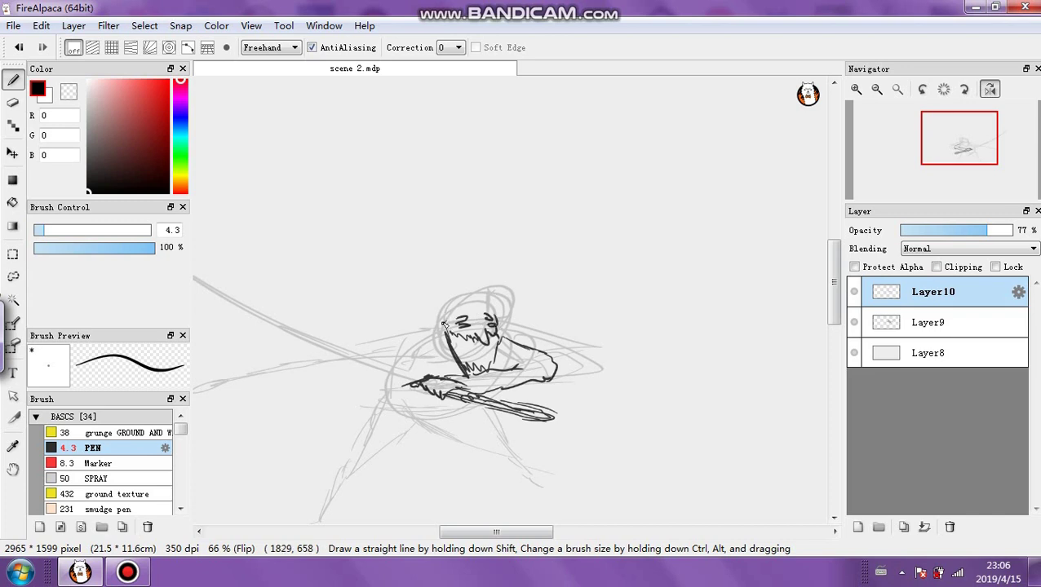
mouse_move(444, 325)
left_mouse_down()
mouse_move(502, 312)
mouse_move(444, 319)
mouse_move(446, 296)
mouse_move(499, 314)
mouse_move(453, 308)
mouse_move(479, 296)
mouse_move(461, 308)
mouse_move(541, 301)
left_mouse_up()
left_click_drag(524, 310, 494, 313)
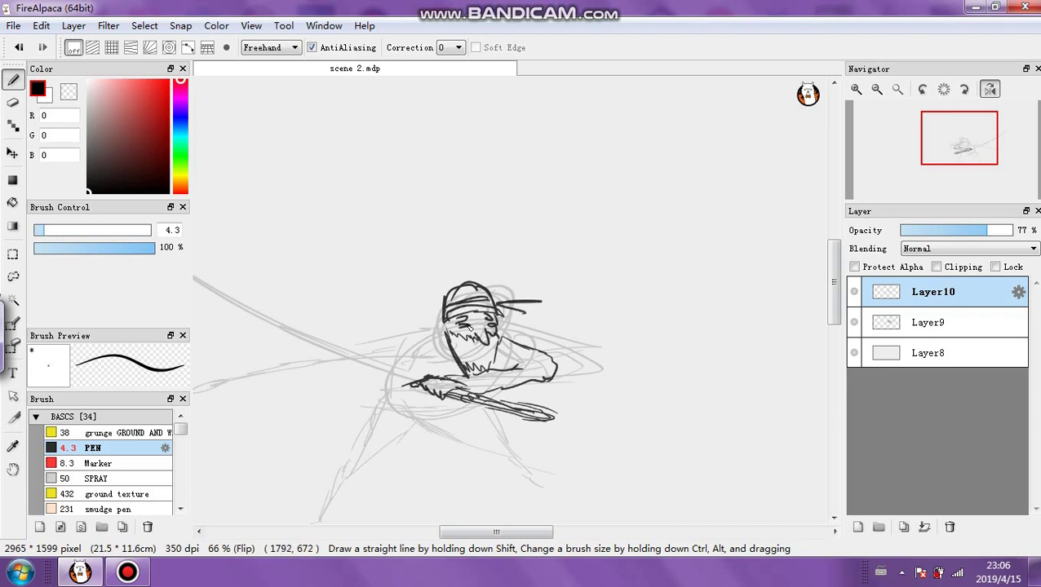
left_click_drag(501, 307, 542, 323)
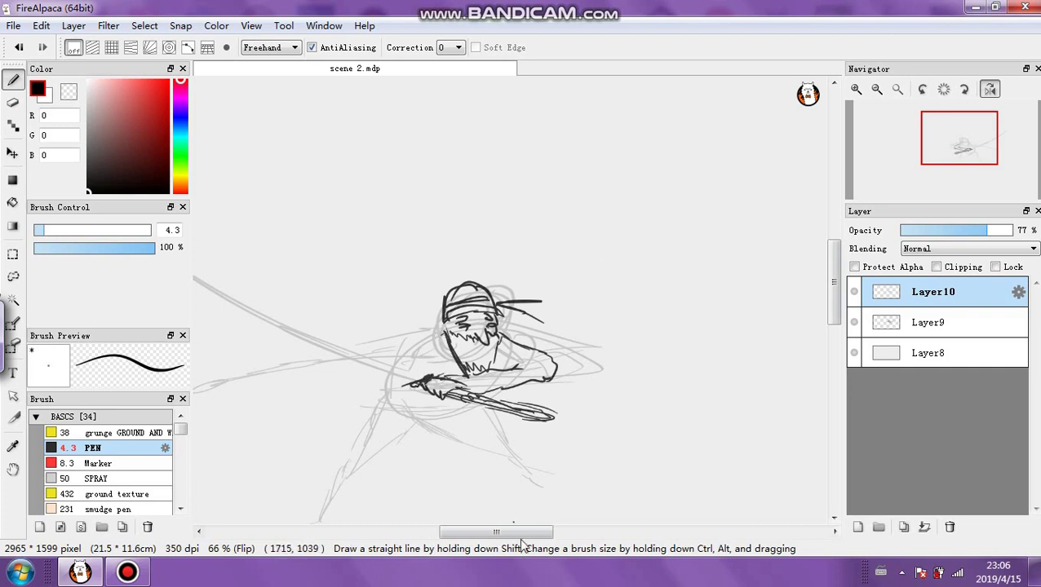
Draw the long curved sword blade extending from the gripping hand along the sketched diagonal
left_click_drag(499, 532, 490, 532)
mouse_move(469, 375)
left_mouse_down()
mouse_move(413, 377)
mouse_move(361, 344)
mouse_move(317, 334)
mouse_move(219, 286)
mouse_move(207, 250)
mouse_move(323, 324)
mouse_move(470, 382)
left_mouse_up()
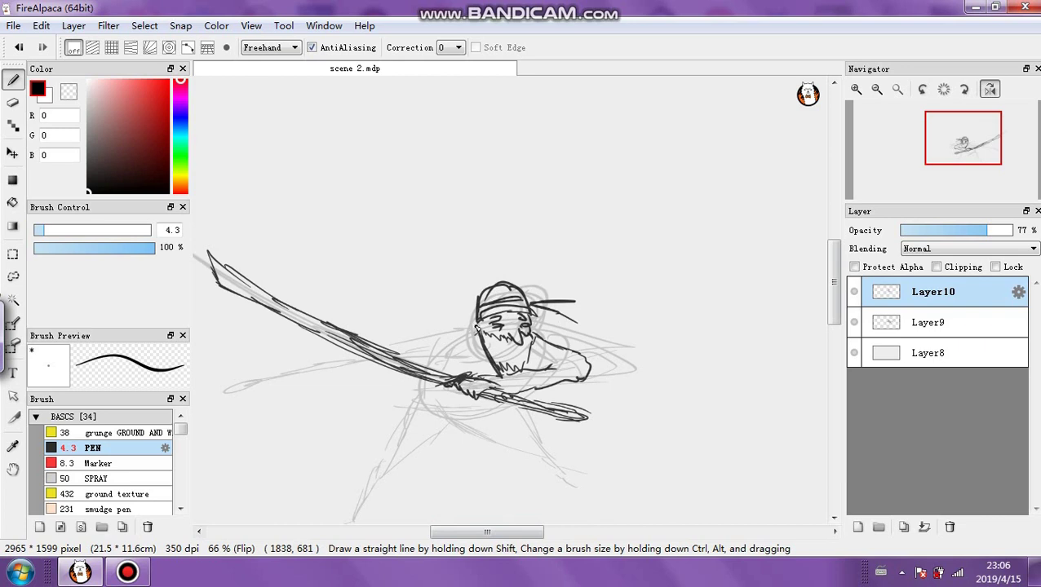
Draw the outstretched arm and hand behind the blade, and outline the lower torso
left_click_drag(477, 326, 480, 297)
mouse_move(436, 361)
left_mouse_down()
mouse_move(465, 328)
mouse_move(388, 342)
left_mouse_up()
mouse_move(457, 332)
left_mouse_down()
mouse_move(424, 357)
mouse_move(375, 342)
mouse_move(369, 354)
mouse_move(391, 370)
mouse_move(407, 360)
mouse_move(323, 372)
mouse_move(343, 358)
mouse_move(315, 364)
mouse_move(316, 383)
mouse_move(296, 387)
mouse_move(293, 374)
mouse_move(319, 361)
left_mouse_up()
left_click(877, 89)
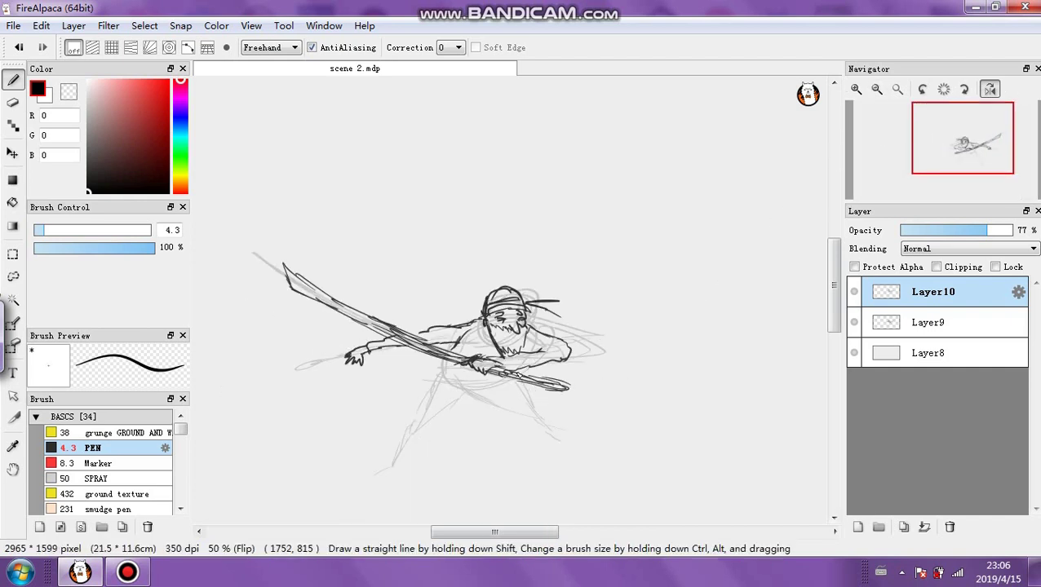
left_click_drag(452, 381, 506, 386)
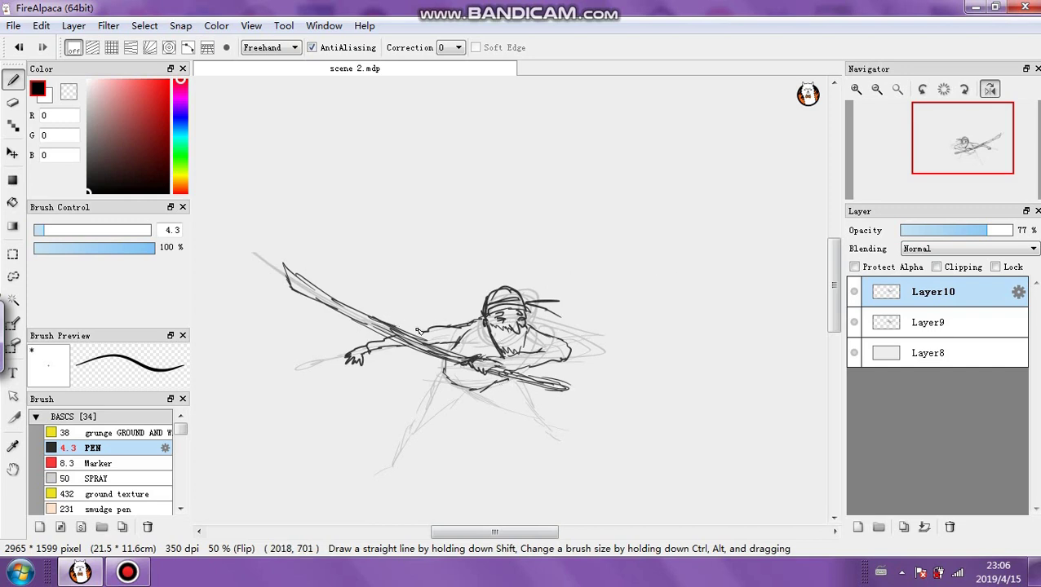
Lasso the outstretched hand, move it toward the body by (-32, -8) with a transform, and clear the selection
left_click(13, 276)
mouse_move(363, 334)
left_mouse_down()
mouse_move(338, 382)
mouse_move(356, 333)
left_mouse_up()
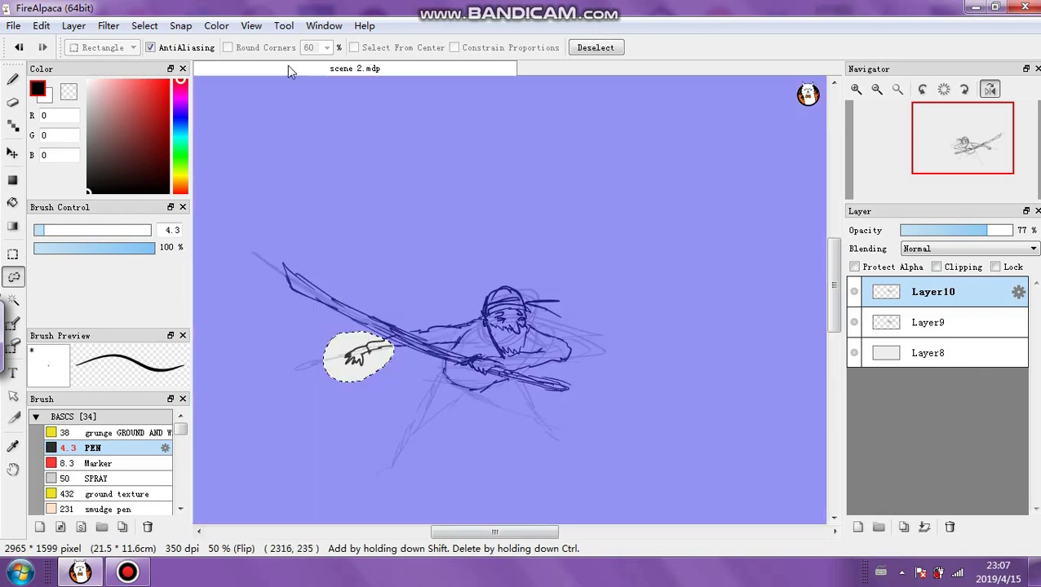
left_click(145, 25)
left_click(164, 205)
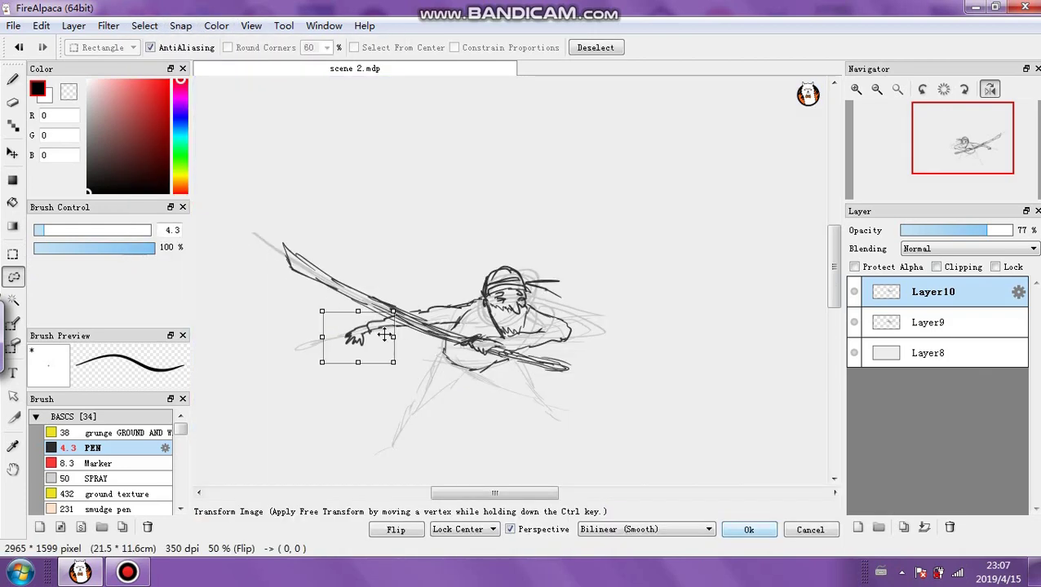
left_click_drag(389, 331, 393, 327)
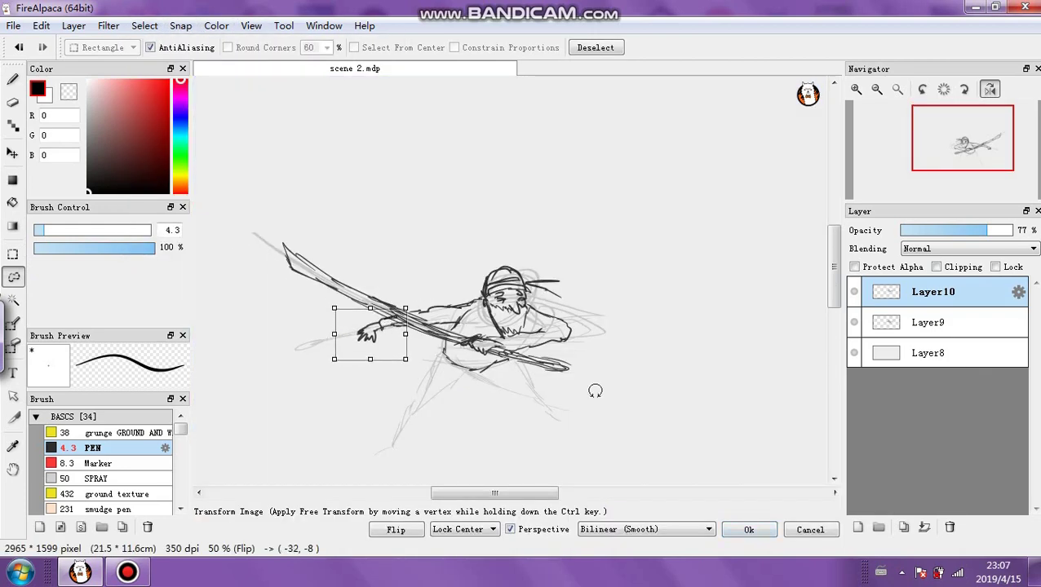
left_click(749, 530)
left_click(144, 26)
left_click(163, 58)
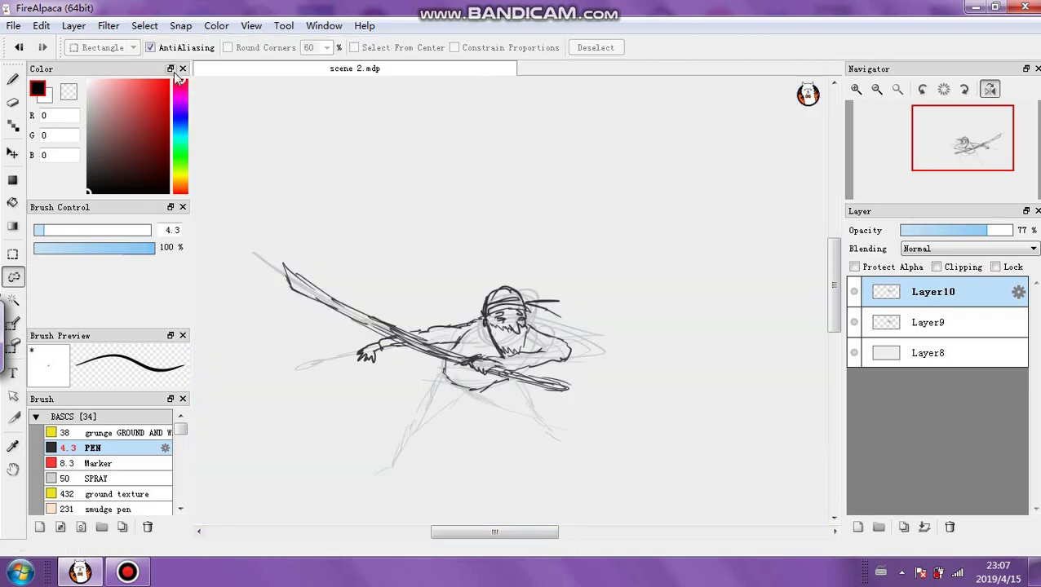
Draw both wide-spread legs and feet with the pen over the faded guide lines
left_click(13, 80)
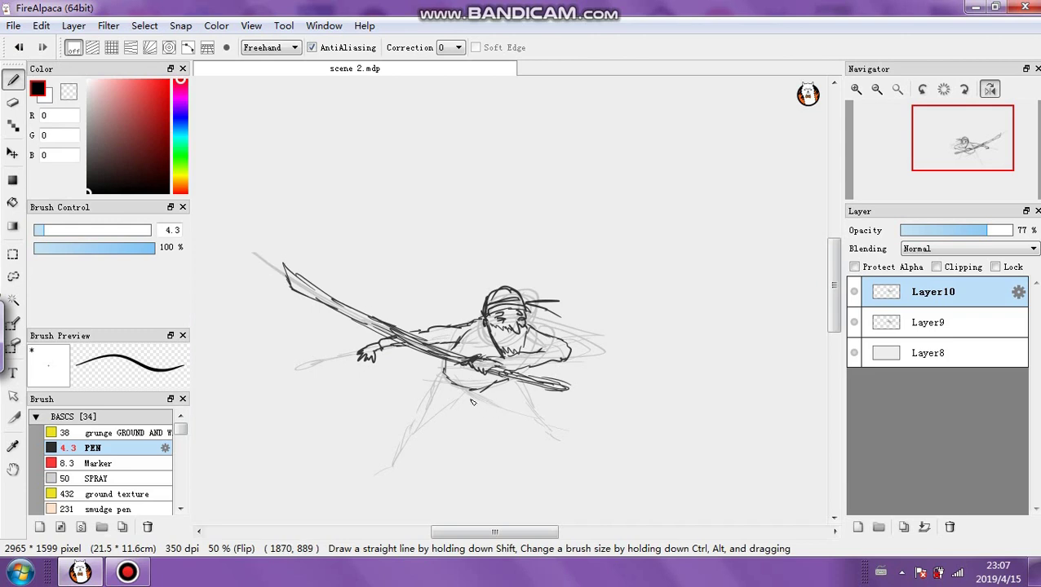
mouse_move(496, 414)
left_mouse_down()
mouse_move(533, 416)
mouse_move(527, 398)
mouse_move(553, 429)
left_mouse_up()
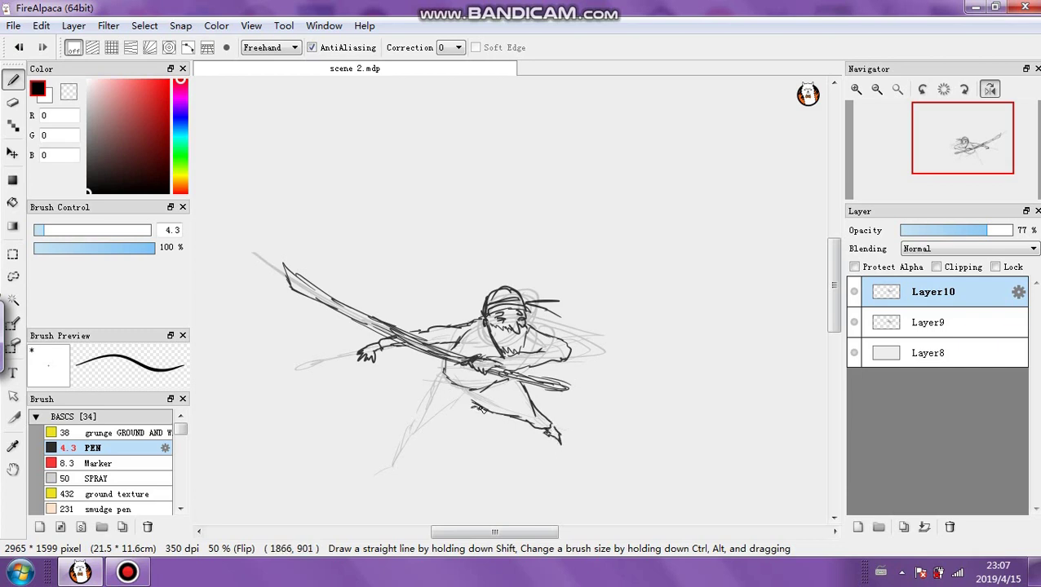
mouse_move(482, 410)
left_mouse_down()
mouse_move(444, 378)
mouse_move(427, 402)
mouse_move(467, 416)
mouse_move(439, 430)
left_mouse_up()
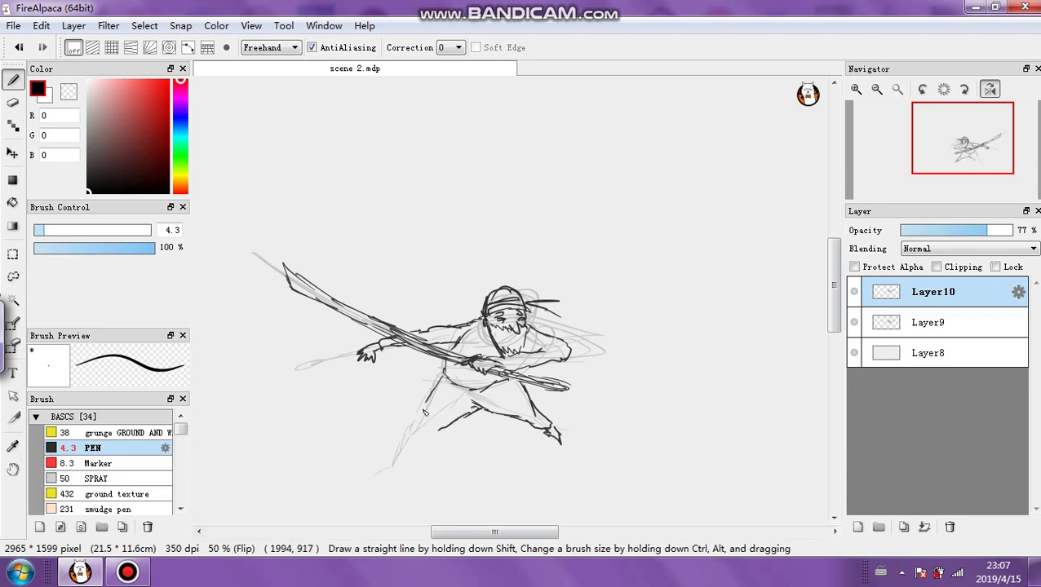
mouse_move(415, 427)
left_mouse_down()
mouse_move(451, 440)
mouse_move(429, 441)
mouse_move(442, 432)
mouse_move(406, 462)
mouse_move(407, 441)
mouse_move(406, 471)
left_mouse_up()
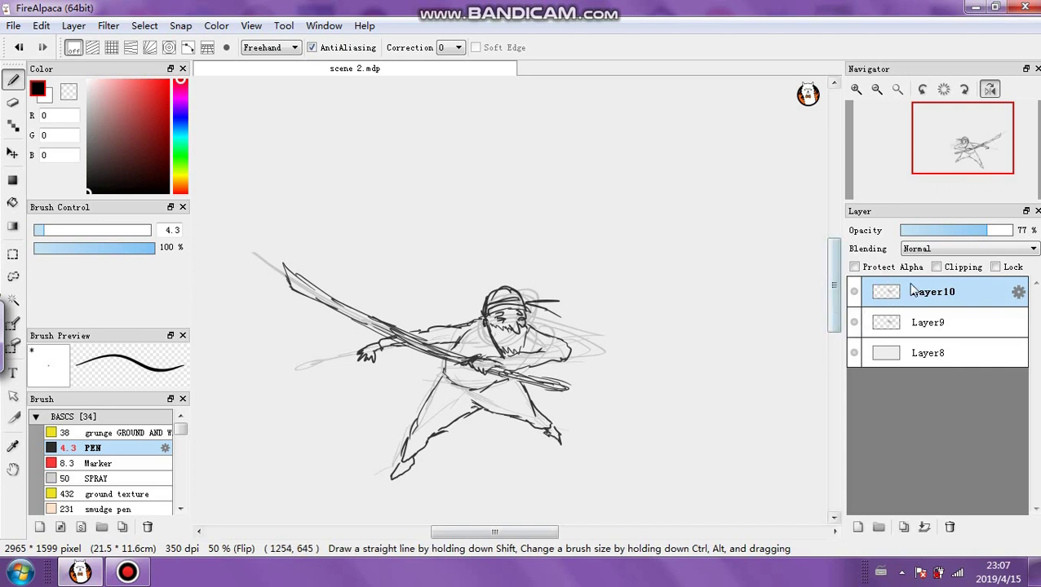
Delete the faded rough sketch layer, Layer9
left_click(937, 328)
left_click(949, 527)
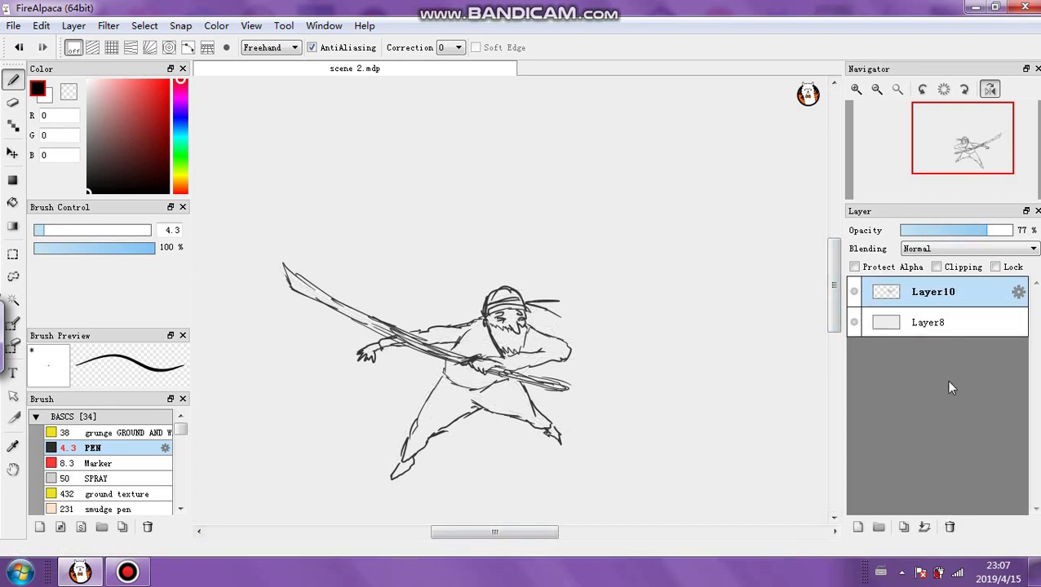
left_click(876, 88)
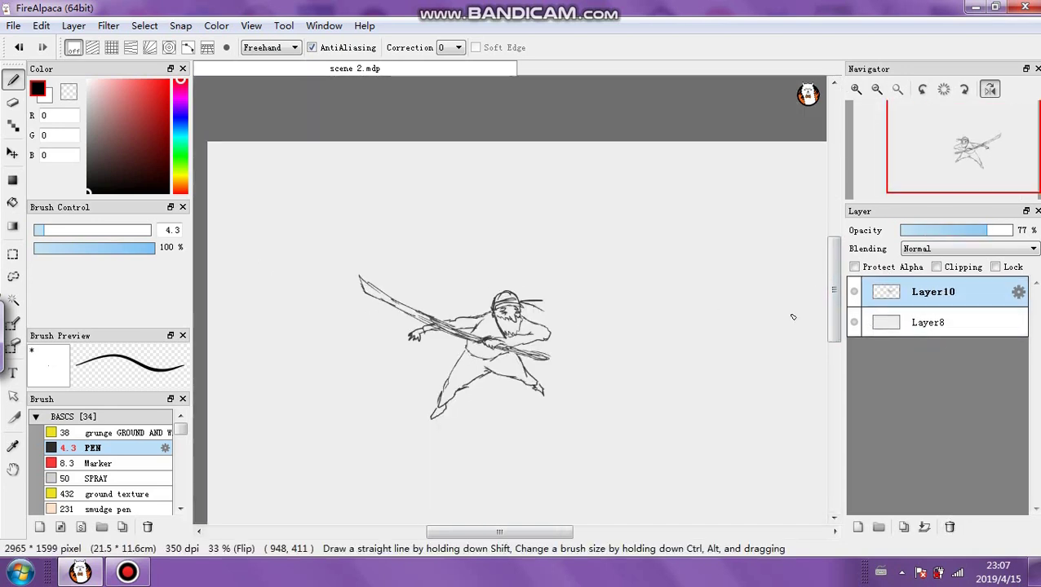
Add a new layer between Layer8 and Layer10 and set its opacity to 17%
left_click(943, 329)
left_click(859, 528)
left_click_drag(952, 234, 935, 235)
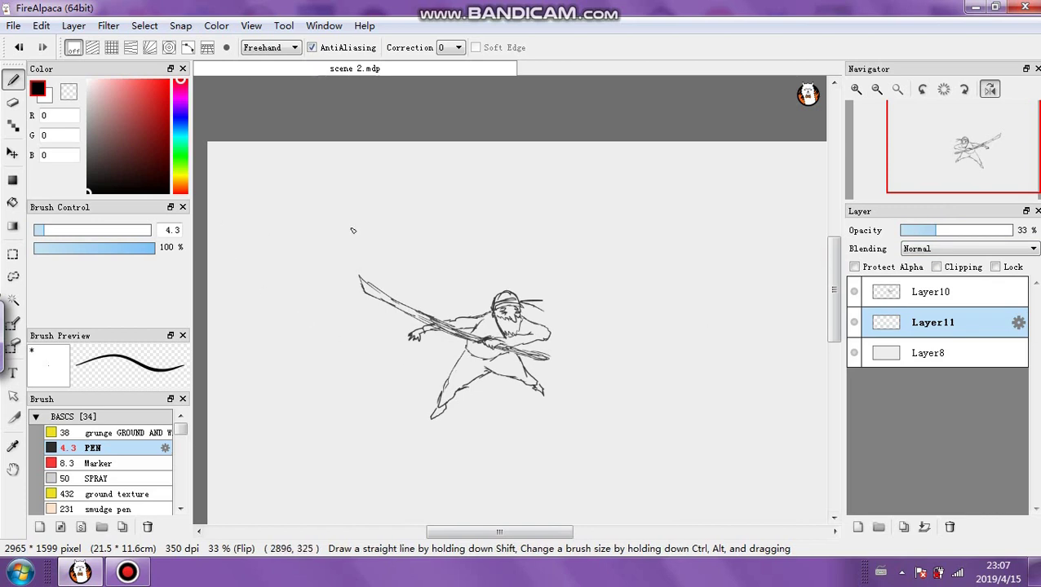
left_click(919, 235)
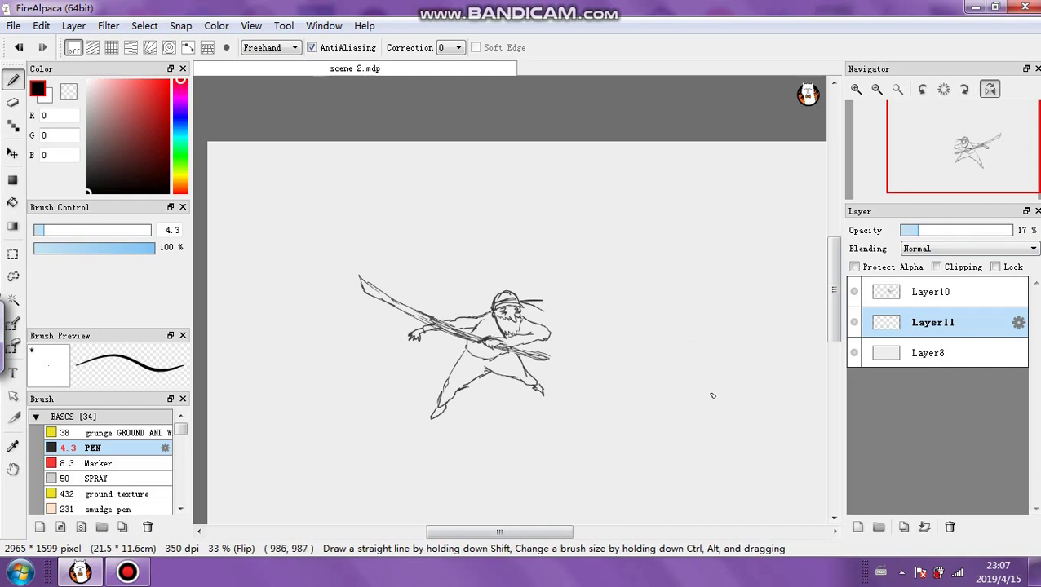
Draw curved contour lines in red (216, 63, 63) over the figure's body and limbs on a new top layer, and delete that layer
left_click(906, 294)
left_click(859, 526)
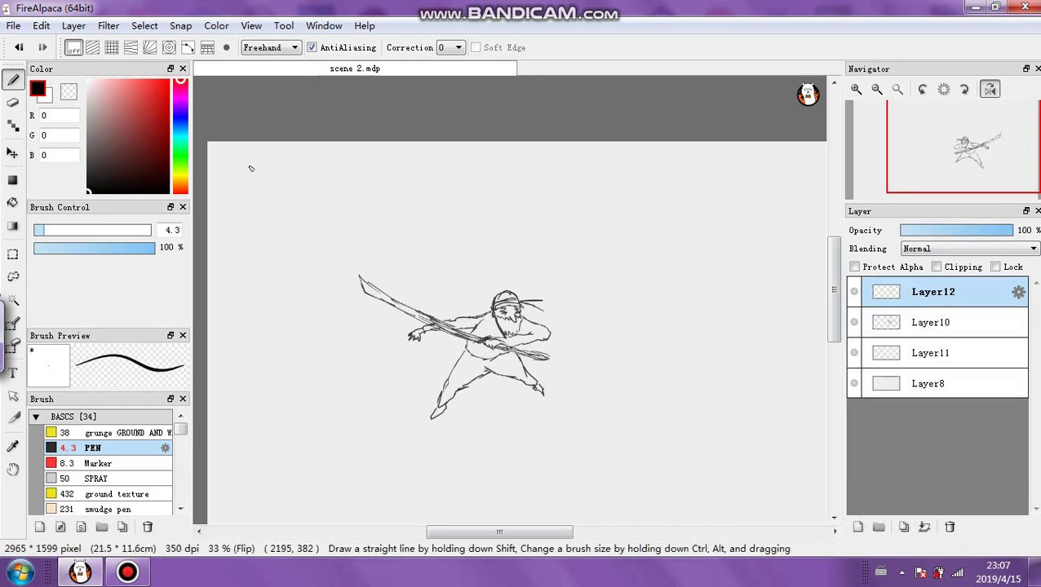
left_click(146, 97)
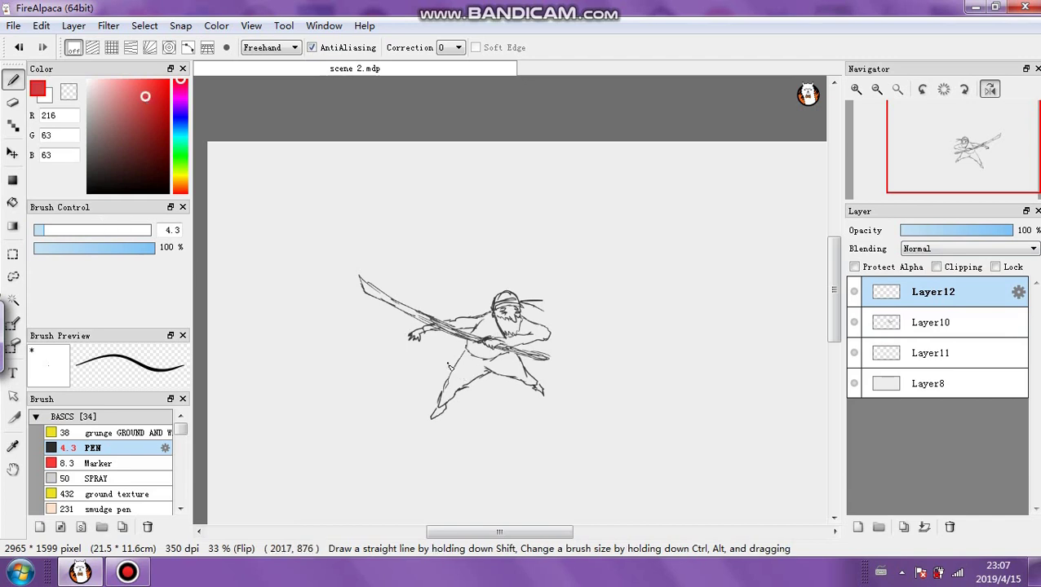
mouse_move(449, 366)
left_mouse_down()
mouse_move(479, 376)
mouse_move(474, 395)
left_mouse_up()
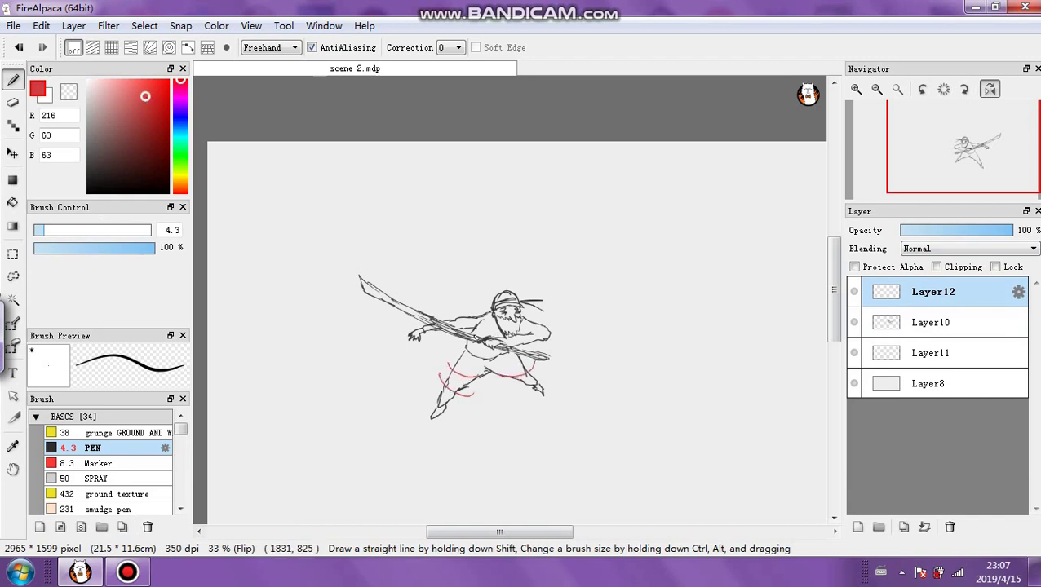
mouse_move(458, 328)
left_mouse_down()
mouse_move(506, 352)
mouse_move(523, 317)
left_mouse_up()
left_click_drag(448, 403, 478, 353)
left_click_drag(511, 382, 530, 350)
left_click_drag(480, 388, 457, 348)
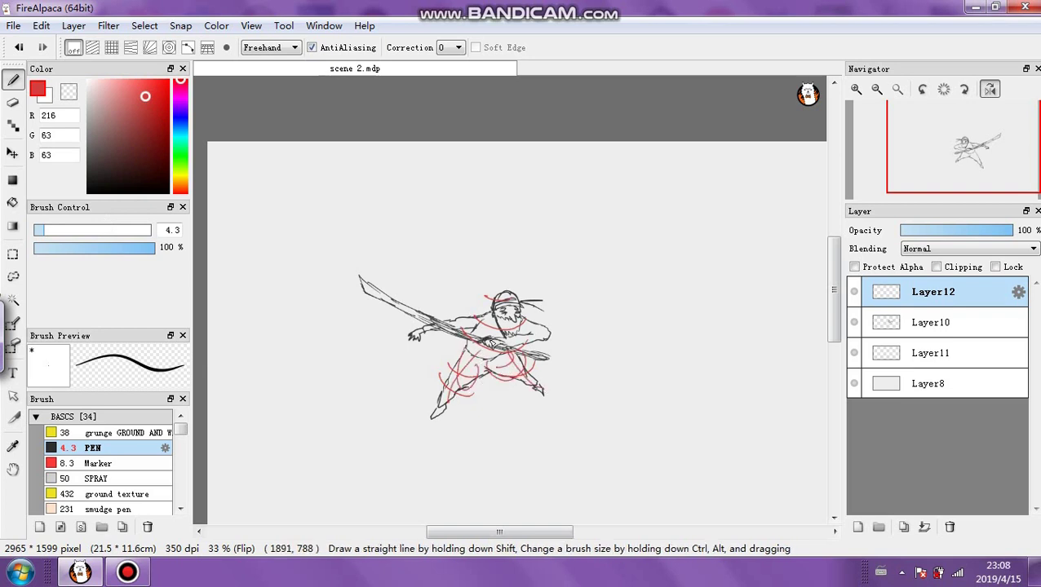
left_click(949, 527)
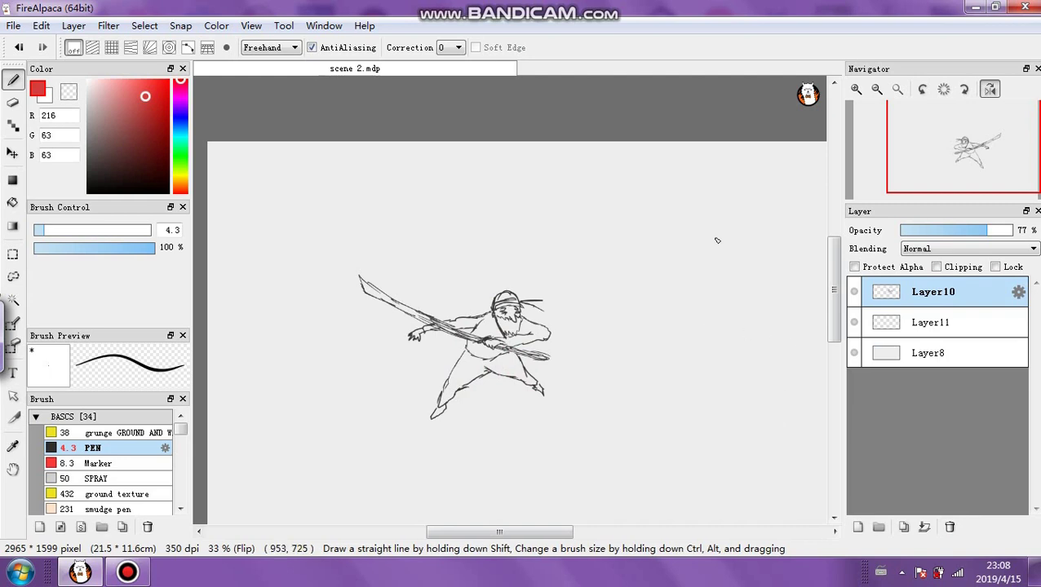
Set the pen colour to black and sketch long slanting ground lines in perspective around the figure on Layer11
left_click(901, 326)
left_click(88, 192)
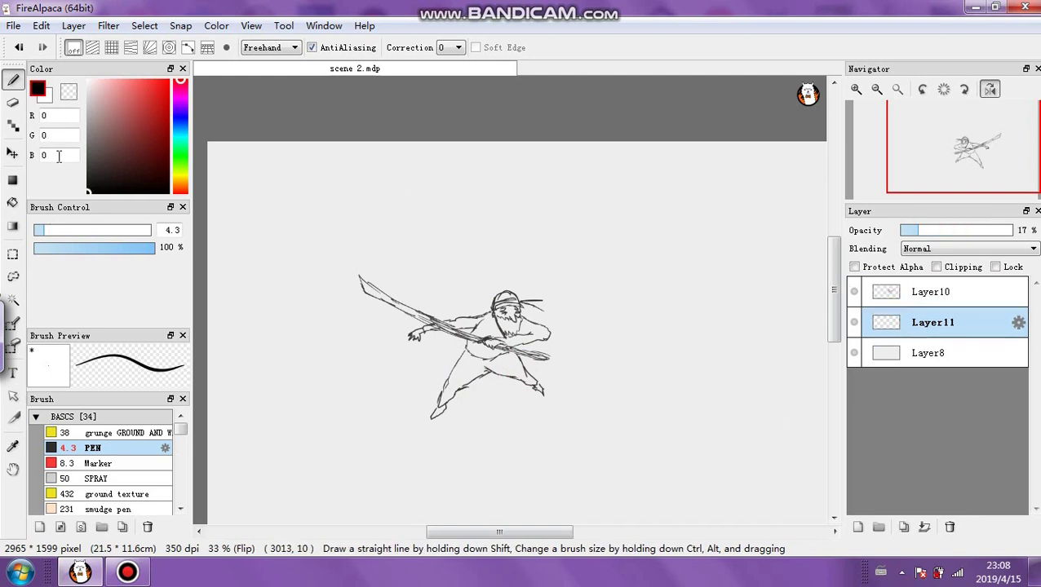
left_click(931, 297)
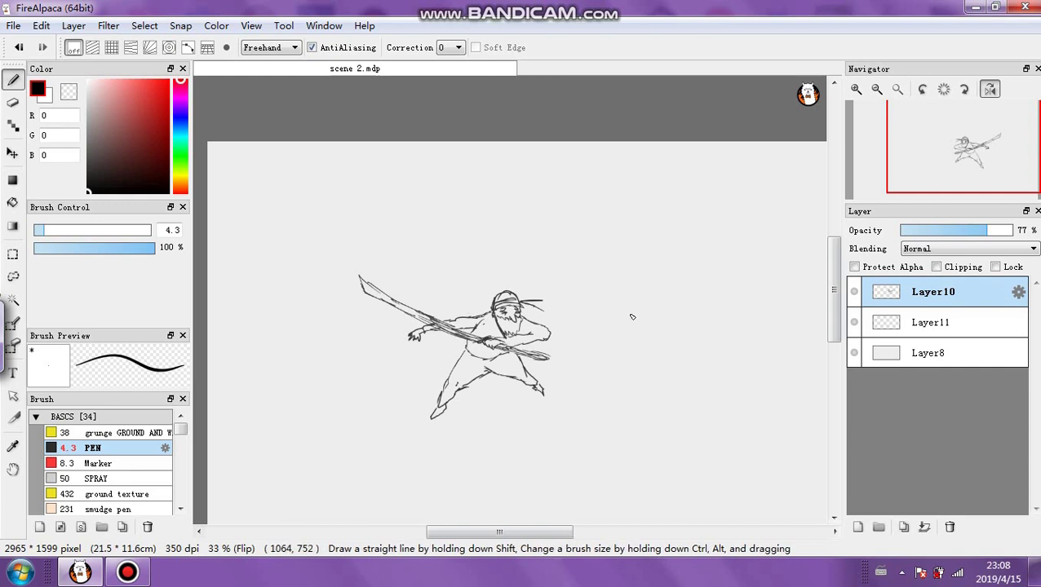
left_click(922, 328)
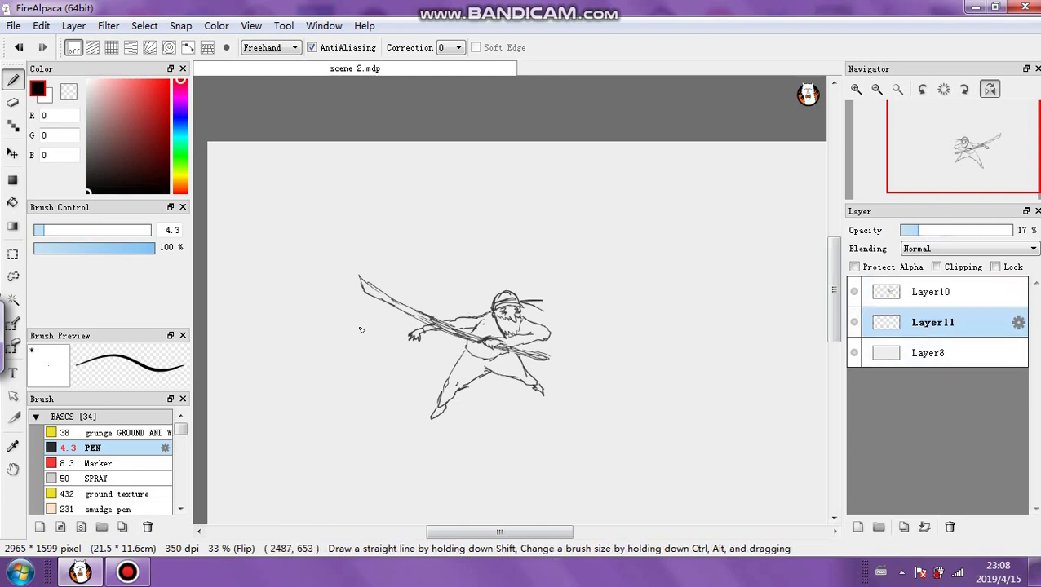
mouse_move(487, 376)
left_mouse_down()
mouse_move(584, 420)
mouse_move(660, 435)
left_mouse_up()
left_click_drag(521, 406, 649, 450)
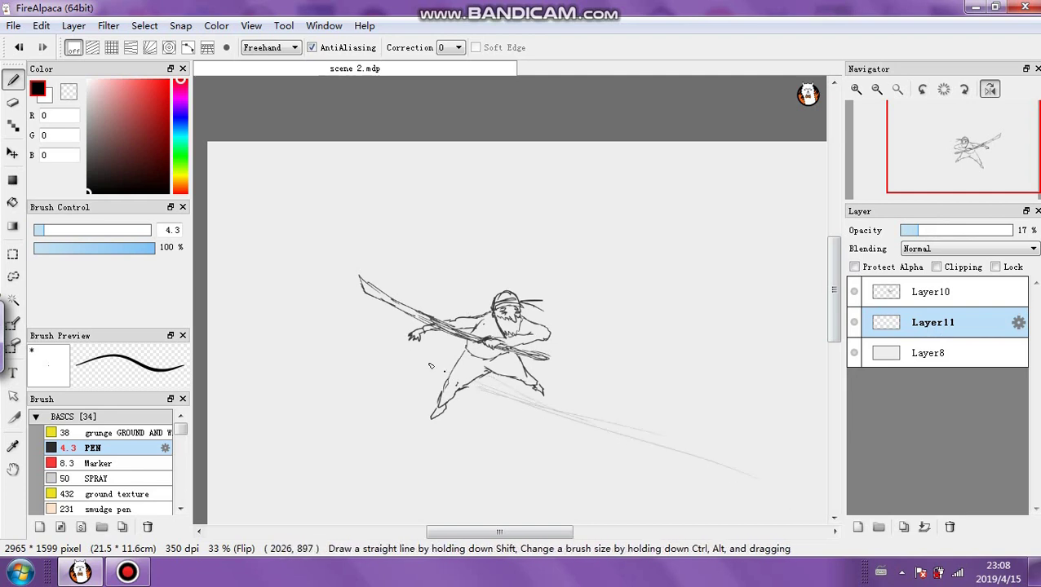
mouse_move(345, 322)
left_mouse_down()
mouse_move(479, 386)
mouse_move(700, 424)
left_mouse_up()
left_click_drag(551, 359, 630, 394)
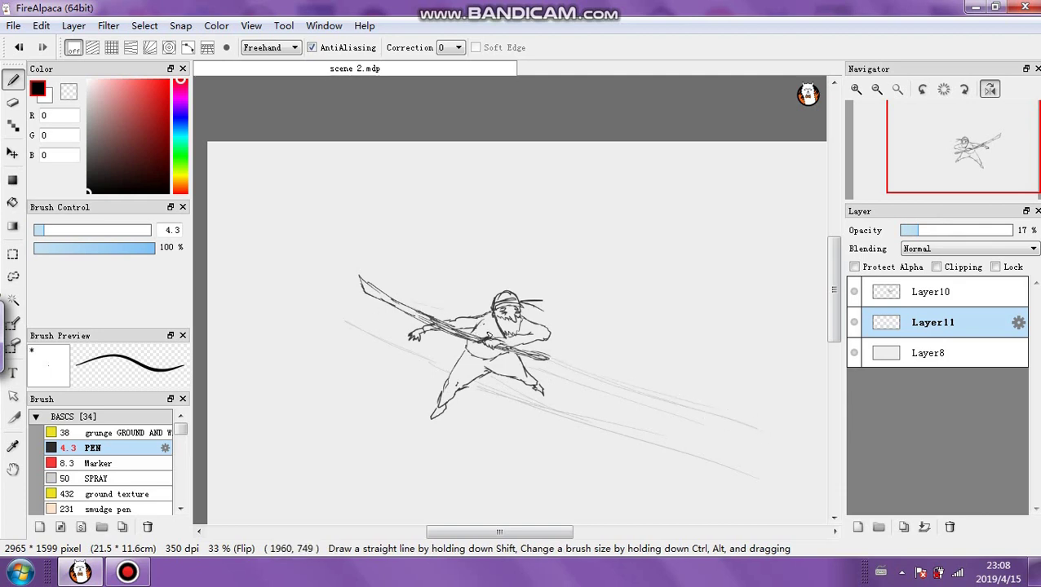
left_click_drag(348, 351, 668, 477)
left_click_drag(310, 351, 607, 482)
left_click_drag(295, 384, 576, 495)
Sketch two tall tapering posts with elliptical tops, one in front of the sword and one behind the figure
mouse_move(225, 252)
left_mouse_down()
mouse_move(282, 238)
mouse_move(245, 230)
mouse_move(302, 326)
mouse_move(311, 387)
mouse_move(277, 395)
left_mouse_up()
left_click_drag(239, 298, 289, 420)
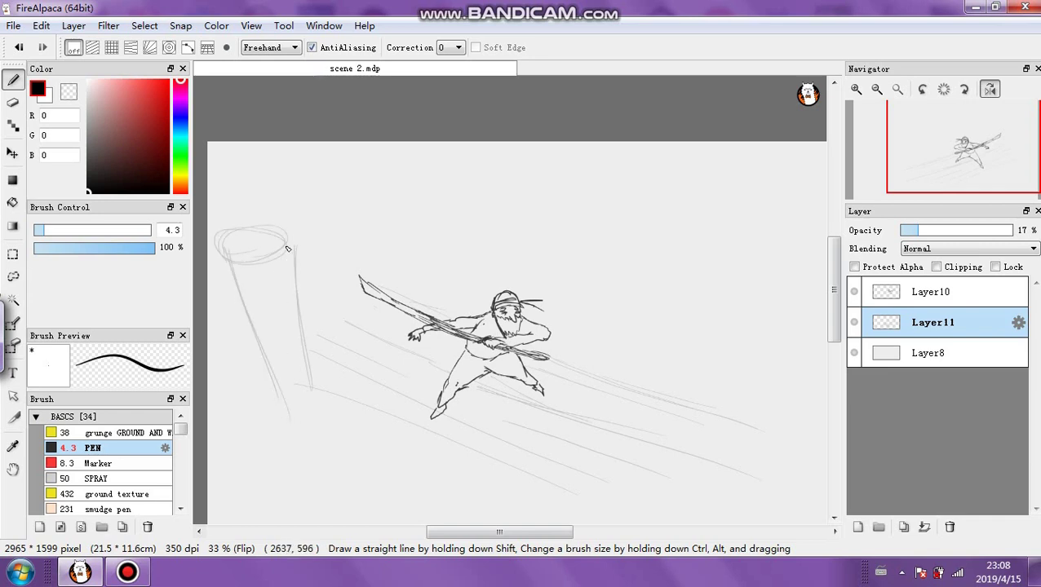
mouse_move(287, 244)
left_mouse_down()
mouse_move(299, 336)
mouse_move(336, 447)
left_mouse_up()
mouse_move(470, 229)
left_mouse_down()
mouse_move(450, 209)
mouse_move(469, 204)
mouse_move(457, 215)
mouse_move(467, 303)
left_mouse_up()
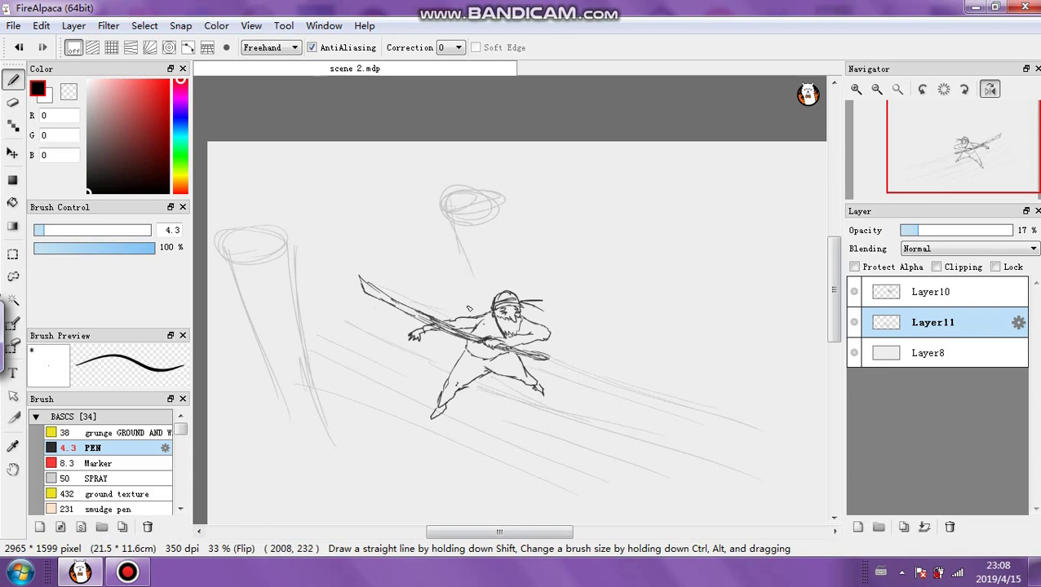
left_click_drag(479, 204, 490, 306)
Sketch the near railing with long slats running down from the ground's edge below the figure
mouse_move(361, 391)
left_mouse_down()
mouse_move(498, 455)
mouse_move(313, 375)
mouse_move(367, 500)
left_mouse_up()
left_click_drag(368, 429, 390, 521)
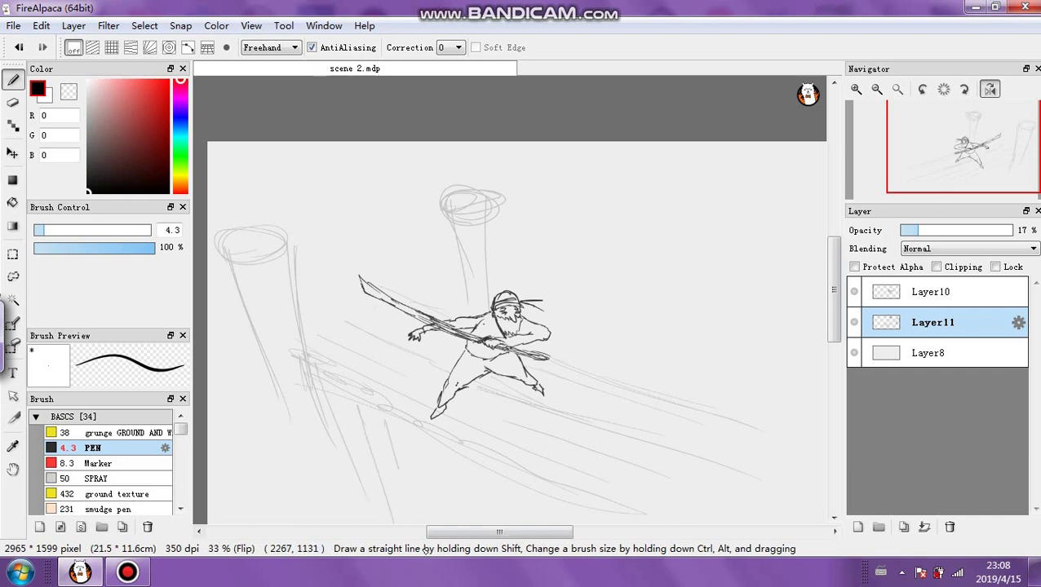
left_click_drag(399, 470, 415, 521)
left_click_drag(415, 431, 436, 517)
left_click_drag(445, 458, 463, 522)
mouse_move(490, 479)
left_mouse_down()
mouse_move(506, 523)
mouse_move(541, 522)
left_mouse_up()
left_click_drag(308, 394, 350, 499)
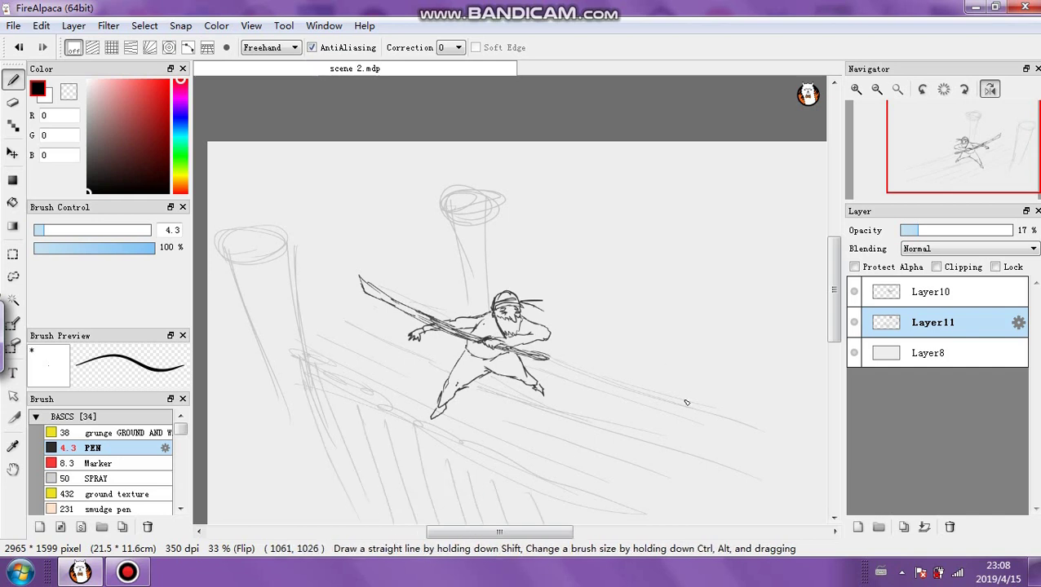
Sketch the far railing behind the figure with a slanting double top rail and a row of upright slats
left_click_drag(502, 271, 654, 326)
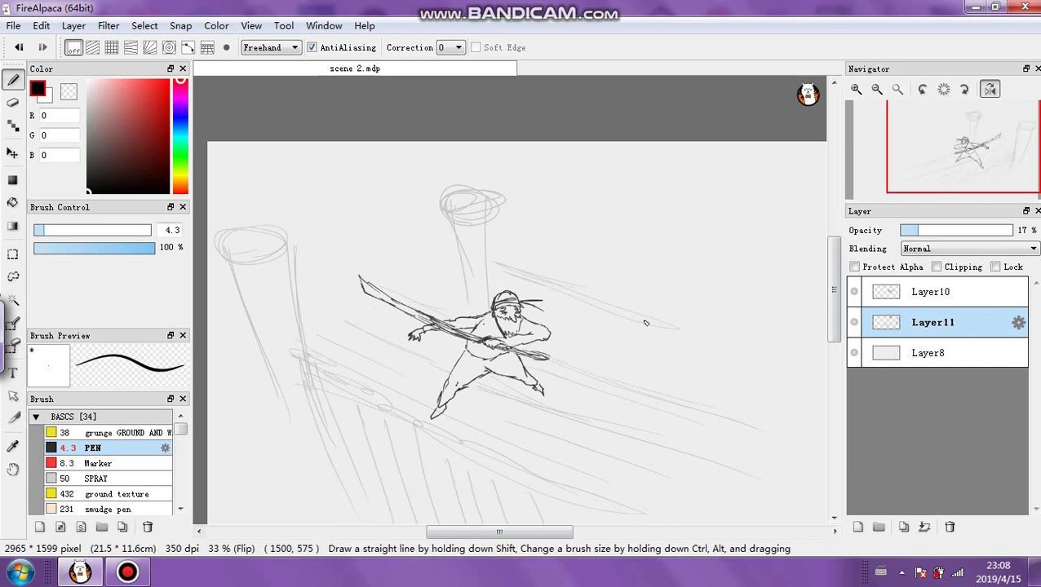
left_click_drag(573, 295, 671, 328)
left_click_drag(563, 358, 581, 312)
mouse_move(597, 375)
left_mouse_down()
mouse_move(593, 335)
mouse_move(635, 322)
left_mouse_up()
left_click_drag(652, 398, 679, 330)
left_click_drag(698, 400, 707, 331)
left_click_drag(718, 410, 728, 336)
left_click_drag(744, 384, 753, 359)
Raise Layer11's opacity to 38% and sketch a curved railing with upright slats between the two posts
left_click_drag(919, 231, 924, 230)
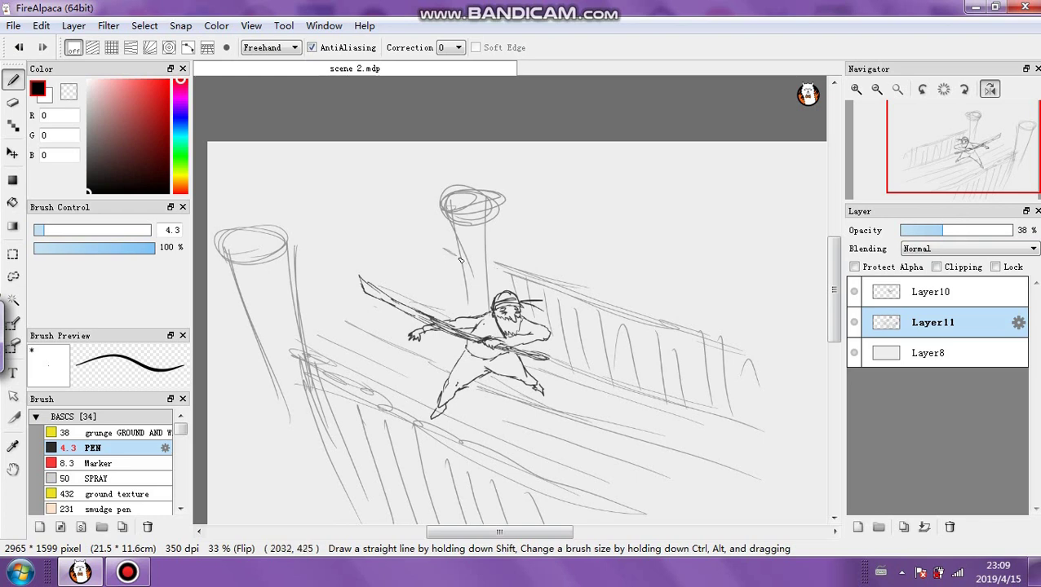
mouse_move(422, 251)
left_mouse_down()
mouse_move(308, 235)
mouse_move(451, 266)
mouse_move(288, 243)
left_mouse_up()
left_click_drag(383, 245, 292, 233)
left_click_drag(292, 308, 370, 306)
left_click_drag(438, 290, 430, 255)
left_click_drag(421, 296, 412, 245)
left_click_drag(404, 280, 399, 236)
left_click_drag(389, 275, 385, 231)
left_click_drag(353, 261, 351, 233)
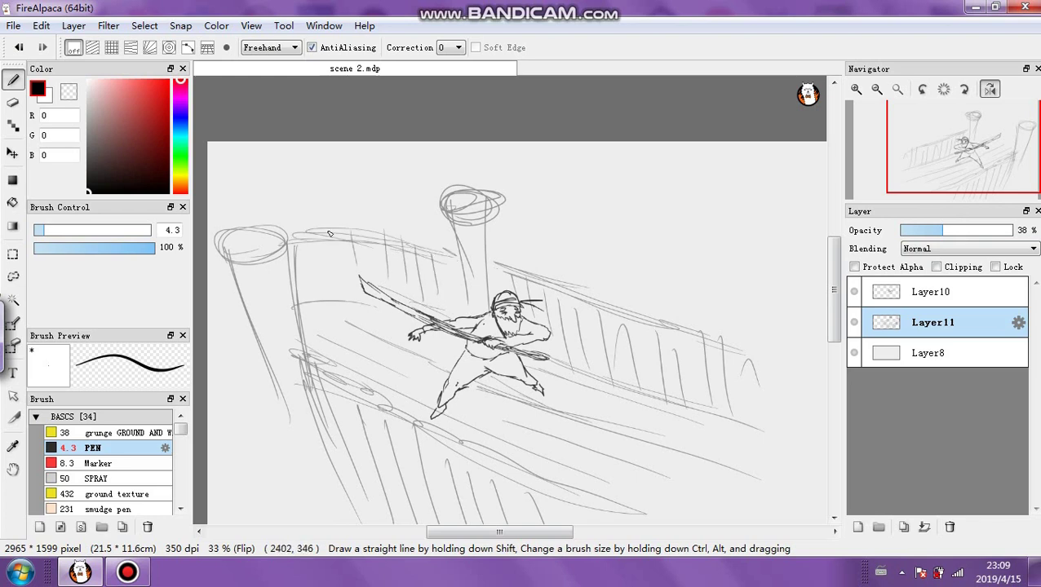
left_click_drag(326, 283, 328, 230)
left_click_drag(314, 297, 308, 260)
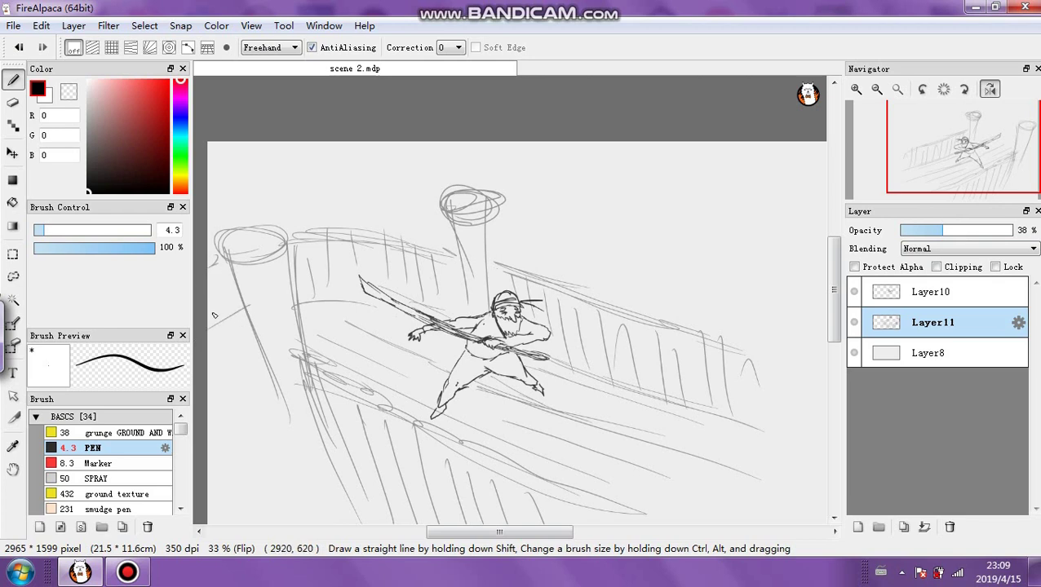
Sketch the side railing past the large post, with slanting rails and long slats running down beneath them
mouse_move(214, 315)
left_mouse_down()
mouse_move(219, 259)
mouse_move(223, 312)
left_mouse_up()
left_click_drag(268, 358, 211, 390)
left_click_drag(285, 349, 213, 403)
left_click_drag(275, 395, 304, 513)
left_click_drag(252, 367, 281, 484)
left_click_drag(252, 390, 281, 508)
left_click_drag(232, 382, 261, 493)
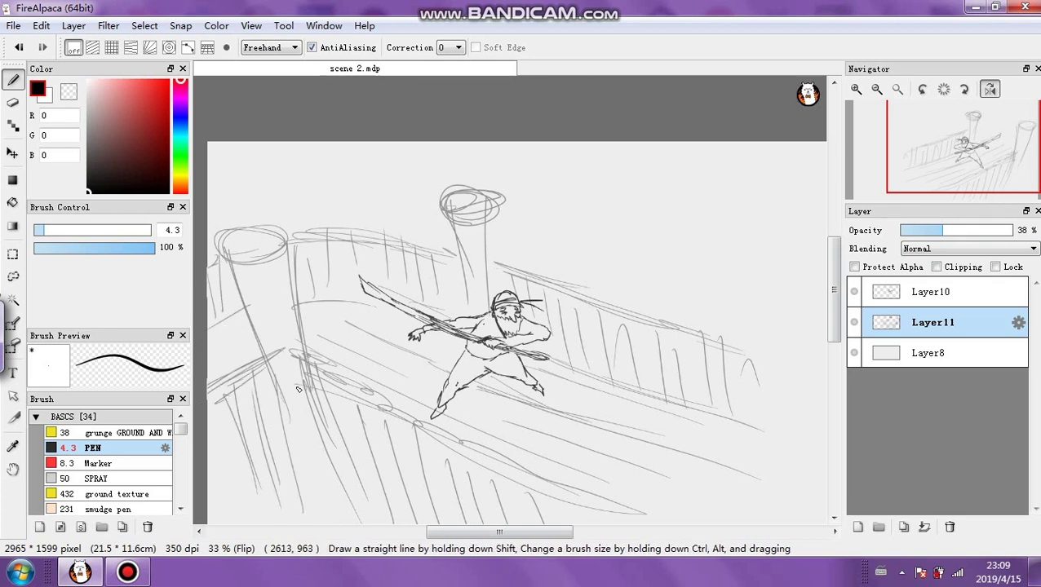
left_click(301, 394)
mouse_move(289, 404)
left_mouse_down()
mouse_move(311, 508)
mouse_move(338, 494)
left_mouse_up()
mouse_move(307, 499)
left_mouse_down()
mouse_move(393, 525)
mouse_move(336, 505)
mouse_move(236, 519)
left_mouse_up()
Sketch the far corner of the railing with a crossing diagonal rail, and add a horizon line with a cloud
left_click_drag(720, 346, 757, 355)
left_click_drag(757, 357, 749, 414)
left_click_drag(571, 519, 808, 342)
left_click_drag(718, 403, 700, 426)
left_click_drag(772, 353, 741, 524)
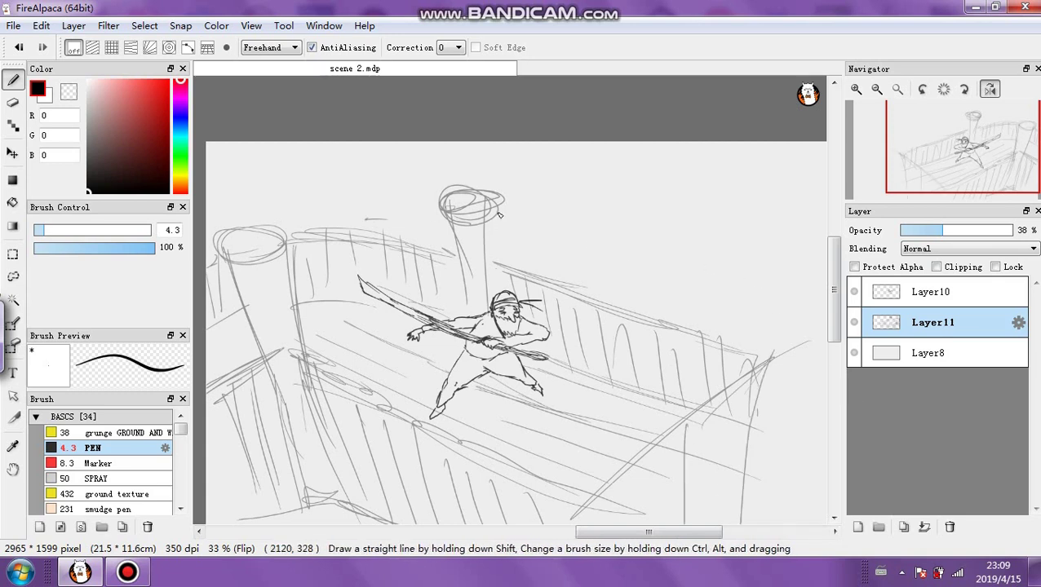
mouse_move(501, 210)
left_mouse_down()
mouse_move(824, 202)
mouse_move(722, 195)
mouse_move(787, 193)
left_mouse_up()
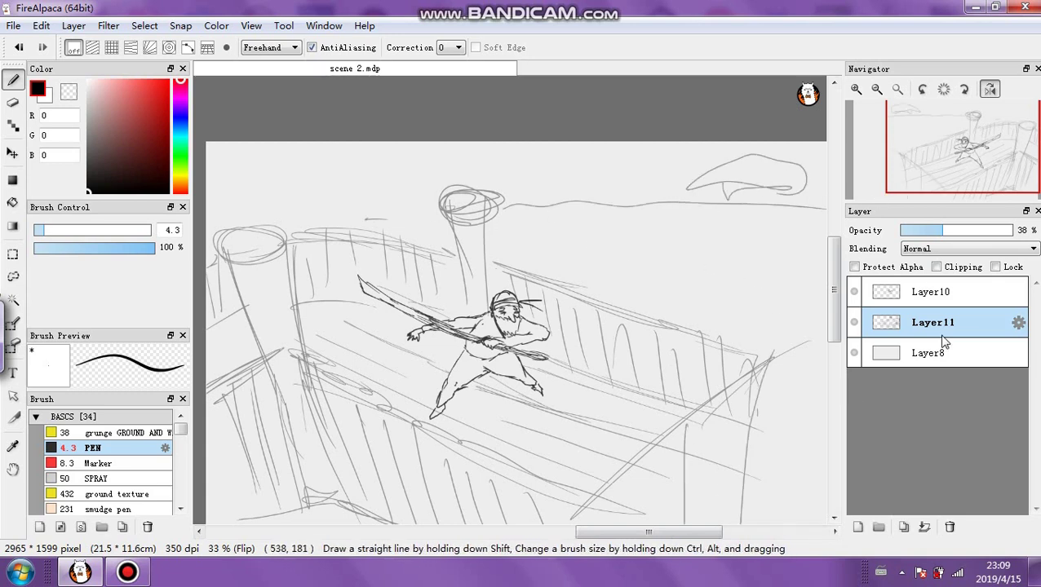
Delete the scene layer, Layer11, and the figure layer, Layer10, and add a new empty layer above Layer8
left_click(950, 527)
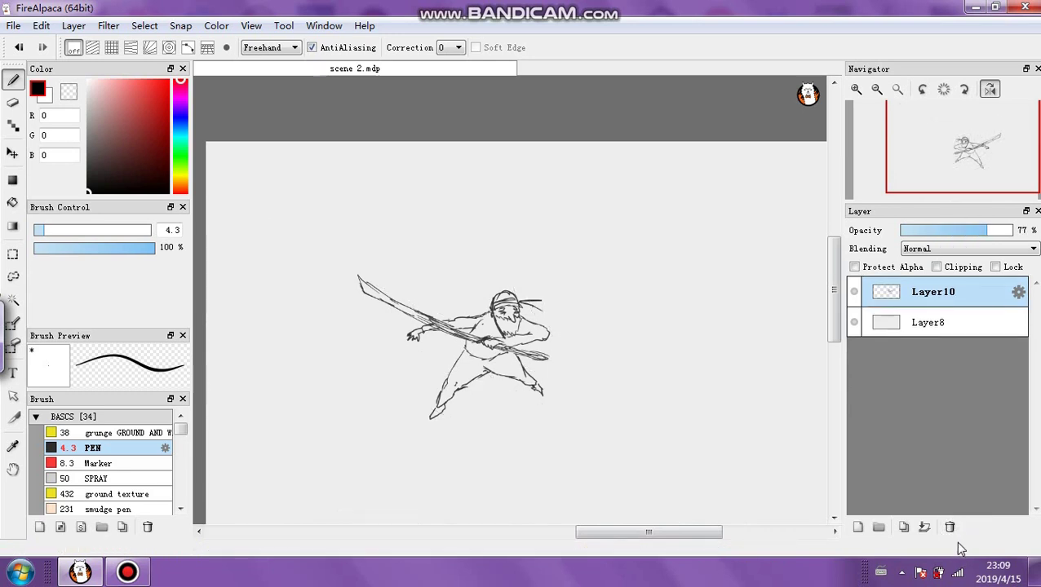
left_click(949, 527)
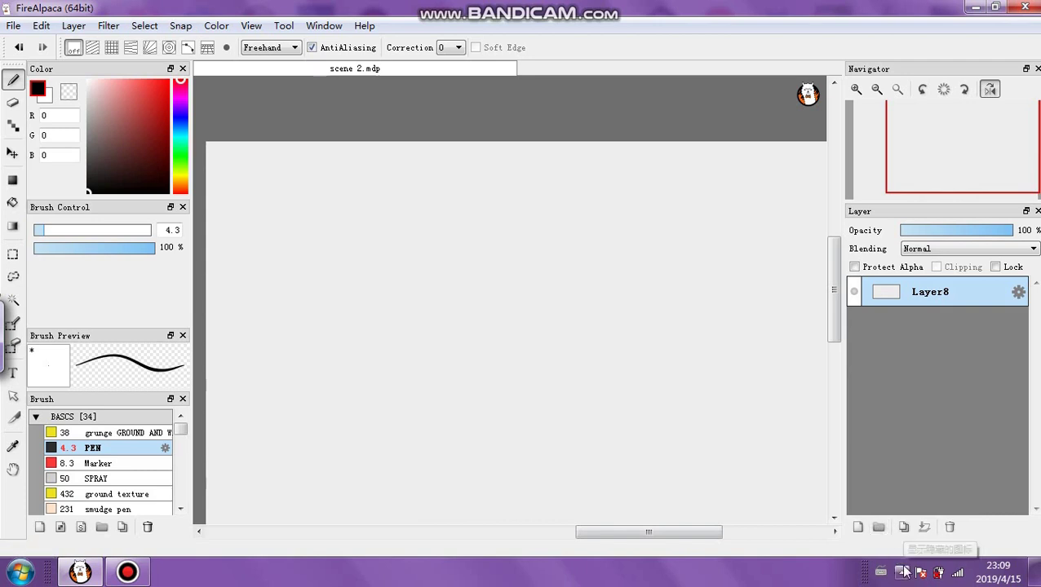
left_click(857, 527)
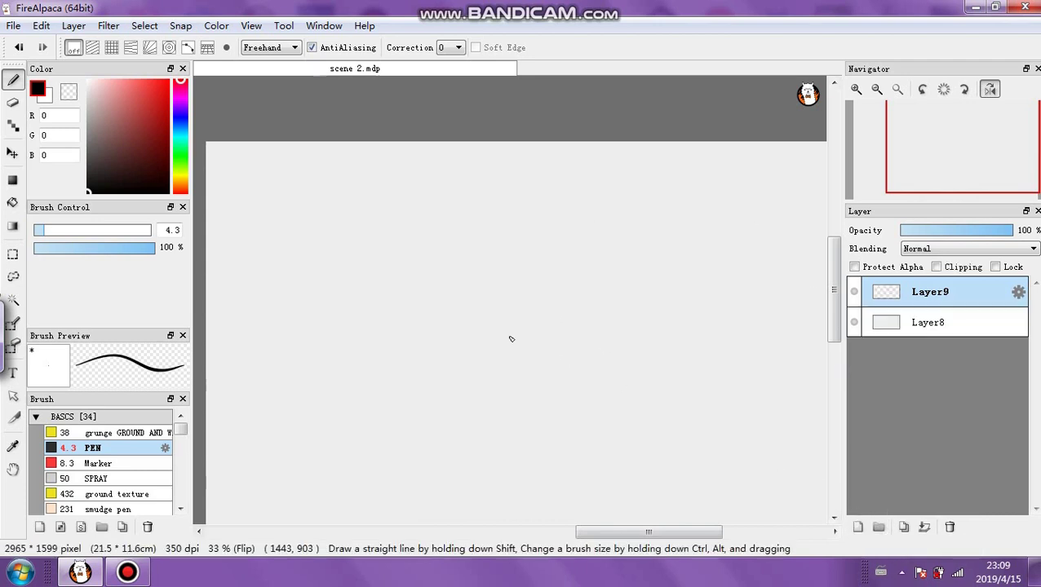
Draw a simple standing figure with a round head, an oval torso and single lines for arms and legs
mouse_move(430, 309)
left_mouse_down()
mouse_move(441, 259)
mouse_move(417, 304)
mouse_move(469, 296)
mouse_move(493, 315)
mouse_move(506, 400)
left_mouse_up()
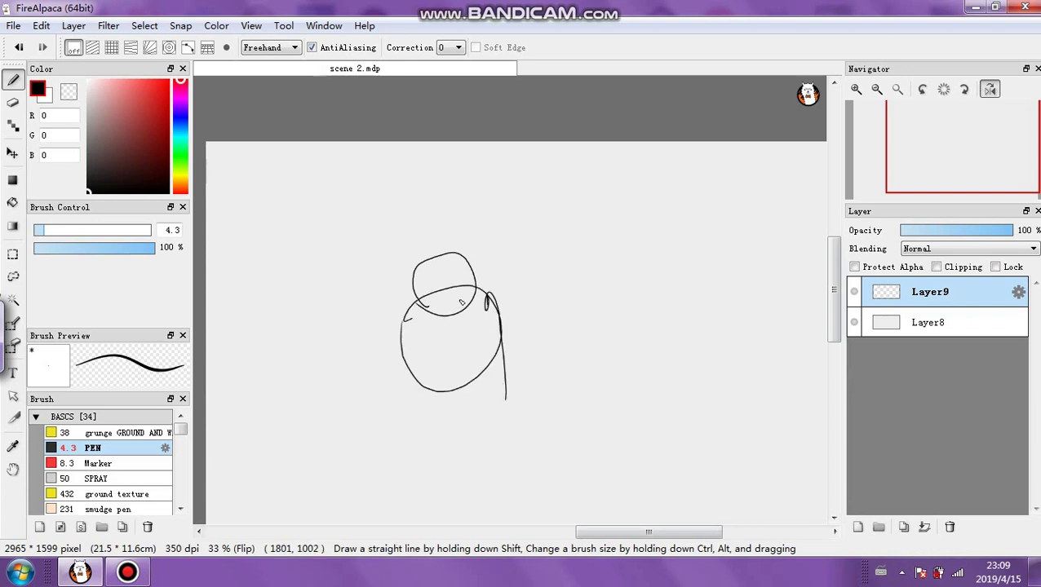
left_click_drag(398, 313, 390, 359)
left_click_drag(395, 412, 393, 413)
left_click_drag(408, 354, 418, 447)
left_click_drag(495, 341, 482, 453)
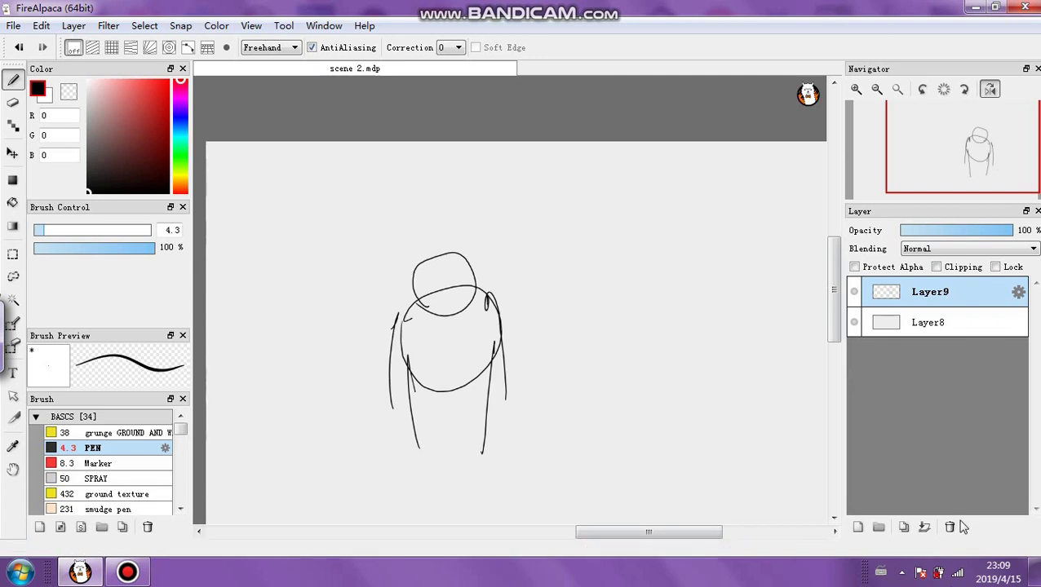
Duplicate the figure layer and move the copy sideways so both figures stand next to each other
left_click(903, 527)
left_click(930, 322)
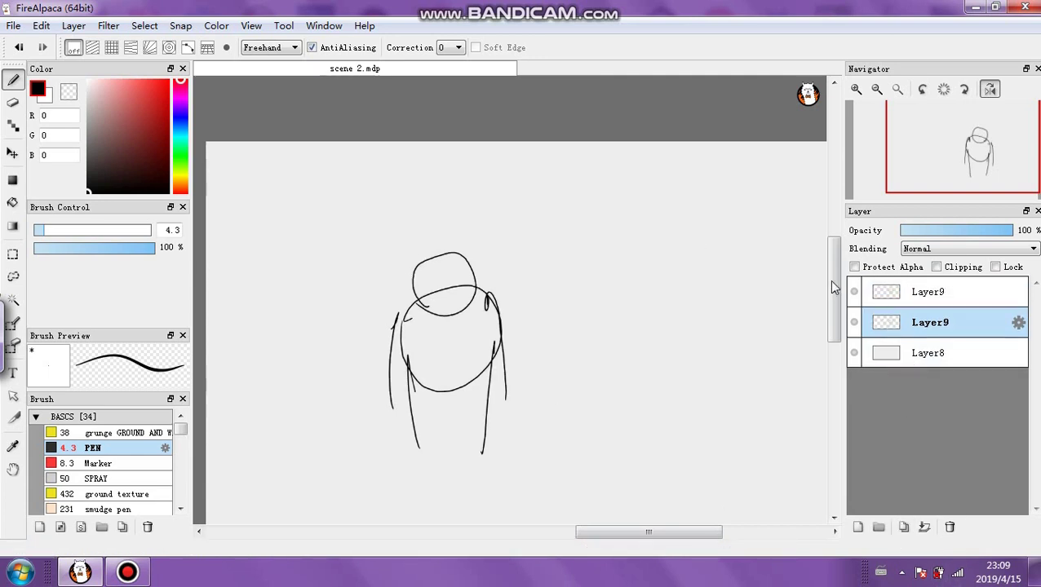
left_click(13, 154)
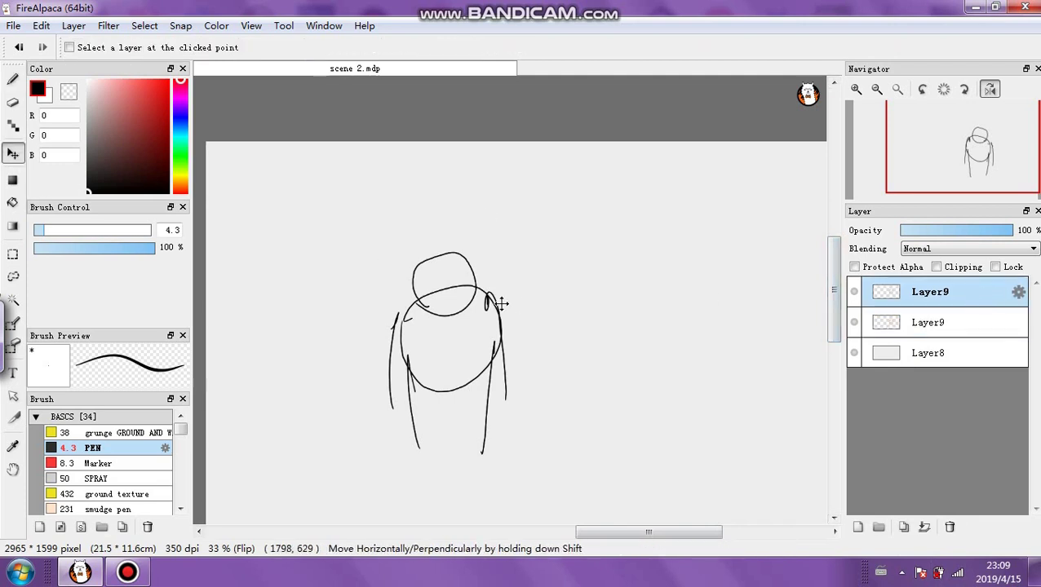
left_click_drag(495, 298, 687, 304)
Transform the original figure in perspective, widening the head end and narrowing and tilting the leg end
left_click(938, 323)
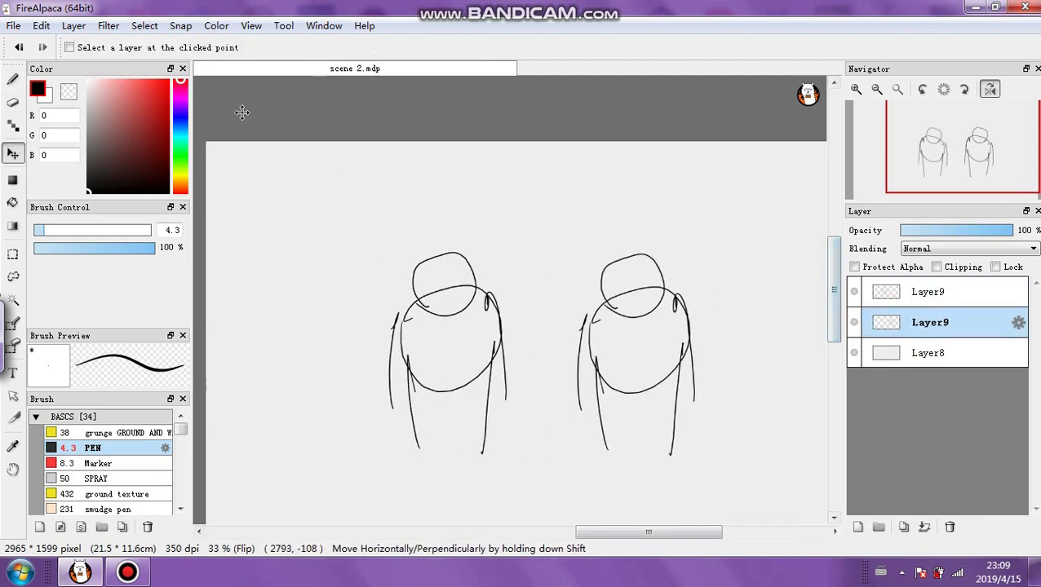
left_click(144, 26)
left_click(186, 206)
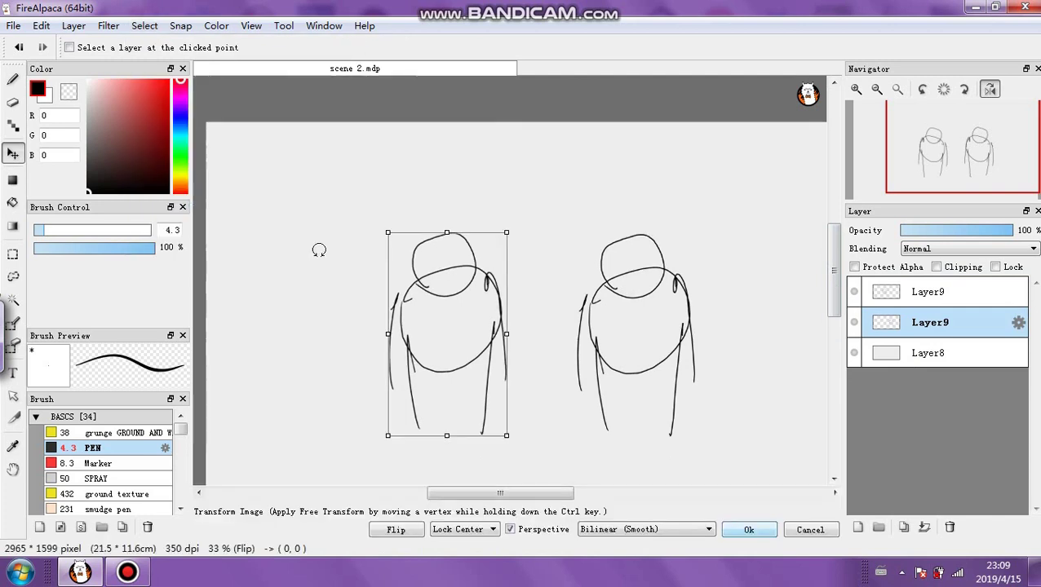
left_click_drag(388, 434, 416, 400)
mouse_move(507, 439)
left_mouse_down()
mouse_move(469, 413)
mouse_move(480, 408)
left_mouse_up()
mouse_move(510, 234)
left_mouse_down()
mouse_move(529, 283)
mouse_move(524, 297)
left_mouse_up()
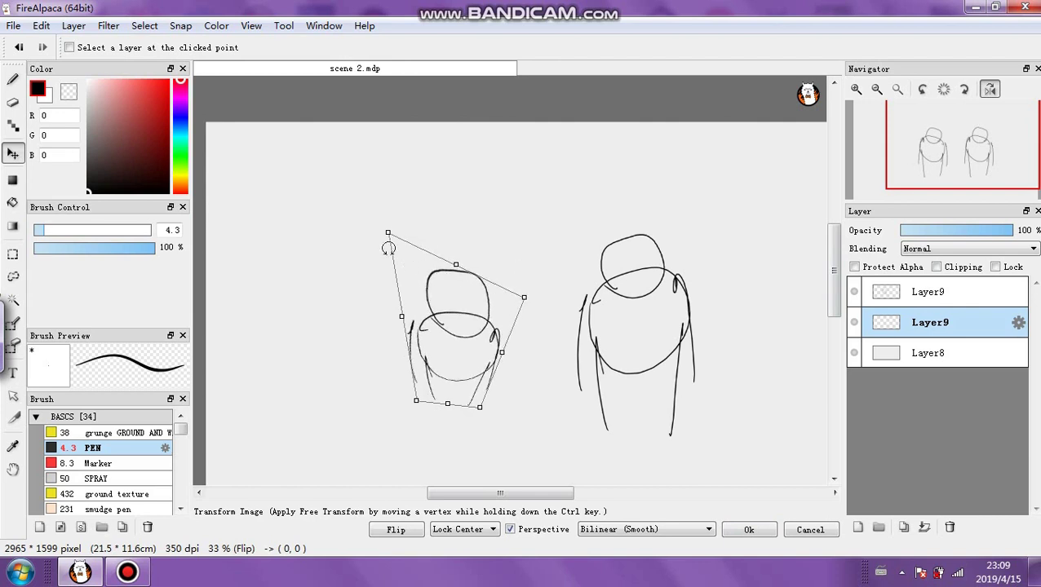
left_click_drag(387, 232, 318, 243)
mouse_move(527, 297)
left_mouse_down()
mouse_move(553, 256)
mouse_move(532, 288)
mouse_move(581, 259)
left_mouse_up()
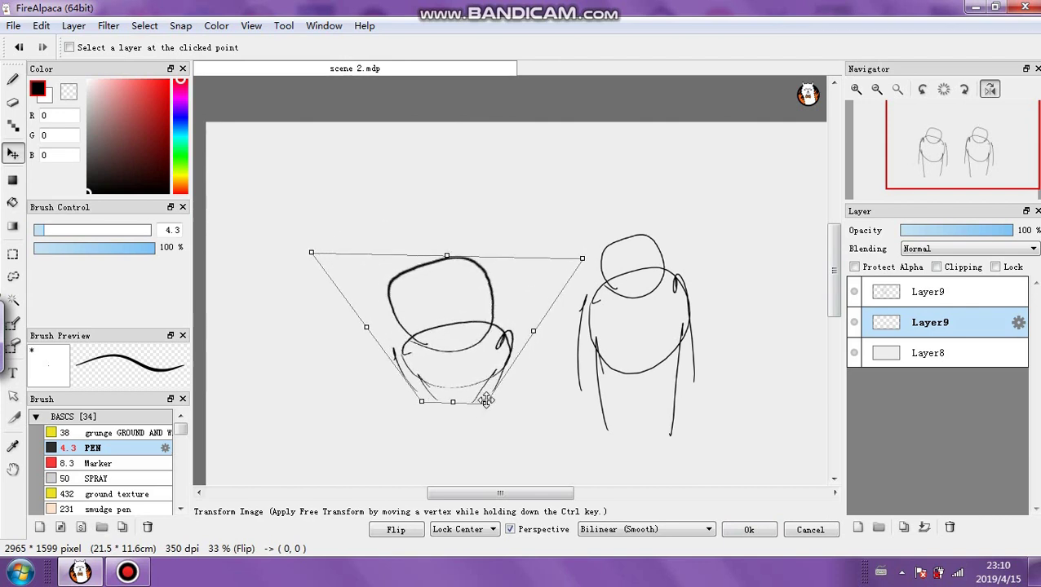
mouse_move(485, 402)
left_mouse_down()
mouse_move(472, 425)
mouse_move(491, 424)
left_mouse_up()
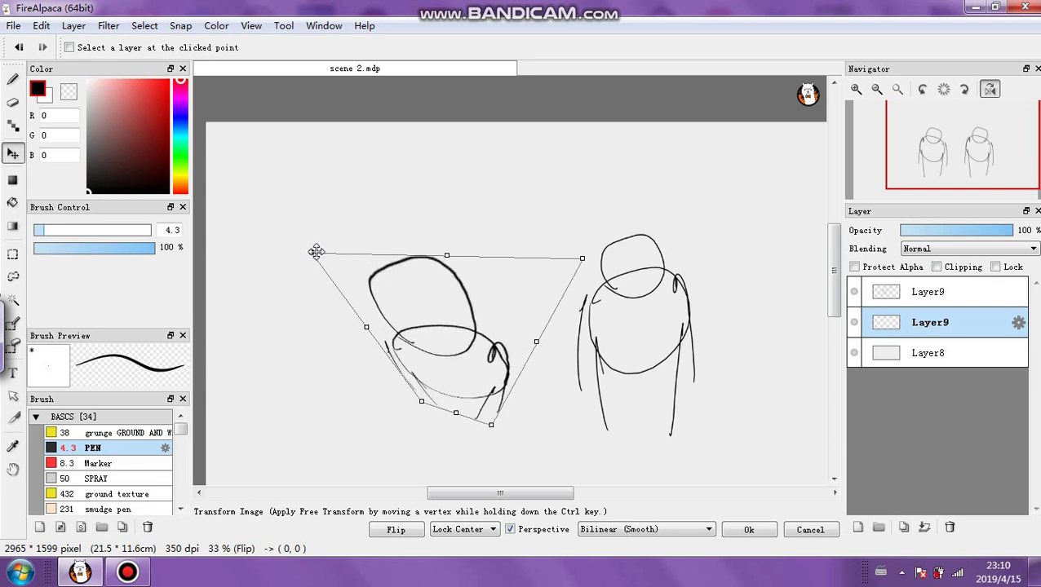
left_click_drag(316, 252, 318, 255)
left_click(736, 529)
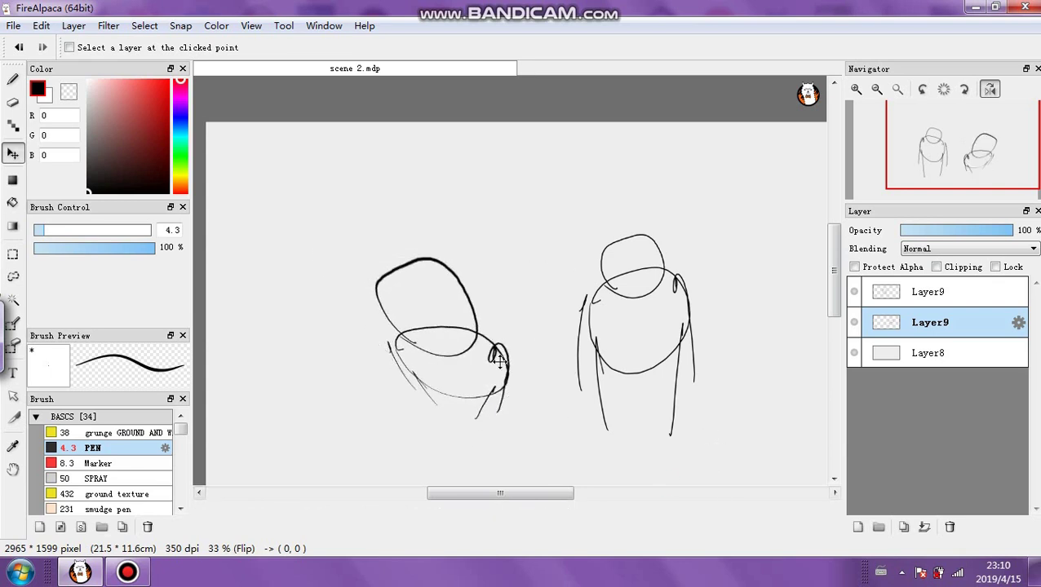
Move the distorted figure further away from the upright copy and set its layer opacity to 20%
left_click_drag(466, 336, 416, 329)
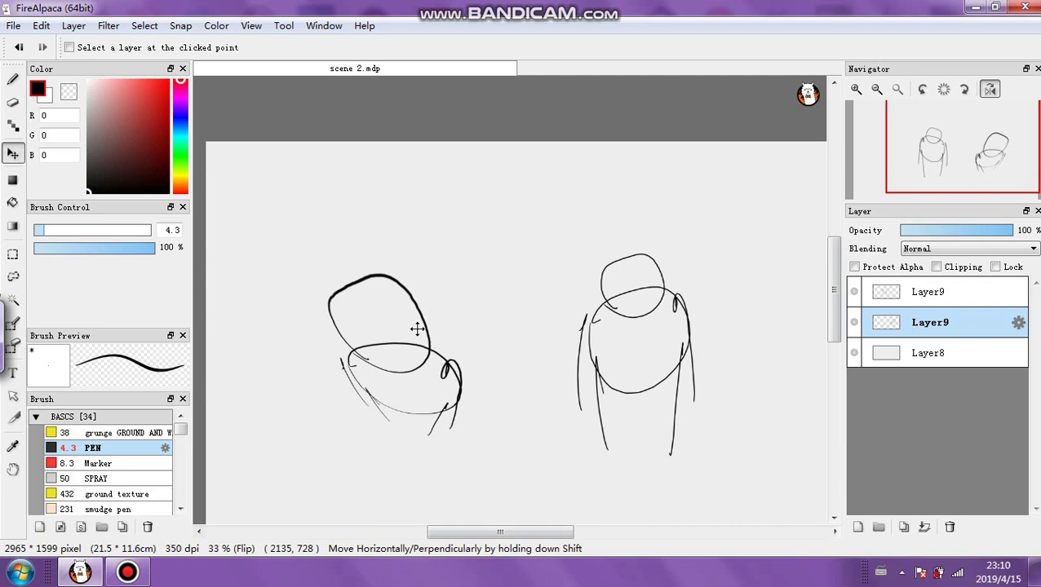
left_click(923, 231)
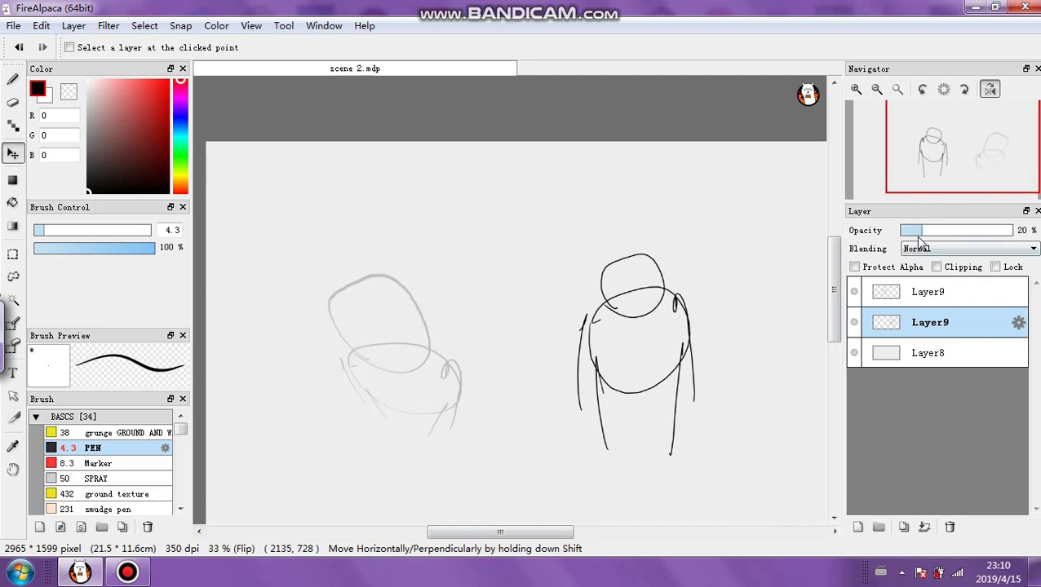
Add a new layer above the faded distorted figure and set its opacity to 53%
left_click(858, 527)
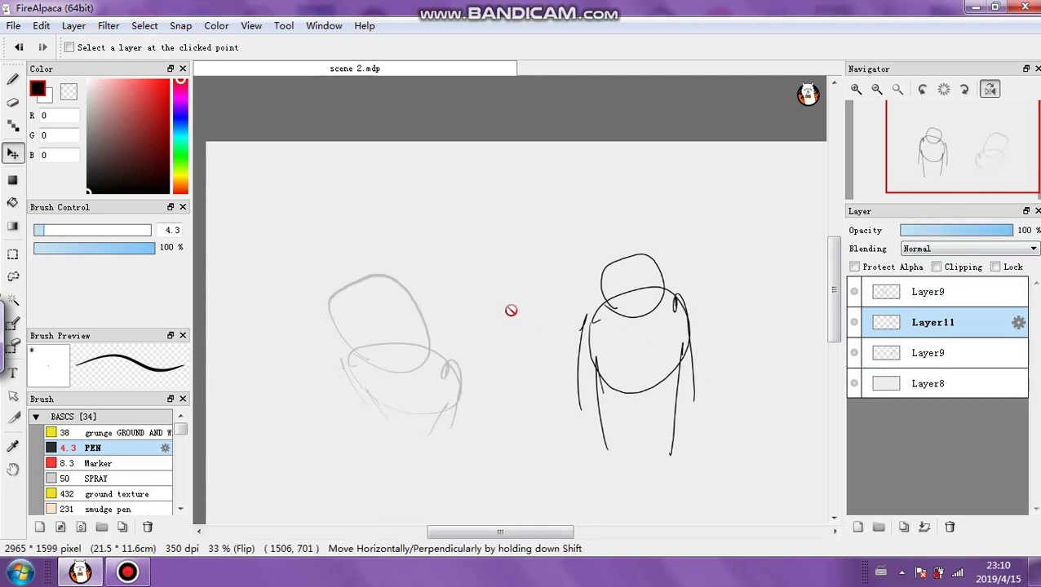
key("b")
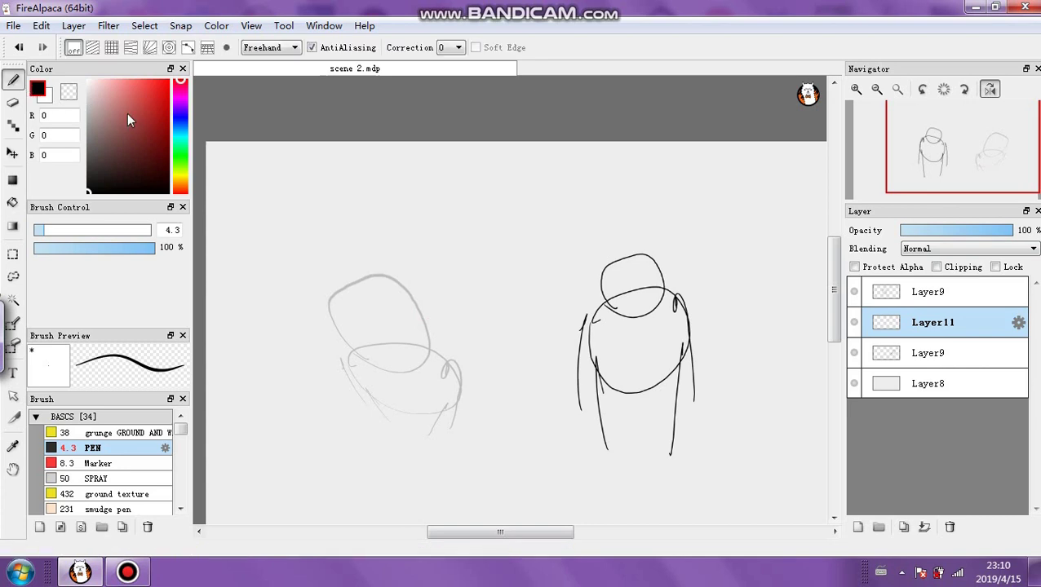
left_click(970, 232)
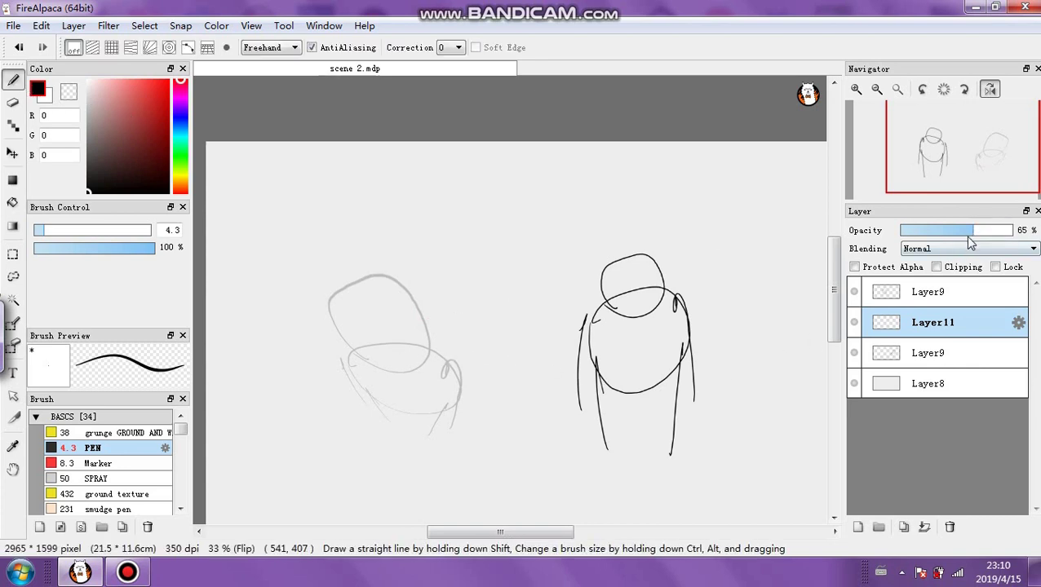
left_click_drag(959, 234, 953, 234)
Redraw the head, tapered torso, shoulder and small legs over the distorted guide, and hide the guide layer
mouse_move(351, 295)
left_mouse_down()
mouse_move(408, 367)
mouse_move(349, 299)
mouse_move(380, 368)
mouse_move(440, 339)
mouse_move(400, 365)
mouse_move(368, 324)
mouse_move(439, 310)
left_mouse_up()
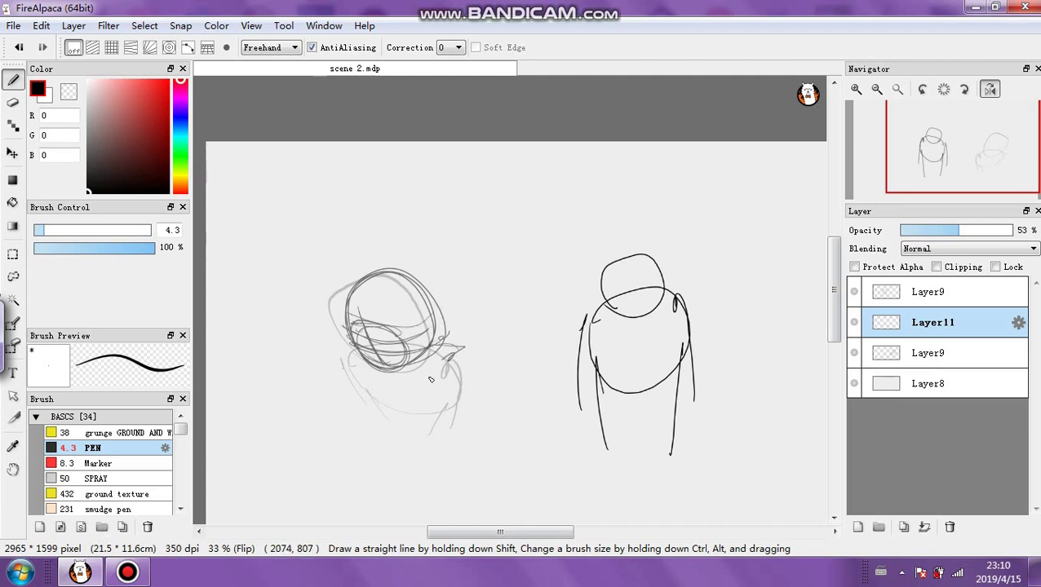
mouse_move(431, 380)
left_mouse_down()
mouse_move(345, 367)
mouse_move(377, 412)
mouse_move(437, 380)
mouse_move(438, 367)
left_mouse_up()
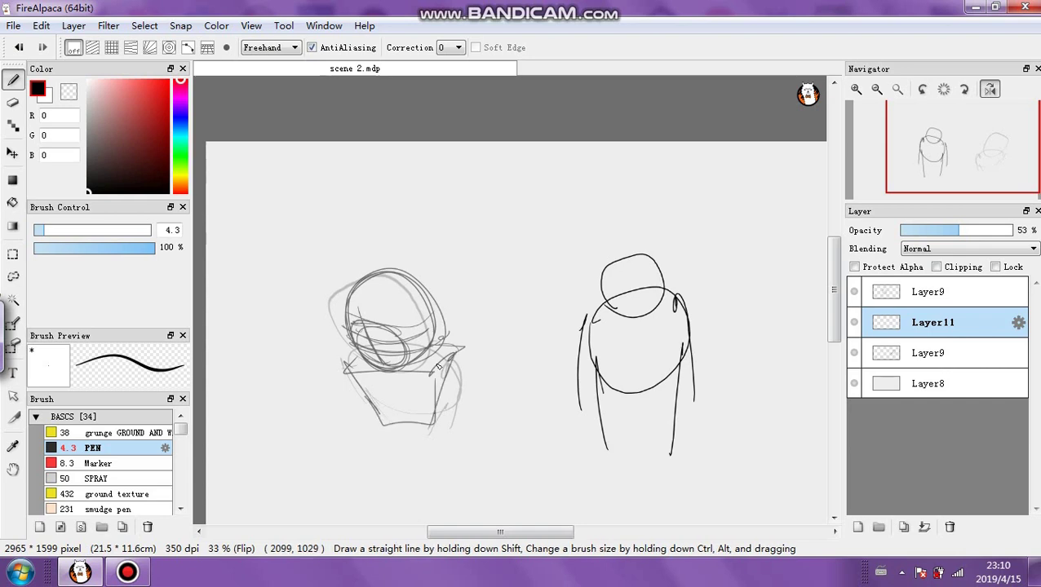
left_click_drag(345, 368, 432, 377)
left_click_drag(435, 379, 351, 367)
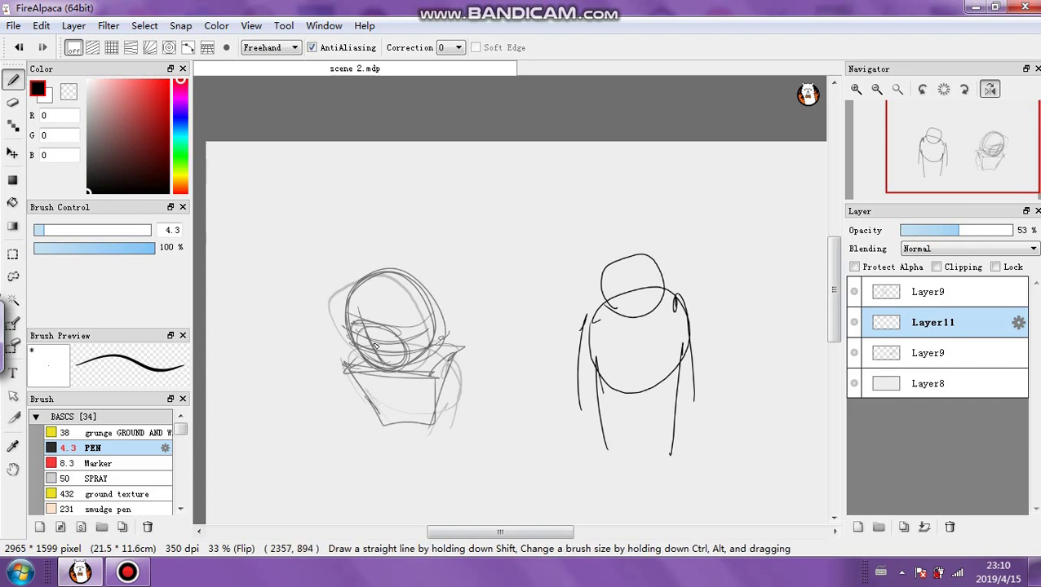
mouse_move(451, 375)
left_mouse_down()
mouse_move(457, 366)
mouse_move(450, 435)
left_mouse_up()
mouse_move(359, 395)
left_mouse_down()
mouse_move(372, 416)
mouse_move(416, 418)
mouse_move(379, 406)
mouse_move(386, 413)
left_mouse_up()
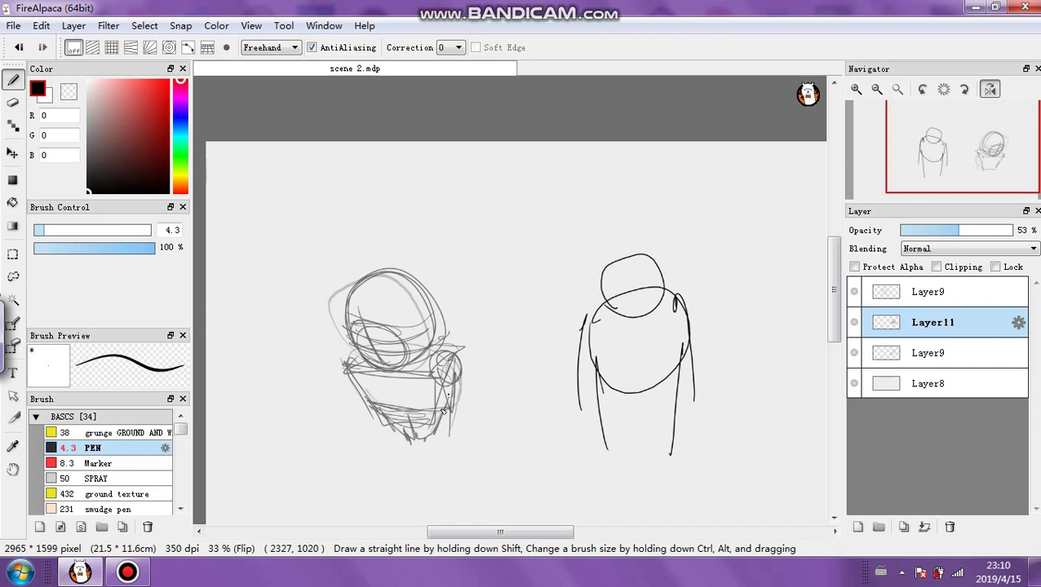
mouse_move(448, 394)
left_mouse_down()
mouse_move(437, 445)
mouse_move(398, 454)
mouse_move(437, 425)
left_mouse_up()
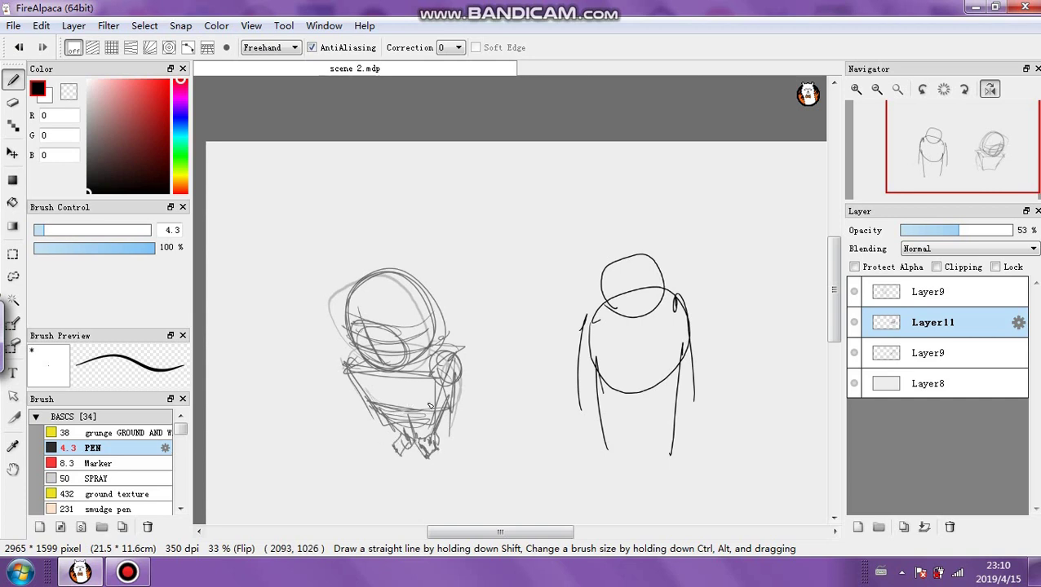
left_click(854, 352)
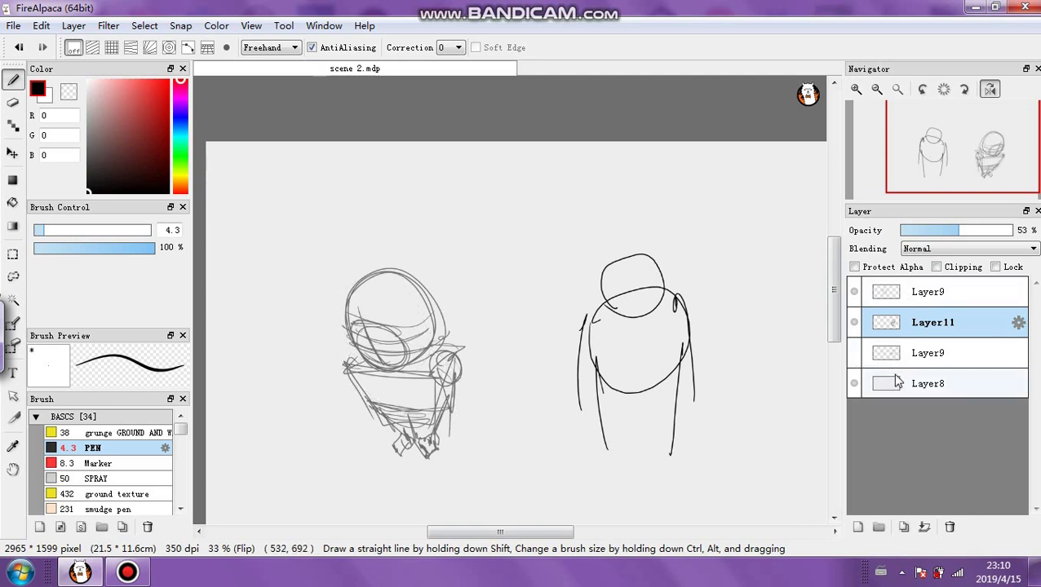
Delete the redrawn sketch layer and the faded distorted figure layer, keeping the upright figure
left_click(952, 528)
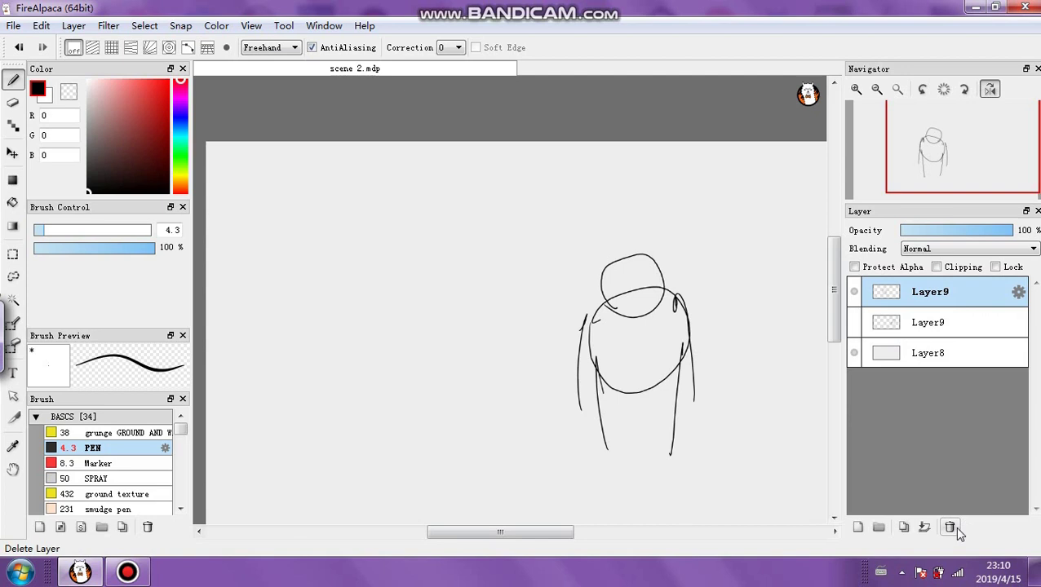
left_click(854, 322)
left_click(881, 324)
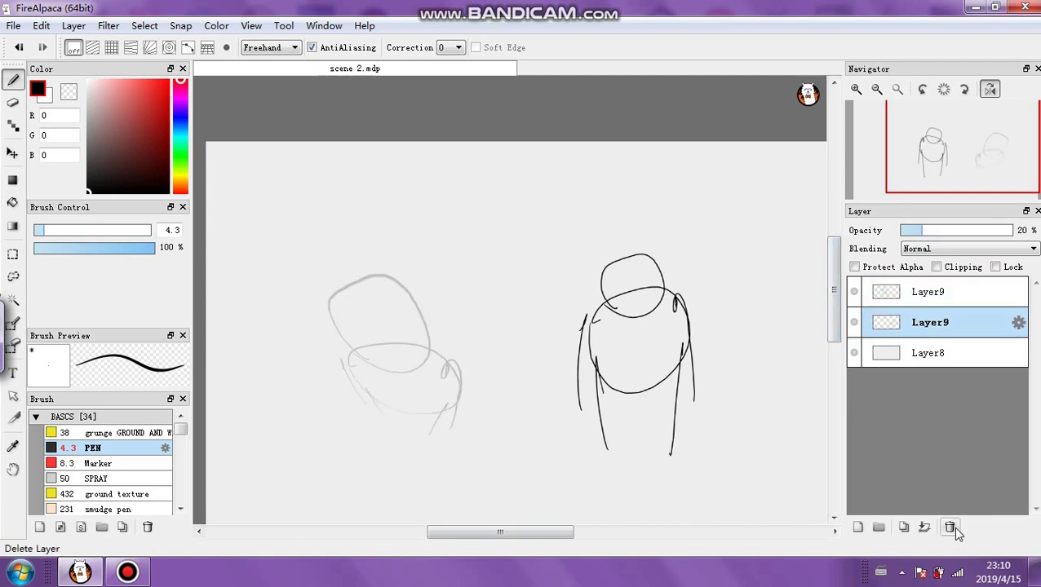
left_click(953, 528)
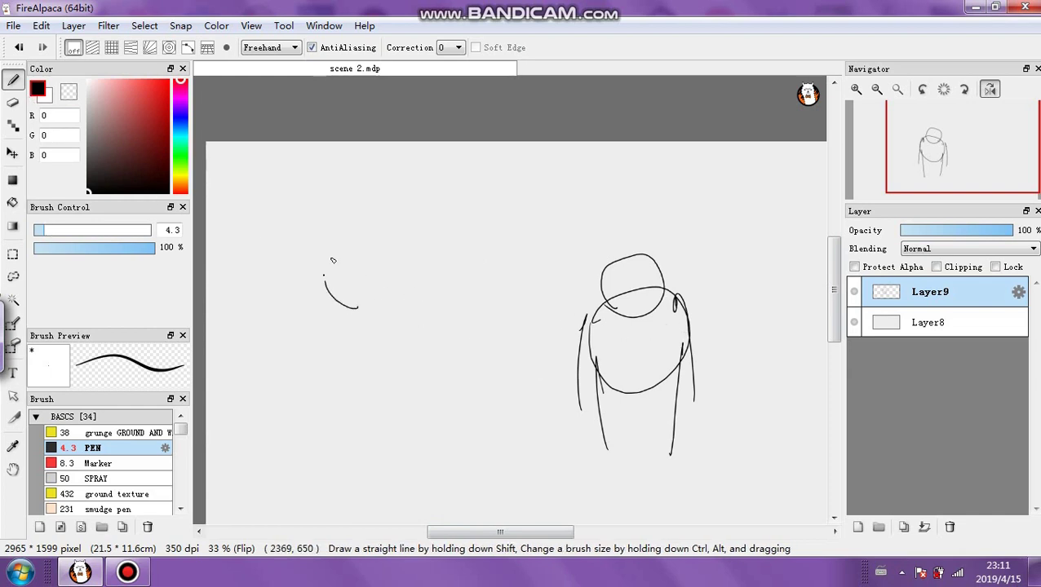
Draw a large round head beside the upright figure, with a curved guide line across the lower face
left_click_drag(333, 260, 329, 253)
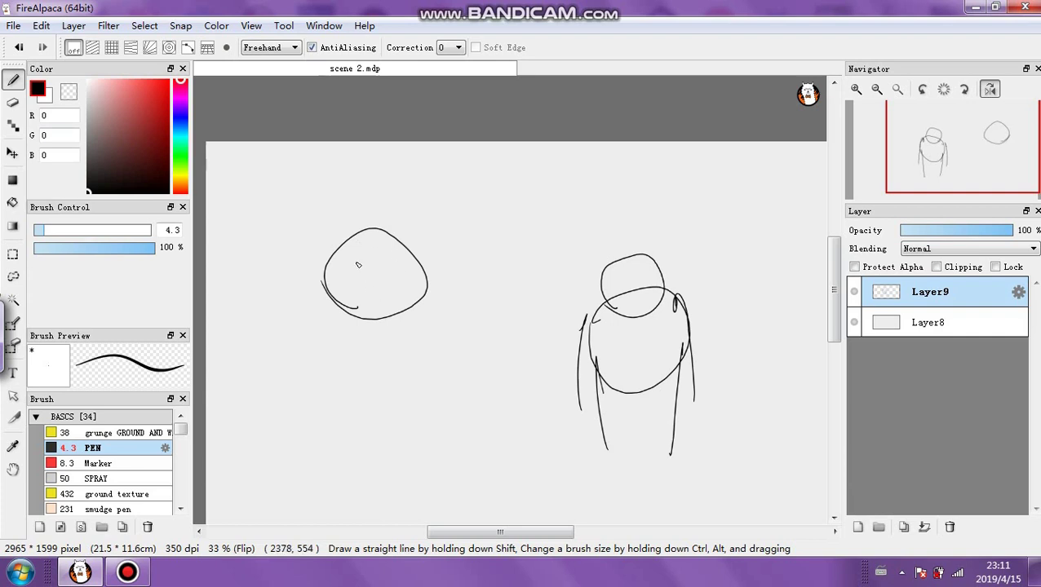
mouse_move(317, 316)
left_mouse_down()
mouse_move(351, 412)
mouse_move(313, 330)
left_mouse_up()
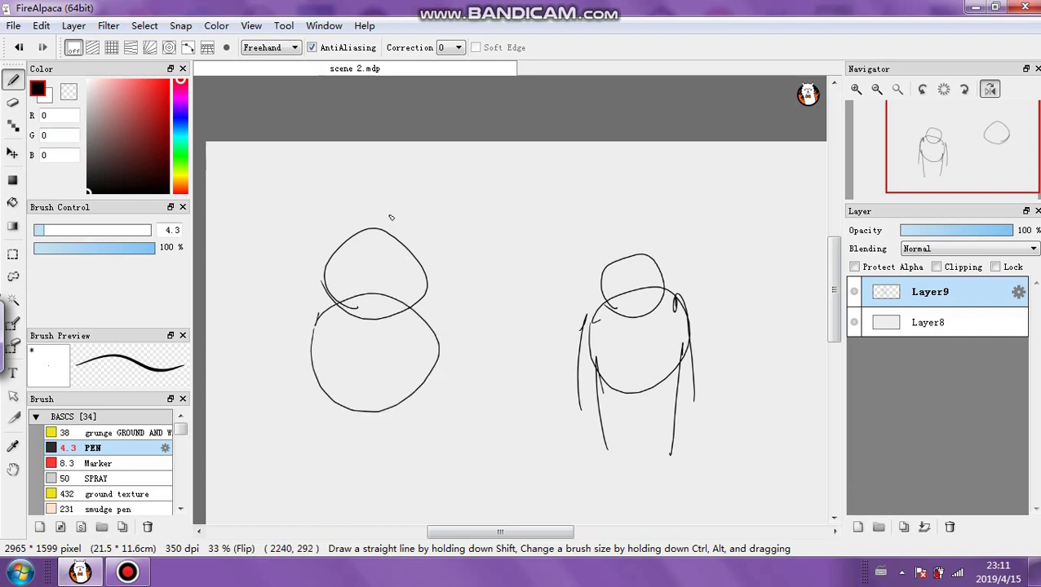
key("ctrl+z")
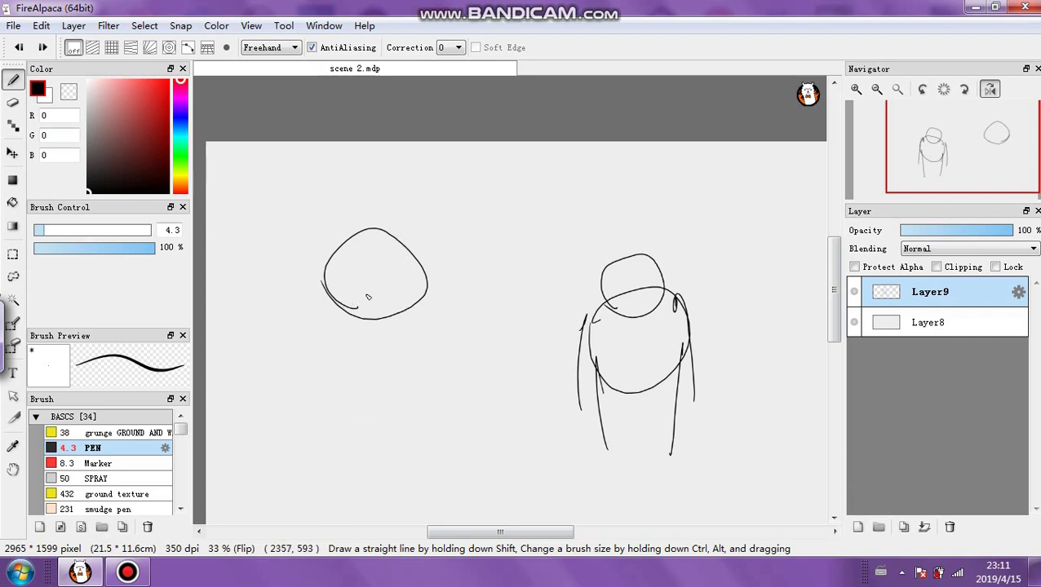
mouse_move(330, 278)
left_mouse_down()
mouse_move(395, 305)
mouse_move(423, 290)
mouse_move(379, 314)
mouse_move(404, 266)
mouse_move(379, 317)
left_mouse_up()
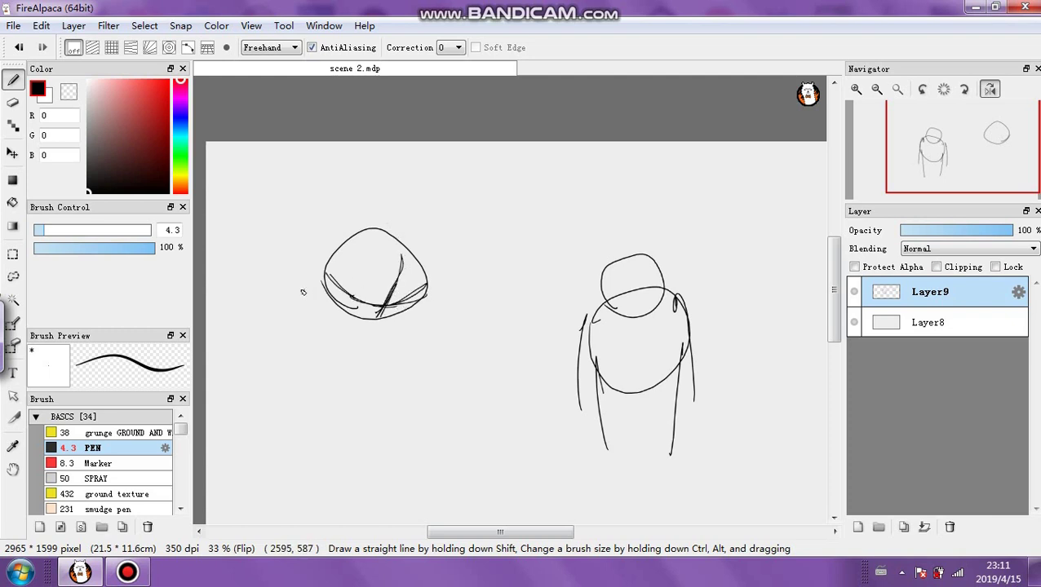
Sketch a rounded torso overlapping the bottom of the head, with a circular shoulder on each side
mouse_move(302, 293)
left_mouse_down()
mouse_move(351, 377)
mouse_move(382, 321)
mouse_move(341, 368)
left_mouse_up()
mouse_move(336, 280)
left_mouse_down()
mouse_move(341, 320)
mouse_move(330, 313)
left_mouse_up()
mouse_move(429, 295)
left_mouse_down()
mouse_move(416, 325)
mouse_move(392, 330)
left_mouse_up()
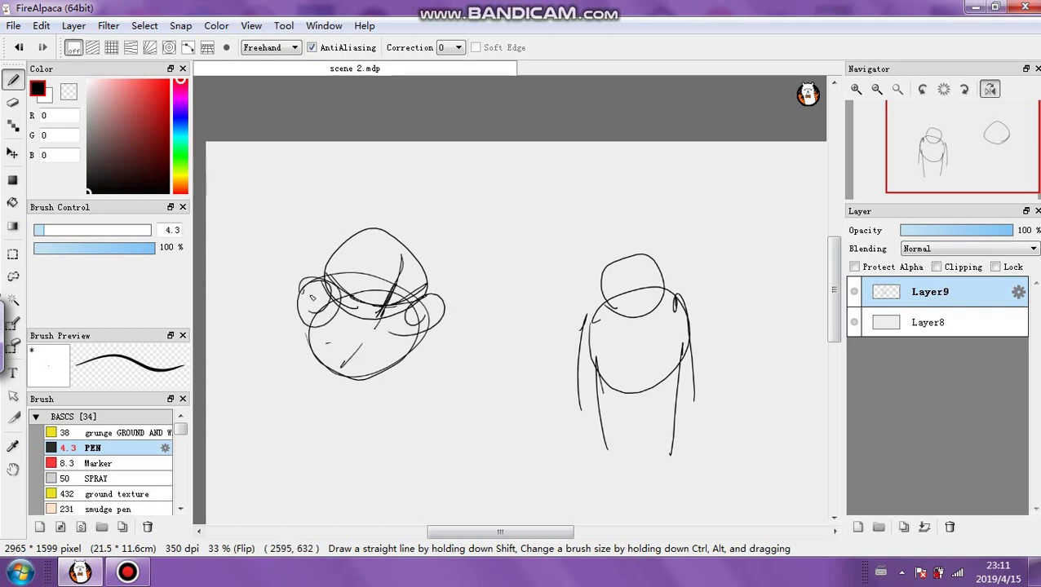
Sketch one arm folded across the chest and the other raised beside the face, with long straight lines extending outward
mouse_move(311, 297)
left_mouse_down()
mouse_move(325, 351)
mouse_move(359, 339)
mouse_move(367, 368)
mouse_move(396, 349)
left_mouse_up()
left_click_drag(417, 312, 488, 337)
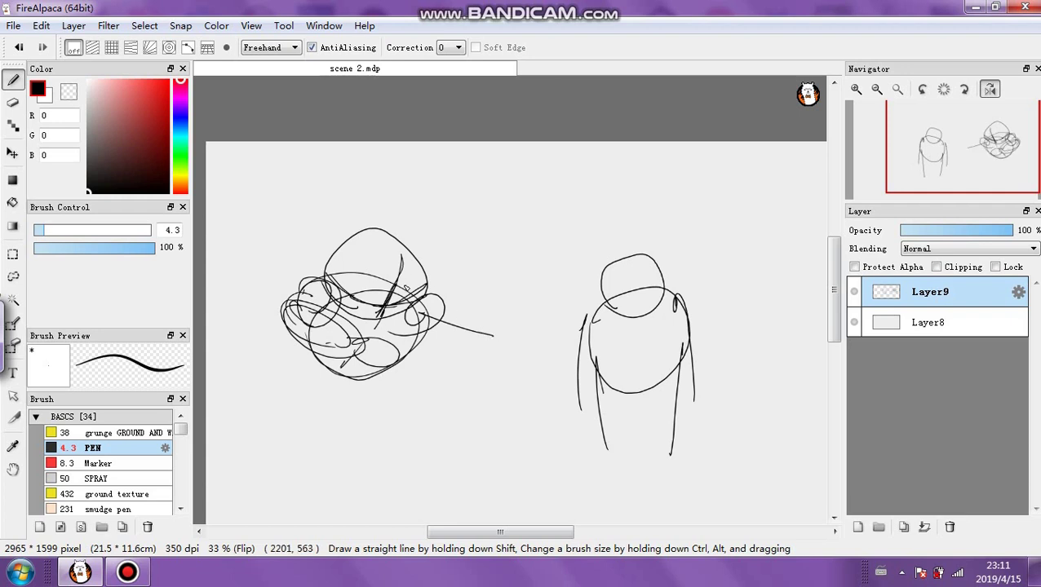
mouse_move(411, 288)
left_mouse_down()
mouse_move(401, 286)
mouse_move(457, 302)
left_mouse_up()
left_click_drag(407, 271, 484, 323)
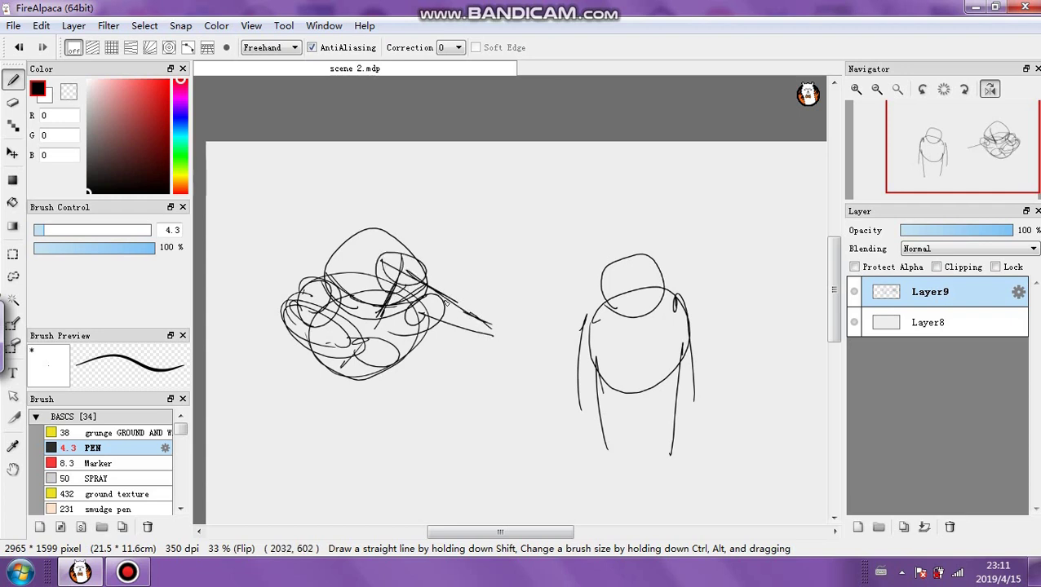
left_click_drag(370, 335, 380, 355)
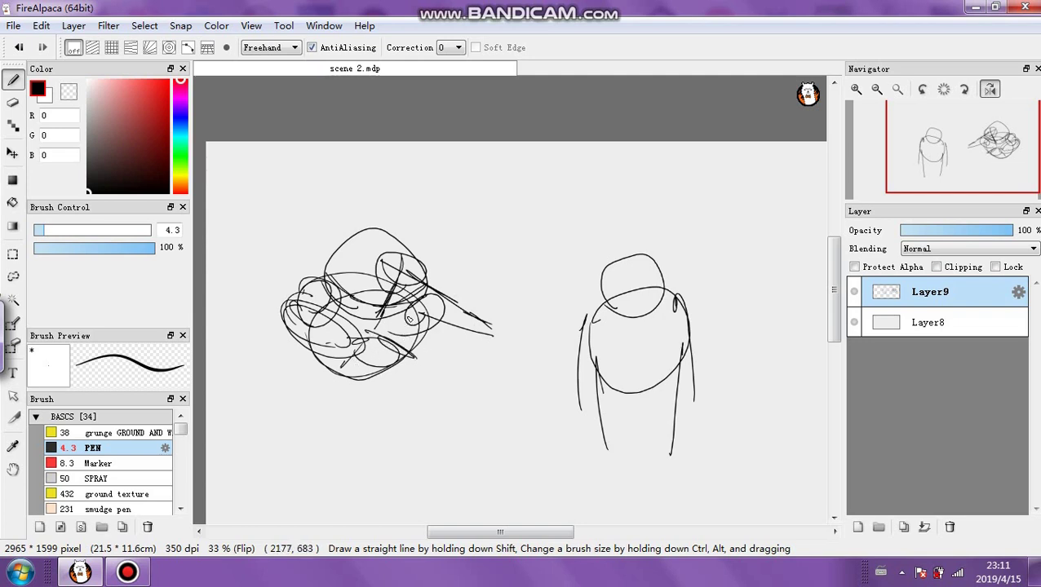
key("ctrl+z")
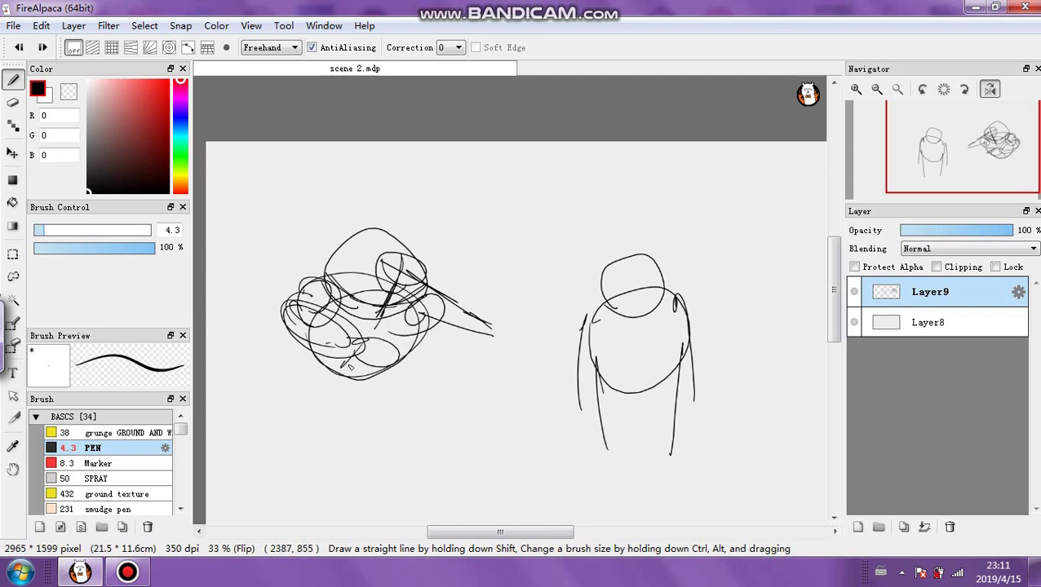
Sketch a tilted box for the hips below the torso, with hatching strokes along its lower edge
mouse_move(350, 367)
left_mouse_down()
mouse_move(319, 390)
mouse_move(386, 422)
mouse_move(427, 369)
left_mouse_up()
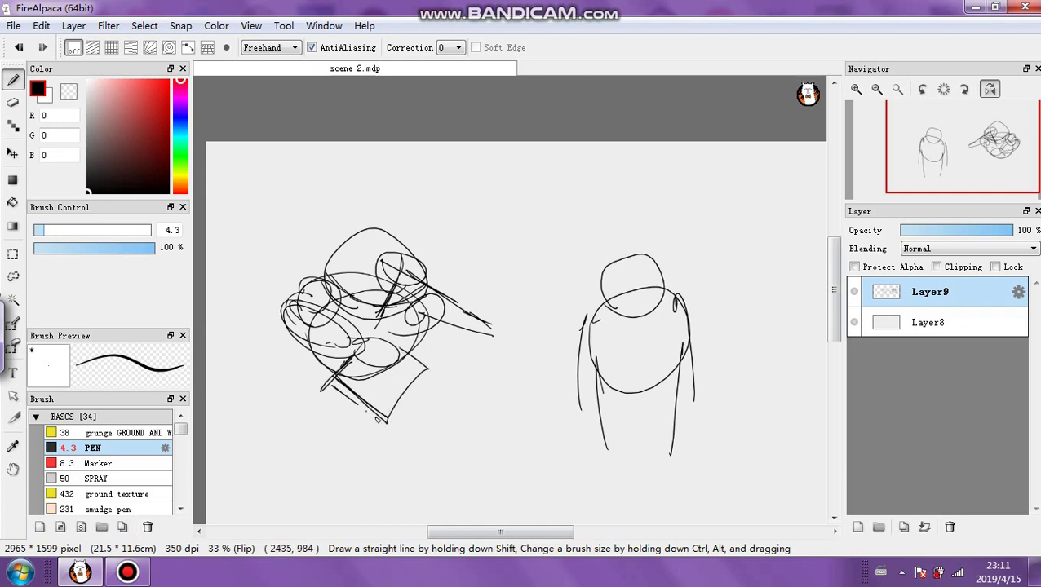
left_click_drag(378, 421, 379, 425)
left_click_drag(328, 390, 366, 426)
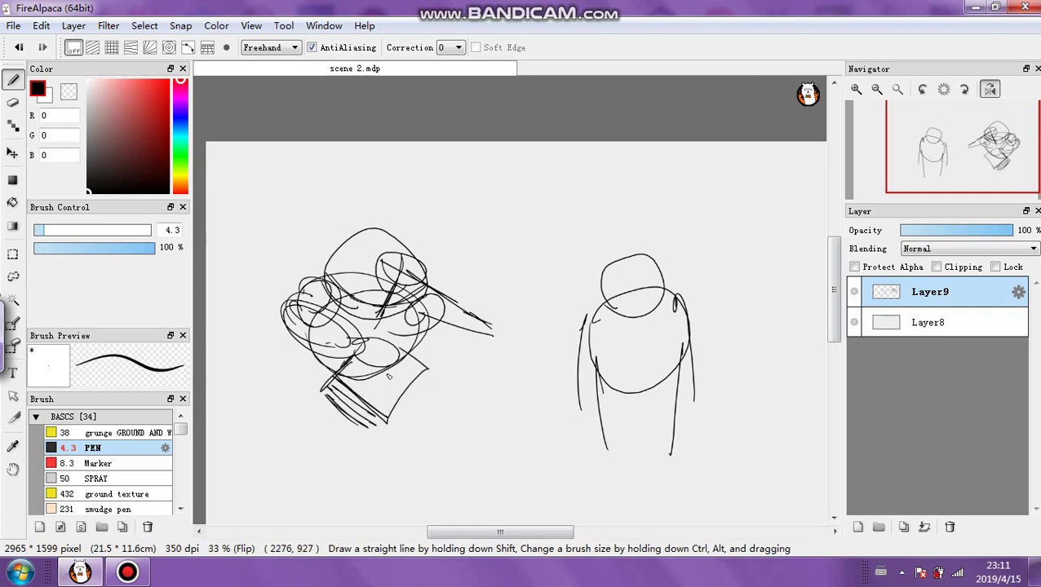
Sketch the front leg extending down from the hips and the rear leg bent up behind in a running pose
left_click_drag(393, 365, 426, 408)
mouse_move(346, 372)
left_mouse_down()
mouse_move(388, 414)
mouse_move(364, 406)
mouse_move(420, 405)
mouse_move(371, 383)
mouse_move(391, 429)
mouse_move(416, 436)
mouse_move(384, 420)
mouse_move(383, 462)
mouse_move(401, 479)
left_mouse_up()
left_click_drag(417, 394, 413, 471)
mouse_move(385, 371)
left_mouse_down()
mouse_move(412, 470)
mouse_move(383, 408)
left_mouse_up()
left_click_drag(384, 407, 388, 482)
mouse_move(346, 398)
left_mouse_down()
mouse_move(323, 432)
mouse_move(310, 375)
mouse_move(304, 447)
mouse_move(267, 408)
mouse_move(304, 406)
mouse_move(263, 406)
mouse_move(273, 397)
left_mouse_up()
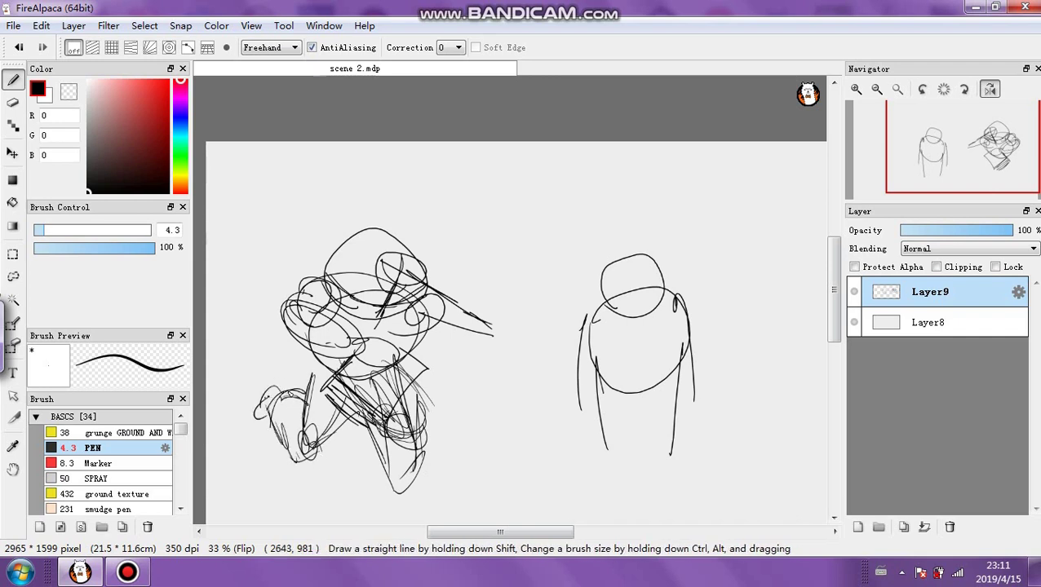
Add the pointed foot to the front leg and a curved contour line inside the head
left_click_drag(388, 470, 405, 489)
left_click_drag(386, 487, 394, 503)
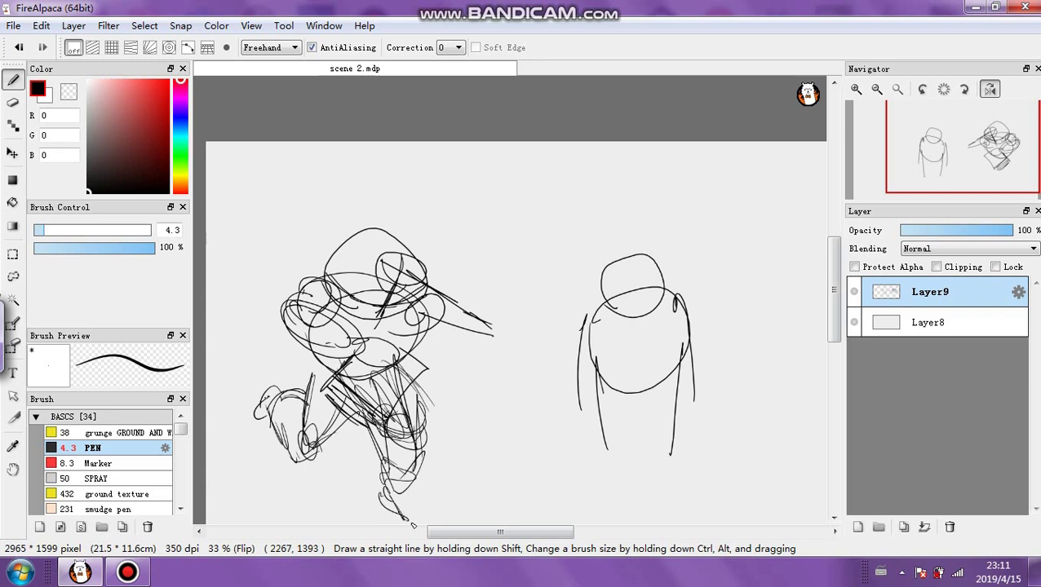
scroll(833, 327, "down", 1)
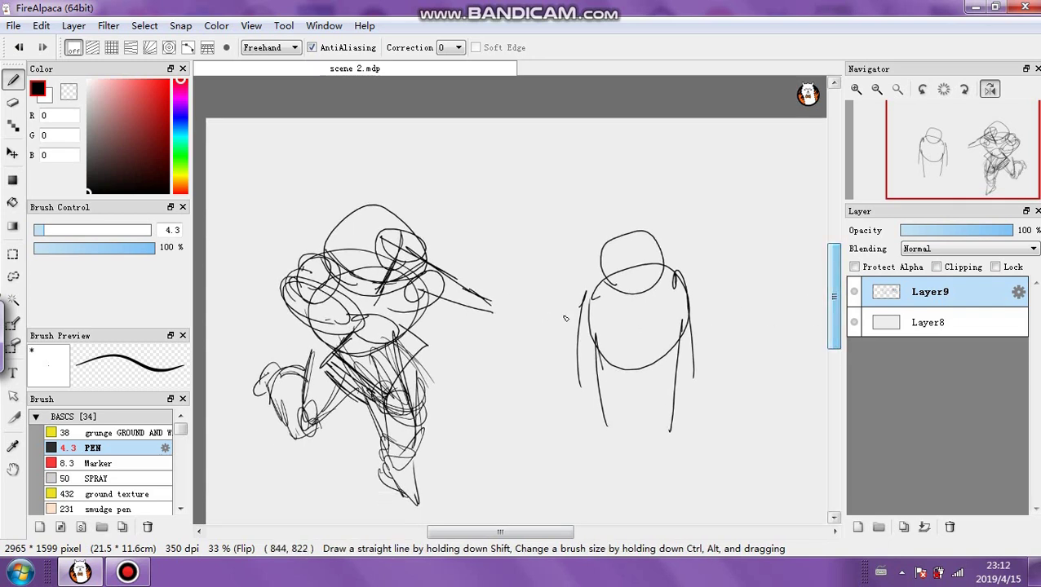
mouse_move(357, 289)
left_mouse_down()
mouse_move(369, 242)
mouse_move(408, 245)
left_mouse_up()
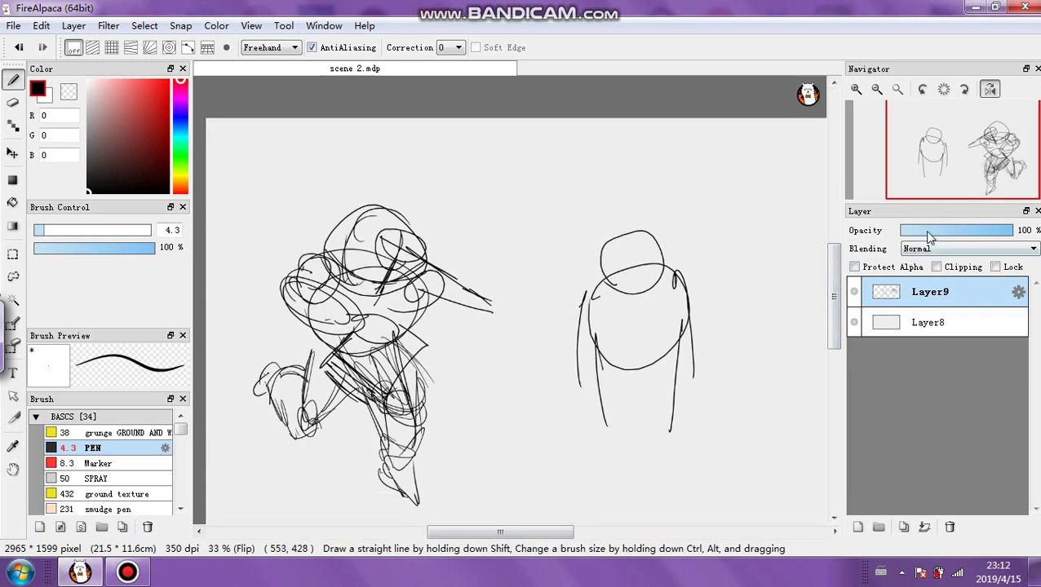
Fade the figures' layer to 7% opacity and enlarge the view of the running figure's head and torso
mouse_move(926, 237)
left_mouse_down()
mouse_move(939, 234)
mouse_move(927, 238)
left_mouse_up()
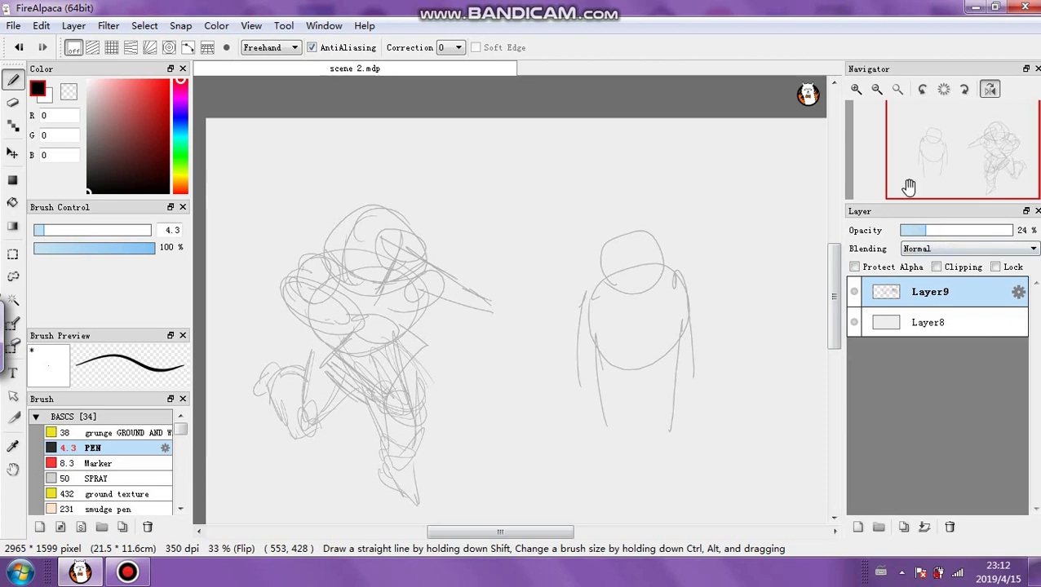
left_click(857, 90)
left_click_drag(506, 539, 475, 539)
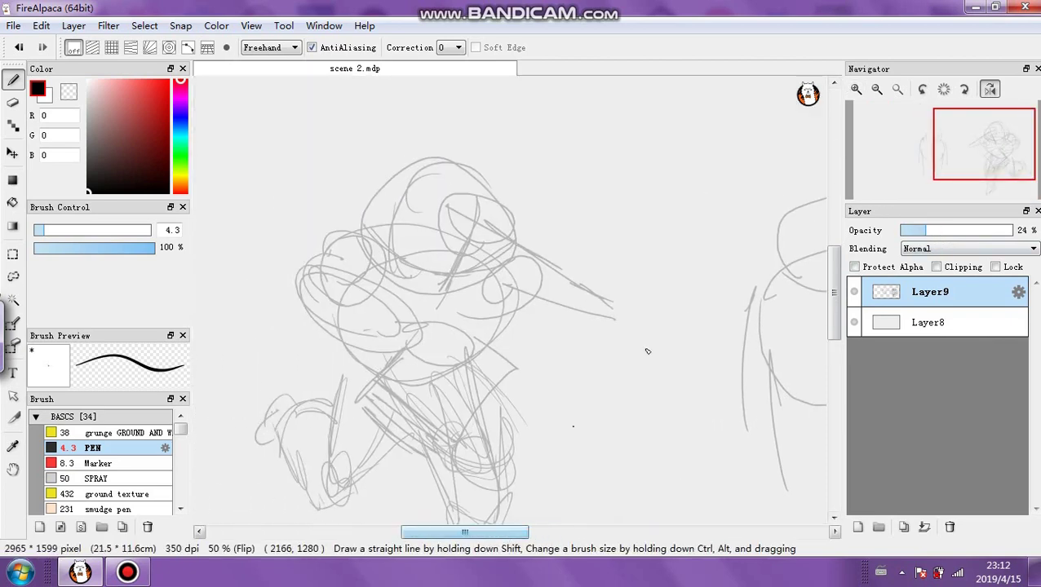
left_click(907, 230)
left_click(855, 89)
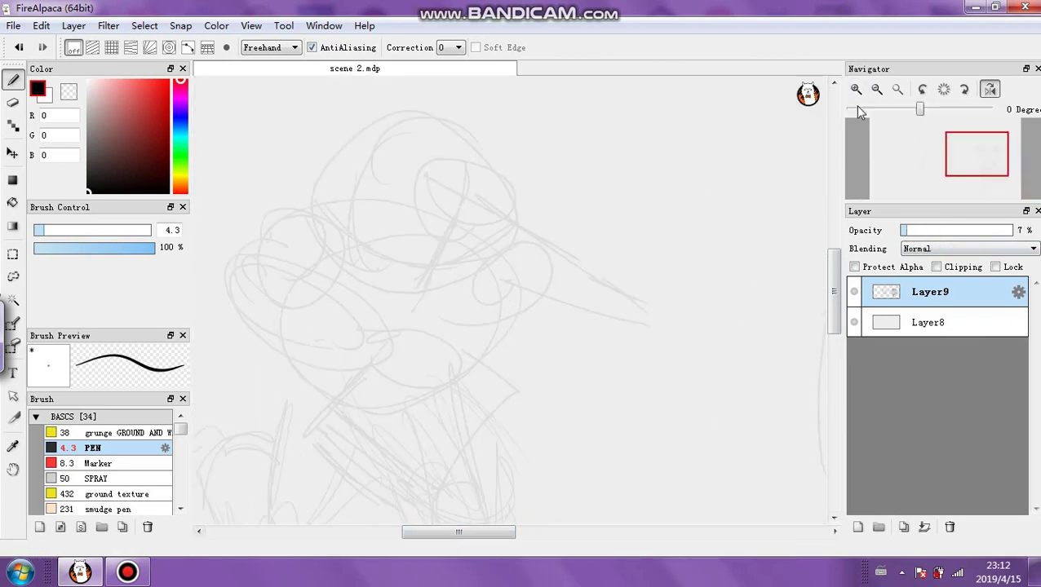
scroll(447, 292, "up", 2)
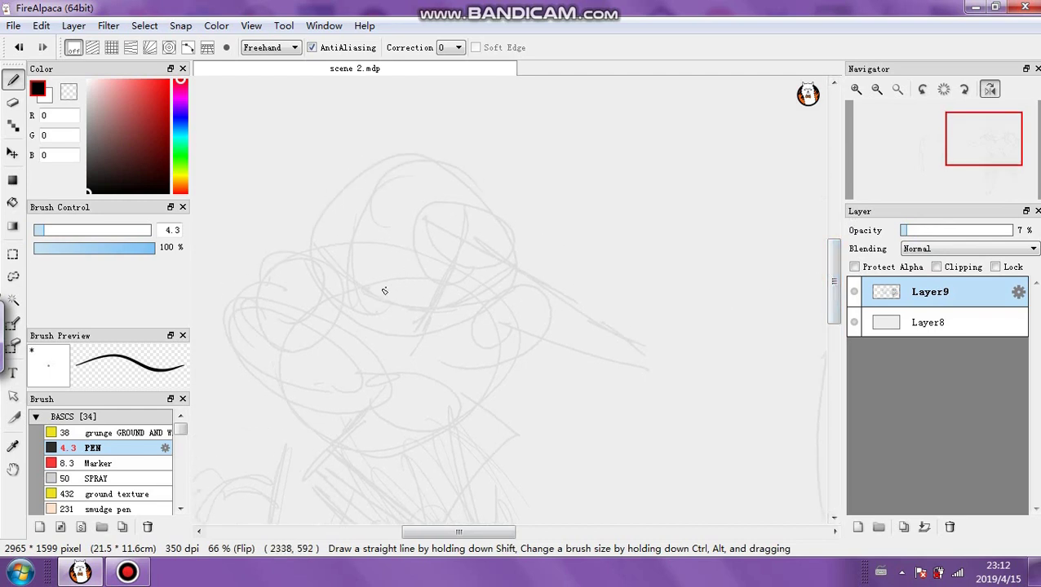
Add a new layer above the faded sketch and set the pen size to 4
left_click(53, 233)
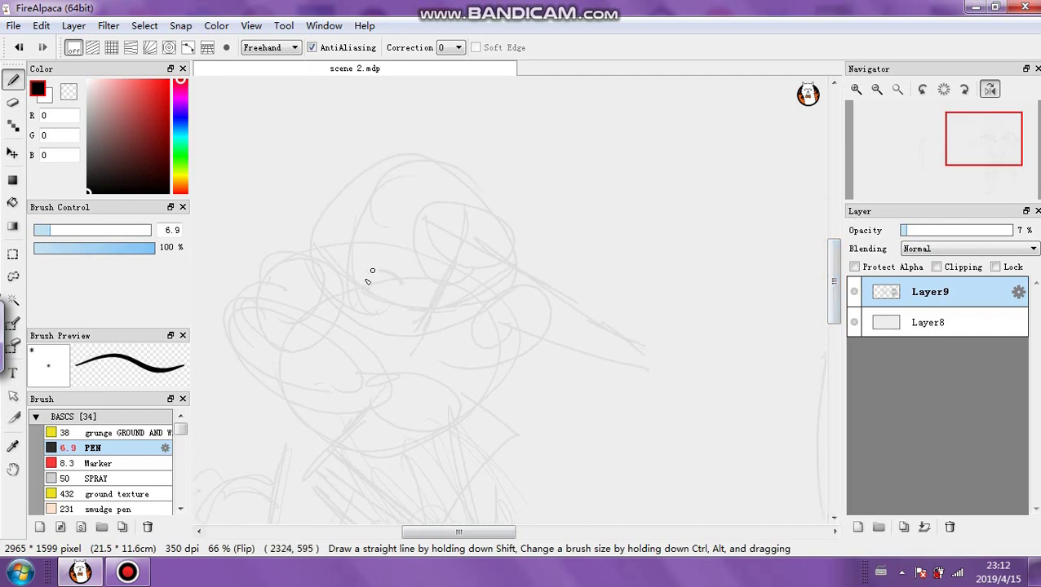
left_click_drag(372, 271, 399, 324)
left_click(857, 527)
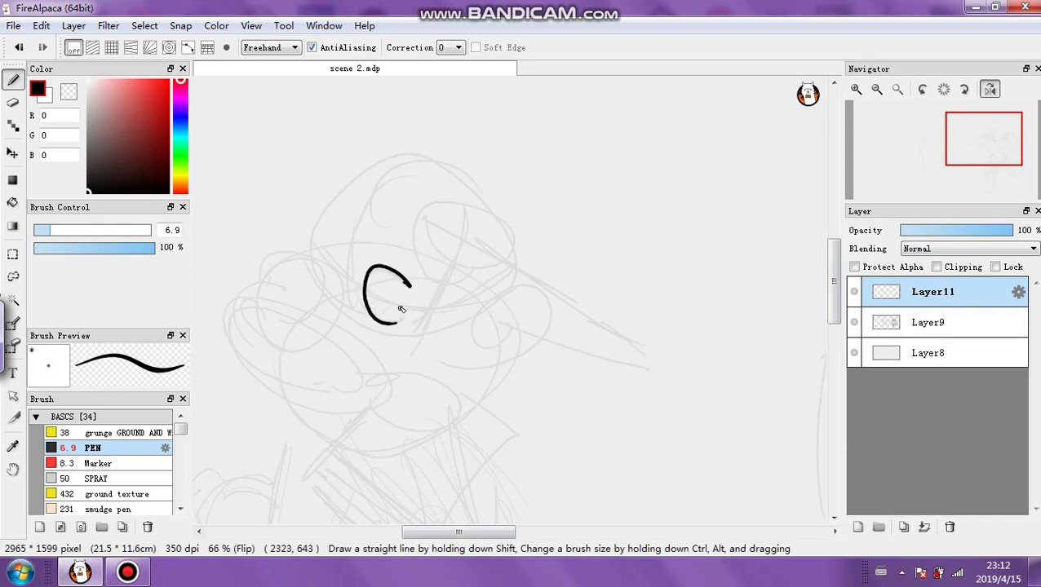
key("ctrl+z")
key("ctrl+z")
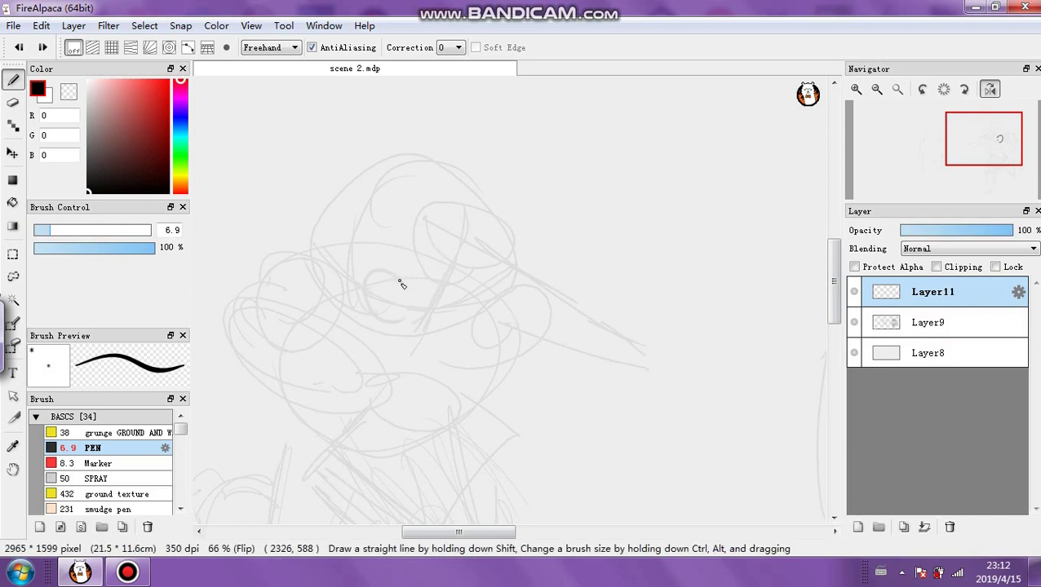
left_click(44, 231)
mouse_move(924, 131)
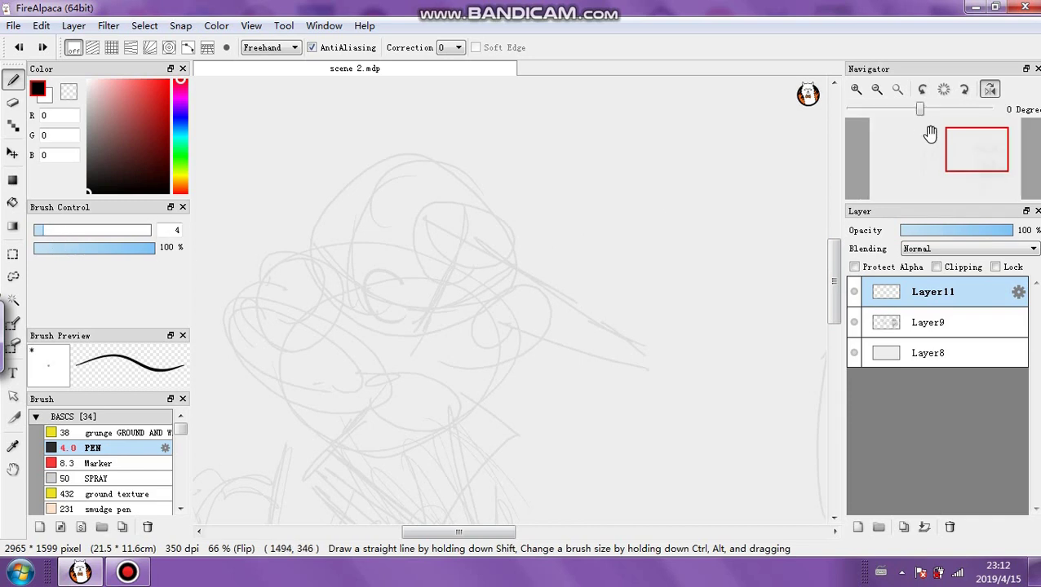
Restore the unmirrored canvas view and outline the hand with spread fingers resting on the figure's forehead
left_click(987, 90)
left_click_drag(545, 533, 578, 535)
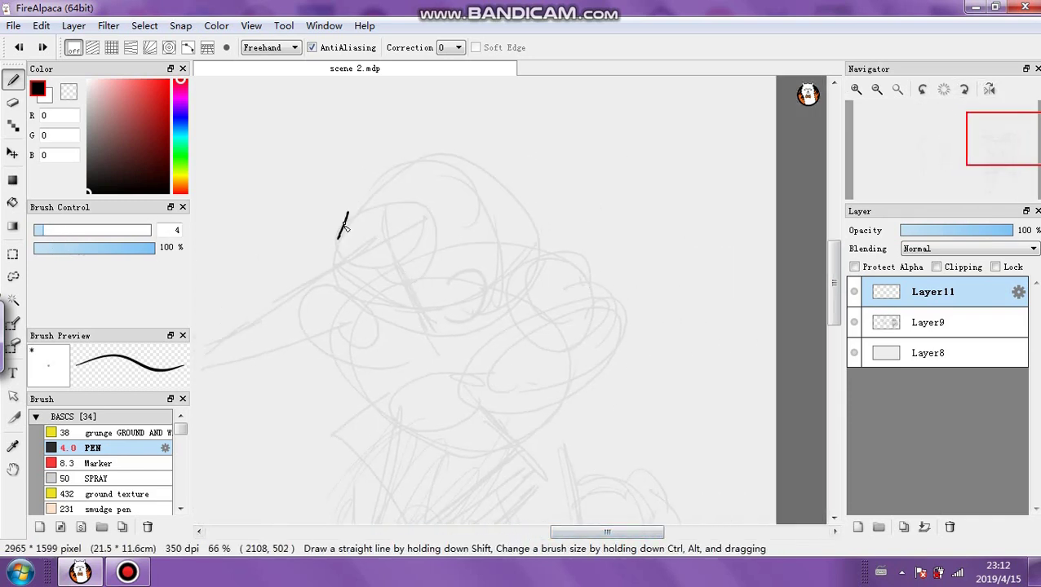
mouse_move(347, 216)
left_mouse_down()
mouse_move(407, 205)
mouse_move(376, 233)
mouse_move(416, 242)
left_mouse_up()
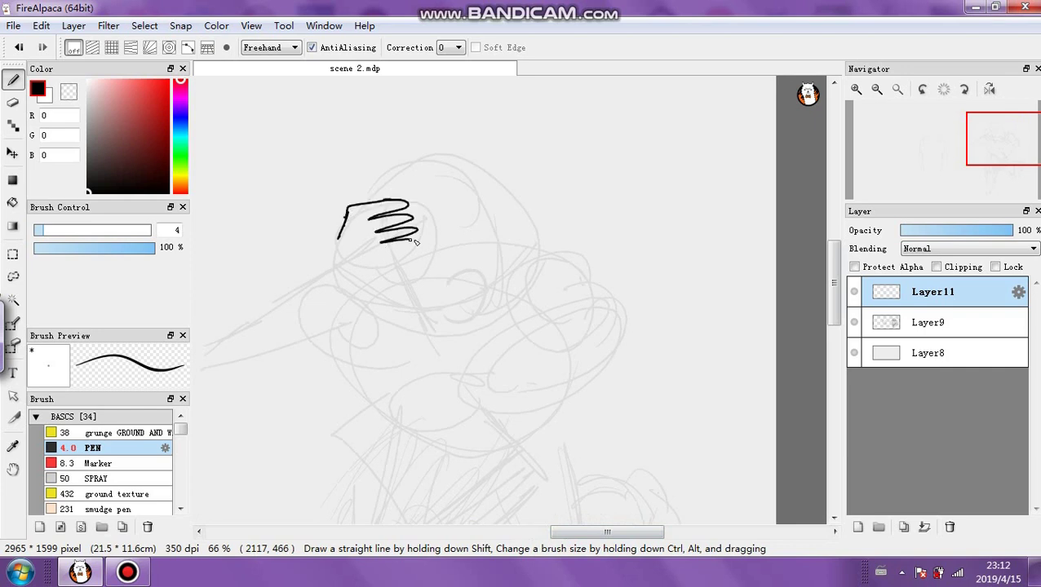
left_click_drag(364, 263, 334, 239)
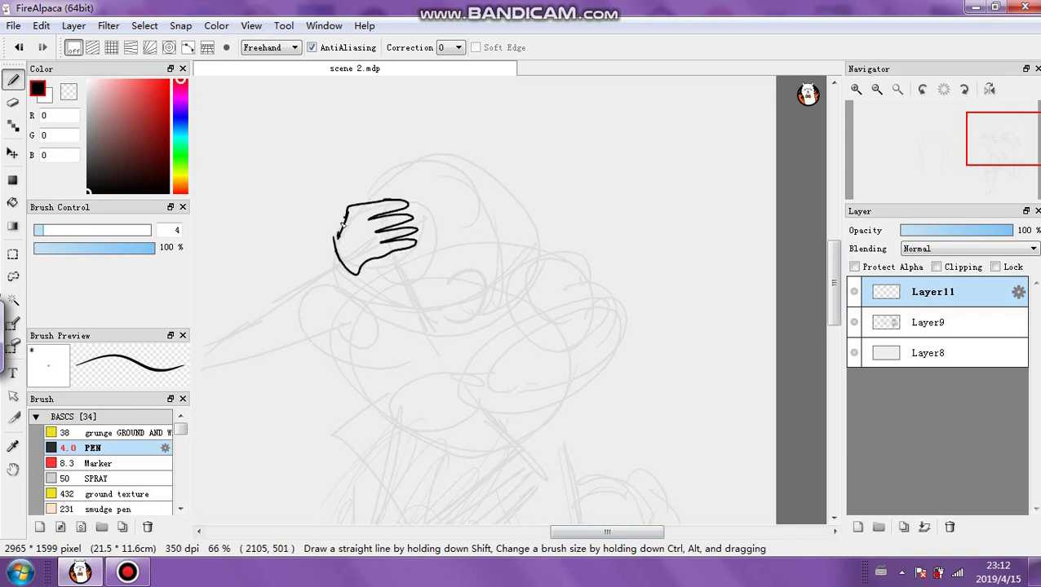
Outline the head around the hand, adding a jagged fringe, frowning eyes and brows, and the curved jaw and chin
left_click_drag(383, 286, 413, 264)
left_click_drag(423, 265, 432, 252)
mouse_move(356, 211)
left_mouse_down()
mouse_move(369, 177)
mouse_move(487, 178)
left_mouse_up()
mouse_move(457, 167)
left_mouse_down()
mouse_move(489, 196)
mouse_move(478, 245)
mouse_move(449, 263)
left_mouse_up()
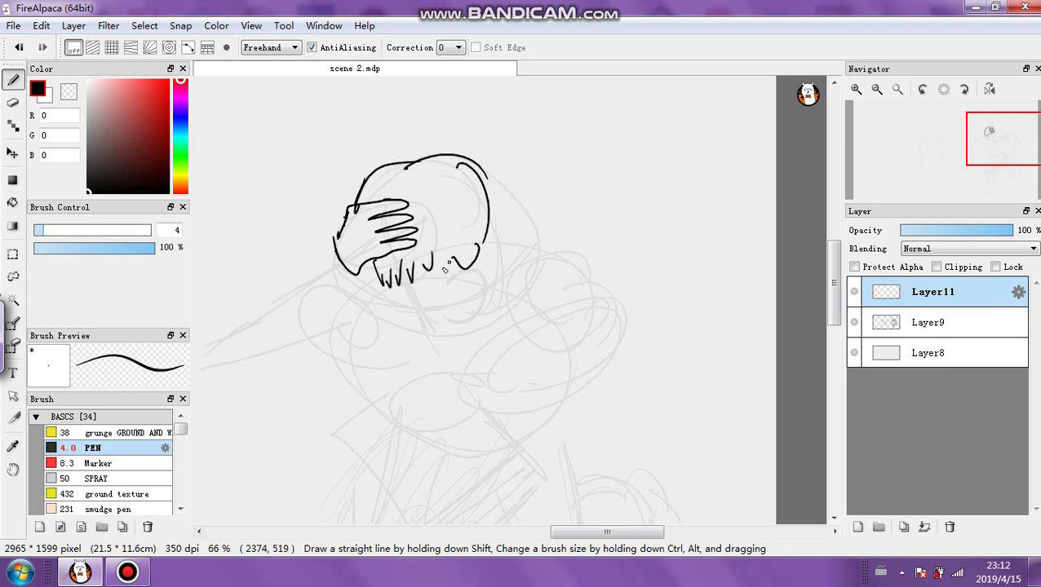
left_click_drag(362, 262, 380, 300)
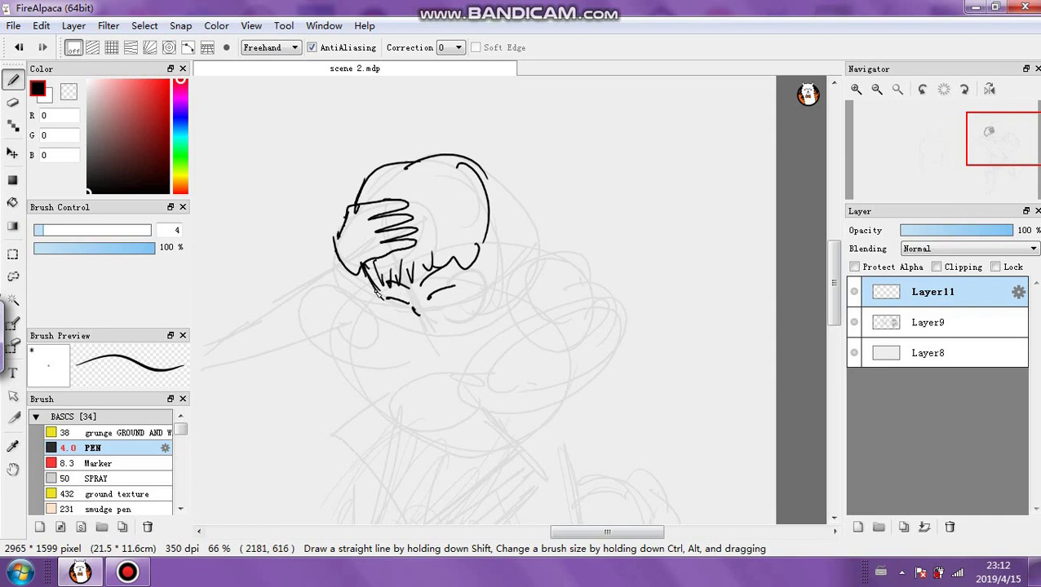
mouse_move(377, 294)
left_mouse_down()
mouse_move(443, 336)
mouse_move(474, 326)
left_mouse_up()
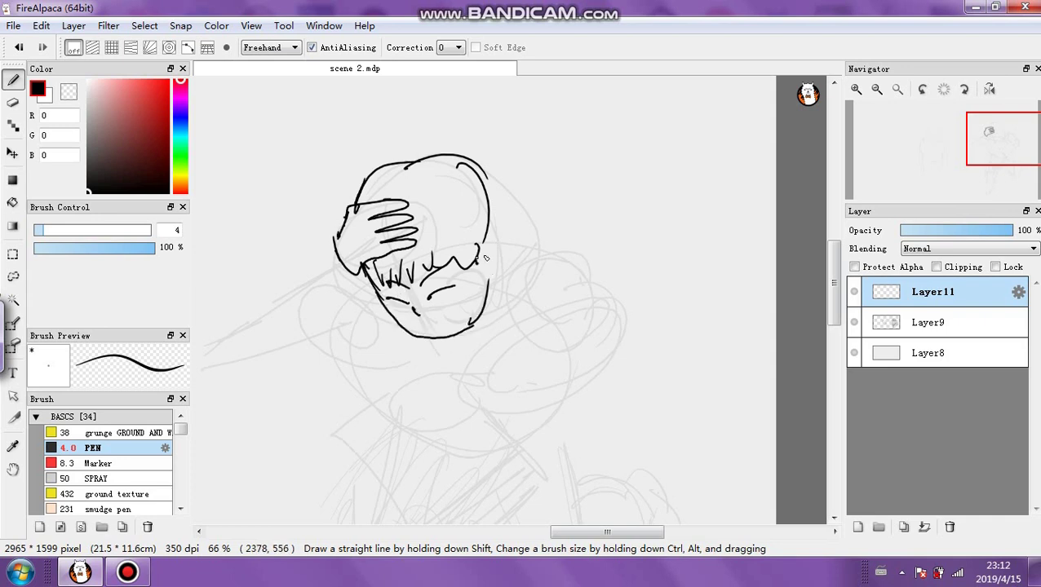
Draw the shoulder, sleeve and bent forearm crossing the chest, ending in a hand with fingers pointing down
mouse_move(487, 209)
left_mouse_down()
mouse_move(490, 277)
mouse_move(489, 232)
mouse_move(535, 257)
left_mouse_up()
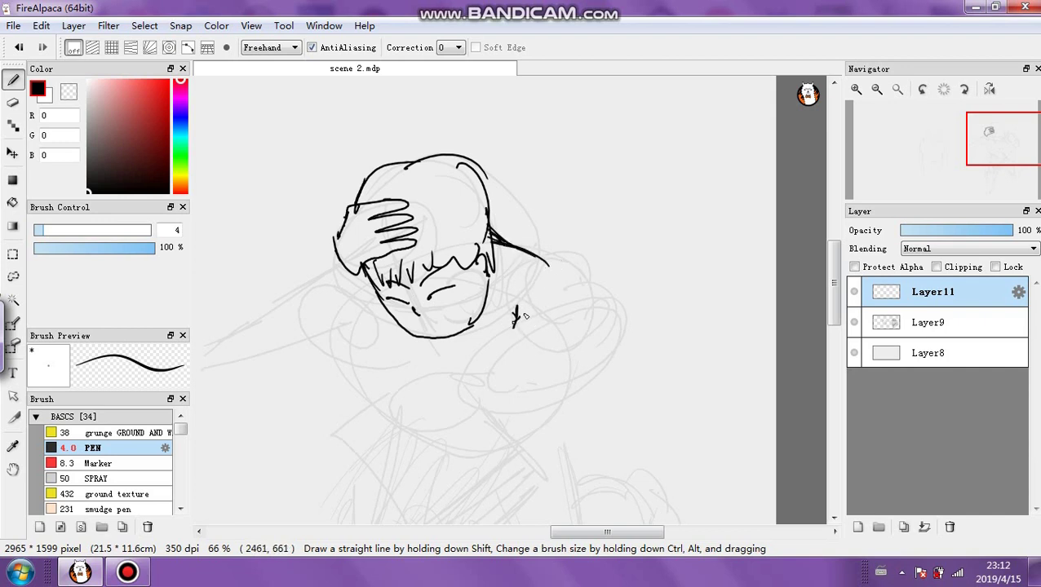
left_click_drag(554, 298, 487, 335)
mouse_move(538, 263)
left_mouse_down()
mouse_move(593, 333)
mouse_move(496, 366)
mouse_move(490, 401)
left_mouse_up()
mouse_move(488, 335)
left_mouse_down()
mouse_move(483, 399)
mouse_move(433, 438)
mouse_move(420, 409)
mouse_move(459, 354)
left_mouse_up()
left_click_drag(834, 296, 833, 316)
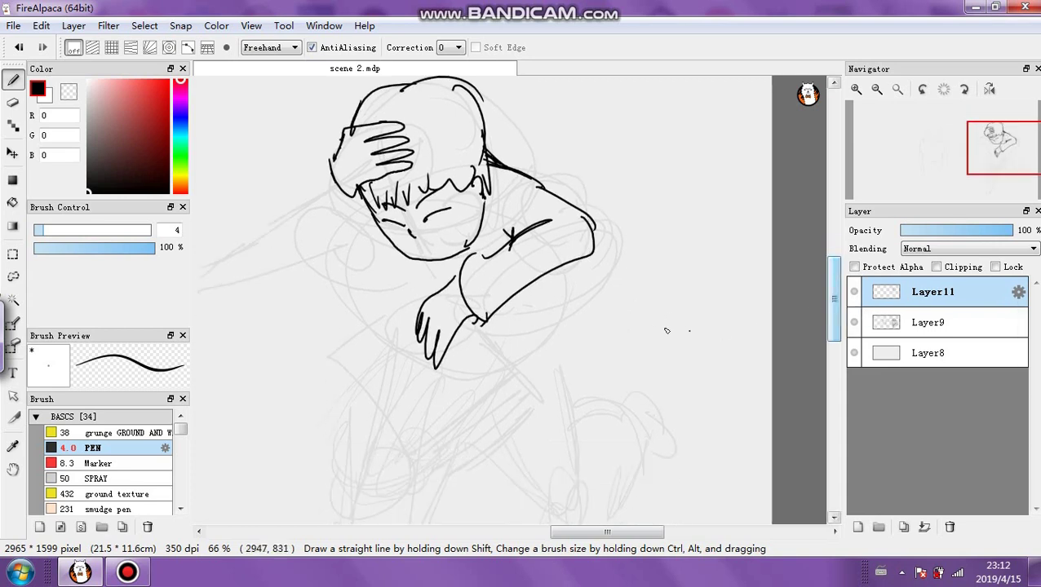
Draw a thick book held under the lowered hand, with its square cover and layered page edges
mouse_move(445, 286)
left_mouse_down()
mouse_move(339, 359)
mouse_move(428, 446)
mouse_move(505, 377)
left_mouse_up()
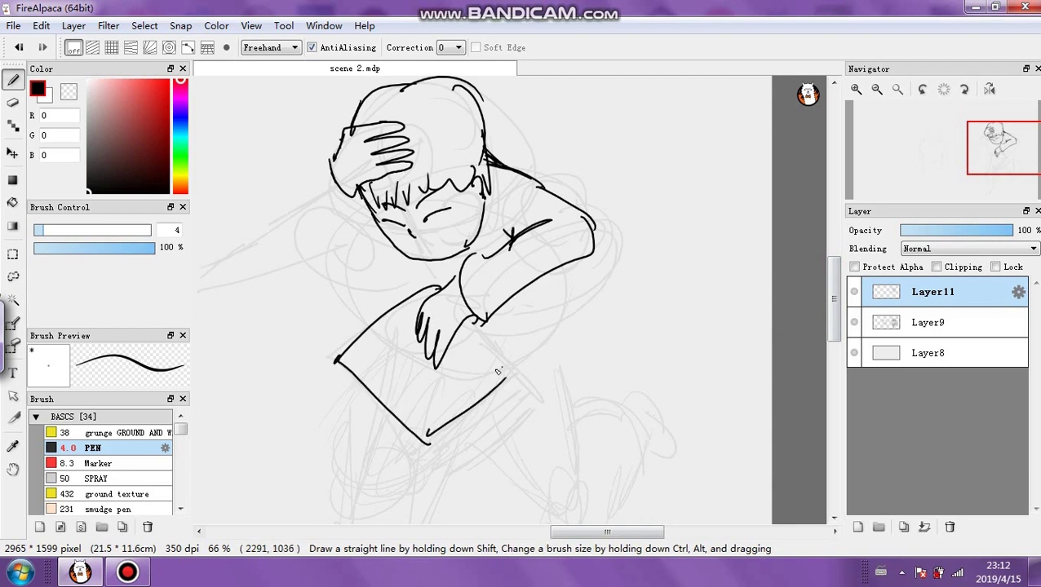
mouse_move(479, 321)
left_mouse_down()
mouse_move(507, 378)
mouse_move(534, 405)
mouse_move(504, 420)
left_mouse_up()
mouse_move(523, 393)
left_mouse_down()
mouse_move(440, 461)
mouse_move(438, 452)
left_mouse_up()
left_click_drag(497, 393, 424, 448)
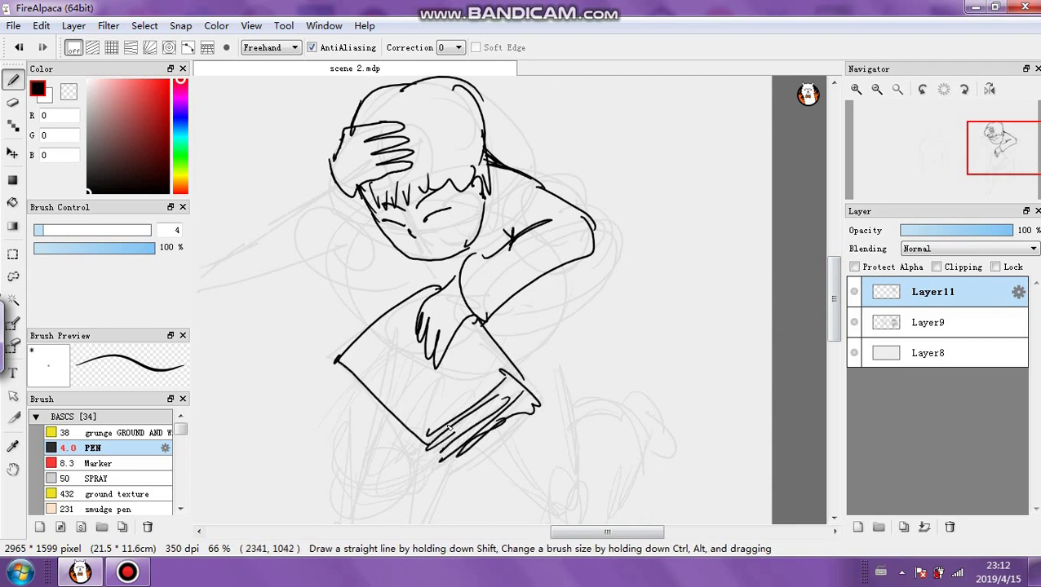
left_click_drag(359, 400, 431, 471)
left_click_drag(390, 391, 387, 400)
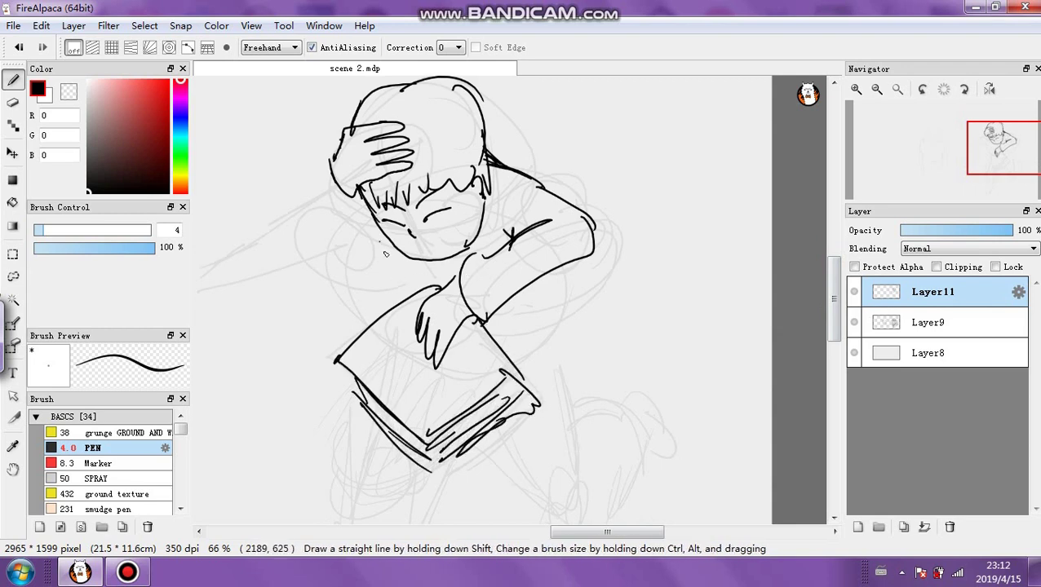
Draw the raised arm with its bent elbow and sleeve, plus the torso sides behind the book
mouse_move(328, 160)
left_mouse_down()
mouse_move(250, 240)
mouse_move(330, 230)
mouse_move(361, 279)
left_mouse_up()
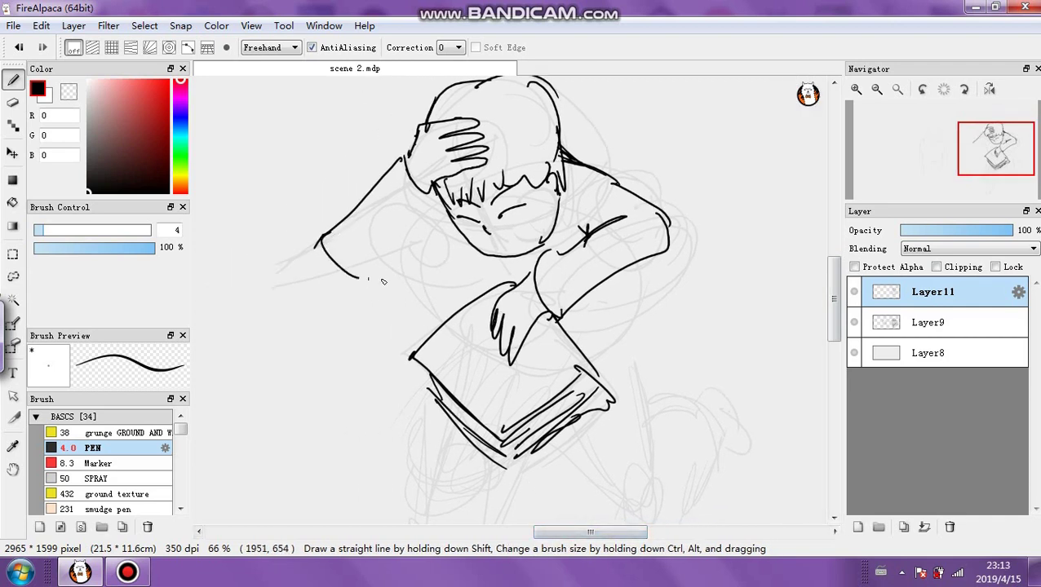
mouse_move(425, 198)
left_mouse_down()
mouse_move(369, 261)
mouse_move(413, 267)
left_mouse_up()
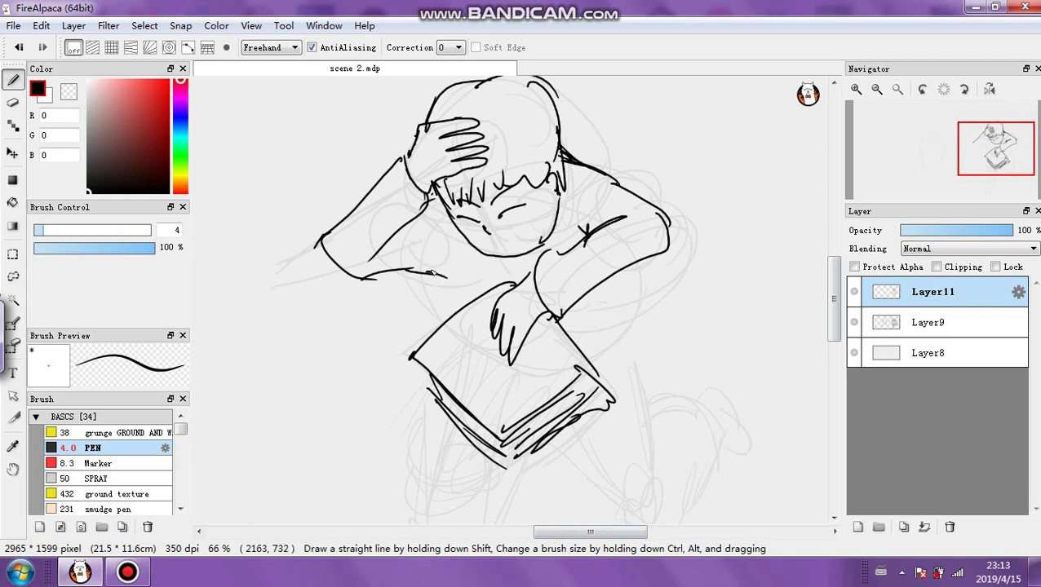
left_click(878, 90)
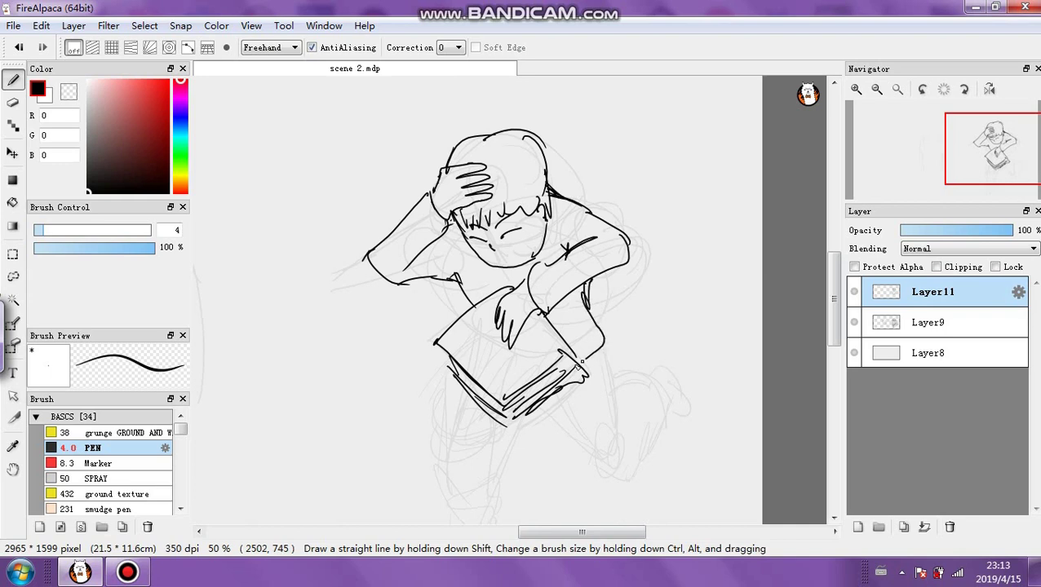
Draw the rear leg bent up behind the body with its shoe, and add a small open mouth to the face
left_click_drag(558, 418, 602, 475)
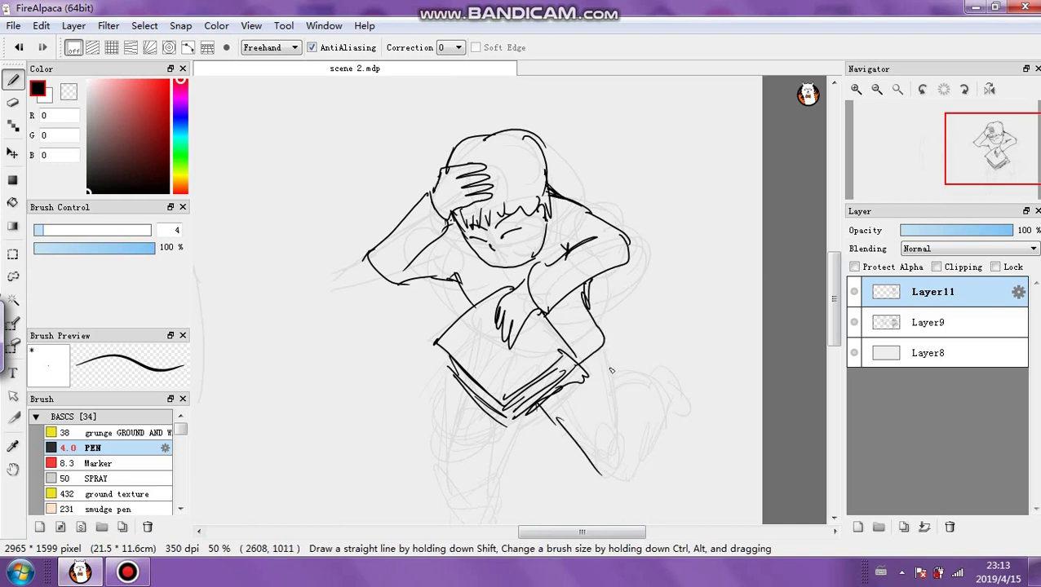
left_click_drag(593, 350, 626, 438)
mouse_move(652, 383)
left_mouse_down()
mouse_move(663, 426)
mouse_move(604, 480)
left_mouse_up()
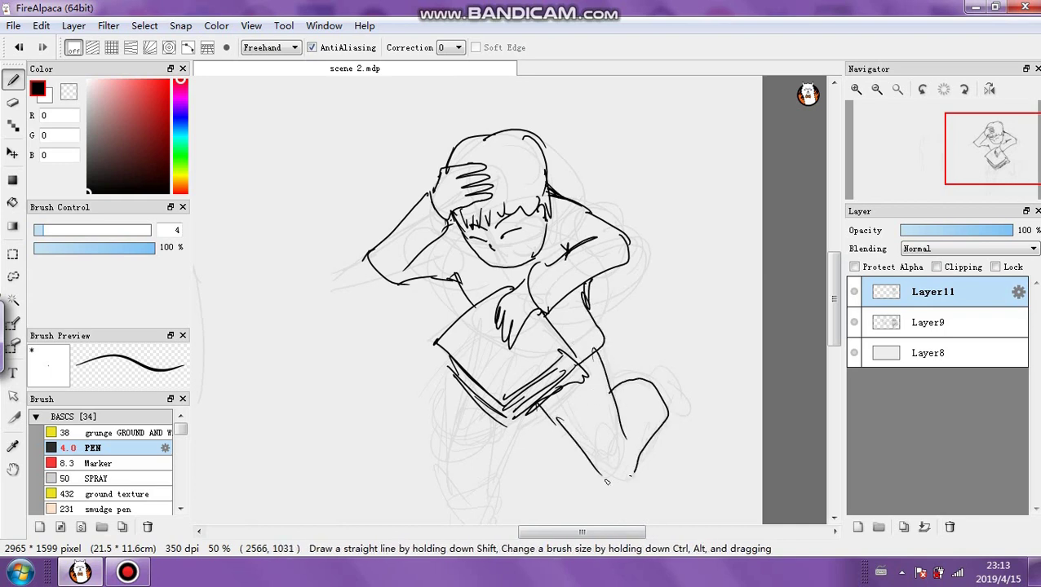
left_click_drag(642, 380, 676, 382)
left_click_drag(676, 429, 670, 379)
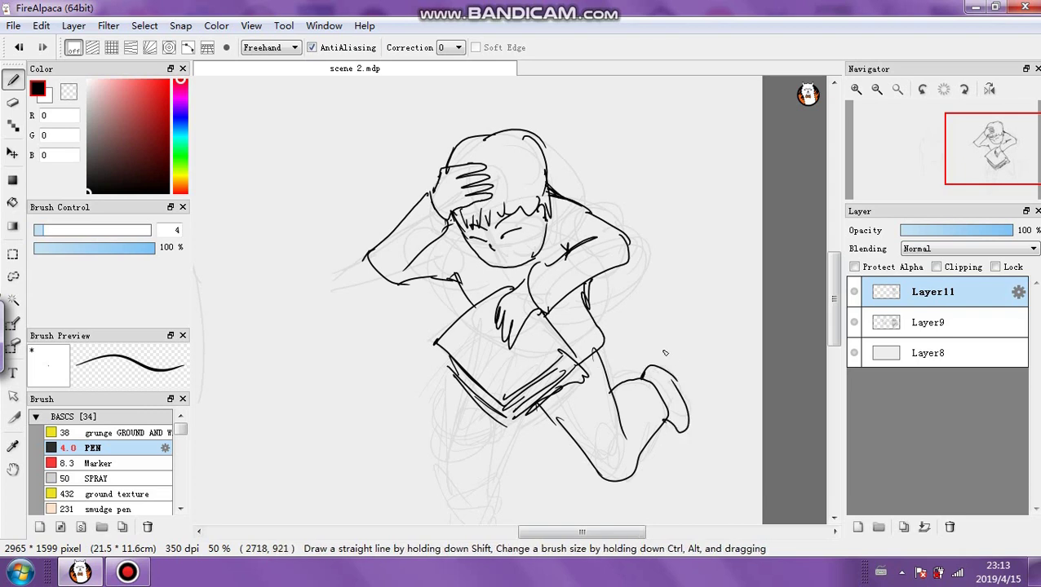
left_click_drag(591, 533, 583, 533)
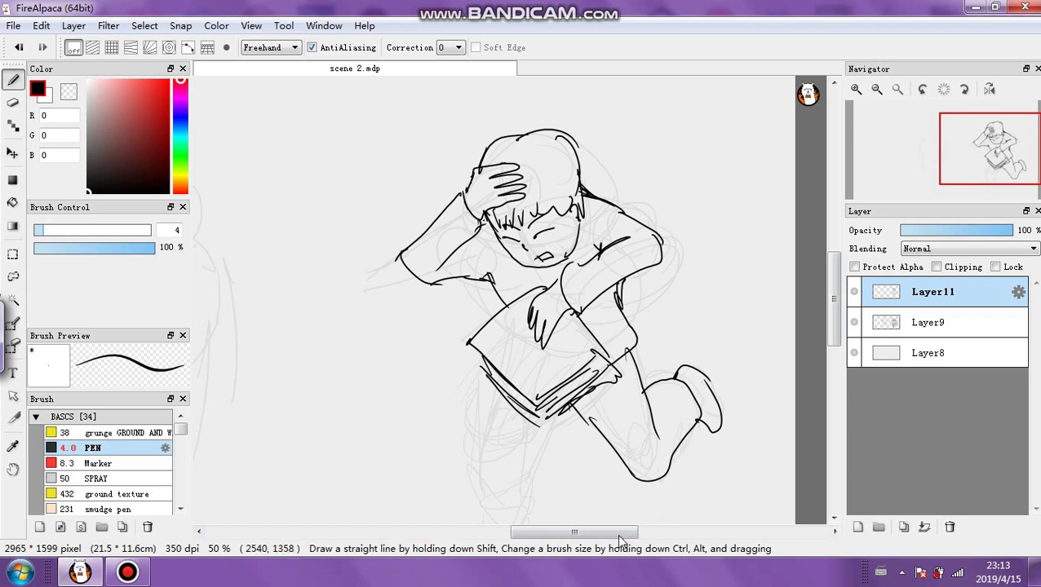
scroll(599, 341, "down", 3)
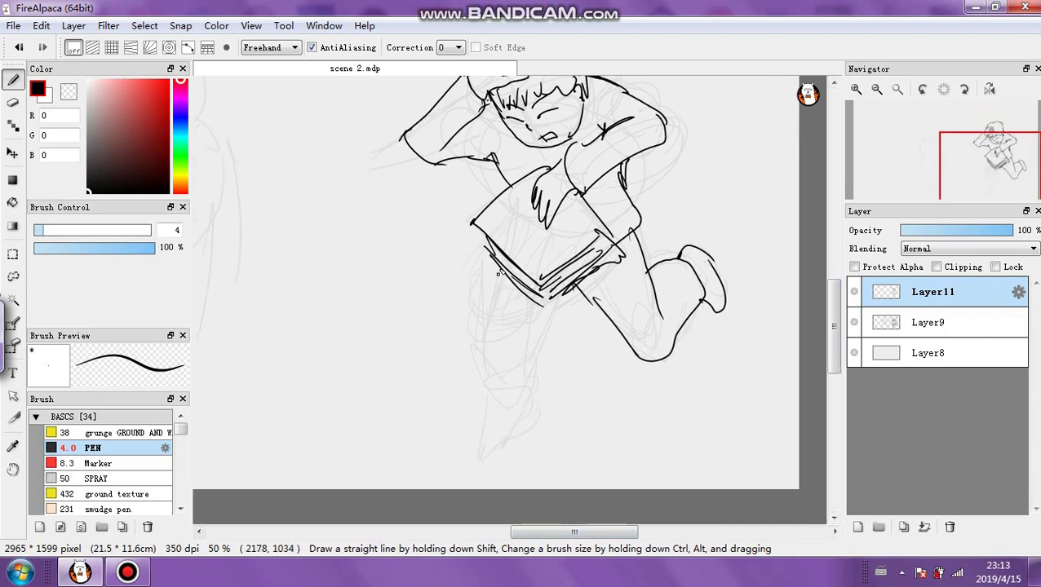
mouse_move(496, 302)
left_mouse_down()
mouse_move(503, 387)
mouse_move(537, 403)
mouse_move(547, 319)
left_mouse_up()
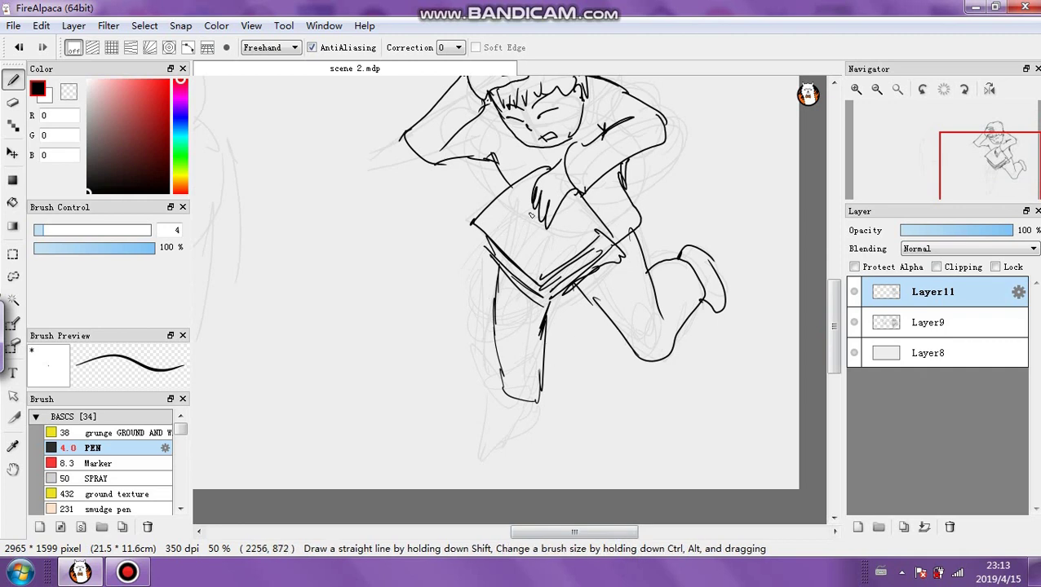
key("ctrl+z")
key("ctrl+z")
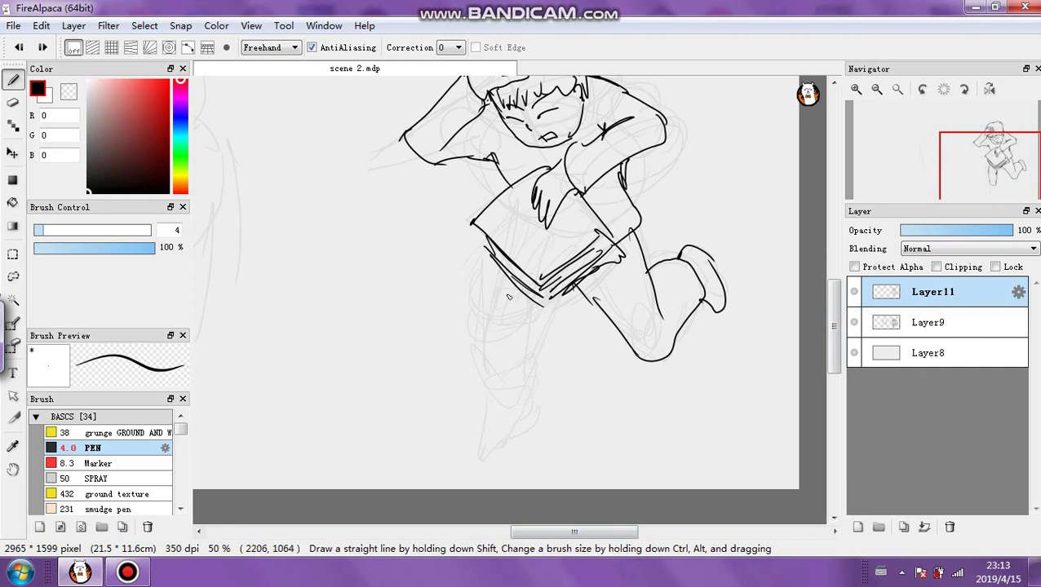
Draw the front leg and pointed foot below the book, and tidy the leg's outer edge with a transparent size 16 pen
mouse_move(492, 263)
left_mouse_down()
mouse_move(481, 303)
mouse_move(504, 395)
mouse_move(541, 388)
mouse_move(538, 306)
left_mouse_up()
left_click_drag(483, 279, 487, 352)
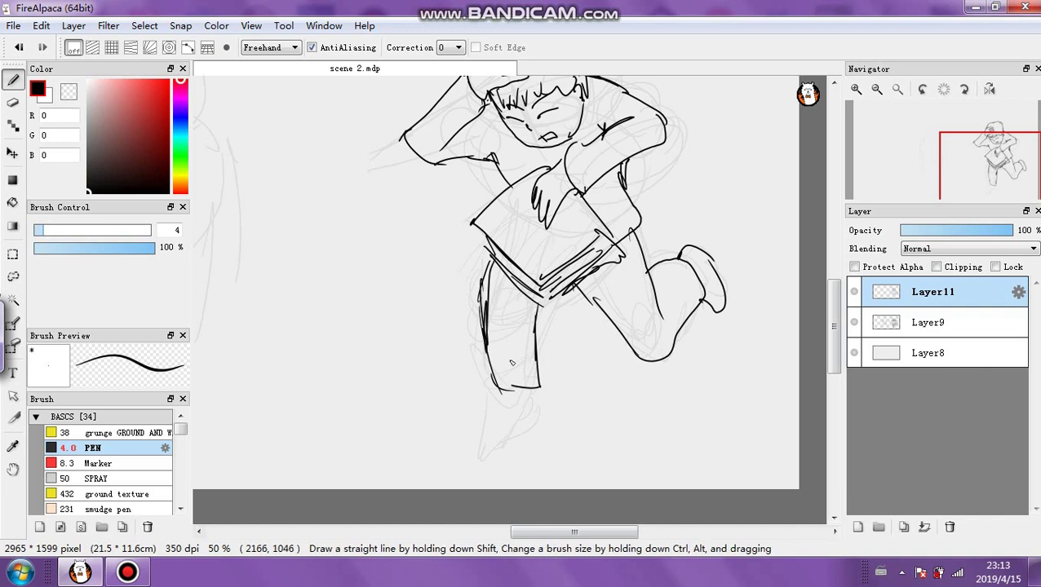
mouse_move(485, 438)
left_mouse_down()
mouse_move(514, 427)
mouse_move(542, 389)
left_mouse_up()
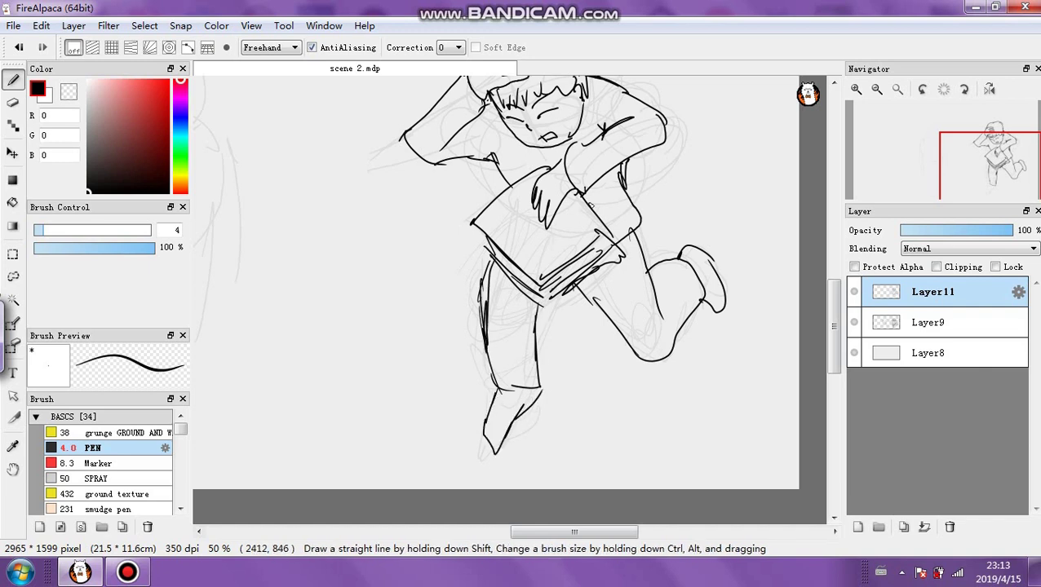
left_click(69, 92)
left_click(74, 230)
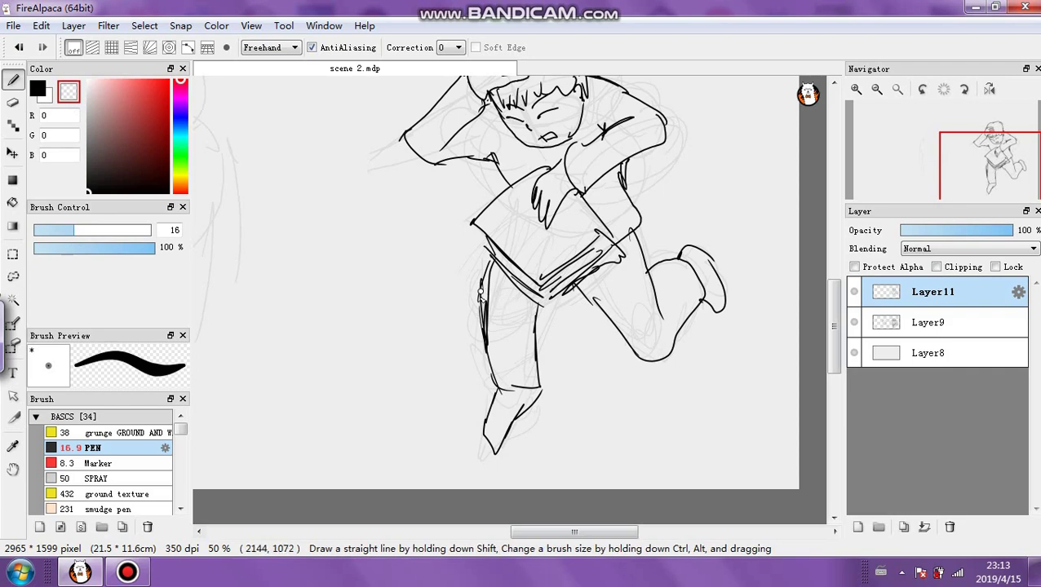
Mirror the canvas view and delete Layer9 holding the faded rough sketch
left_click(877, 90)
left_click(989, 90)
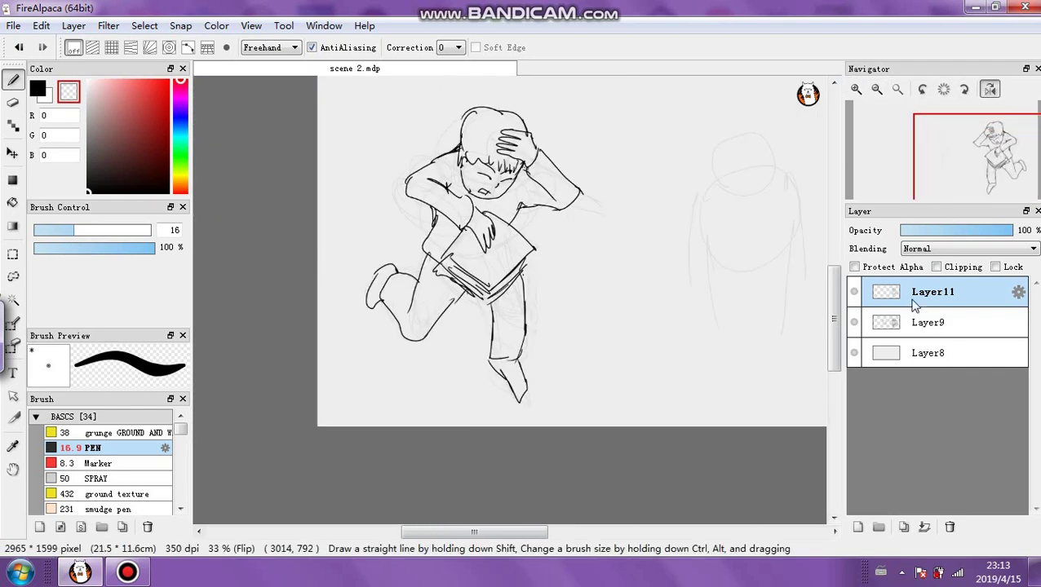
left_click(928, 323)
left_click(949, 527)
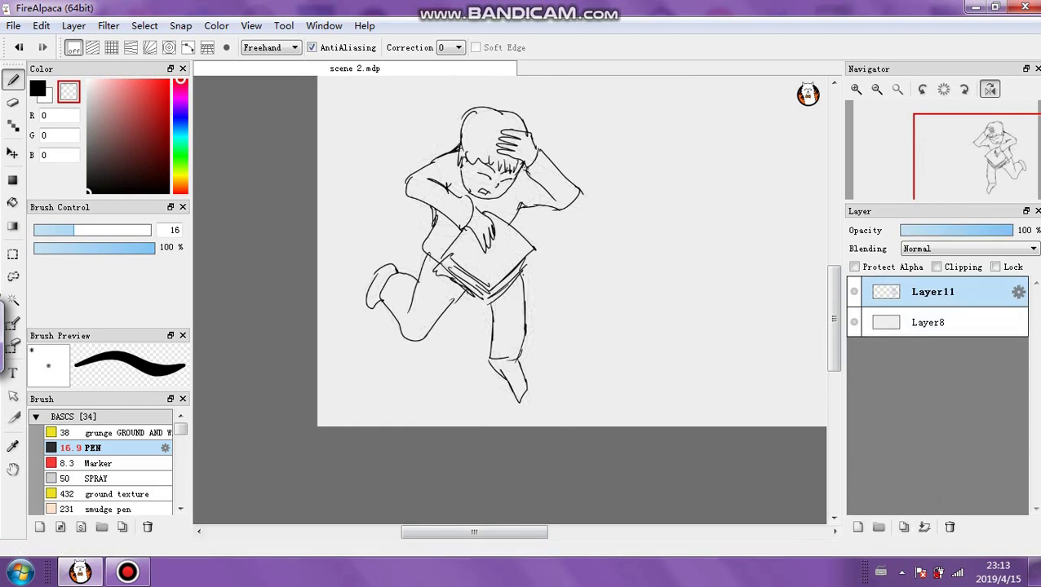
Examine the finished running figure in the mirrored view, both close up and as a whole, while trying a lower layer opacity
mouse_move(983, 231)
left_mouse_down()
mouse_move(936, 249)
mouse_move(1016, 234)
left_mouse_up()
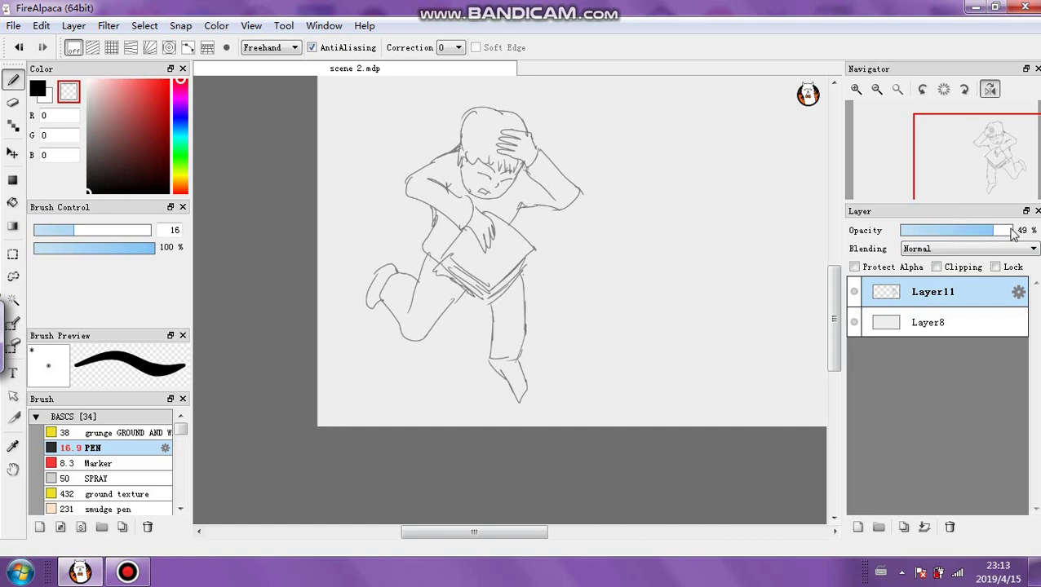
left_click_drag(492, 531, 480, 531)
left_click_drag(834, 338, 833, 318)
scroll(715, 288, "up", 3)
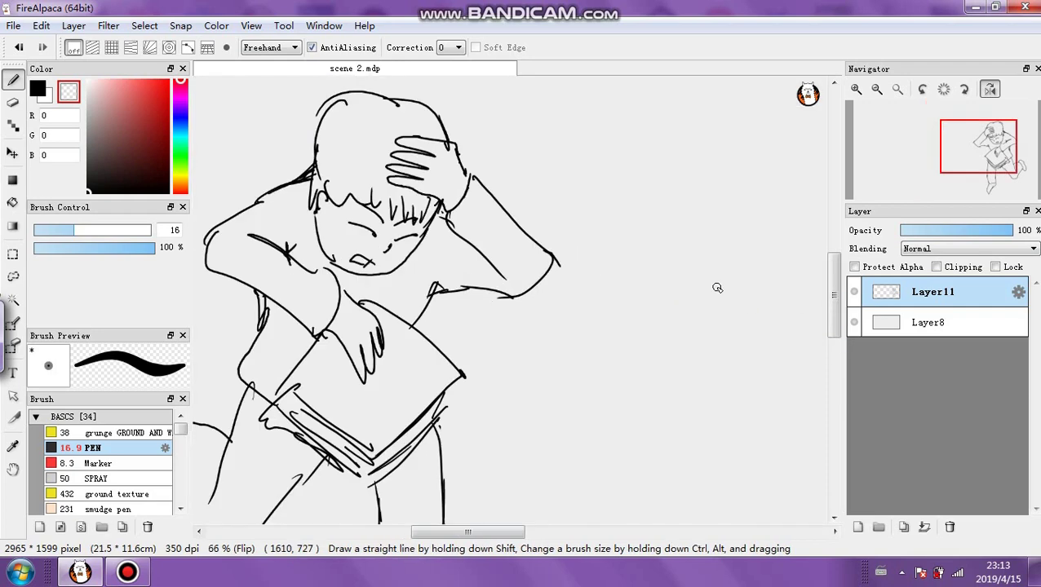
scroll(671, 310, "down", 2)
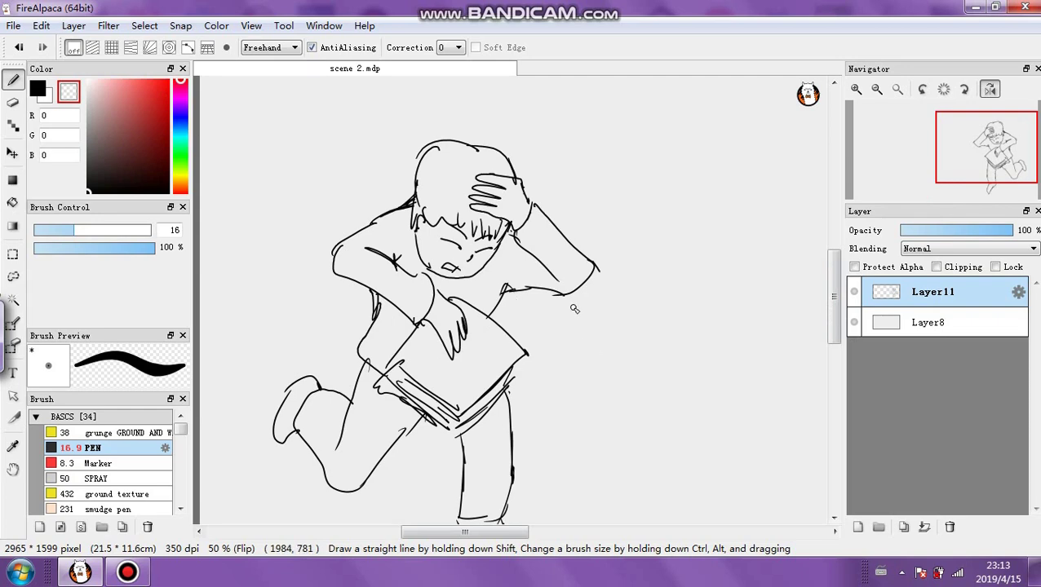
scroll(580, 289, "down", 1)
scroll(580, 289, "up", 1)
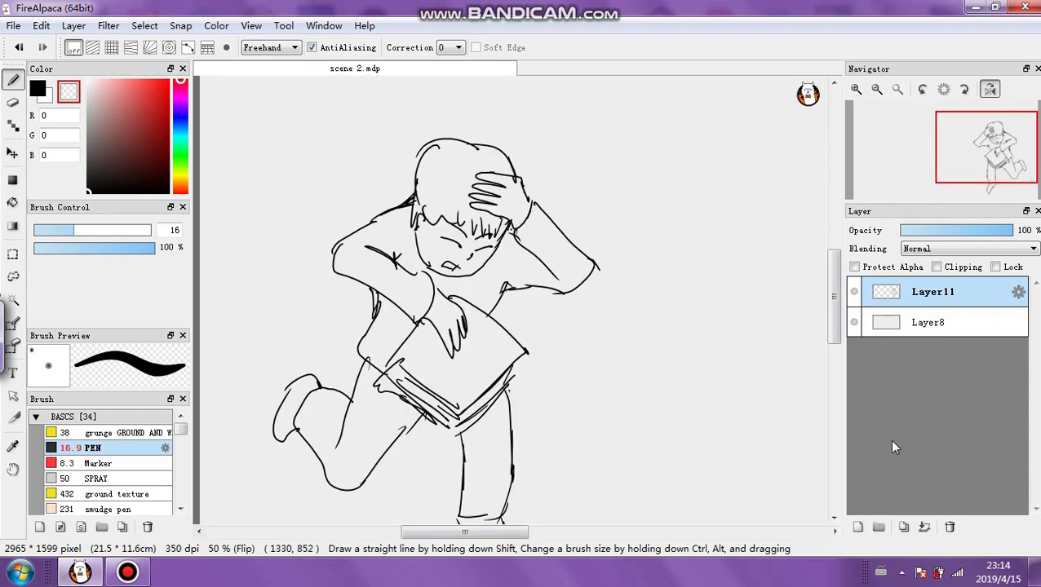
Delete the finished figure's layer and add an empty layer with 47% opacity above the background
left_click(950, 529)
left_click(857, 529)
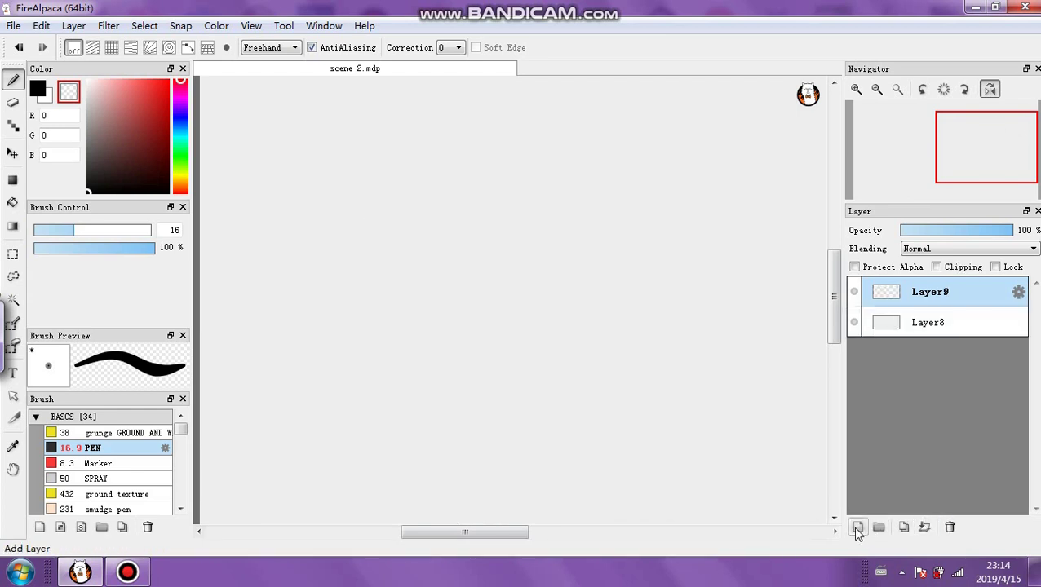
left_click_drag(1004, 231, 930, 235)
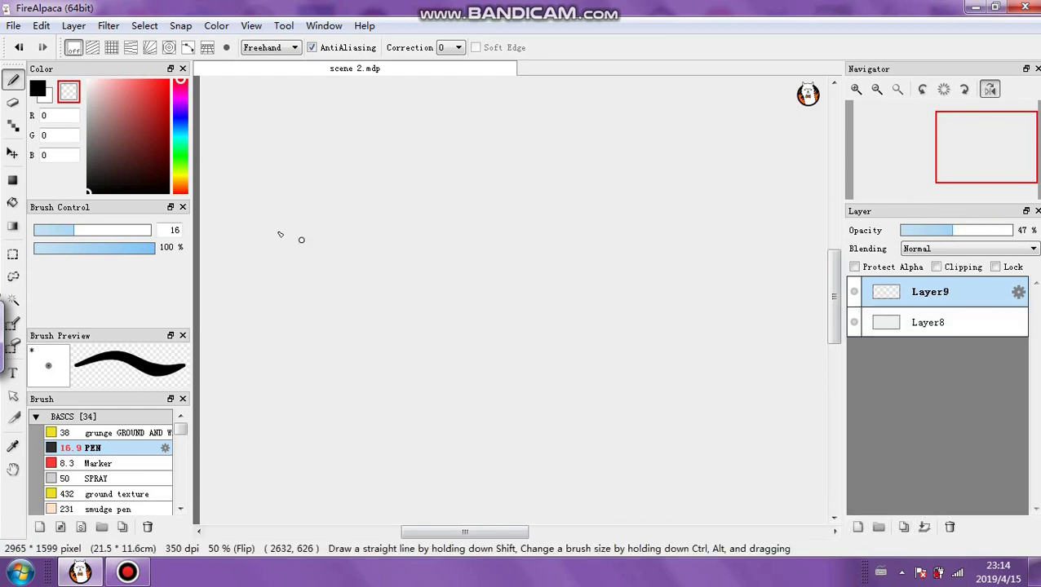
Switch the pen back to black and set its size to 10.1
left_click(49, 91)
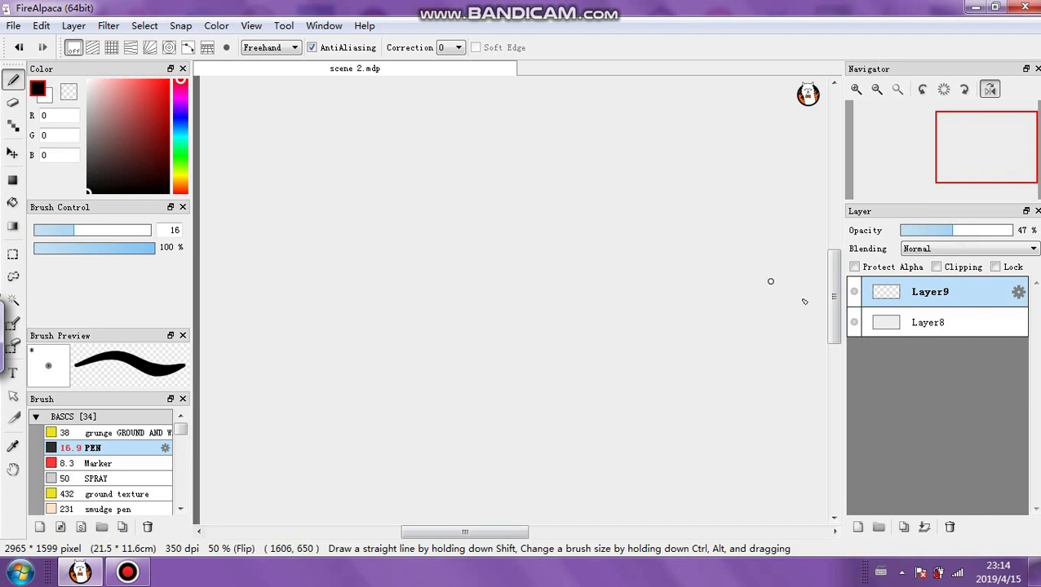
left_click(91, 233)
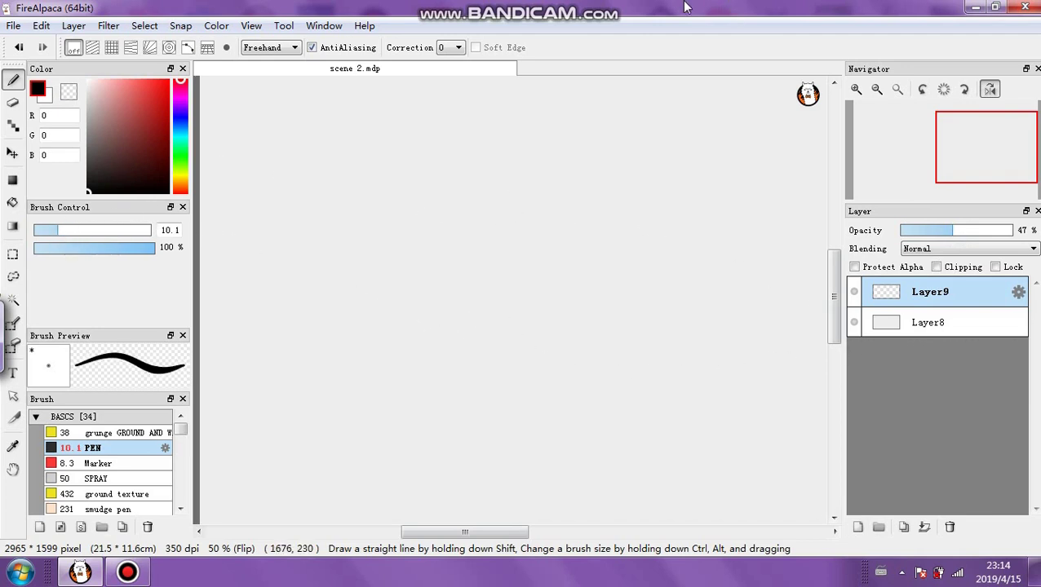
mouse_move(664, 8)
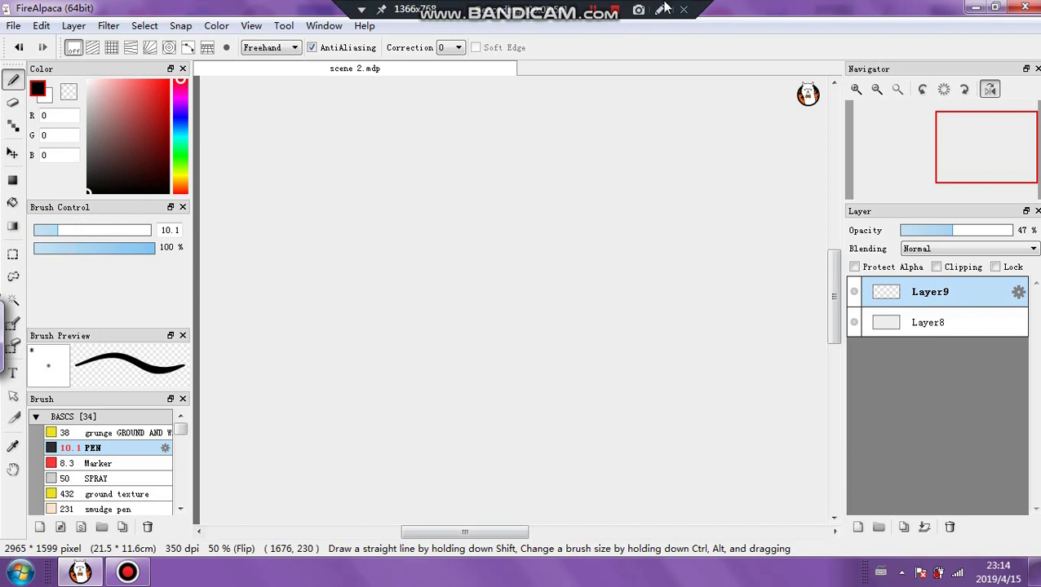
Set the pen size to 5.3 and sketch loose radiating and crossing perspective lines for the floor on Layer9
left_click(623, 9)
left_click_drag(81, 232, 48, 231)
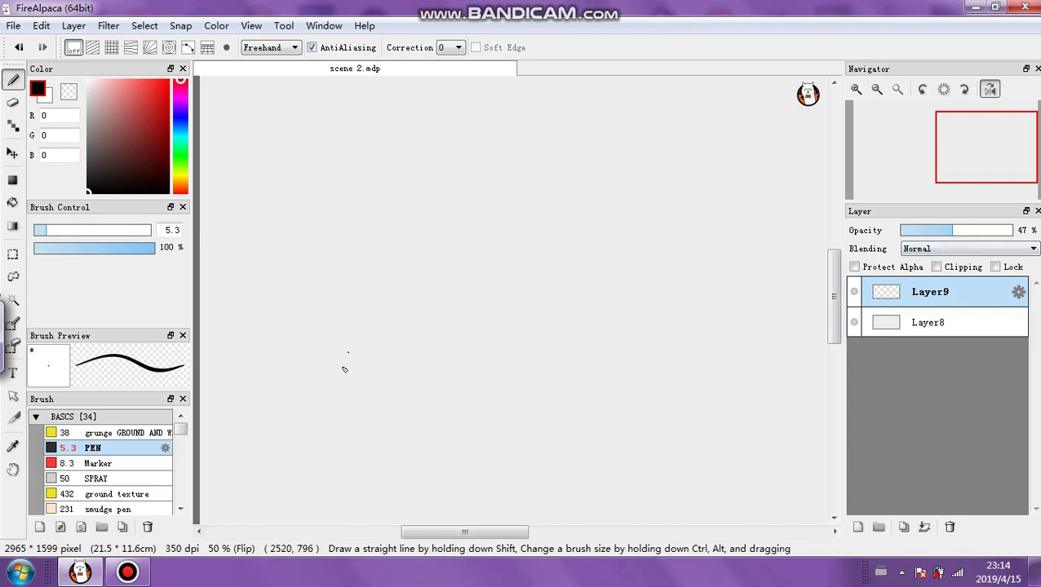
left_click_drag(340, 382, 393, 344)
mouse_move(431, 307)
left_mouse_down()
mouse_move(298, 416)
mouse_move(453, 313)
mouse_move(359, 420)
left_mouse_up()
left_click_drag(469, 299, 398, 450)
left_click_drag(491, 284, 455, 457)
left_click_drag(505, 300, 515, 449)
left_click_drag(516, 318, 553, 439)
left_click_drag(553, 310, 613, 465)
left_click_drag(568, 338, 655, 444)
mouse_move(404, 367)
left_mouse_down()
mouse_move(294, 372)
mouse_move(620, 347)
mouse_move(687, 400)
left_mouse_up()
left_click_drag(553, 310, 741, 389)
left_click_drag(513, 313, 757, 396)
mouse_move(574, 302)
left_mouse_down()
mouse_move(399, 362)
mouse_move(564, 339)
left_mouse_up()
left_click_drag(346, 313, 640, 344)
left_click_drag(406, 330, 645, 375)
left_click_drag(287, 344, 608, 375)
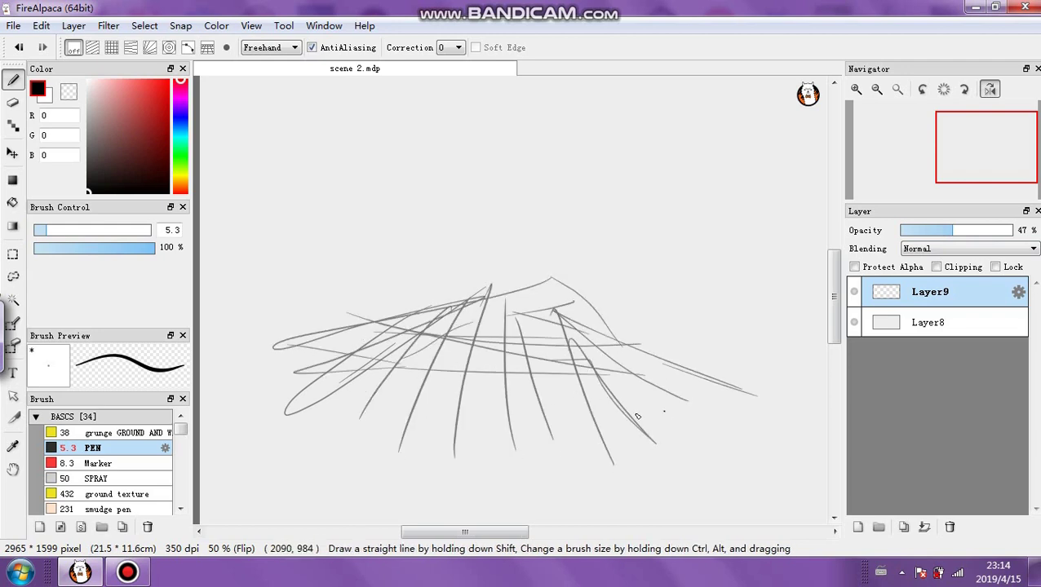
Rough in a box-shaped bench with backrest, seat and short legs over one end of the perspective lines
left_click_drag(303, 391, 622, 414)
left_click_drag(304, 344, 306, 390)
left_click_drag(289, 330, 346, 372)
left_click_drag(286, 334, 437, 314)
left_click_drag(334, 329, 484, 312)
left_click_drag(324, 368, 519, 334)
mouse_move(308, 324)
left_mouse_down()
mouse_move(547, 344)
mouse_move(439, 354)
left_mouse_up()
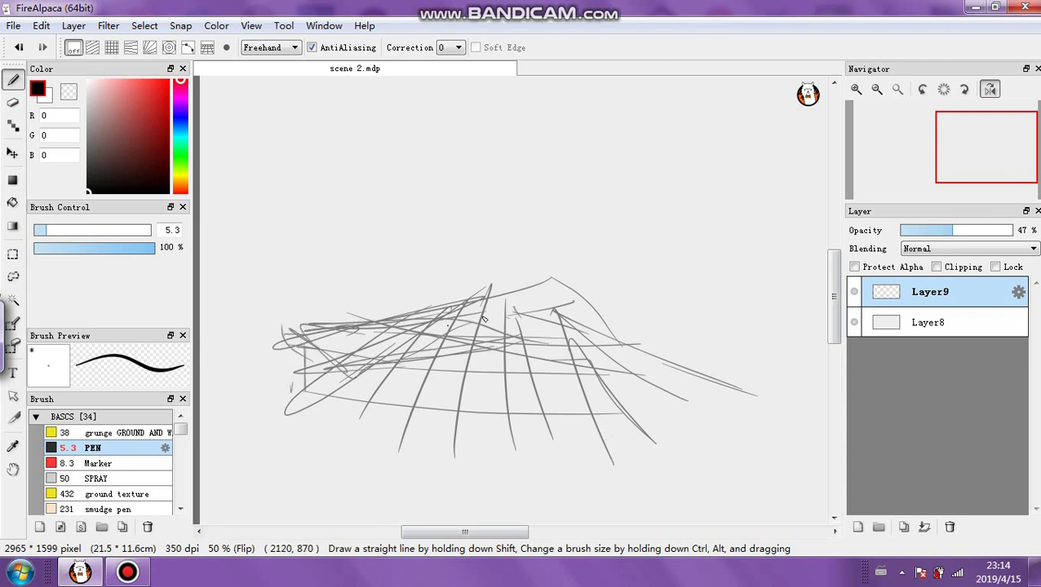
left_click_drag(490, 312, 359, 334)
mouse_move(301, 299)
left_mouse_down()
mouse_move(465, 264)
mouse_move(461, 306)
left_mouse_up()
left_click_drag(472, 278, 434, 263)
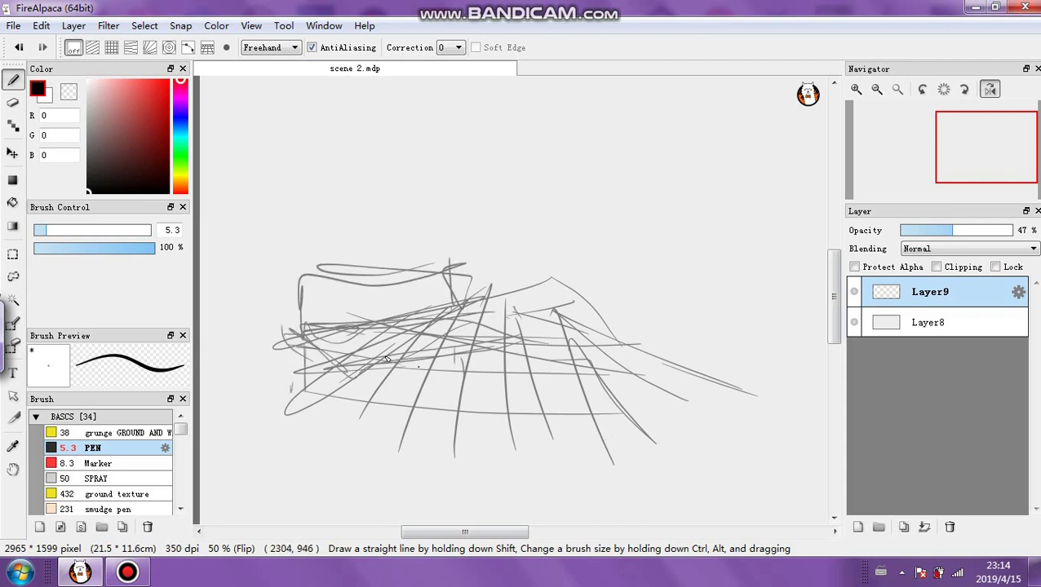
left_click_drag(353, 391, 351, 418)
left_click_drag(493, 358, 481, 401)
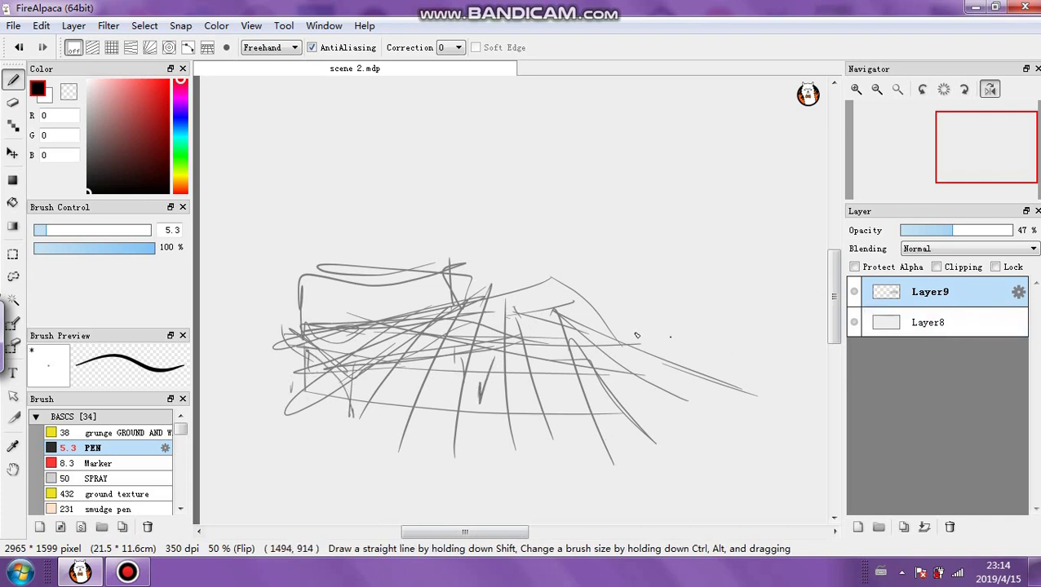
Erase the guide lines crossing the bench seat with the transparent pen at size 24, and switch back to black
left_click(69, 96)
left_click(92, 230)
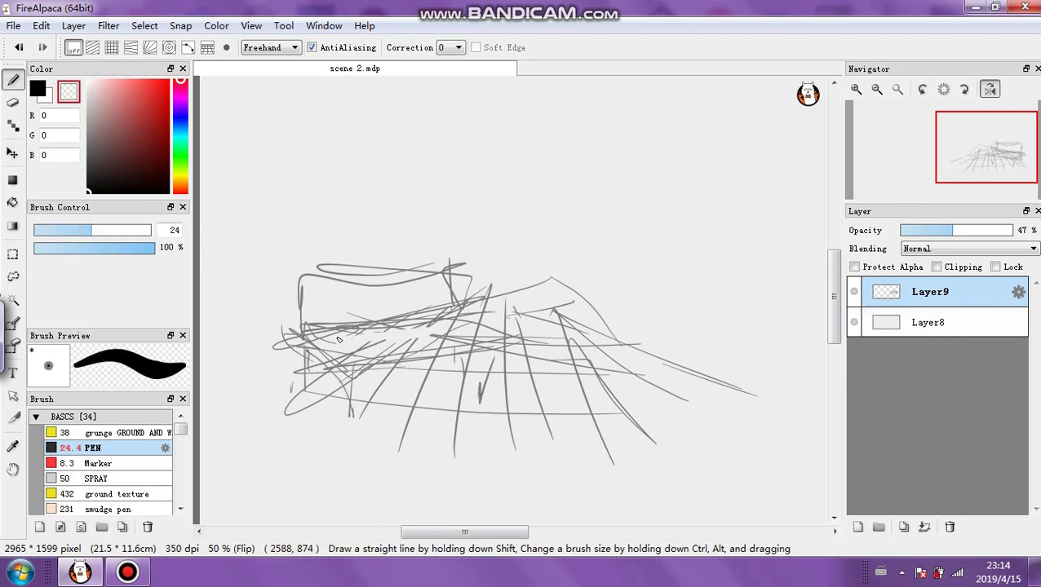
mouse_move(340, 340)
left_mouse_down()
mouse_move(433, 343)
mouse_move(322, 352)
mouse_move(482, 333)
mouse_move(459, 330)
left_mouse_up()
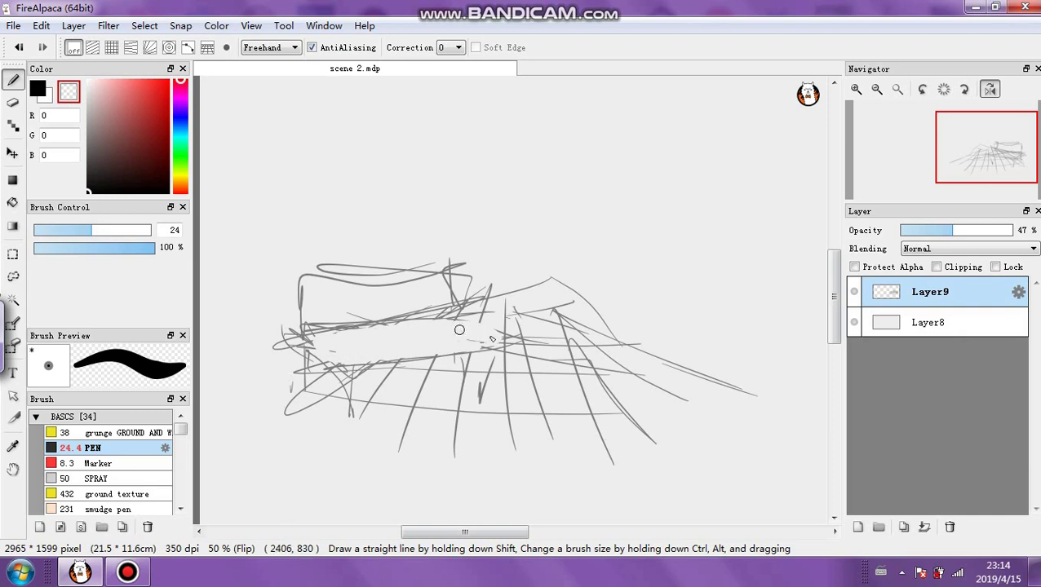
left_click(39, 89)
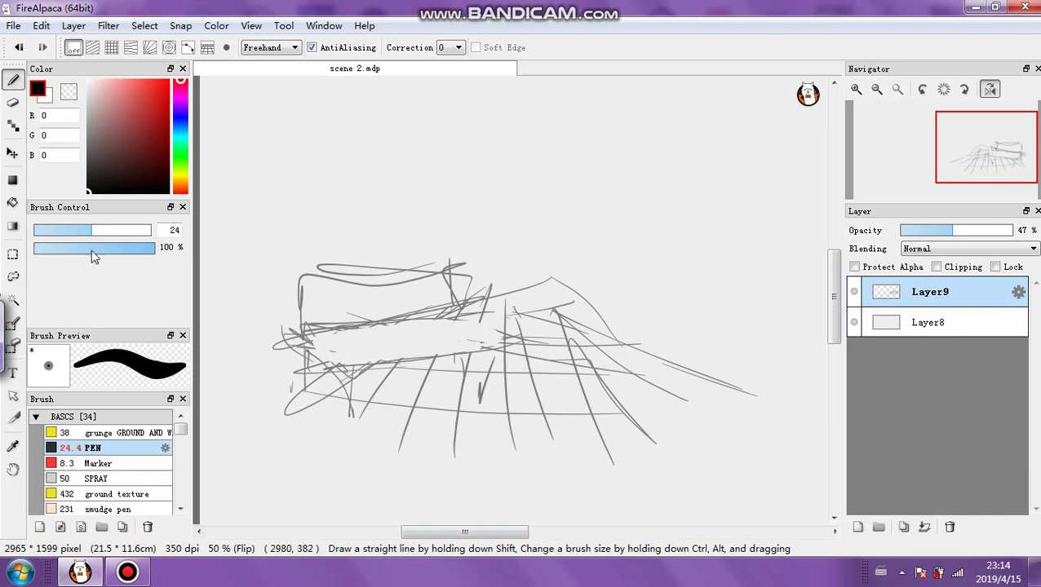
Set the pen size to 9.5, fade Layer9 to 17% opacity and add an empty layer above it
left_click(57, 230)
left_click_drag(928, 230, 916, 231)
left_click(858, 528)
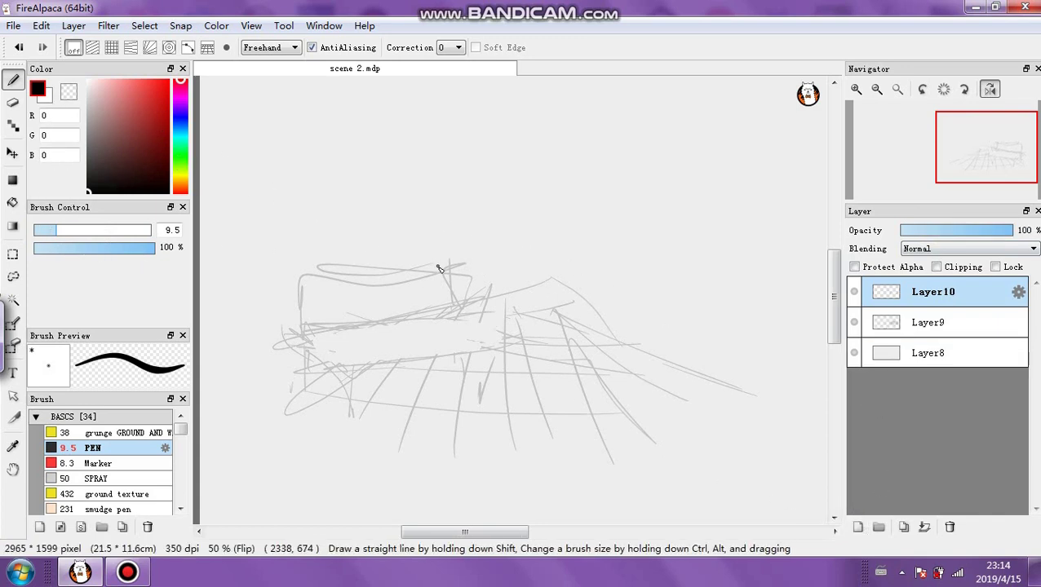
Draw the bench's backrest, seat and legs in clean black lines, with the side wall's floor edge running from it
mouse_move(437, 269)
left_mouse_down()
mouse_move(436, 219)
mouse_move(434, 269)
left_mouse_up()
mouse_move(294, 279)
left_mouse_down()
mouse_move(446, 280)
mouse_move(309, 275)
mouse_move(292, 316)
mouse_move(445, 320)
mouse_move(504, 339)
left_mouse_up()
mouse_move(292, 331)
left_mouse_down()
mouse_move(339, 368)
mouse_move(490, 346)
mouse_move(295, 393)
mouse_move(493, 365)
mouse_move(479, 408)
left_mouse_up()
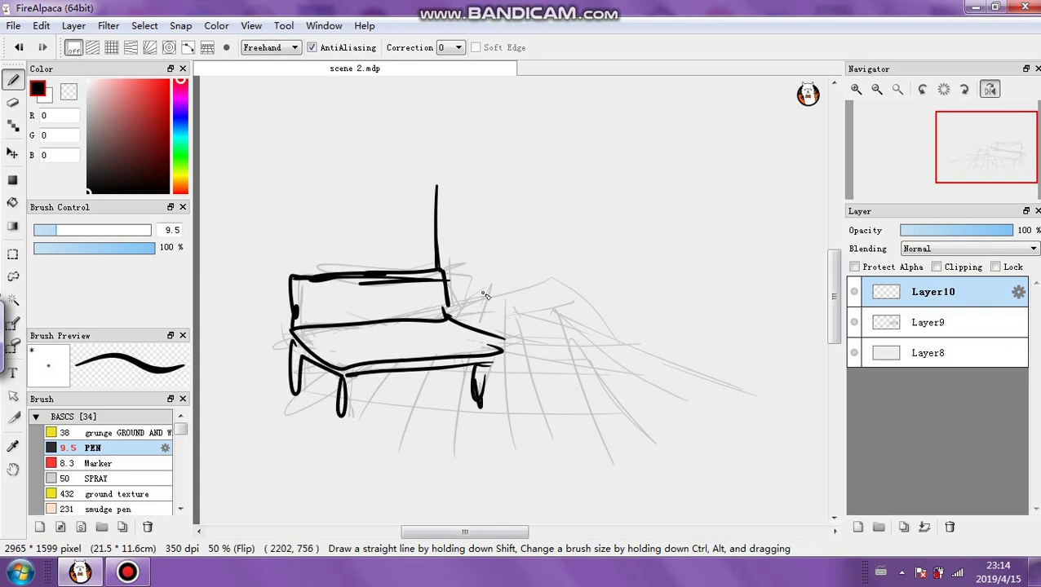
left_click_drag(490, 364, 548, 384)
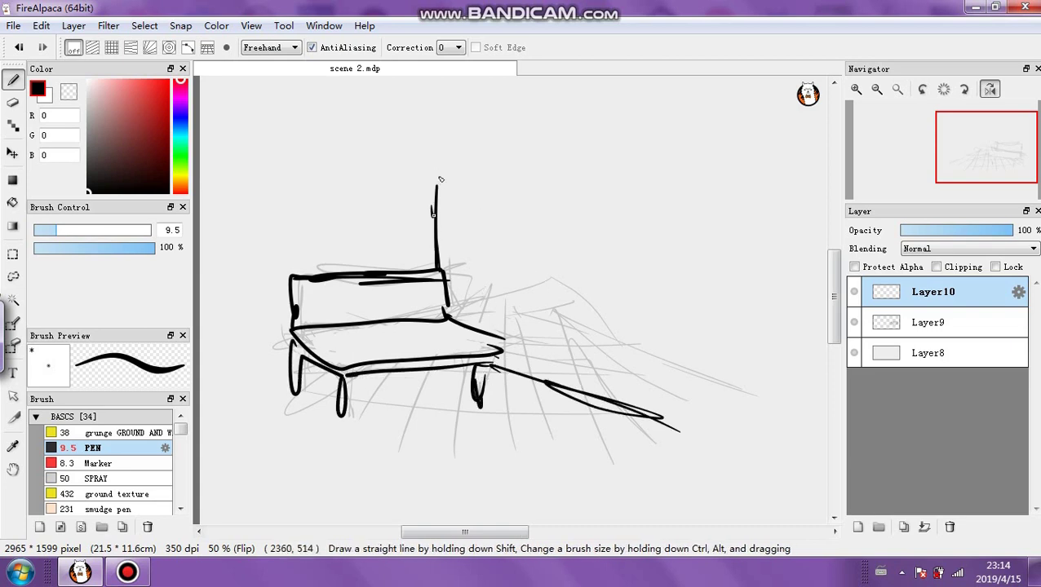
Extend the vertical wall corner above the bench and outline a large four-sided window with a sill on the side wall
left_click_drag(437, 183, 436, 96)
left_click_drag(536, 271, 624, 296)
left_click_drag(466, 252, 651, 301)
mouse_move(506, 265)
left_mouse_down()
mouse_move(609, 278)
mouse_move(493, 164)
left_mouse_up()
left_click_drag(501, 237, 484, 85)
mouse_move(487, 121)
left_mouse_down()
mouse_move(648, 113)
mouse_move(644, 310)
left_mouse_up()
left_click_drag(502, 257, 638, 292)
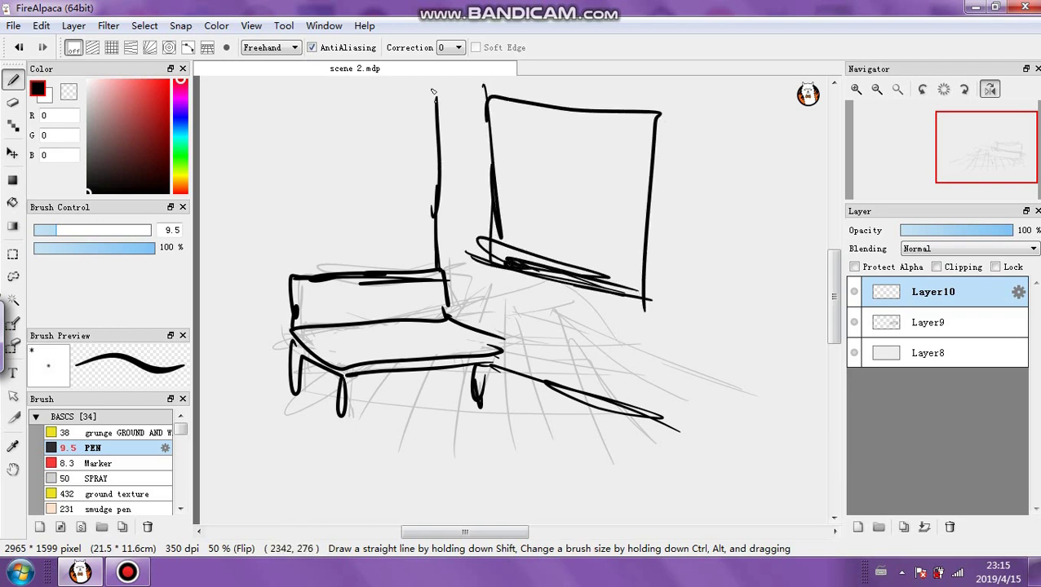
Add a horizontal line from the top of the wall corner and draw the side window's inner top and upright frame lines
left_click_drag(428, 97, 300, 94)
left_click_drag(460, 85, 651, 134)
left_click_drag(489, 108, 563, 124)
mouse_move(499, 124)
left_mouse_down()
mouse_move(556, 131)
mouse_move(602, 295)
left_mouse_up()
left_click_drag(602, 126, 601, 274)
left_click_drag(594, 118, 599, 297)
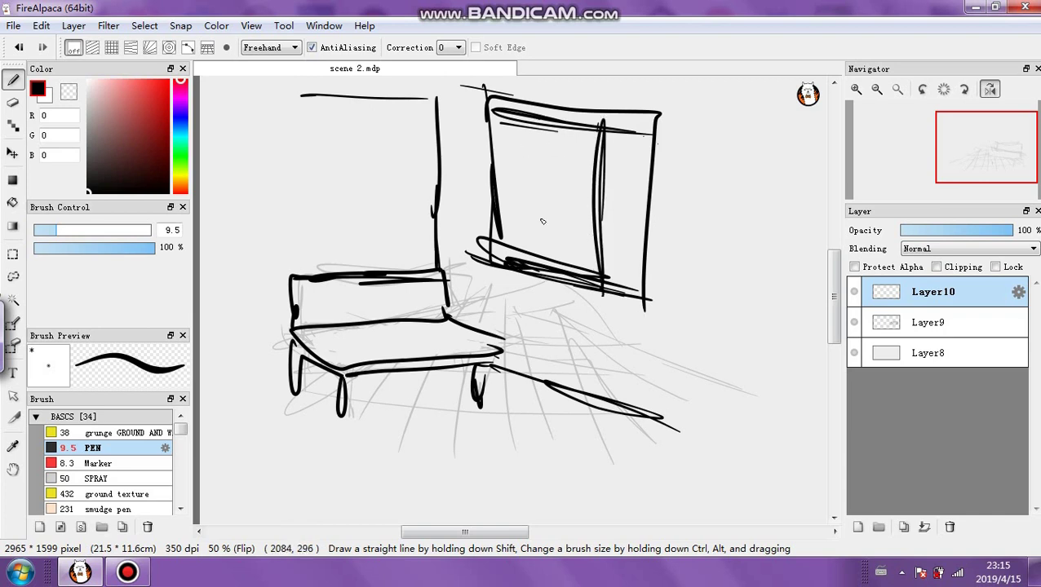
Divide the side window into panes and draw a small rounded frame beside them
left_click_drag(539, 119, 540, 286)
left_click_drag(493, 140, 592, 169)
left_click_drag(496, 185, 593, 206)
left_click_drag(498, 209, 595, 237)
mouse_move(539, 117)
left_mouse_down()
mouse_move(501, 242)
mouse_move(616, 264)
left_mouse_up()
mouse_move(622, 168)
left_mouse_down()
mouse_move(629, 224)
mouse_move(625, 157)
left_mouse_up()
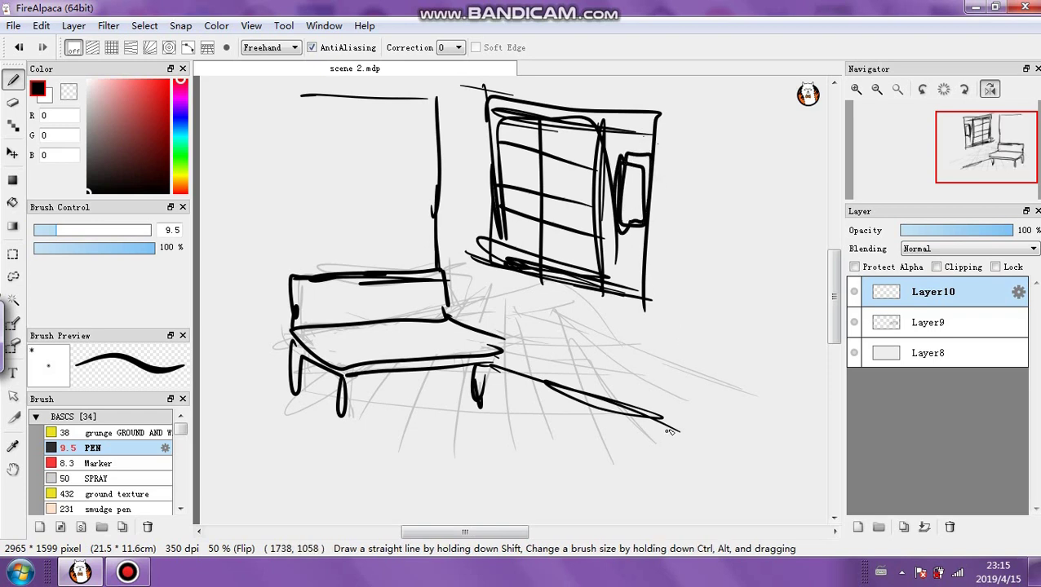
Draw the side wall's near vertical edge, continue the floor edge forward and outline a tall bookcase with one shelf
left_click_drag(683, 79, 653, 420)
mouse_move(658, 266)
left_mouse_down()
mouse_move(650, 388)
mouse_move(744, 483)
left_mouse_up()
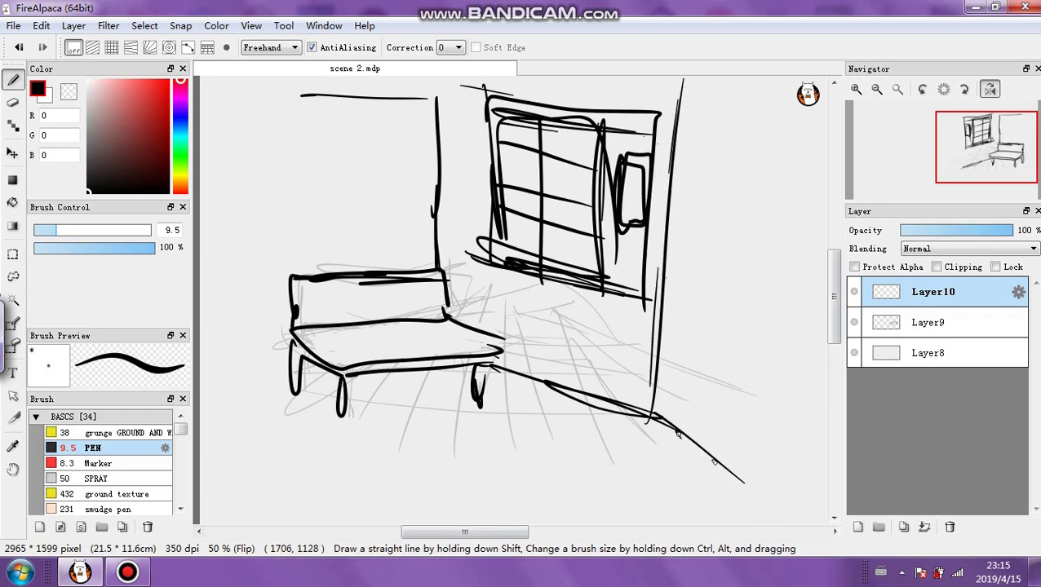
left_click_drag(675, 432, 784, 515)
mouse_move(676, 440)
left_mouse_down()
mouse_move(693, 120)
mouse_move(782, 165)
left_mouse_up()
mouse_move(695, 116)
left_mouse_down()
mouse_move(801, 155)
mouse_move(826, 124)
mouse_move(777, 507)
left_mouse_up()
mouse_move(811, 147)
left_mouse_down()
mouse_move(771, 492)
mouse_move(803, 522)
left_mouse_up()
left_click_drag(684, 333, 780, 349)
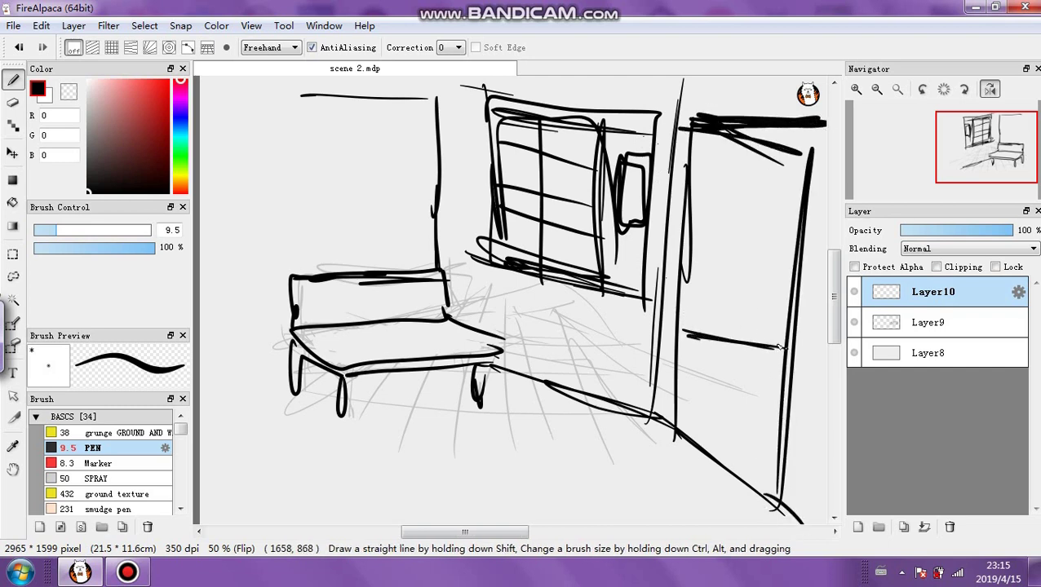
Add the remaining shelf lines to the tall bookcase and sketch small objects on its middle shelf
mouse_move(690, 289)
left_mouse_down()
mouse_move(781, 308)
mouse_move(775, 295)
left_mouse_up()
mouse_move(695, 271)
left_mouse_down()
mouse_move(756, 281)
mouse_move(791, 272)
left_mouse_up()
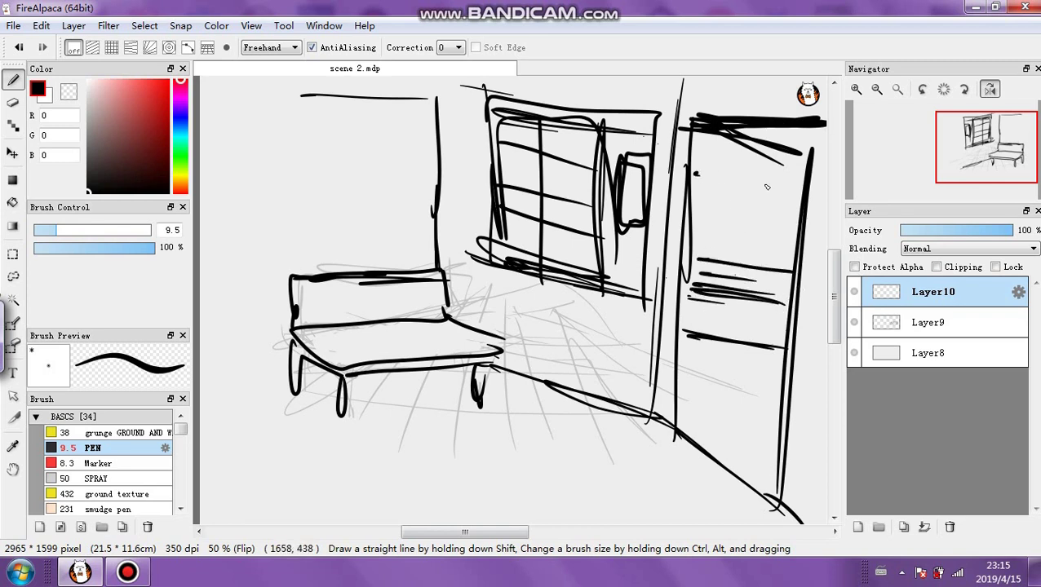
left_click_drag(694, 172, 796, 186)
left_click_drag(694, 149, 802, 155)
mouse_move(730, 258)
left_mouse_down()
mouse_move(779, 227)
mouse_move(799, 231)
left_mouse_up()
left_click_drag(737, 224, 729, 259)
mouse_move(697, 226)
left_mouse_down()
mouse_move(733, 229)
mouse_move(722, 229)
mouse_move(767, 280)
mouse_move(747, 263)
mouse_move(791, 245)
mouse_move(786, 256)
left_mouse_up()
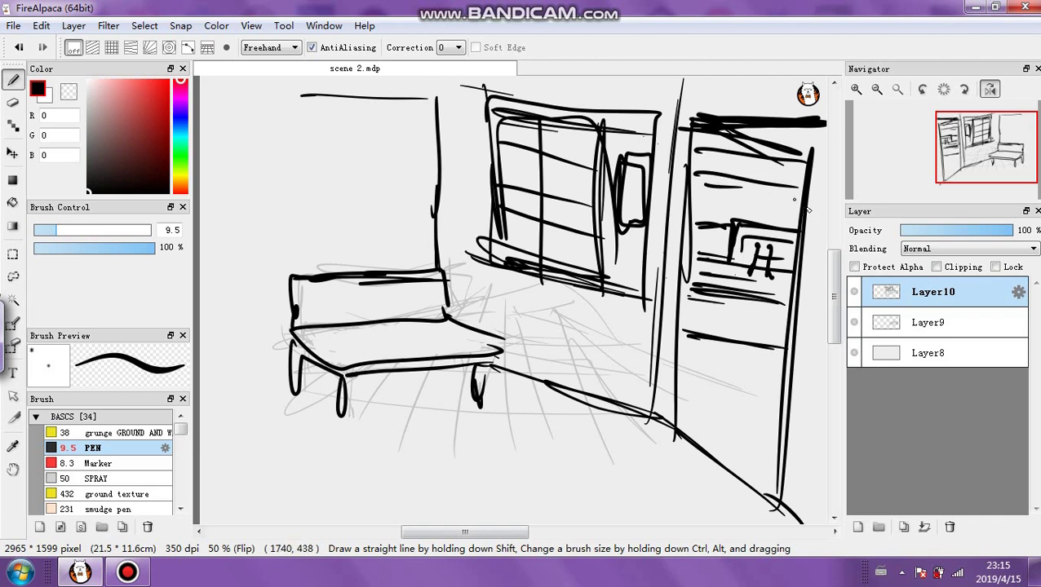
Draw a gridded window on the back wall above the bench and the wall's floor edge beside the bench
mouse_move(367, 95)
left_mouse_down()
mouse_move(220, 95)
mouse_move(488, 98)
left_mouse_up()
left_click_drag(418, 120, 488, 107)
left_click_drag(237, 113, 389, 124)
mouse_move(274, 113)
left_mouse_down()
mouse_move(381, 112)
mouse_move(407, 241)
left_mouse_up()
mouse_move(407, 241)
left_mouse_down()
mouse_move(228, 162)
mouse_move(396, 132)
left_mouse_up()
left_click_drag(243, 181, 390, 173)
left_click_drag(226, 234, 352, 231)
mouse_move(262, 244)
left_mouse_down()
mouse_move(261, 138)
mouse_move(317, 236)
left_mouse_up()
mouse_move(369, 135)
left_mouse_down()
mouse_move(371, 250)
mouse_move(376, 134)
left_mouse_up()
left_click_drag(300, 225, 295, 106)
left_click_drag(473, 532, 457, 532)
left_click_drag(362, 357, 252, 350)
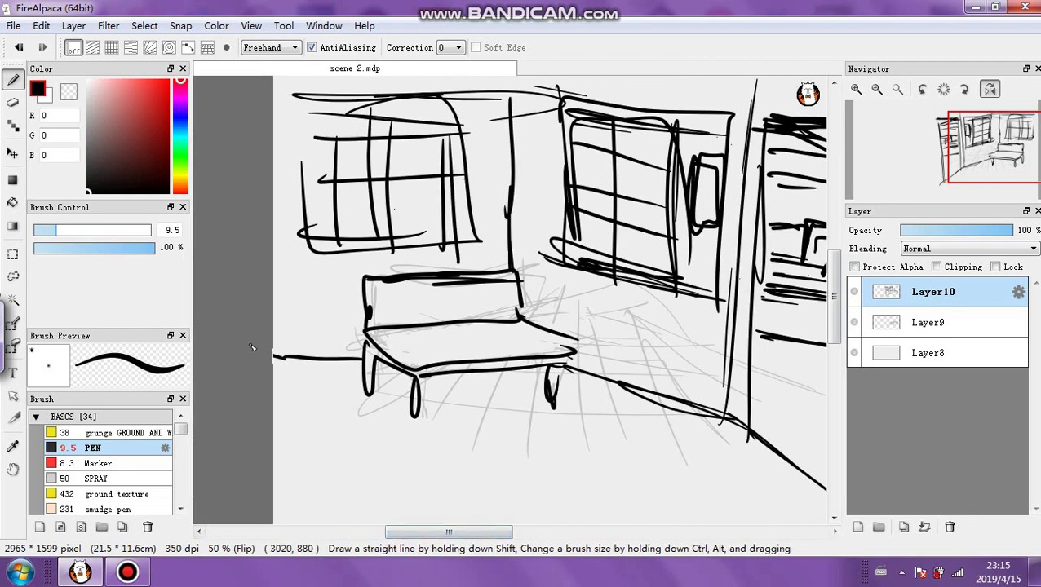
Set the pen size to 5.9 and draw diagonal floorboard lines running forward from the bench
left_click(37, 230)
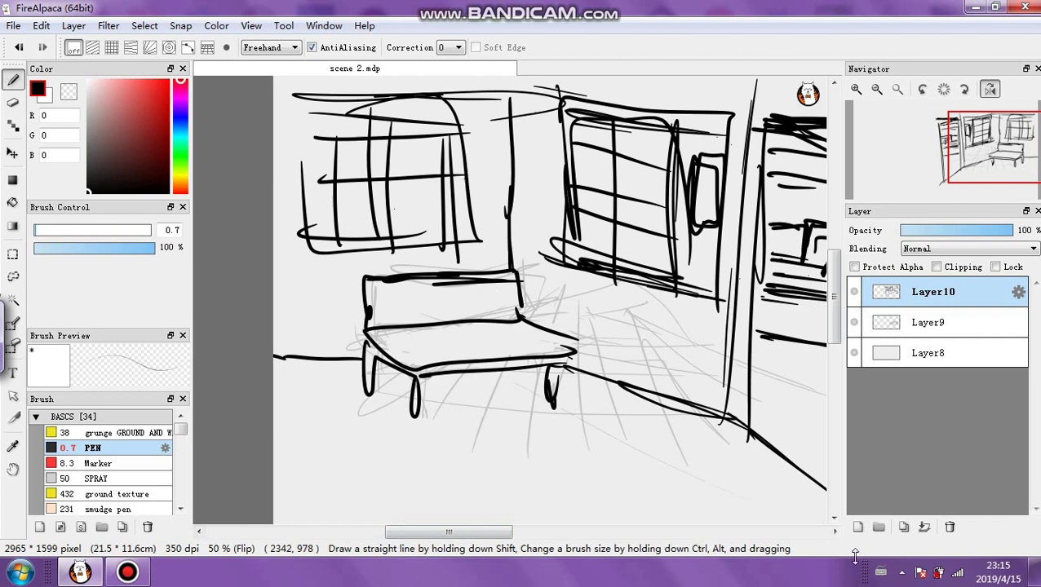
left_click(42, 230)
left_click_drag(511, 377, 737, 483)
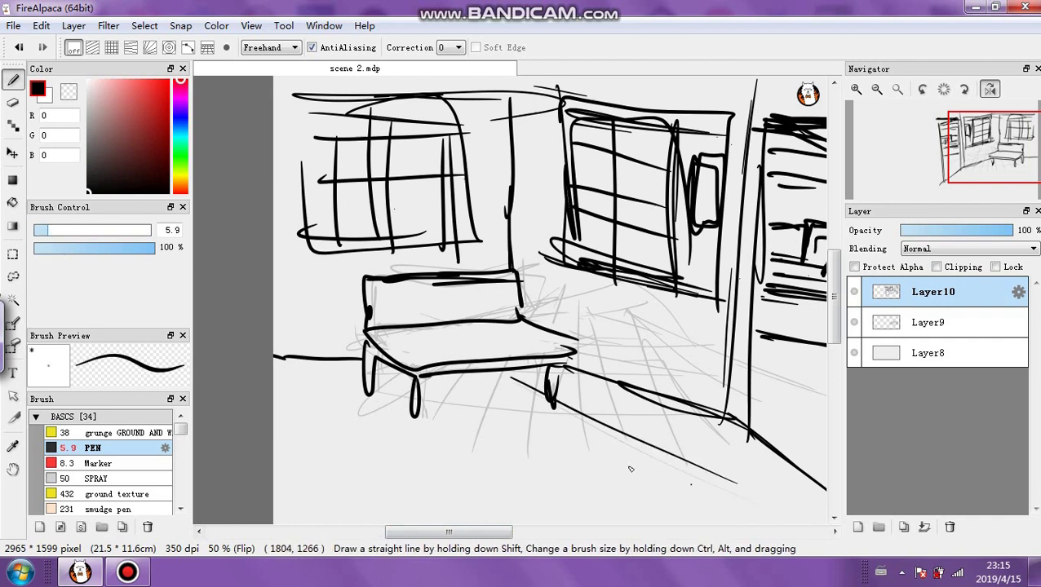
left_click_drag(418, 399, 611, 501)
left_click_drag(274, 377, 420, 494)
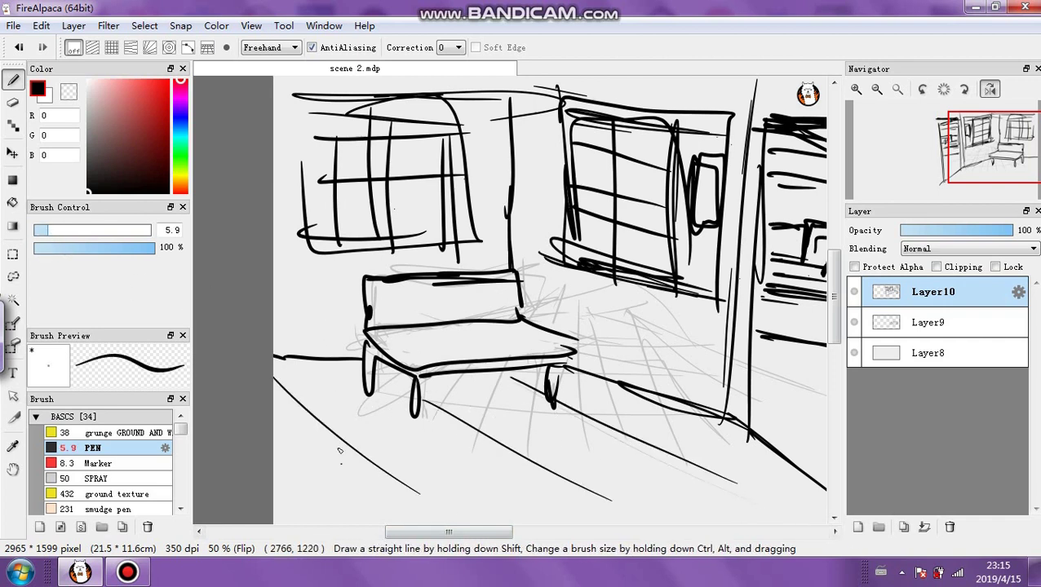
left_click_drag(702, 466, 820, 514)
left_click_drag(374, 469, 436, 514)
left_click_drag(274, 410, 305, 407)
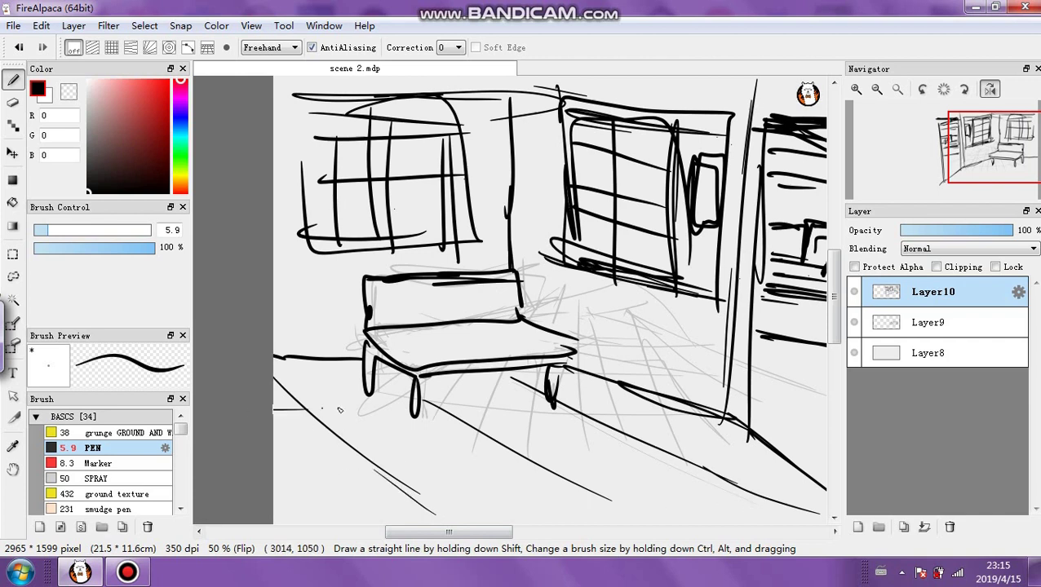
Draw horizontal floor lines beneath the bench and across the foreground
left_click_drag(508, 406, 639, 411)
left_click_drag(534, 416, 415, 418)
left_click_drag(319, 519, 629, 497)
left_click_drag(703, 505, 321, 508)
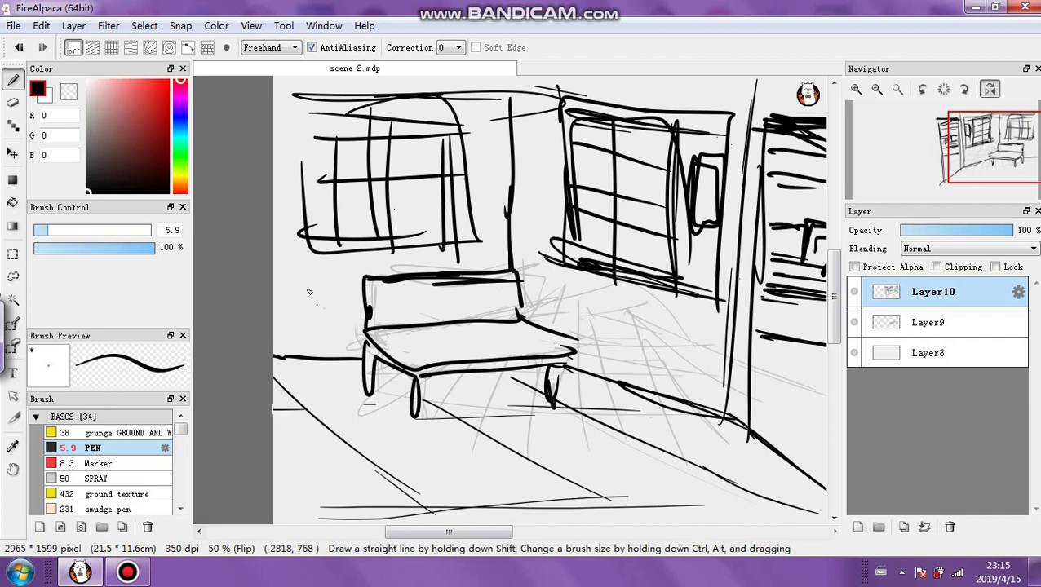
Add two thin vertical lines below the back window and a spiky plant along the side wall's base
left_click_drag(296, 244, 299, 370)
left_click_drag(313, 252, 319, 356)
mouse_move(618, 381)
left_mouse_down()
mouse_move(635, 337)
mouse_move(666, 391)
mouse_move(678, 369)
left_mouse_up()
left_click_drag(700, 418, 604, 390)
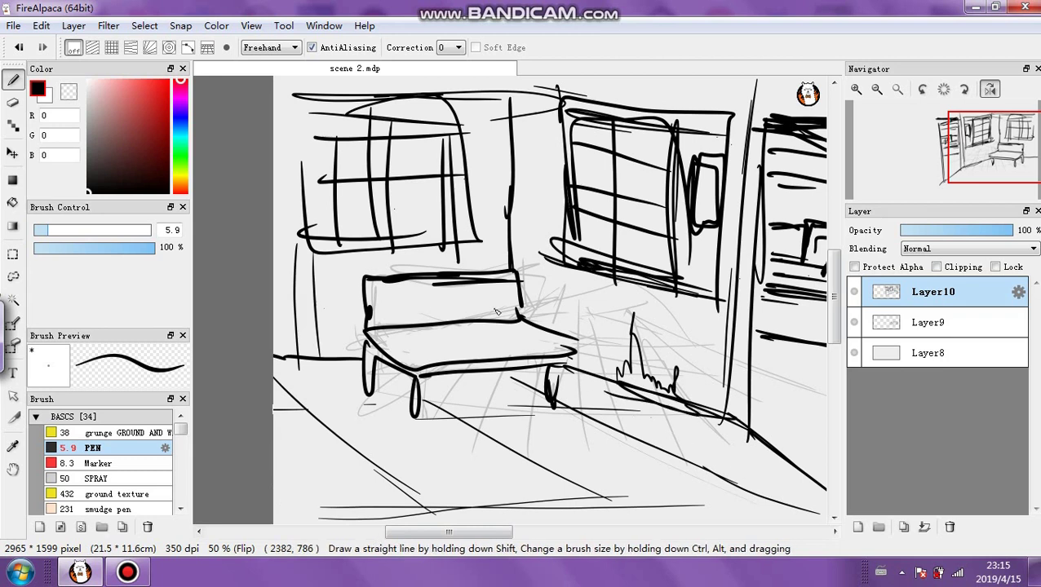
Delete the perspective sketch layer Layer9 and lower the room drawing on Layer10 to 11% opacity
left_click(930, 322)
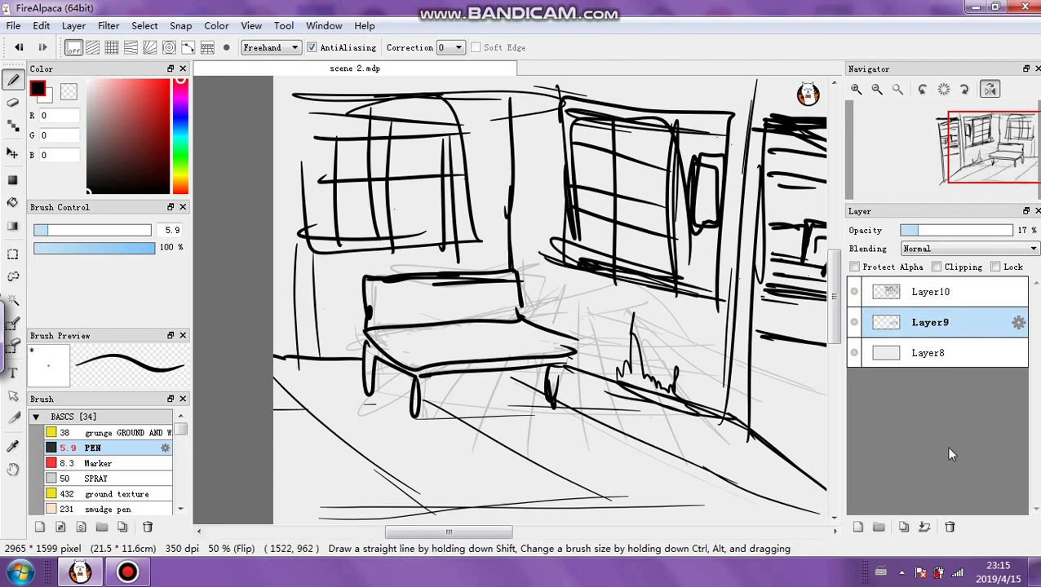
left_click(949, 527)
left_click_drag(962, 231, 914, 232)
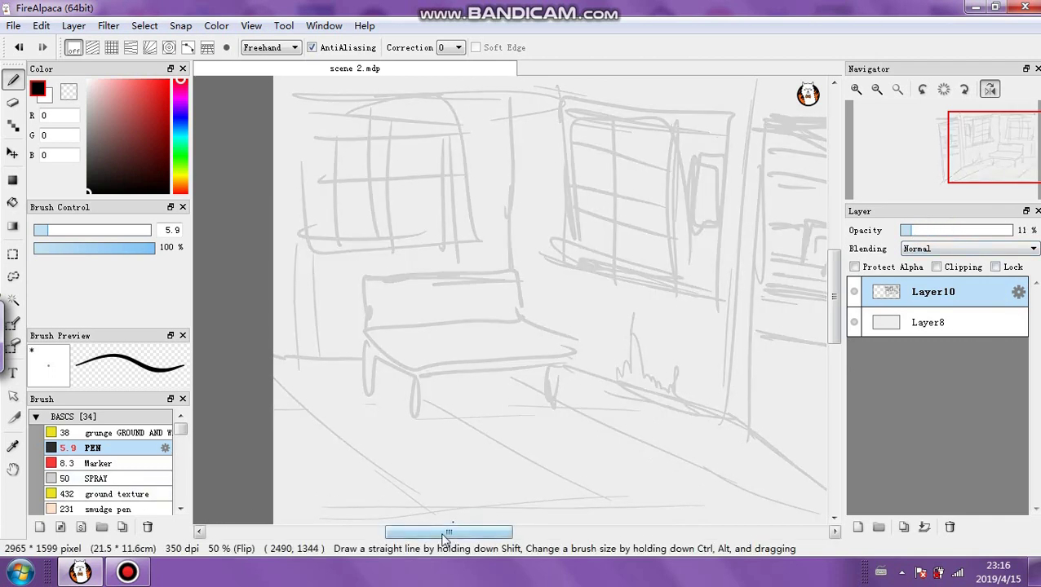
Add an empty layer above Layer10 and draw an oval torso and small head for a figure on the bench
left_click_drag(447, 534, 476, 535)
left_click(859, 529)
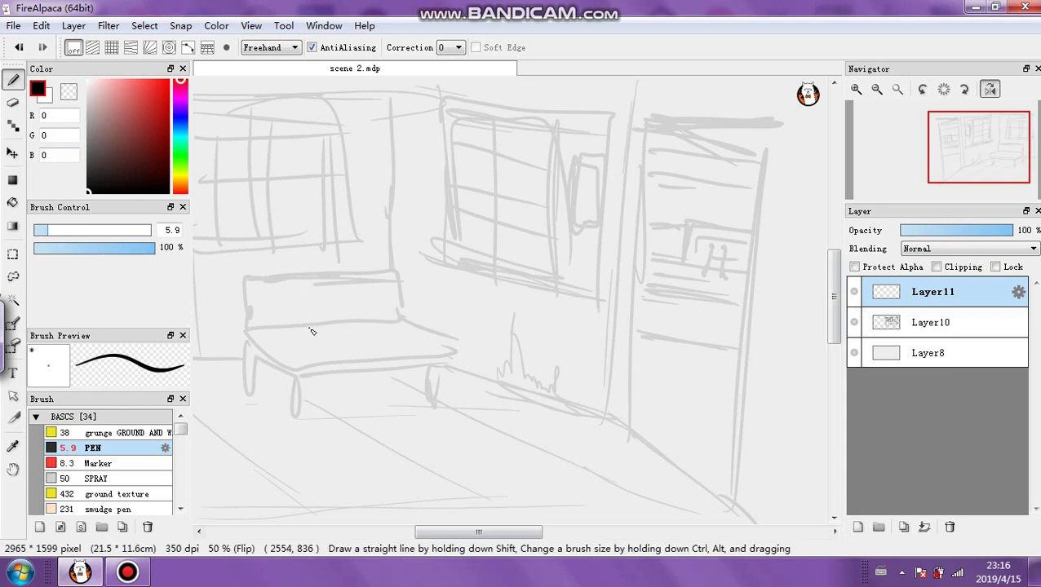
mouse_move(310, 329)
left_mouse_down()
mouse_move(322, 271)
mouse_move(303, 281)
mouse_move(320, 245)
mouse_move(323, 263)
mouse_move(318, 232)
mouse_move(337, 248)
left_mouse_up()
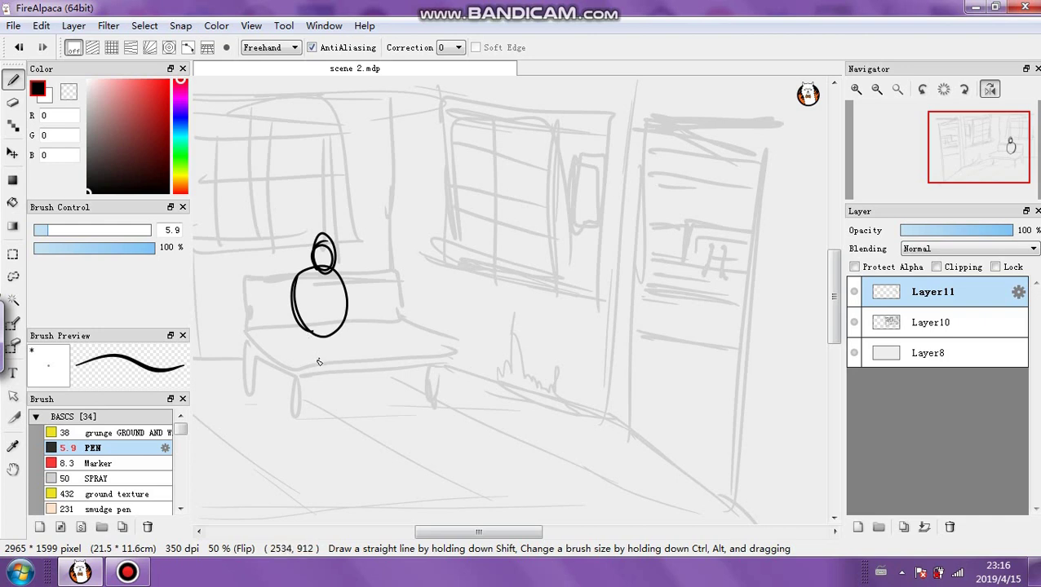
Mark the seated figure's knees and draw the thigh and lower-leg lines down to the floor
left_click_drag(315, 363, 328, 347)
left_click(337, 353)
mouse_move(313, 347)
left_mouse_down()
mouse_move(332, 364)
mouse_move(376, 342)
left_mouse_up()
left_click_drag(366, 342, 375, 351)
mouse_move(310, 330)
left_mouse_down()
mouse_move(322, 358)
mouse_move(374, 353)
left_mouse_up()
left_click_drag(312, 359, 330, 359)
mouse_move(367, 351)
left_mouse_down()
mouse_move(318, 416)
mouse_move(380, 413)
left_mouse_up()
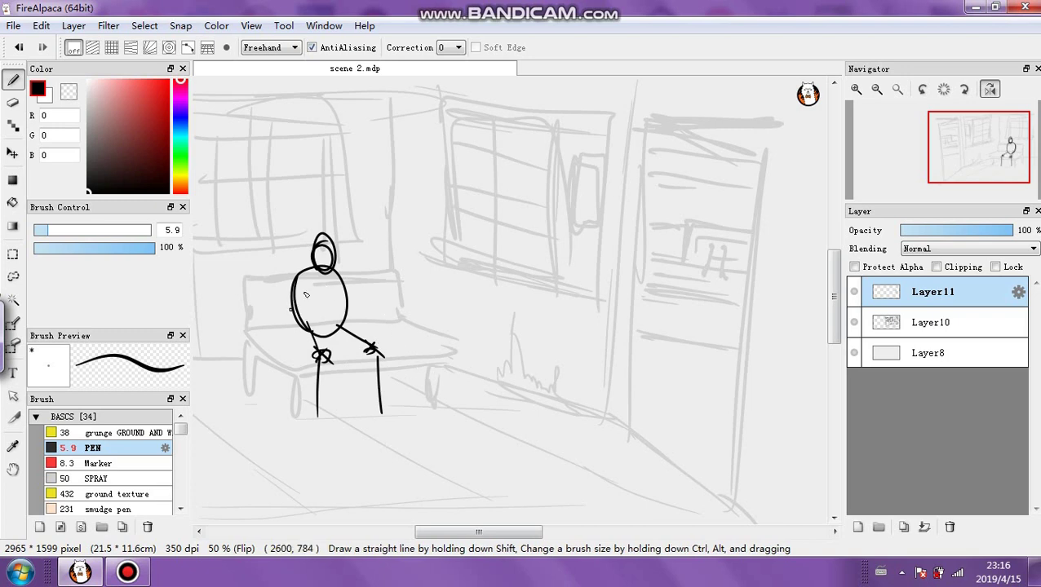
Mark the figure's elbows with crosses and draw the shoulder, upper-arm and forearm lines around the torso
left_click_drag(296, 287, 308, 310)
left_click_drag(307, 288, 293, 311)
left_click_drag(371, 284, 365, 308)
left_click_drag(365, 290, 385, 309)
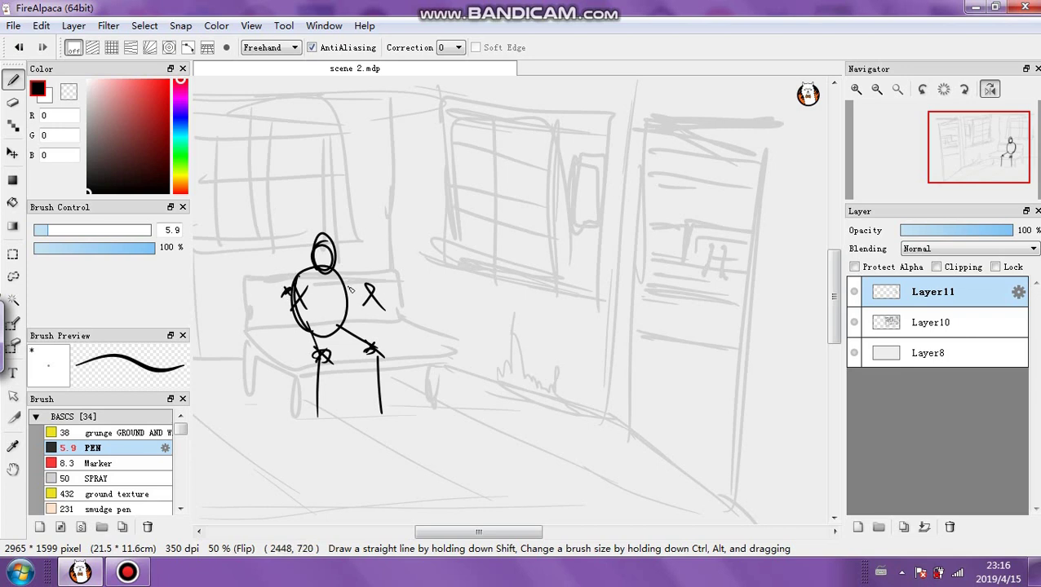
left_click_drag(277, 263, 292, 293)
mouse_move(274, 262)
left_mouse_down()
mouse_move(349, 272)
mouse_move(372, 333)
left_mouse_up()
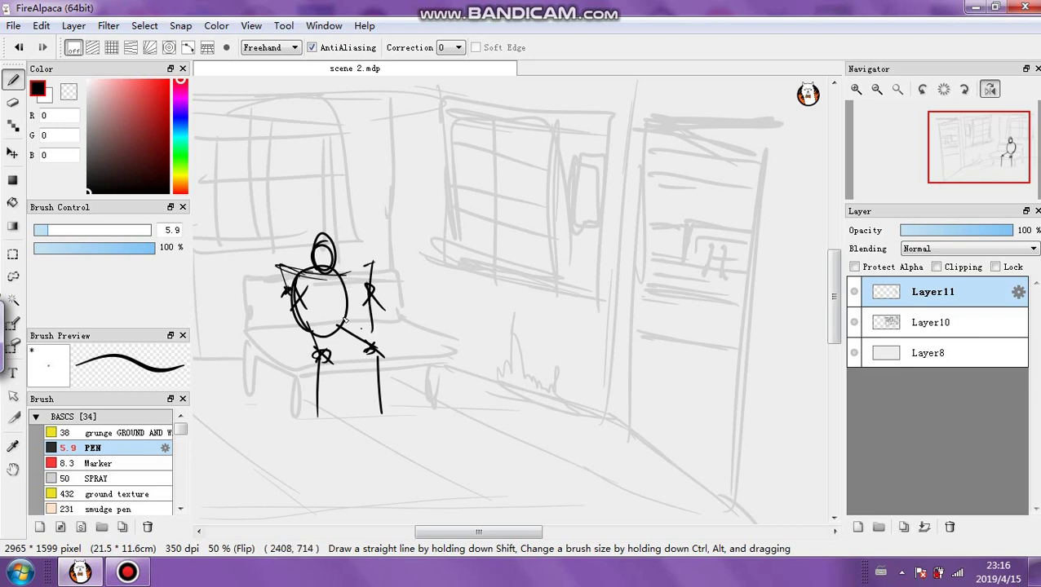
mouse_move(291, 318)
left_mouse_down()
mouse_move(327, 336)
mouse_move(375, 321)
left_mouse_up()
left_click_drag(343, 282, 346, 343)
left_click_drag(324, 253, 334, 259)
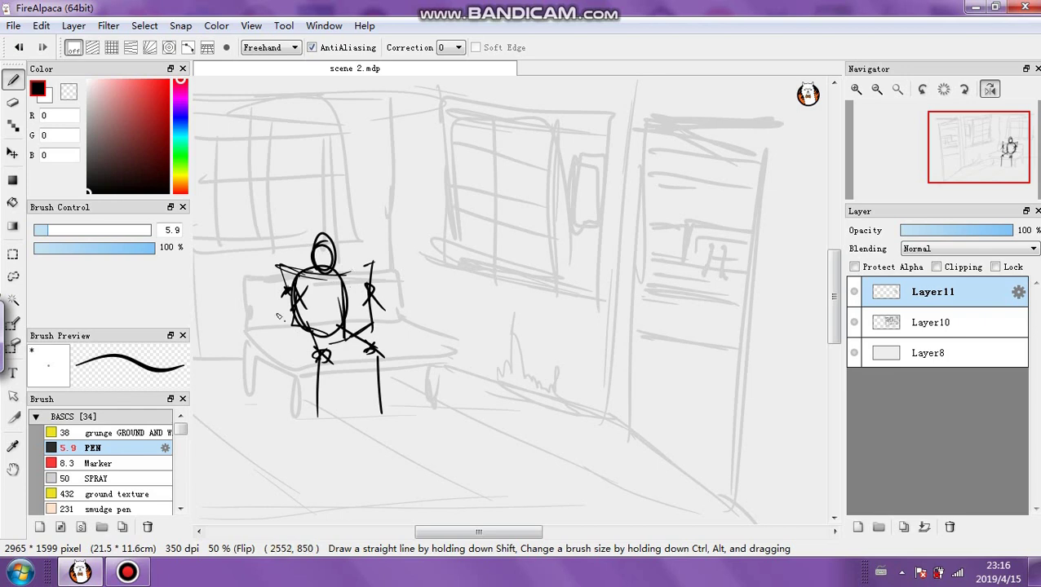
Build up the seated figure's hips, thighs and lower legs around the leg lines, and switch the pen to transparent
mouse_move(312, 352)
left_mouse_down()
mouse_move(300, 328)
mouse_move(321, 324)
mouse_move(333, 349)
mouse_move(368, 364)
mouse_move(378, 346)
left_mouse_up()
mouse_move(375, 353)
left_mouse_down()
mouse_move(376, 412)
mouse_move(387, 356)
mouse_move(334, 398)
left_mouse_up()
mouse_move(306, 346)
left_mouse_down()
mouse_move(308, 399)
mouse_move(334, 396)
left_mouse_up()
mouse_move(333, 398)
left_mouse_down()
mouse_move(315, 407)
mouse_move(307, 350)
mouse_move(311, 384)
left_mouse_up()
mouse_move(297, 346)
left_mouse_down()
mouse_move(309, 364)
mouse_move(297, 358)
left_mouse_up()
mouse_move(301, 327)
left_mouse_down()
mouse_move(294, 352)
mouse_move(308, 357)
left_mouse_up()
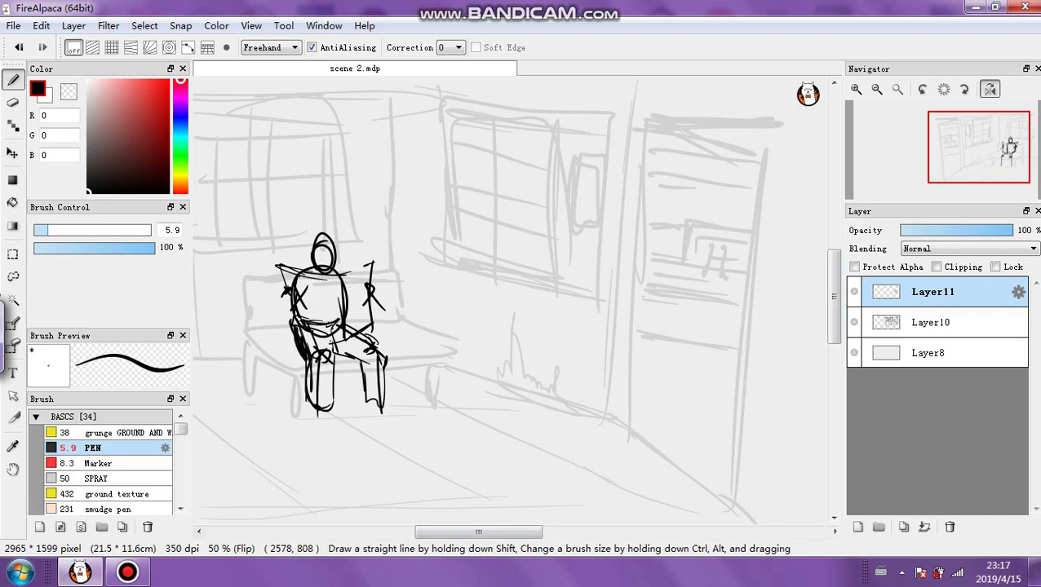
key("x")
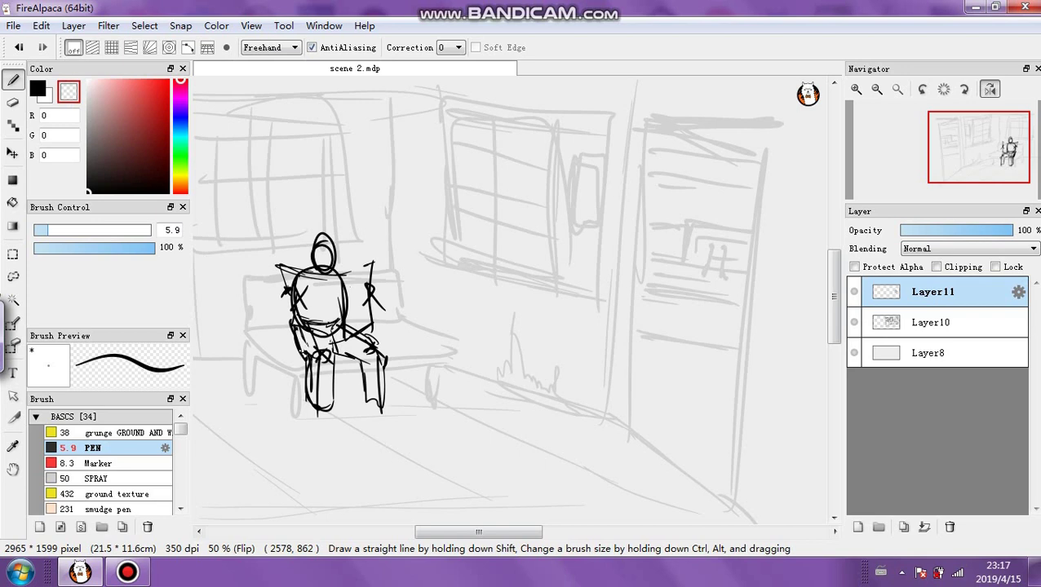
Draw both feet at the ends of the seated figure's lower legs in black
left_click(40, 88)
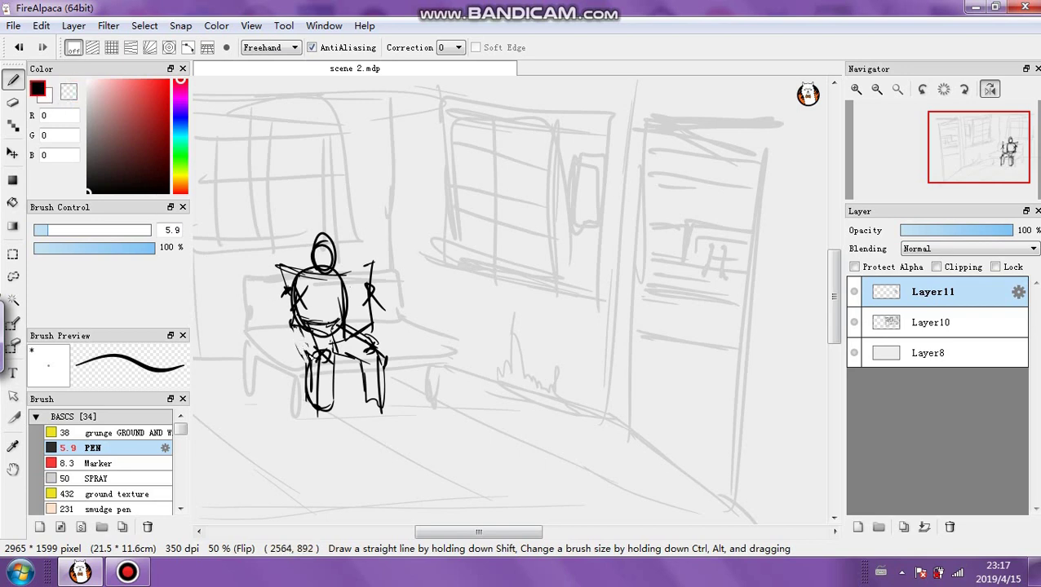
mouse_move(367, 402)
left_mouse_down()
mouse_move(379, 427)
mouse_move(366, 417)
mouse_move(390, 414)
mouse_move(395, 427)
left_mouse_up()
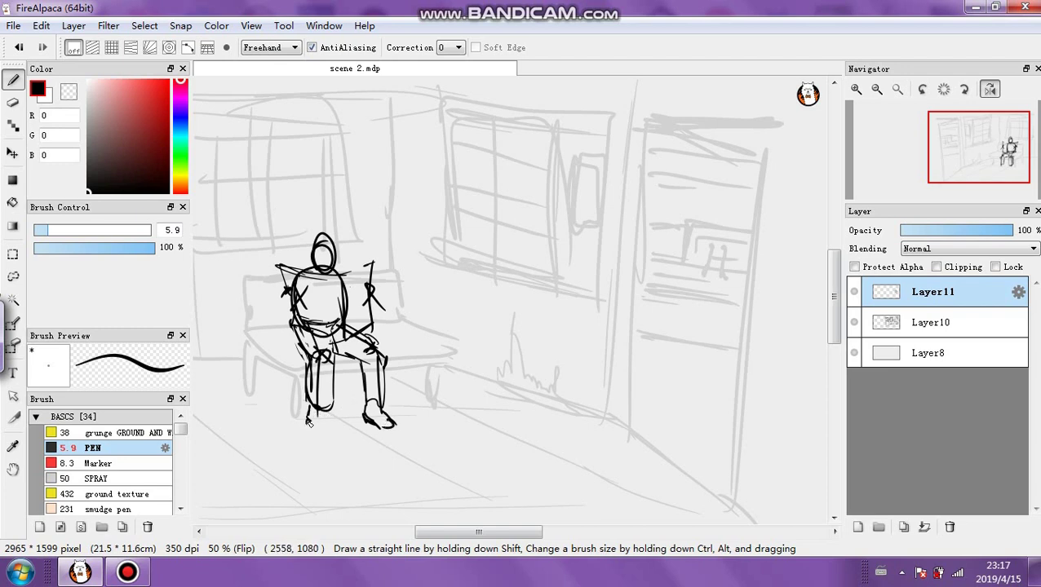
mouse_move(306, 419)
left_mouse_down()
mouse_move(301, 432)
mouse_move(315, 439)
left_mouse_up()
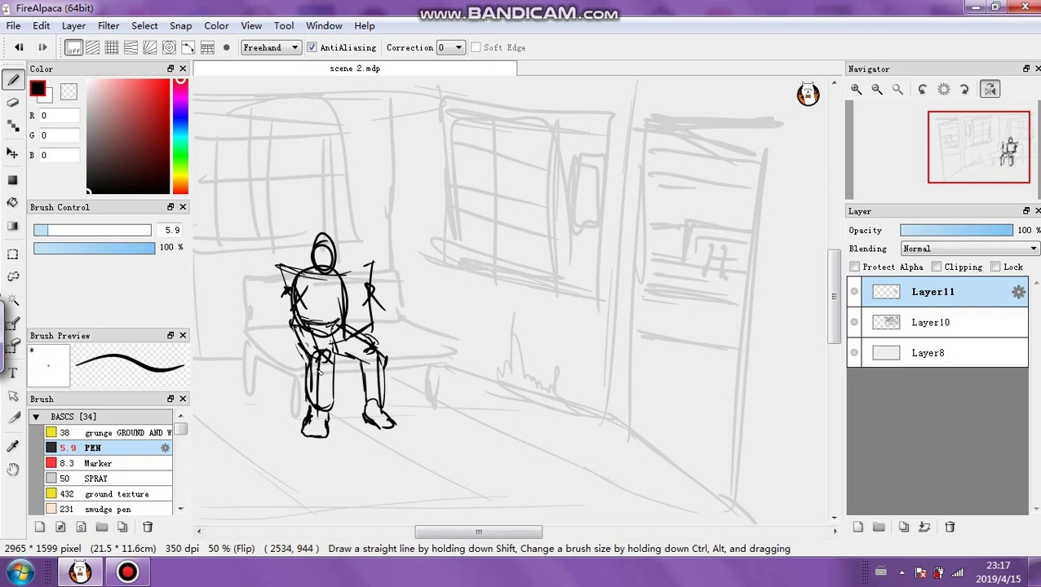
Erase the seated figure's torso and arm construction lines inside the newspaper with a transparent pen of size 22
left_click(68, 92)
left_click(87, 231)
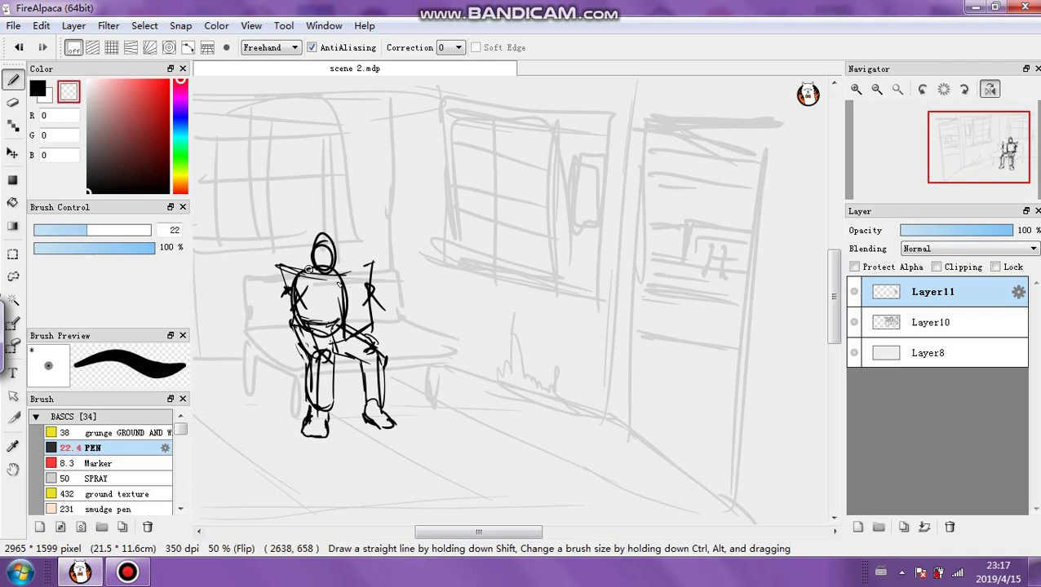
mouse_move(332, 290)
left_mouse_down()
mouse_move(346, 303)
mouse_move(335, 325)
mouse_move(295, 295)
mouse_move(357, 293)
mouse_move(353, 278)
mouse_move(373, 296)
mouse_move(367, 275)
left_mouse_up()
Draw the hands gripping the newspaper and its top edges and centre fold with a black 2.4 pen
left_click(36, 88)
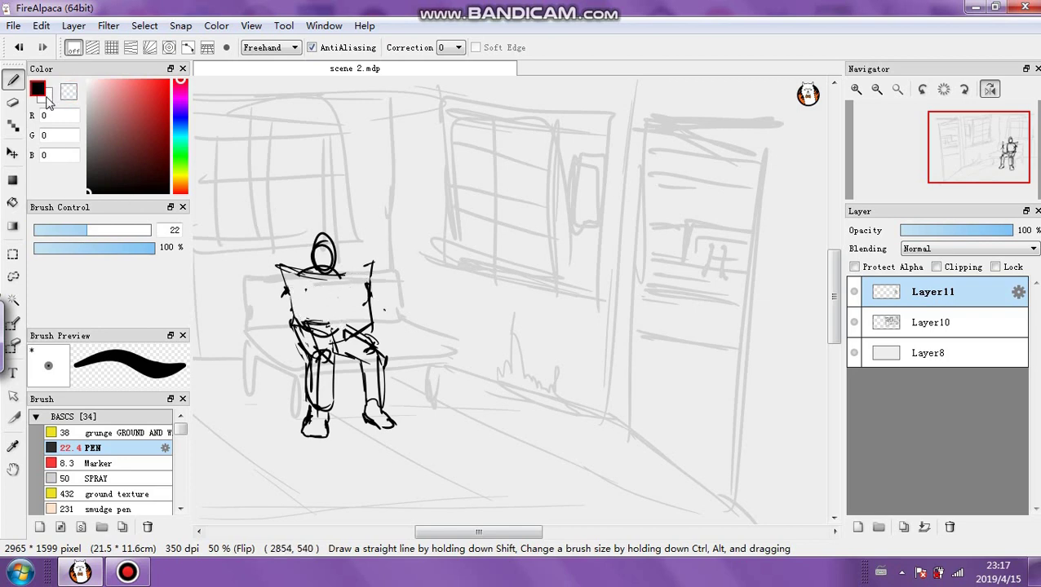
left_click(39, 231)
mouse_move(290, 297)
left_mouse_down()
mouse_move(288, 312)
mouse_move(290, 293)
left_mouse_up()
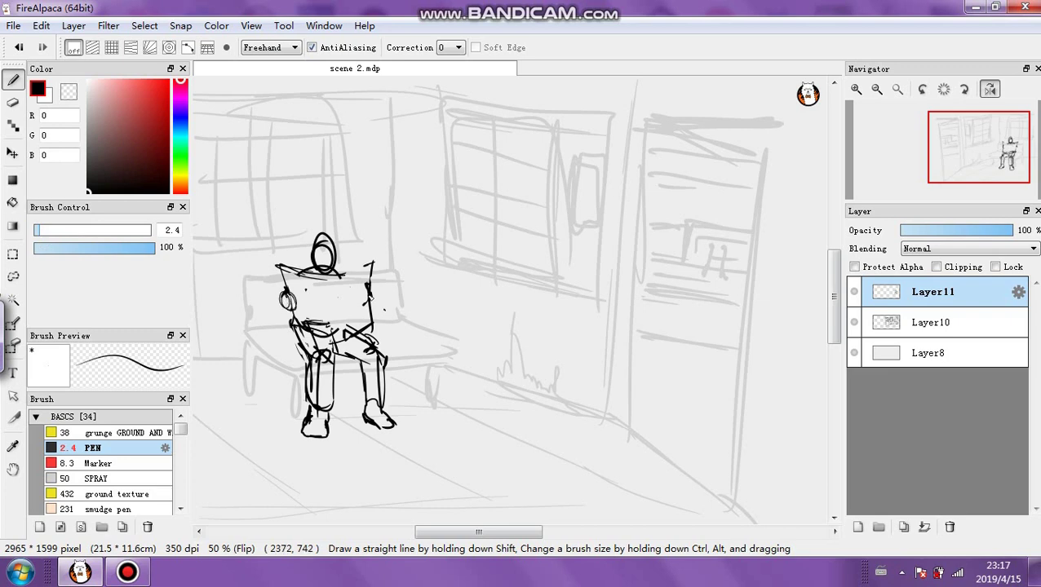
mouse_move(372, 299)
left_mouse_down()
mouse_move(364, 304)
mouse_move(370, 291)
mouse_move(356, 269)
mouse_move(339, 340)
left_mouse_up()
Erase the leftover construction lines in the seated figure's head, lap and knees at size 26, and return to a black 6.2 pen
left_click(69, 91)
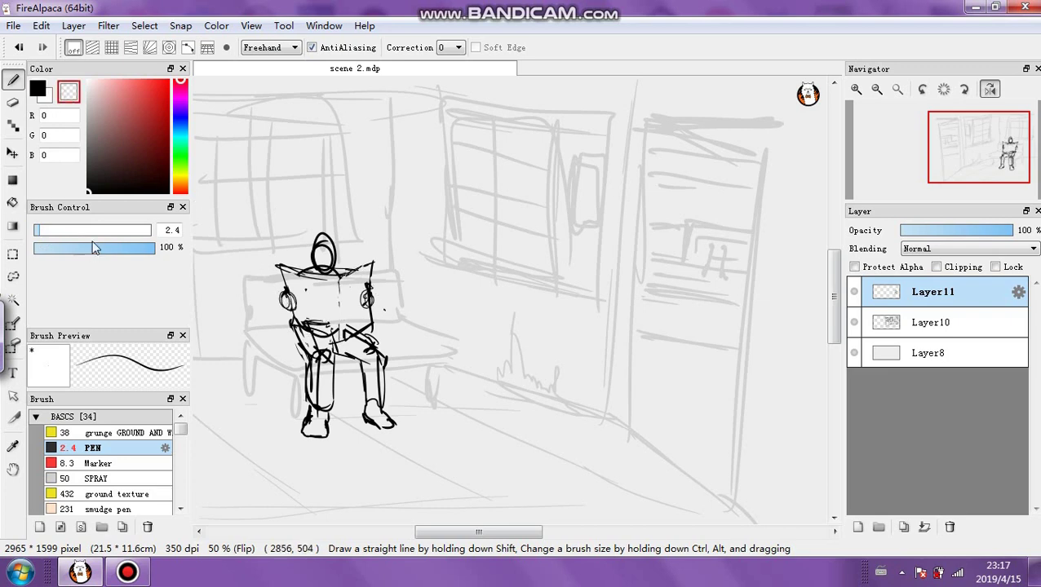
left_click(94, 230)
mouse_move(318, 395)
left_mouse_down()
mouse_move(320, 345)
mouse_move(323, 357)
mouse_move(366, 354)
mouse_move(321, 326)
mouse_move(330, 316)
left_mouse_up()
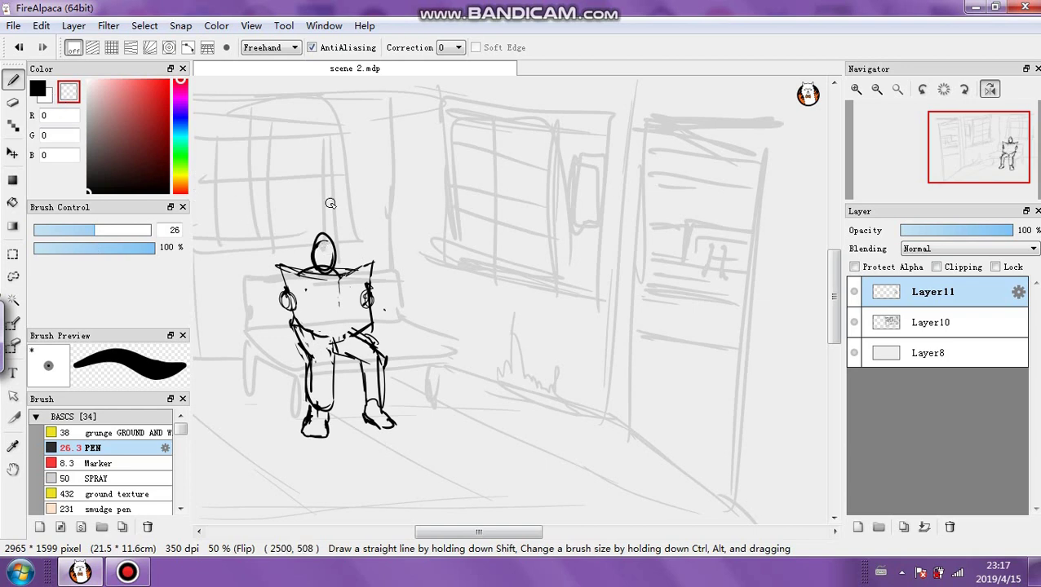
left_click(38, 90)
left_click(47, 230)
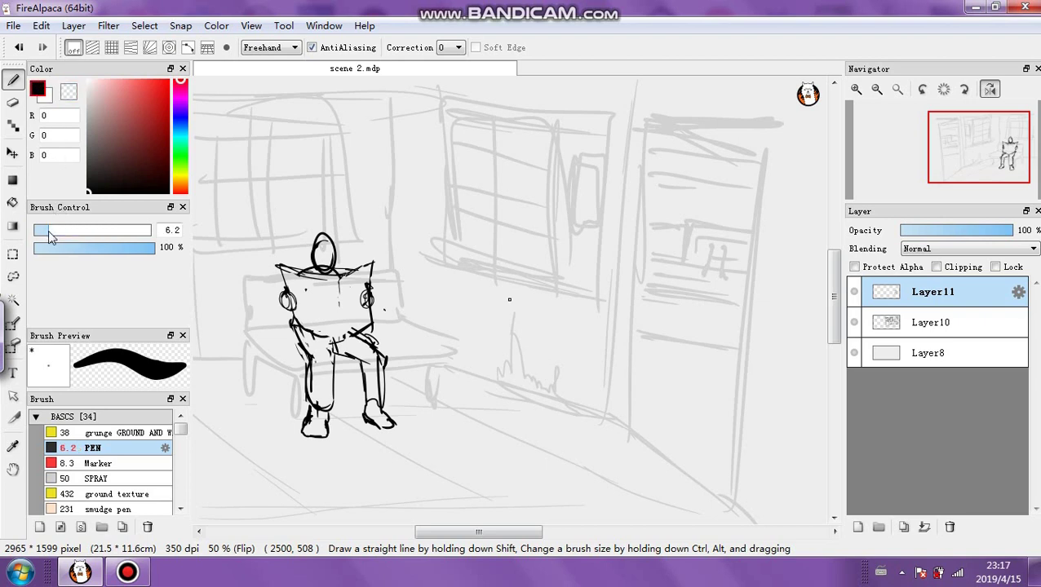
Lasso the seated figure's head and newspaper, enlarge them slightly with Transform, and deselect
left_click(13, 254)
left_click(13, 278)
mouse_move(276, 330)
left_mouse_down()
mouse_move(314, 343)
mouse_move(420, 326)
mouse_move(377, 196)
mouse_move(241, 290)
mouse_move(249, 310)
left_mouse_up()
left_click(145, 25)
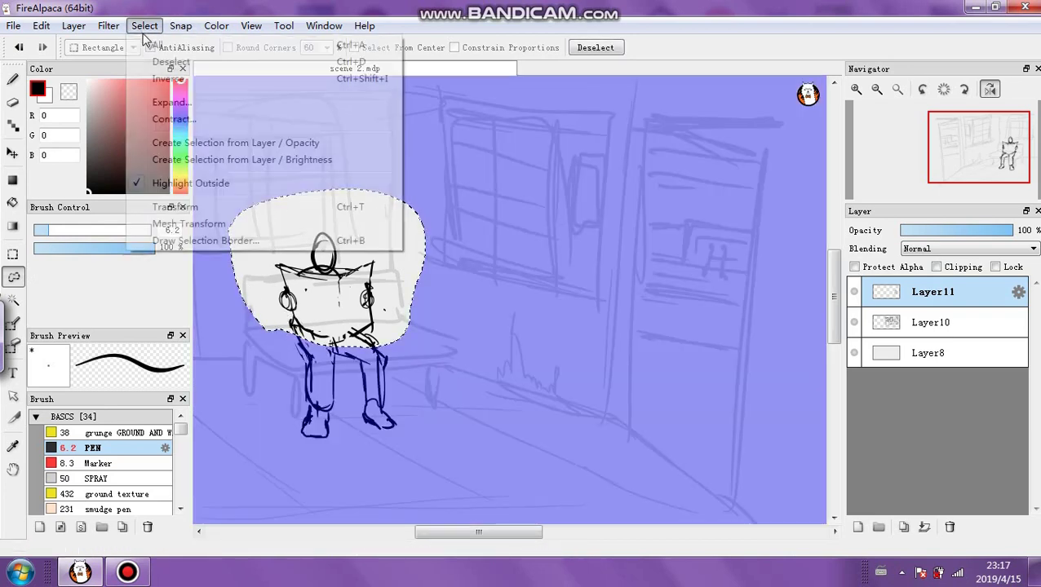
left_click(204, 211)
left_click_drag(432, 170, 435, 152)
left_click_drag(411, 196, 407, 192)
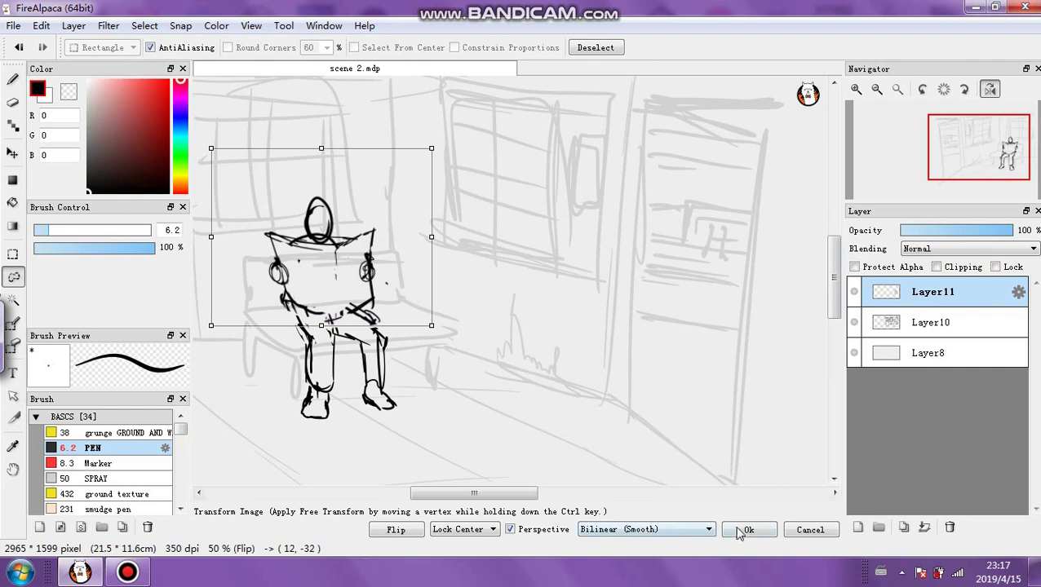
left_click(738, 532)
left_click(144, 26)
left_click(157, 60)
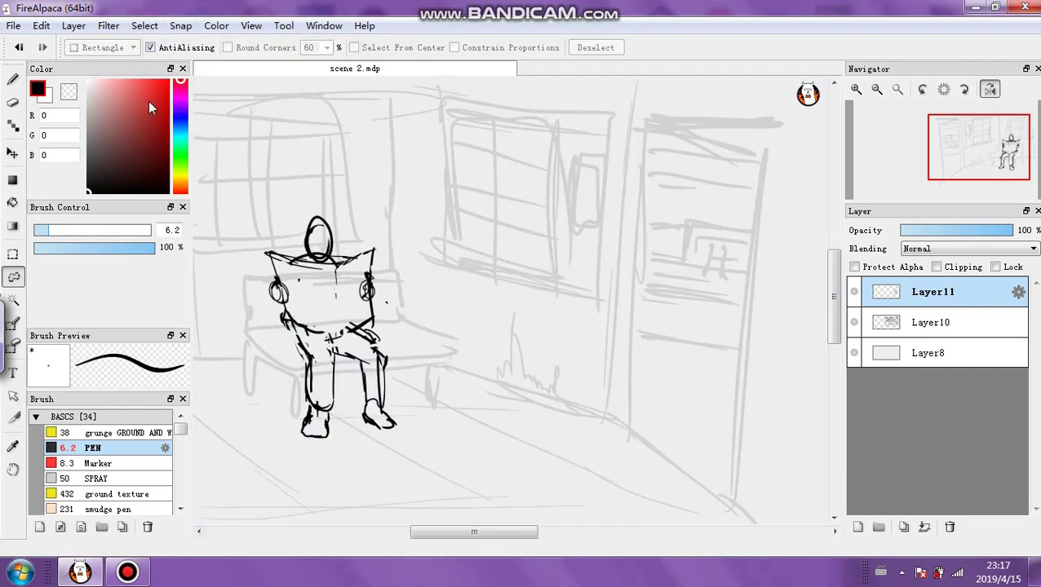
Draw an oval head for a second, standing figure in front of the window beside the bench
left_click(12, 79)
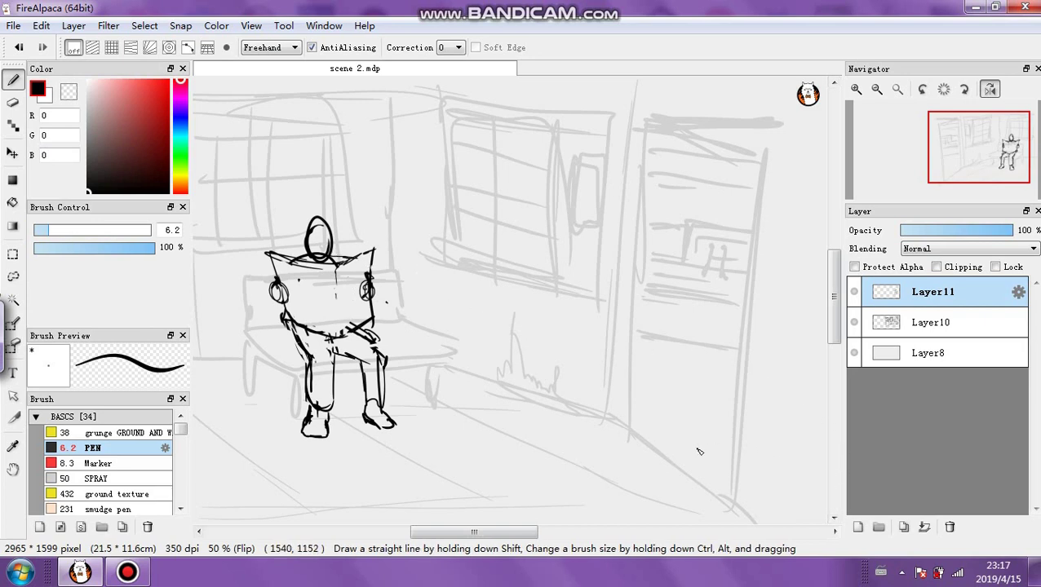
left_click(492, 200)
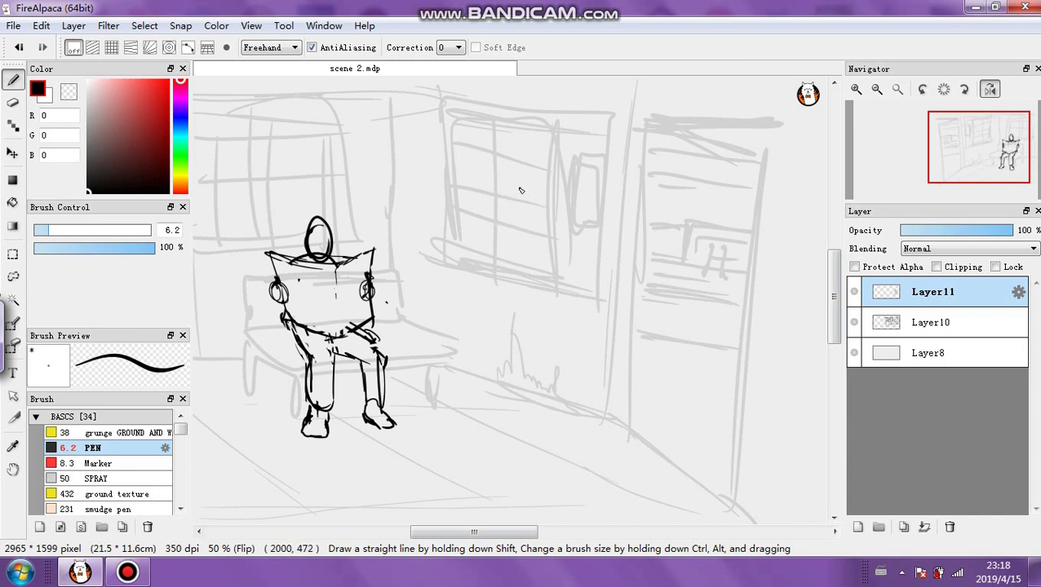
mouse_move(481, 205)
left_mouse_down()
mouse_move(481, 169)
mouse_move(495, 182)
left_mouse_up()
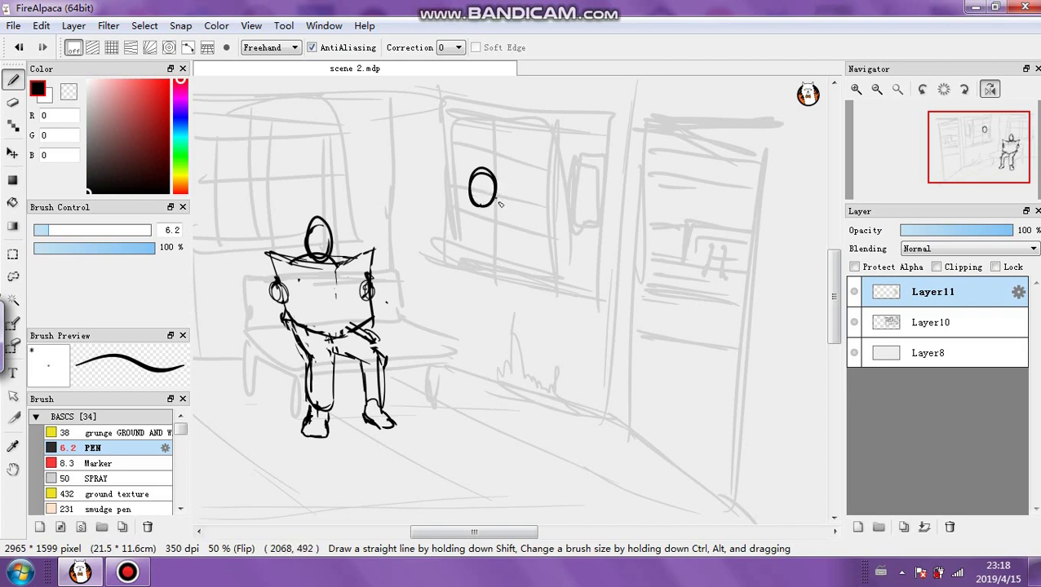
Sketch the standing figure's oval torso and bent, raised arm with hand using a 3.3 pen
left_click_drag(53, 231, 41, 230)
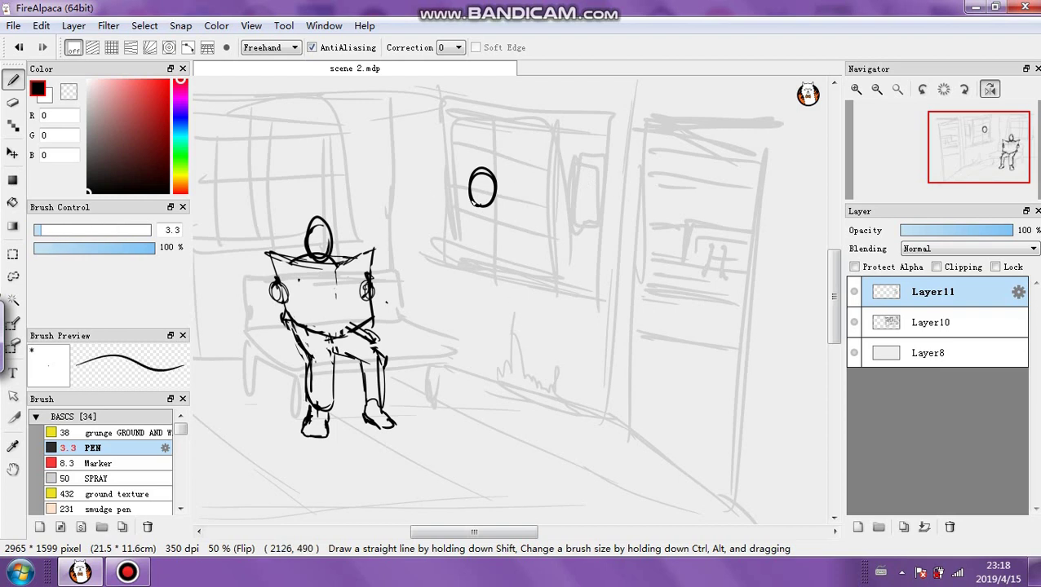
mouse_move(462, 208)
left_mouse_down()
mouse_move(497, 207)
mouse_move(471, 207)
mouse_move(467, 250)
left_mouse_up()
left_click_drag(470, 209, 463, 235)
left_click_drag(512, 243, 512, 250)
mouse_move(486, 287)
left_mouse_down()
mouse_move(461, 277)
mouse_move(495, 220)
mouse_move(447, 261)
mouse_move(471, 238)
mouse_move(447, 249)
left_mouse_up()
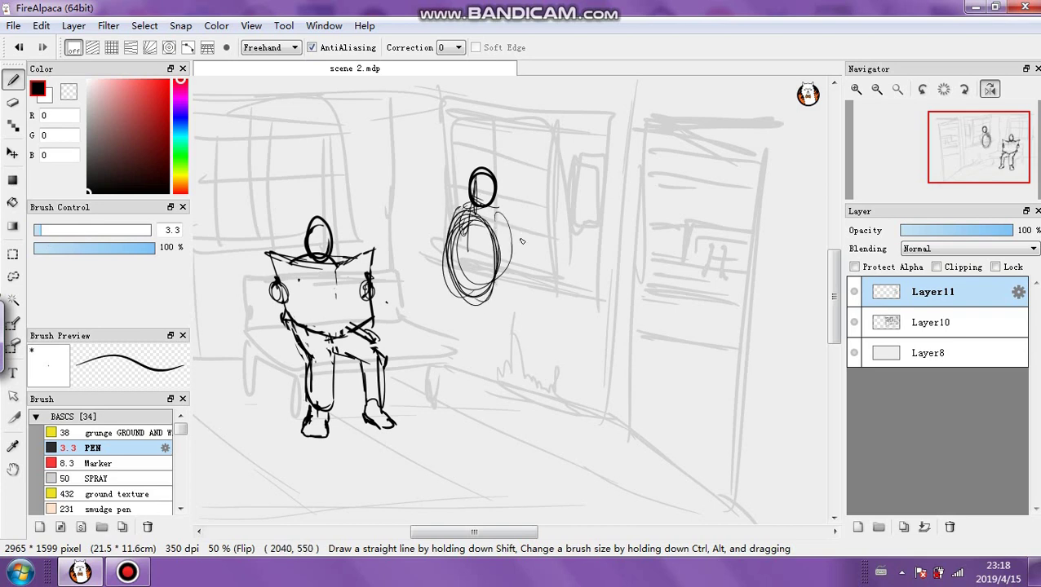
mouse_move(522, 253)
left_mouse_down()
mouse_move(532, 186)
mouse_move(532, 251)
left_mouse_up()
mouse_move(506, 217)
left_mouse_down()
mouse_move(517, 245)
mouse_move(496, 243)
mouse_move(495, 212)
mouse_move(457, 273)
mouse_move(478, 261)
left_mouse_up()
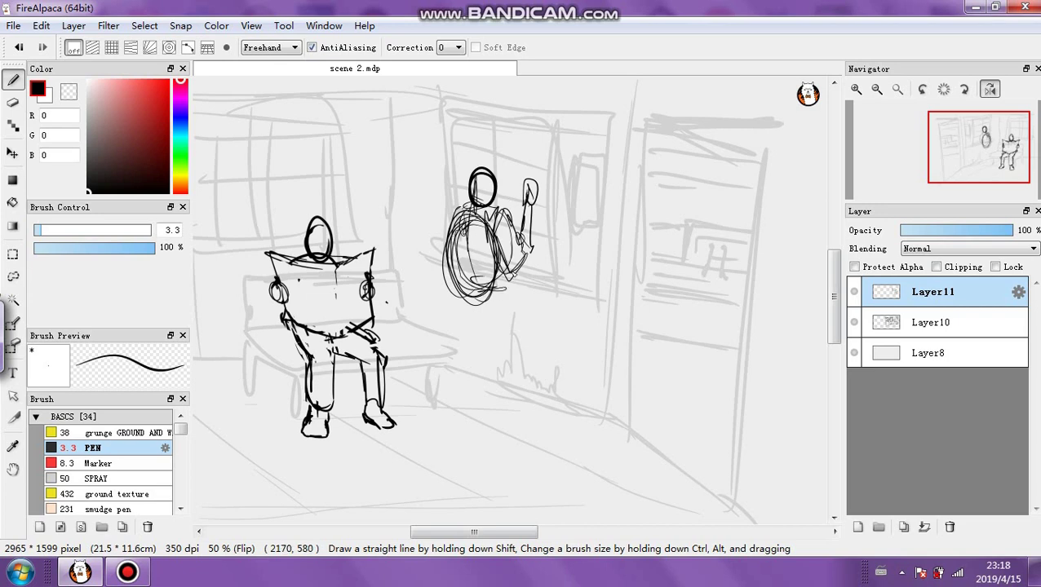
Sketch the standing figure's hips and the front leg down to its foot on the floor
mouse_move(469, 307)
left_mouse_down()
mouse_move(494, 292)
mouse_move(485, 323)
mouse_move(473, 315)
mouse_move(480, 323)
left_mouse_up()
left_click_drag(455, 229, 467, 313)
mouse_move(483, 331)
left_mouse_down()
mouse_move(495, 355)
mouse_move(481, 400)
mouse_move(494, 392)
mouse_move(519, 415)
mouse_move(503, 395)
mouse_move(499, 406)
mouse_move(514, 398)
mouse_move(503, 389)
mouse_move(491, 400)
left_mouse_up()
mouse_move(503, 356)
left_mouse_down()
mouse_move(493, 397)
mouse_move(479, 400)
left_mouse_up()
left_click_drag(487, 346, 483, 393)
left_click_drag(477, 326, 485, 349)
left_click_drag(469, 292, 482, 330)
mouse_move(499, 382)
left_mouse_down()
mouse_move(488, 295)
mouse_move(488, 310)
mouse_move(470, 315)
left_mouse_up()
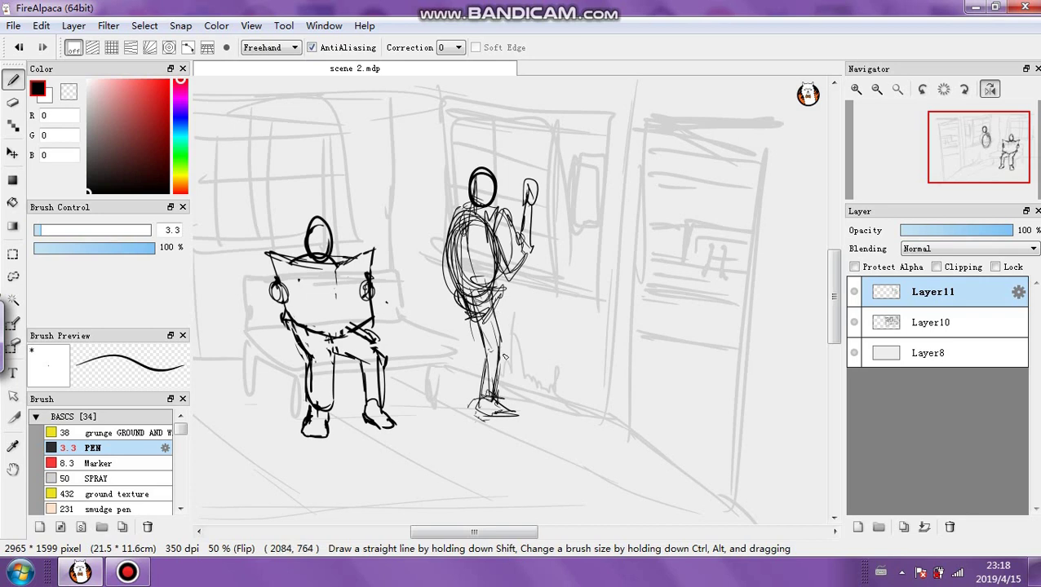
Draw the standing figure's other leg and foot, undoing a misplaced stroke
mouse_move(455, 287)
left_mouse_down()
mouse_move(456, 342)
mouse_move(469, 353)
mouse_move(447, 410)
left_mouse_up()
key("ctrl+z")
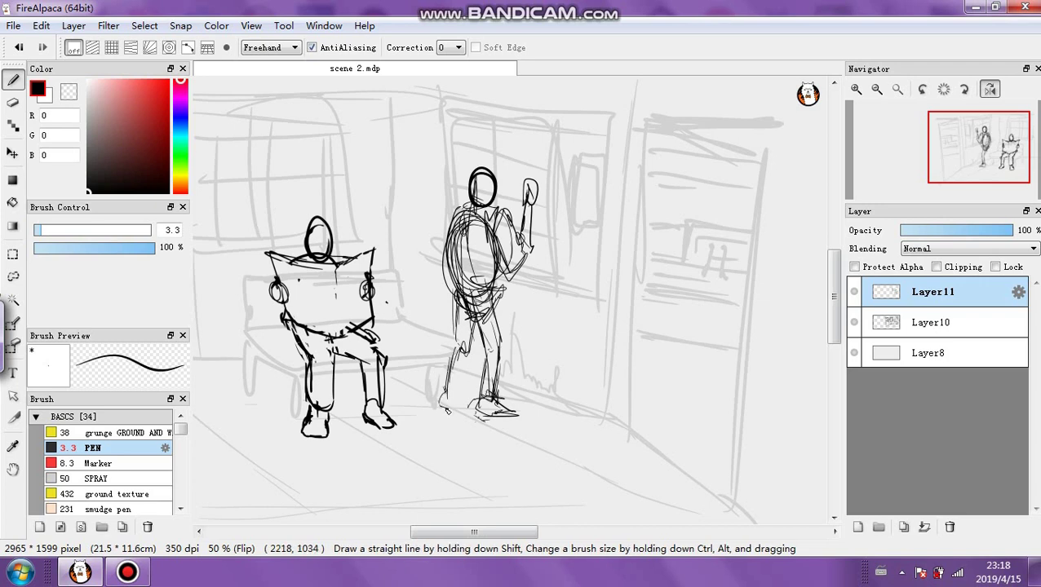
left_click_drag(472, 351, 453, 409)
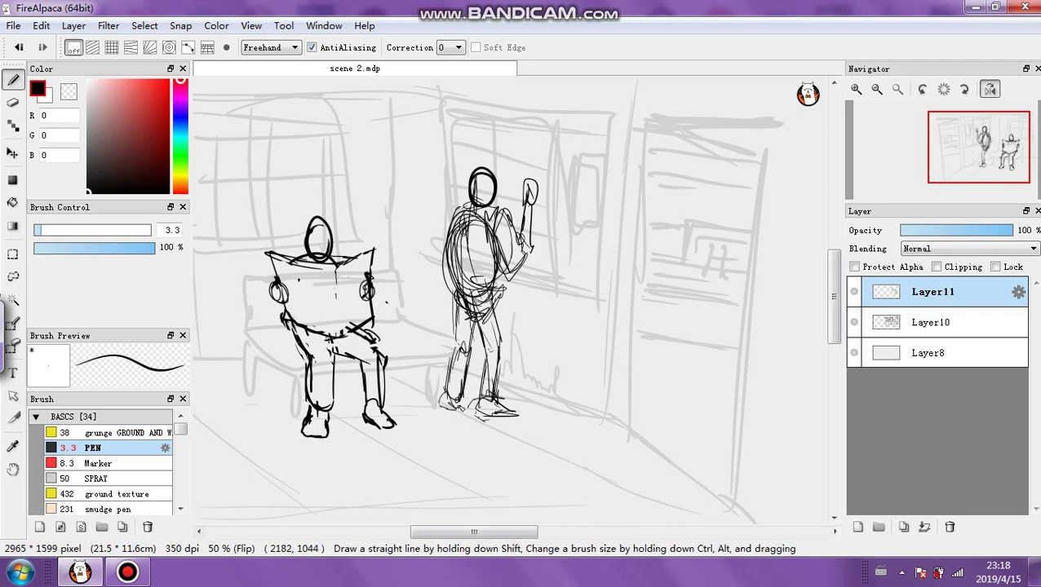
Erase the standing figure's torso oval and raised-arm construction lines with a transparent pen of size 18
left_click(67, 91)
left_click(77, 230)
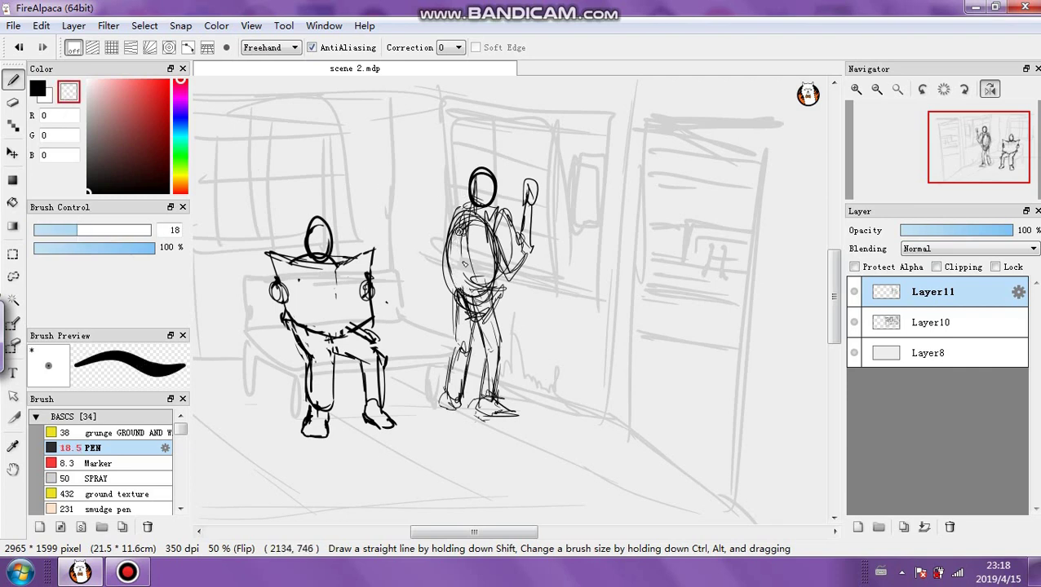
mouse_move(465, 264)
left_mouse_down()
mouse_move(472, 290)
mouse_move(468, 266)
mouse_move(486, 224)
mouse_move(481, 235)
mouse_move(461, 228)
mouse_move(447, 281)
mouse_move(457, 204)
mouse_move(459, 285)
mouse_move(483, 319)
mouse_move(459, 307)
left_mouse_up()
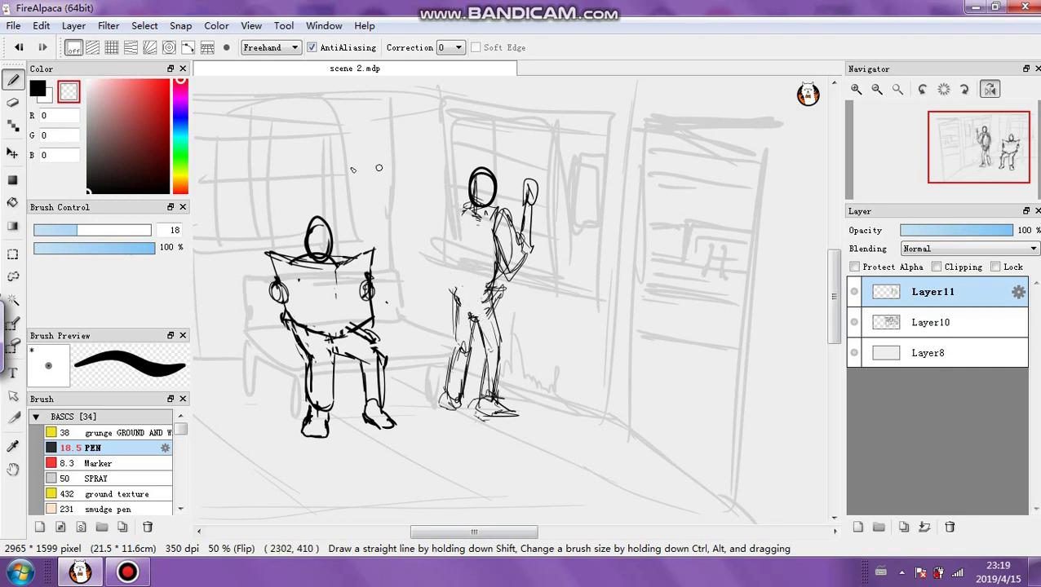
mouse_move(510, 240)
left_mouse_down()
mouse_move(497, 219)
mouse_move(493, 232)
left_mouse_up()
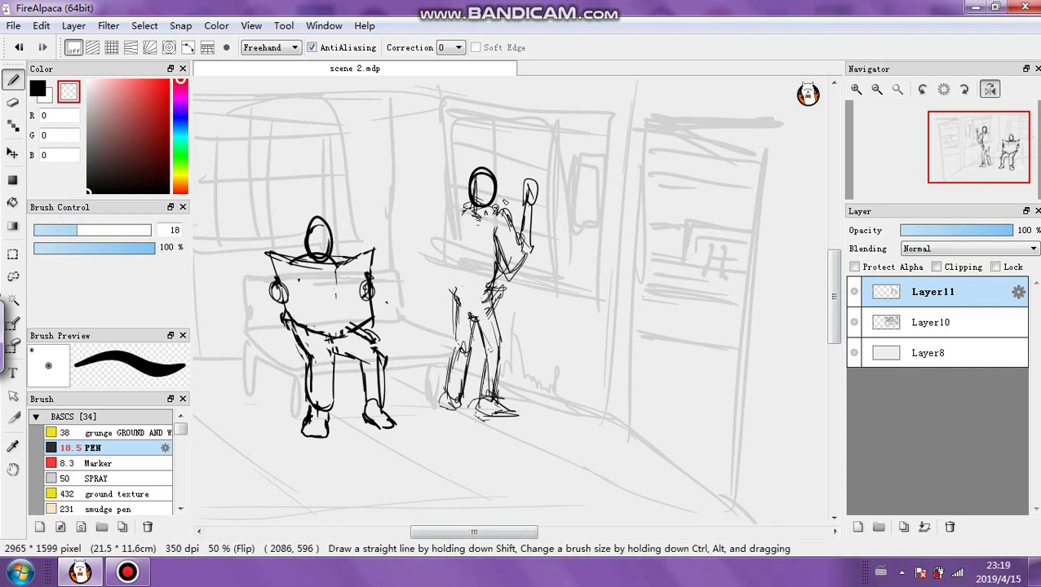
Redraw the inner edge of the standing figure's raised arm with a black 7.2 pen
left_click(37, 93)
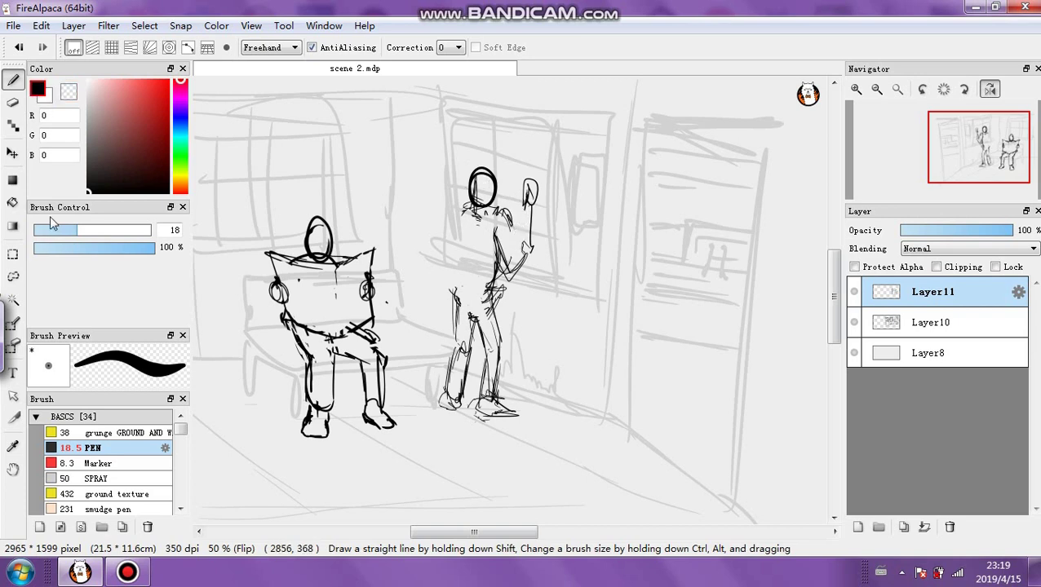
left_click(52, 230)
left_click_drag(517, 243, 510, 214)
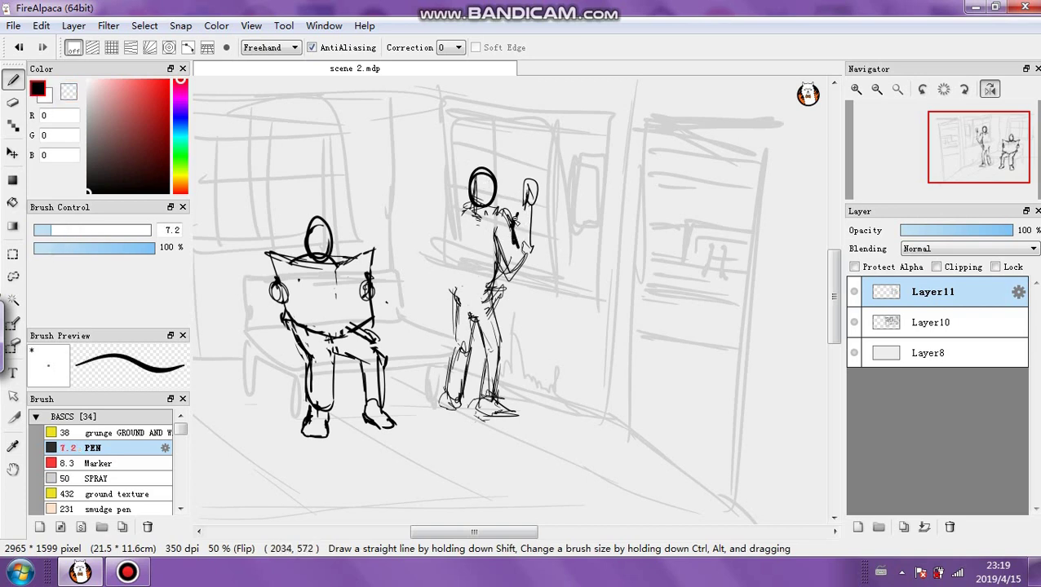
Outline the standing figure's back and waist, and draw the other arm bent up to the head, at pen size 3
left_click(39, 231)
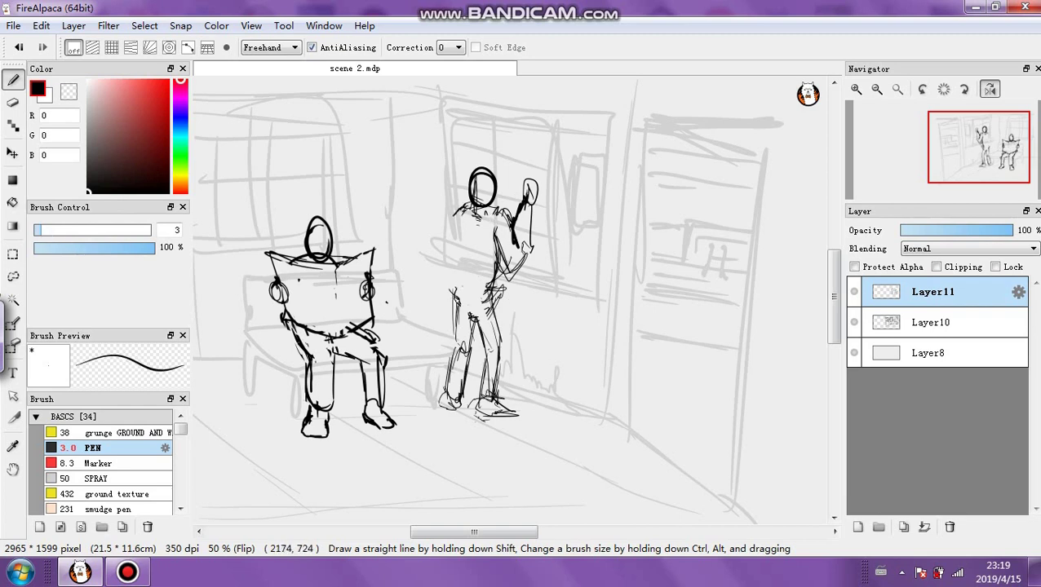
mouse_move(454, 288)
left_mouse_down()
mouse_move(487, 295)
mouse_move(452, 235)
left_mouse_up()
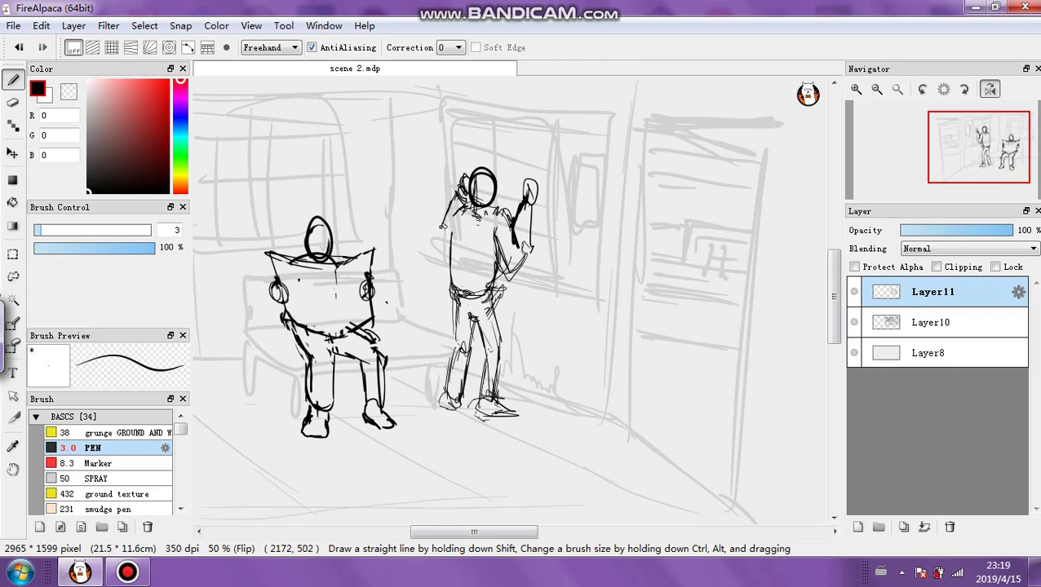
left_click_drag(454, 204, 445, 257)
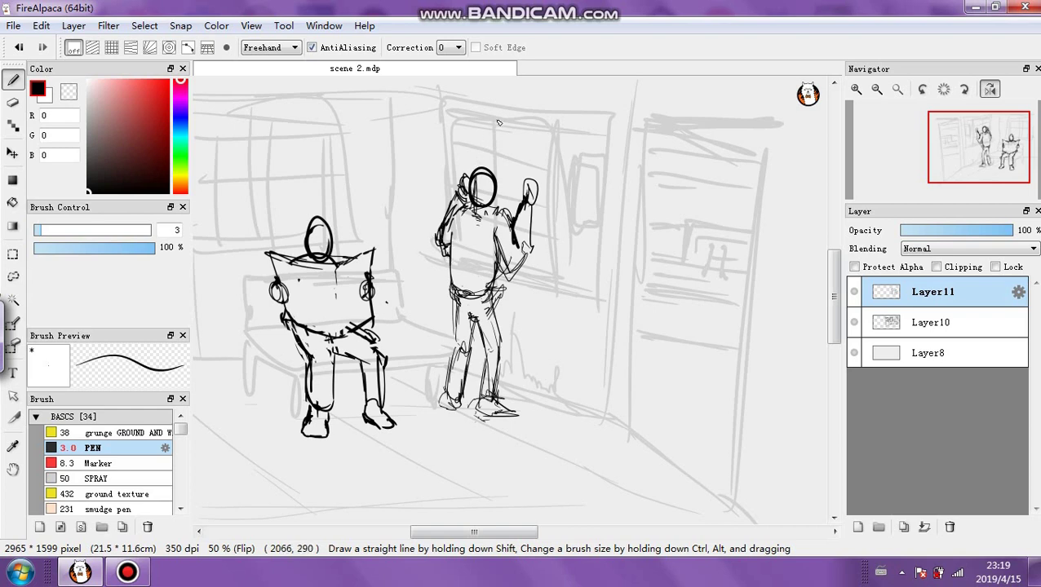
left_click_drag(454, 232, 457, 205)
Erase the rough lines of the arm bent up to the standing figure's head with a transparent 14.7 pen
left_click(68, 92)
left_click(70, 230)
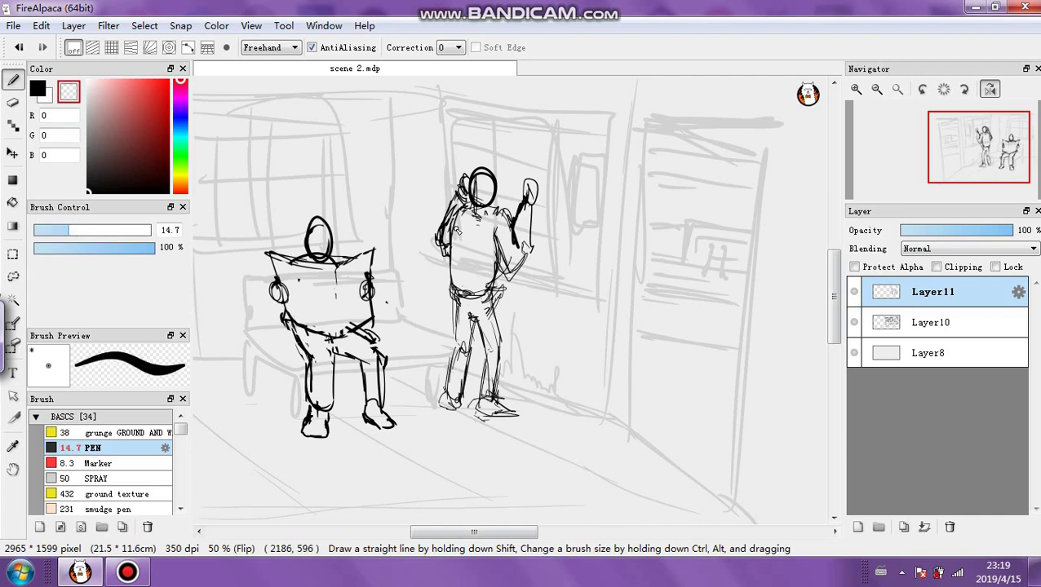
left_click_drag(448, 229, 447, 249)
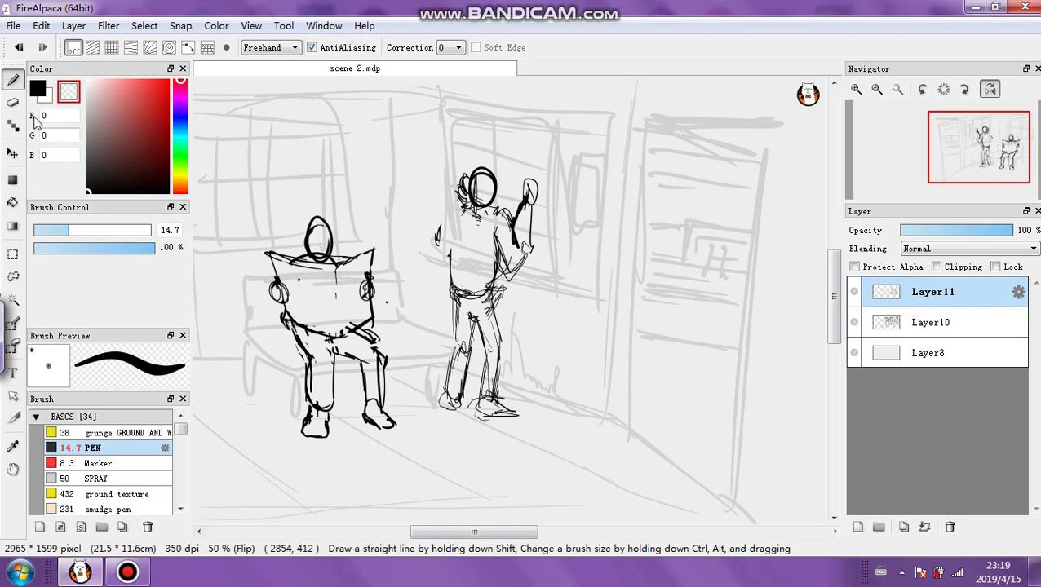
Redraw the arm bent up to the head and the adjoining torso edge in black at pen size 3.7
left_click(37, 230)
left_click(37, 89)
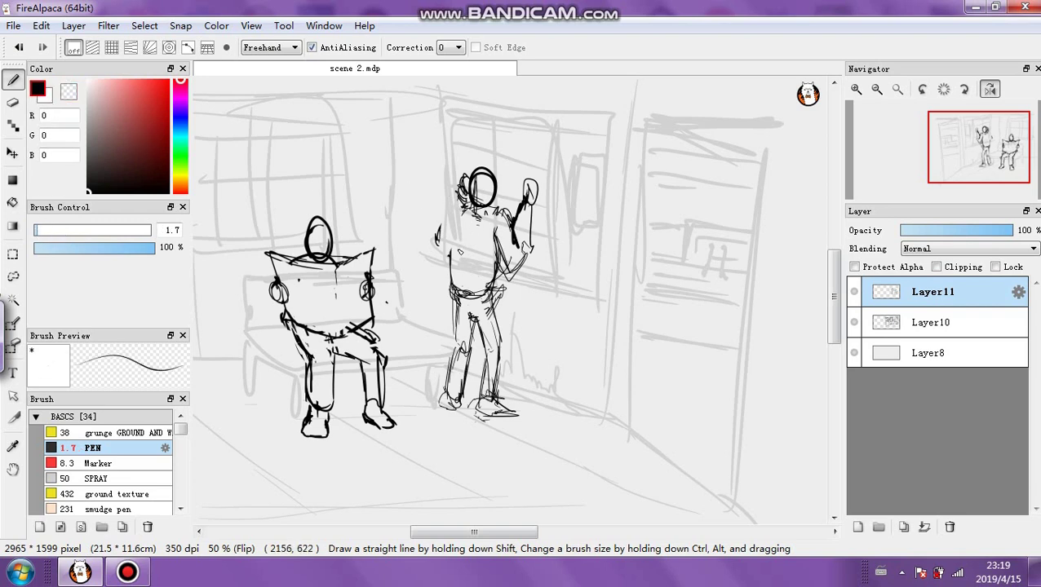
left_click(42, 231)
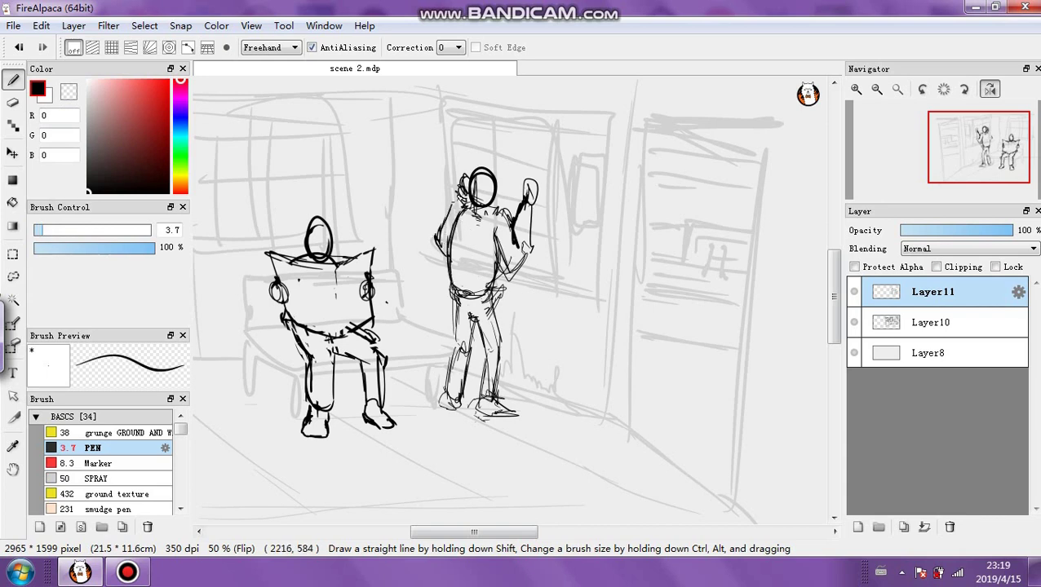
left_click_drag(459, 207, 443, 226)
Clean up stray lines between the bent arm and the torso with the transparent pen, and return to black
left_click(65, 93)
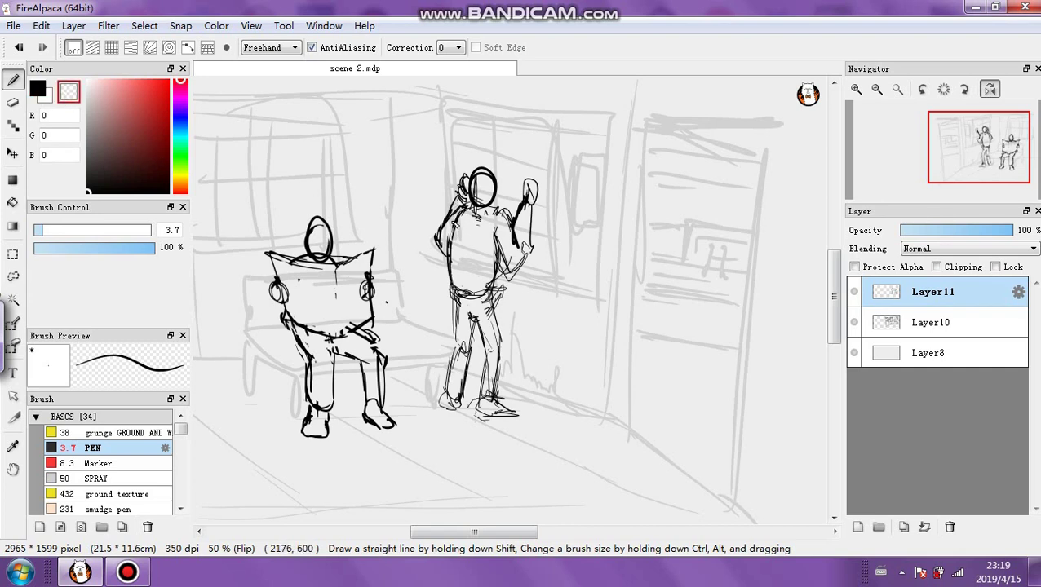
left_click_drag(448, 249, 460, 216)
left_click(38, 90)
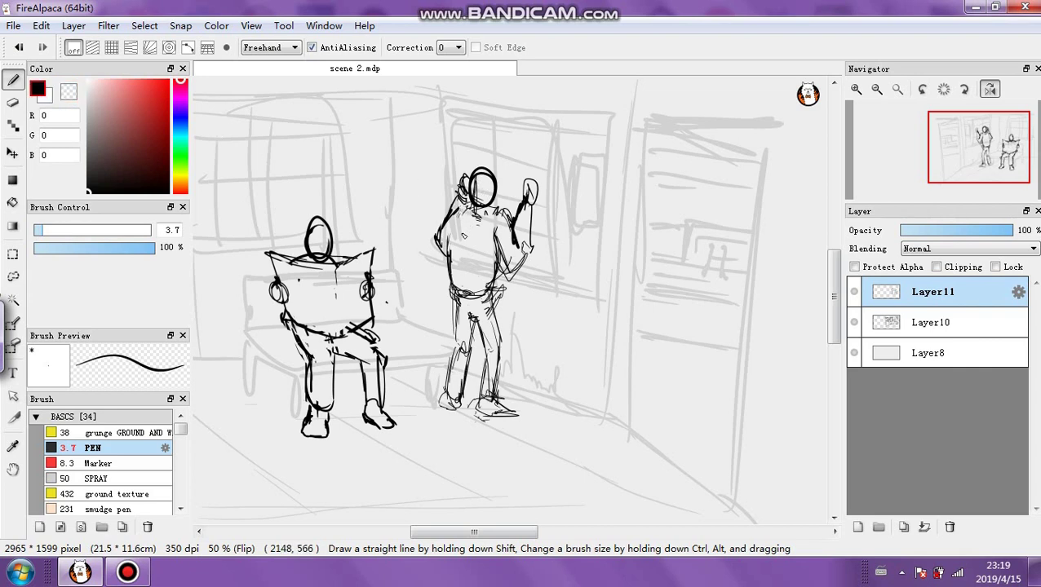
Erase the upper torso edge and inner line beside the standing figure's bent arm with a transparent 31.5 pen
left_click_drag(445, 255, 452, 225)
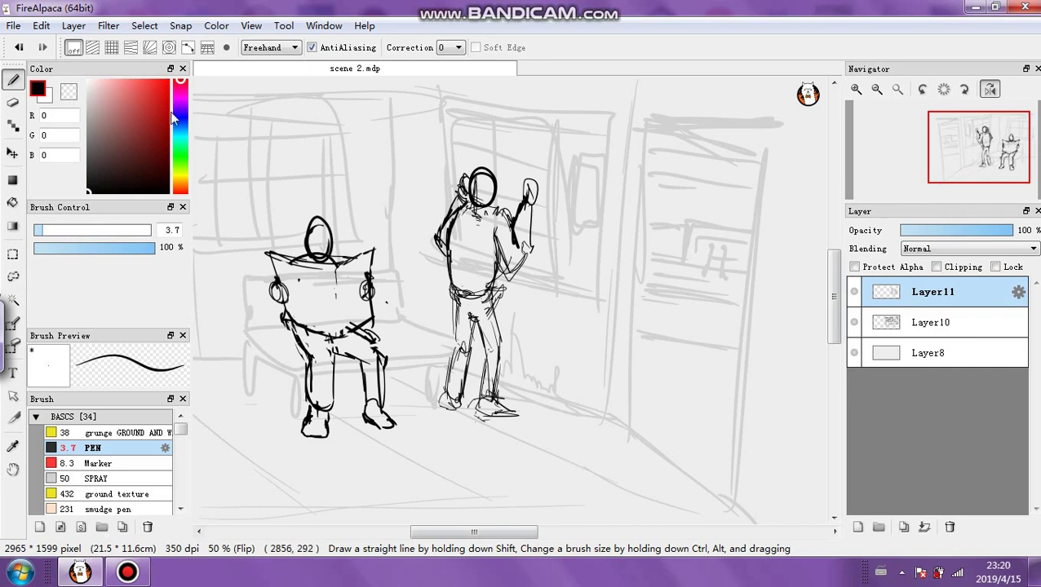
left_click(69, 92)
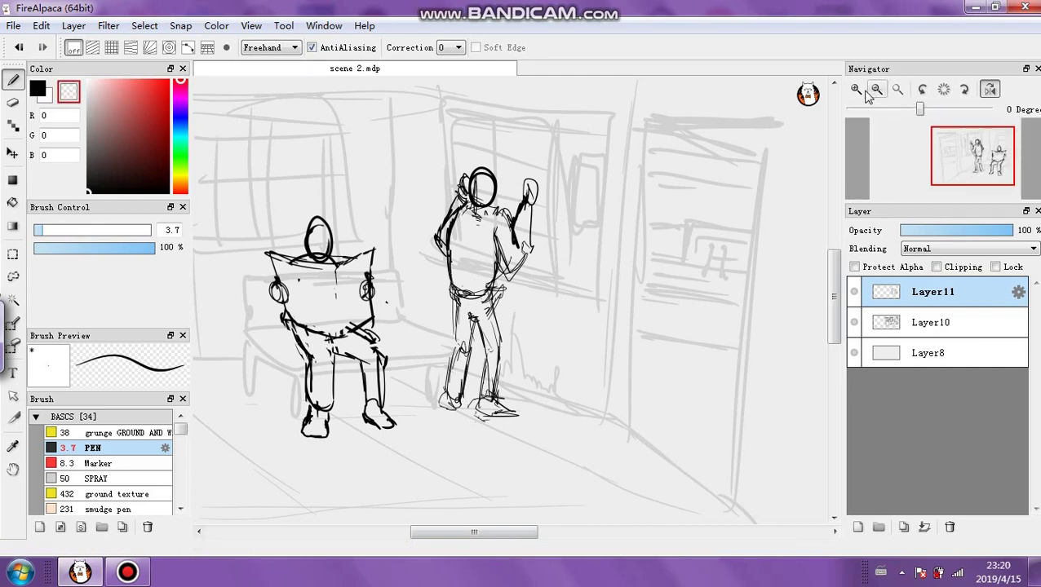
left_click(857, 89)
left_click(857, 89)
left_click_drag(834, 295, 834, 265)
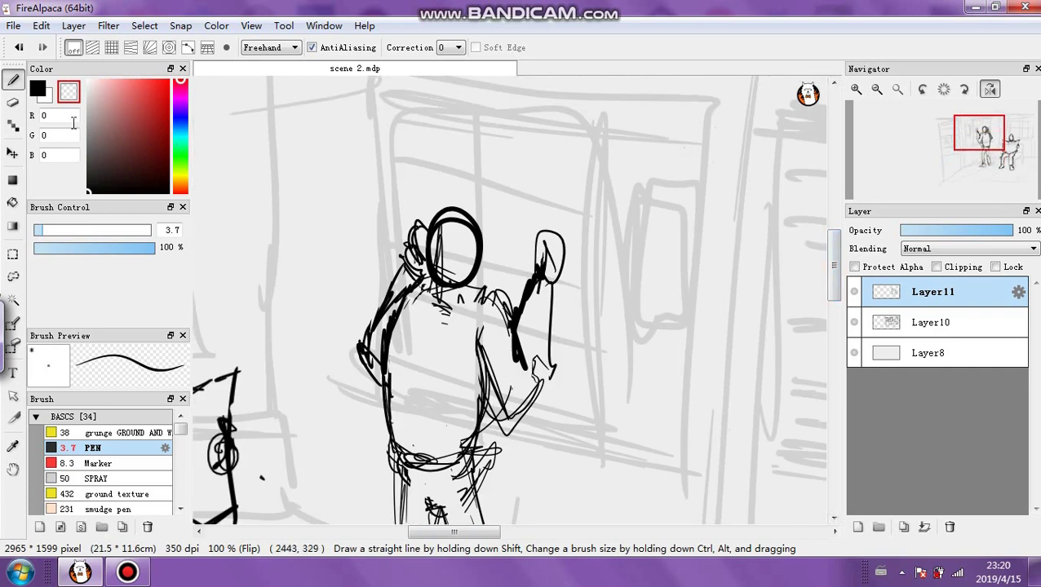
left_click(101, 230)
left_click_drag(419, 289, 396, 313)
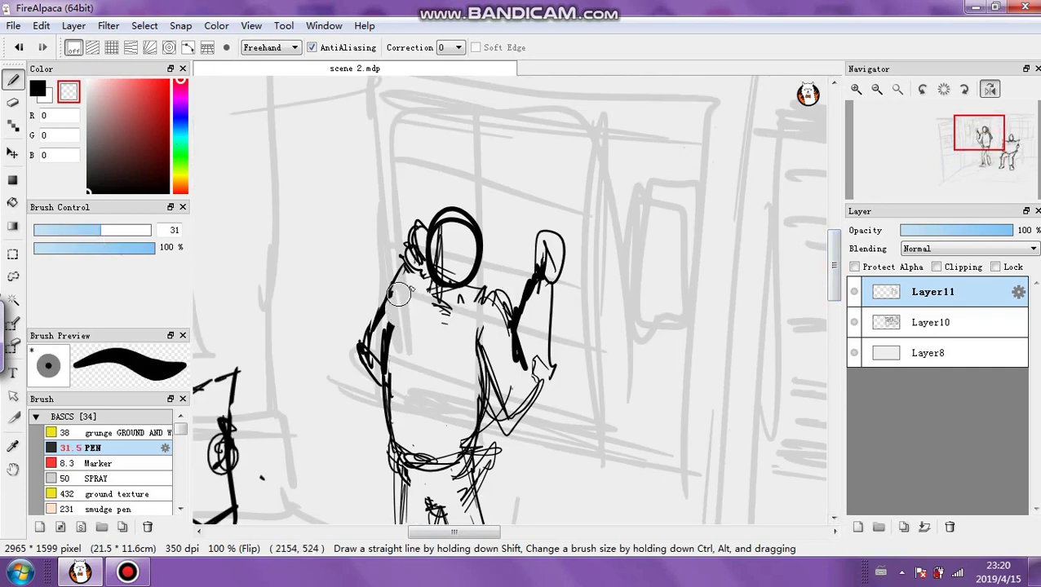
Redraw the standing figure's shoulder, upper back edge and bent arm in black at pen size 5.9
left_click(40, 93)
left_click(47, 231)
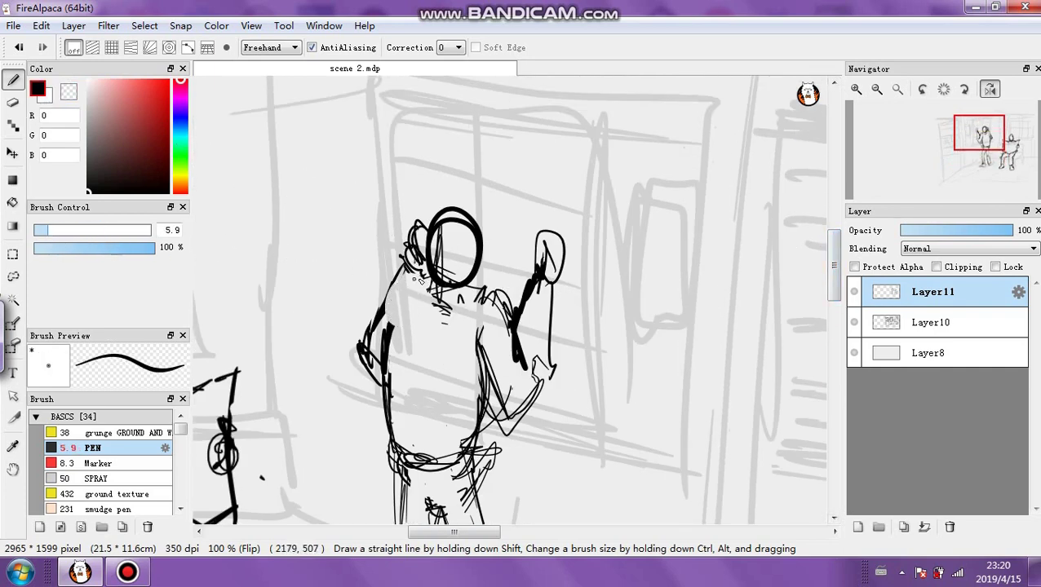
left_click_drag(385, 328, 406, 291)
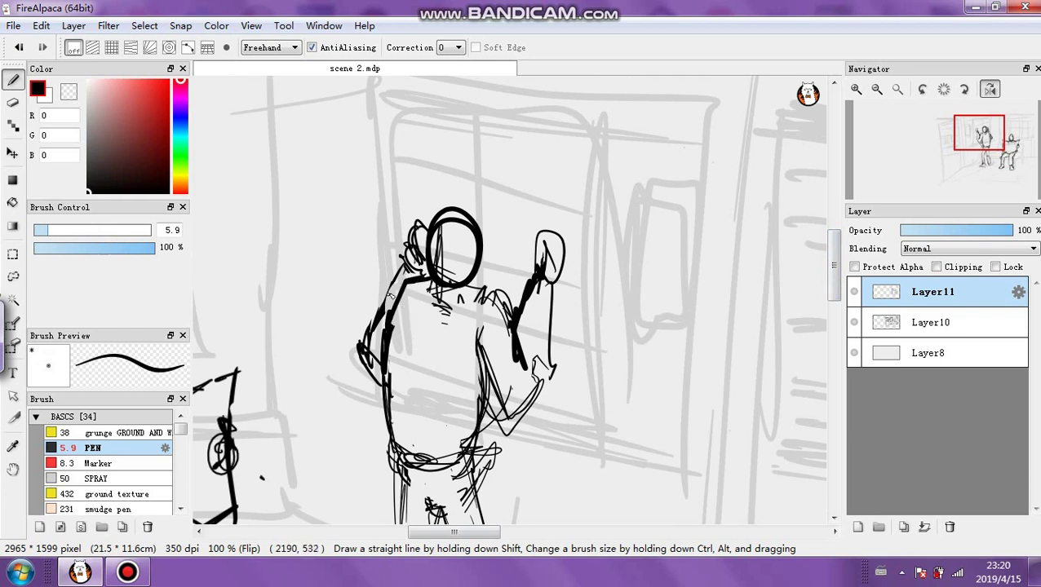
mouse_move(405, 288)
left_mouse_down()
mouse_move(385, 302)
mouse_move(364, 371)
mouse_move(377, 390)
left_mouse_up()
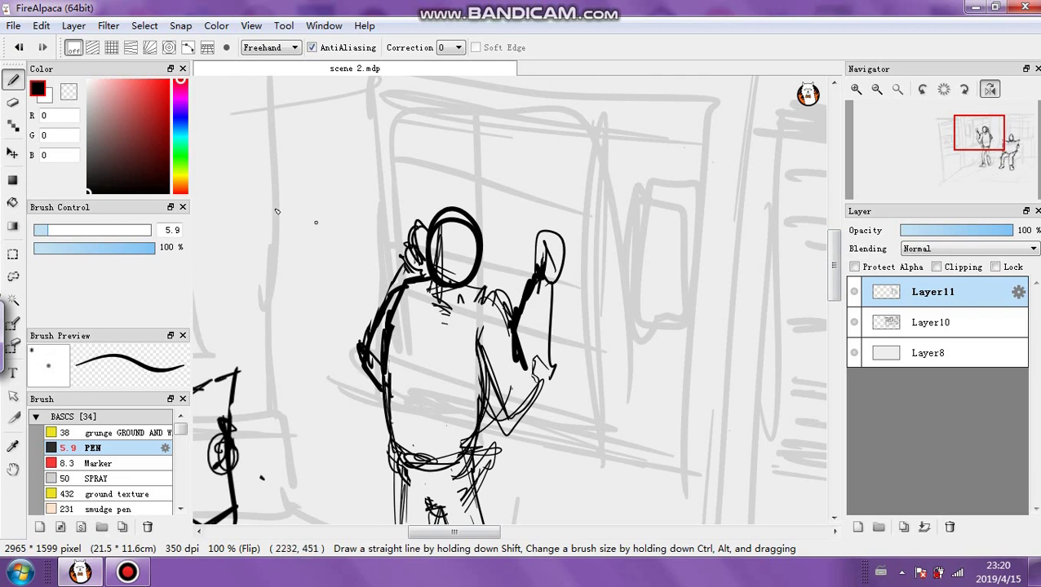
Erase the torso line below the shoulder and the outer line of the bent arm with the transparent 5.9 pen
left_click(69, 93)
mouse_move(391, 309)
left_mouse_down()
mouse_move(380, 351)
mouse_move(384, 331)
left_mouse_up()
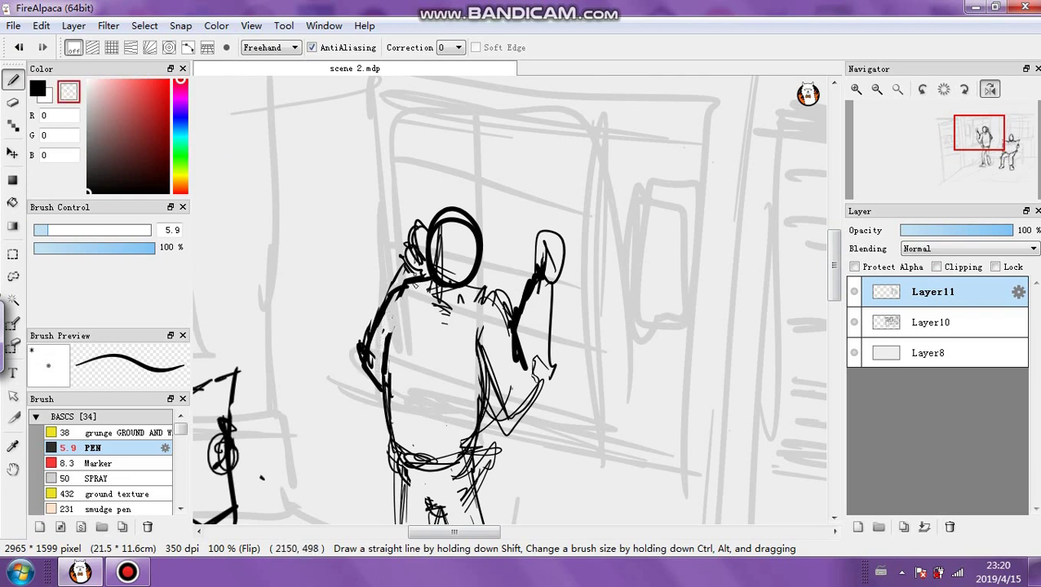
mouse_move(397, 281)
left_mouse_down()
mouse_move(358, 329)
mouse_move(371, 299)
left_mouse_up()
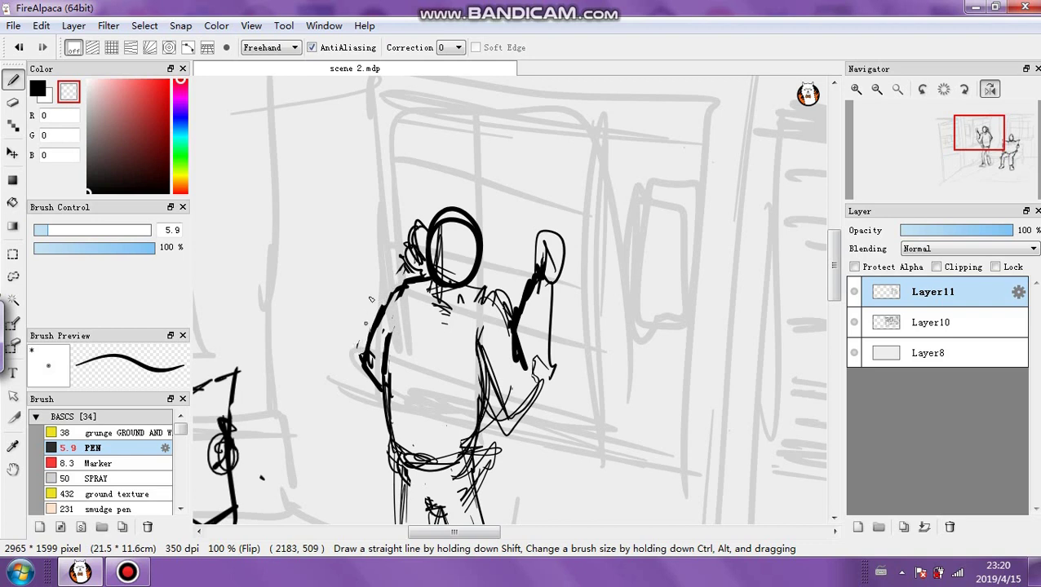
Redraw the bent arm from the hand to a wider elbow in black at pen size 3.7
left_click(42, 92)
left_click_drag(47, 231, 38, 230)
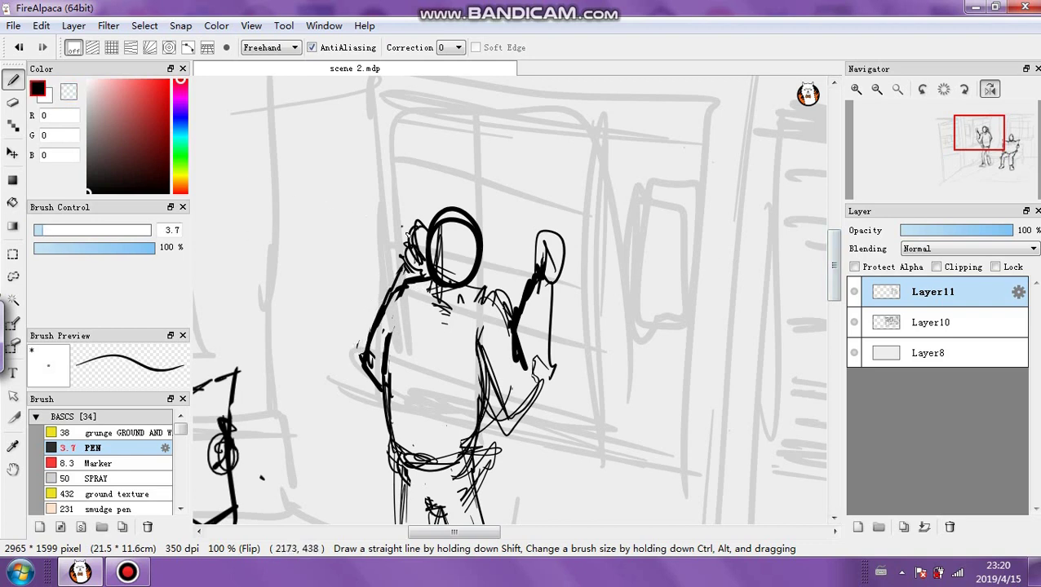
mouse_move(405, 259)
left_mouse_down()
mouse_move(346, 334)
mouse_move(363, 371)
mouse_move(373, 349)
left_mouse_up()
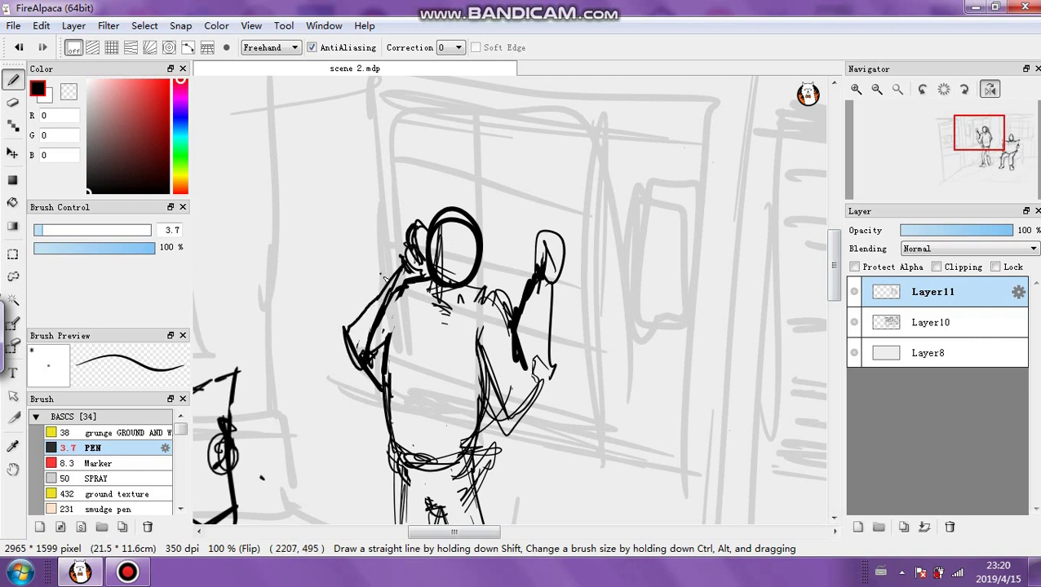
Clean up the bent arm's inner lines and elbow with the transparent pen, and redraw its upper contour in black at pen size 3.7
left_click(69, 93)
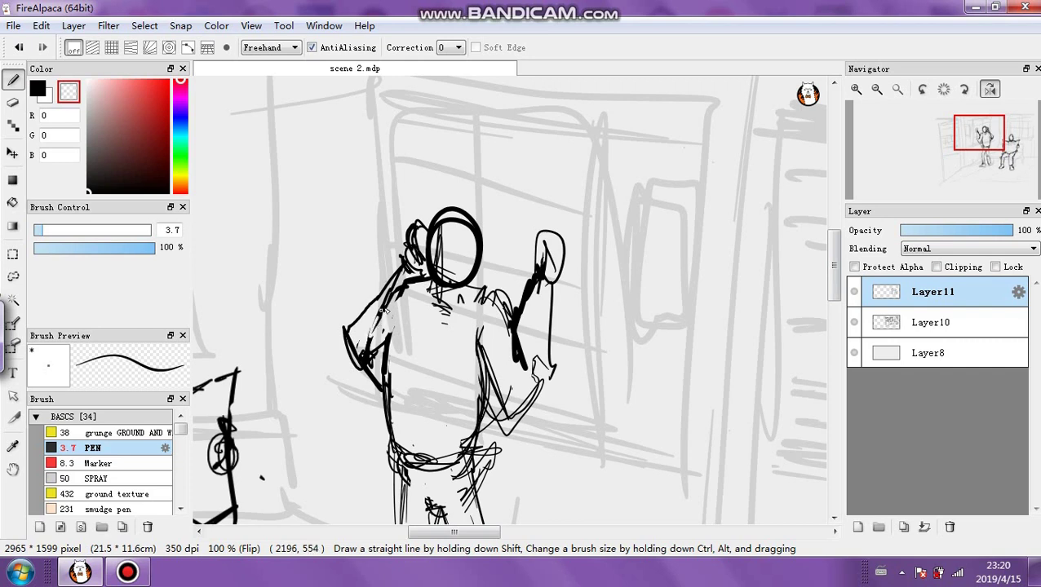
left_click_drag(388, 301, 400, 287)
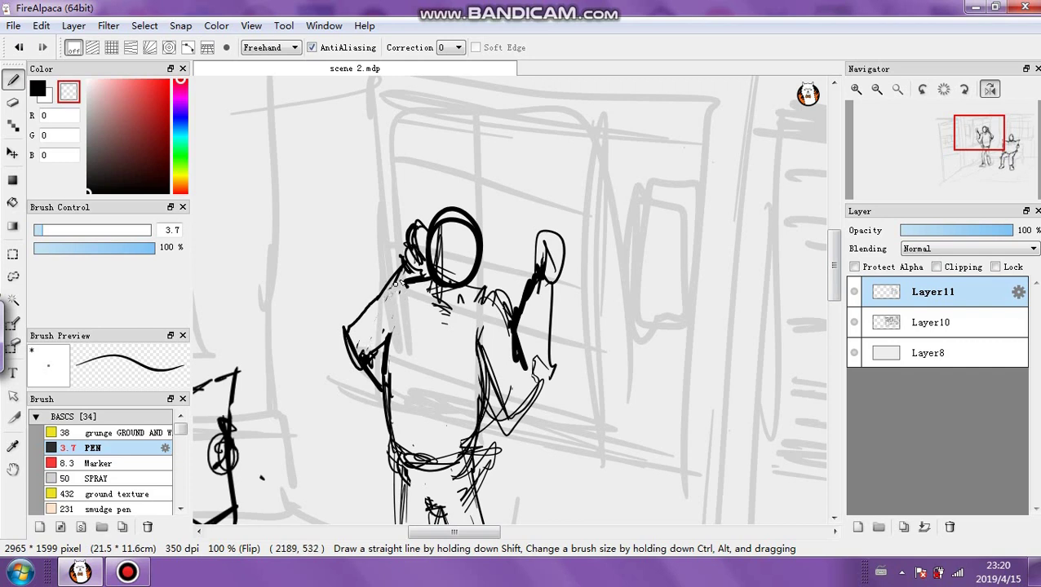
key("x")
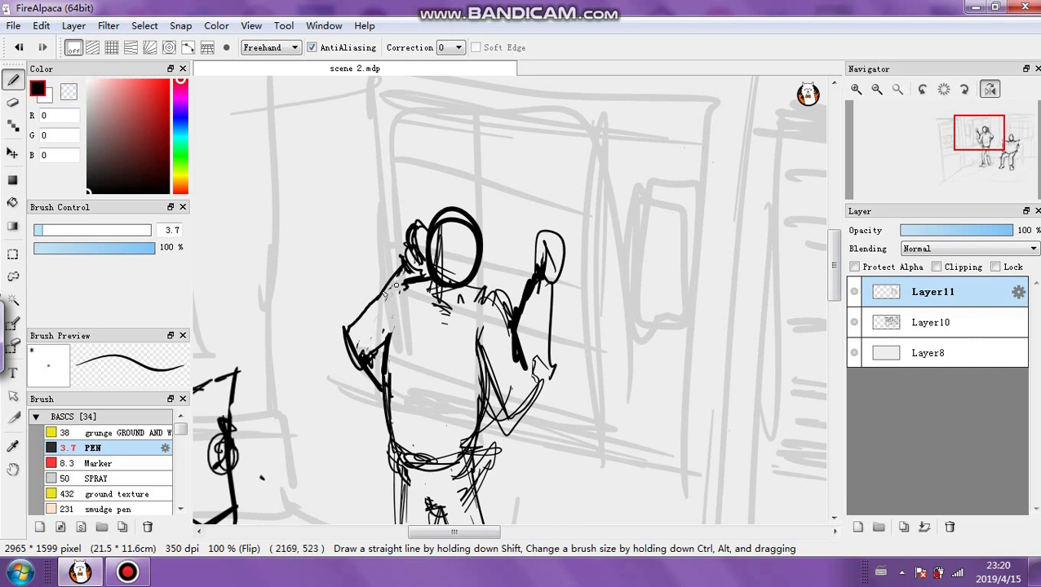
left_click_drag(385, 298, 367, 310)
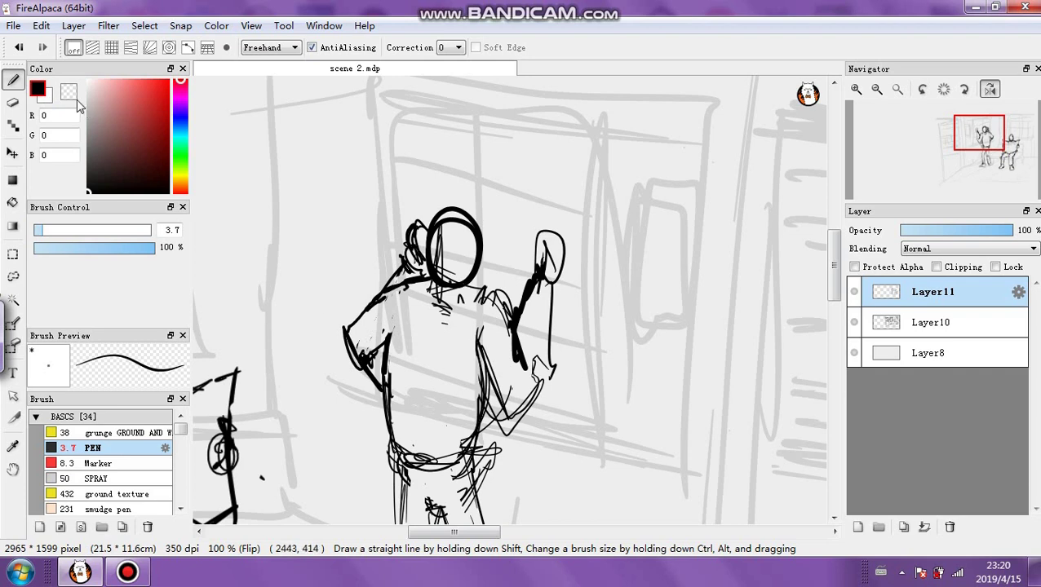
key("x")
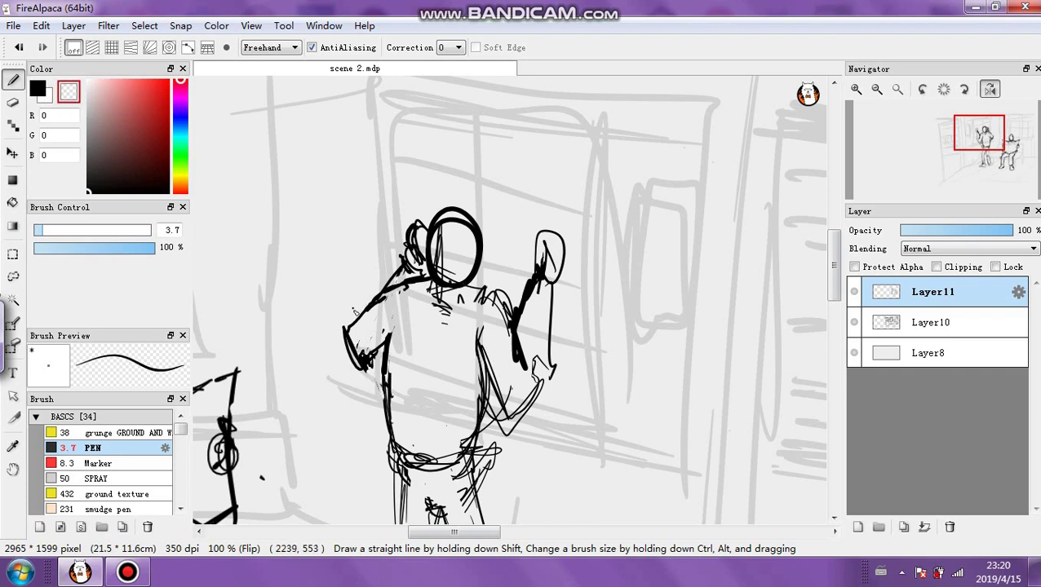
left_click(44, 91)
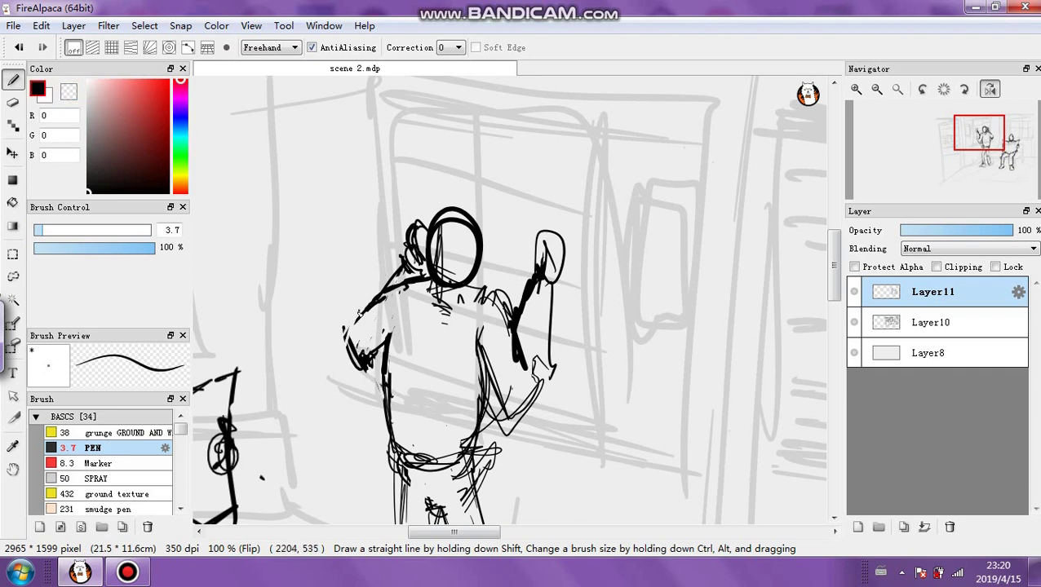
Try to strengthen the standing figure's raised forearm between the elbow and the hand
left_click(877, 90)
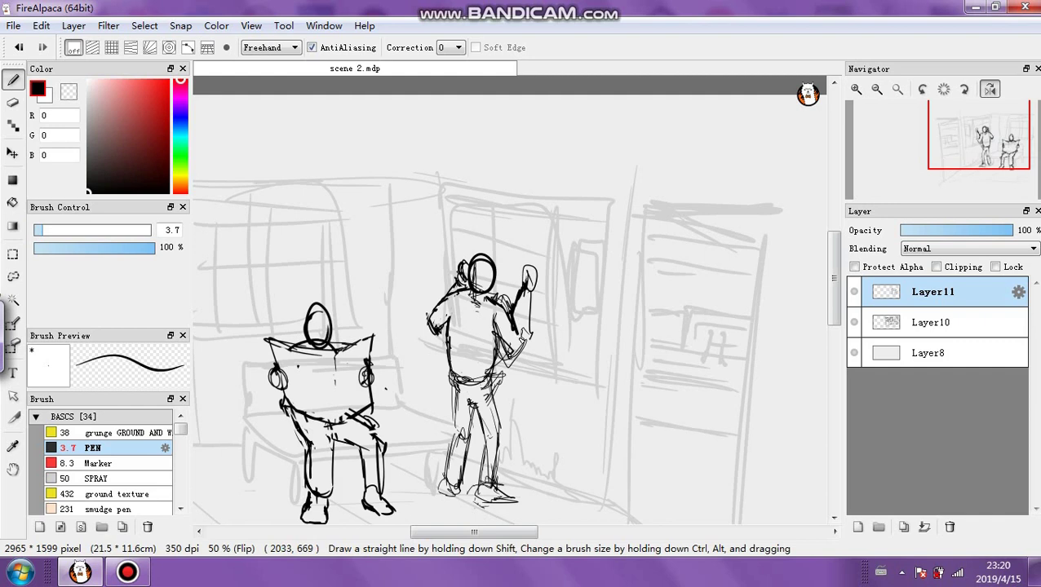
mouse_move(520, 349)
left_mouse_down()
mouse_move(524, 322)
mouse_move(522, 340)
left_mouse_up()
mouse_move(522, 301)
left_mouse_down()
mouse_move(520, 276)
mouse_move(531, 292)
left_mouse_up()
Erase the raised arm's elbow, outer forearm and hand outline on the standing figure with a transparent 16.3 pen
left_click(68, 91)
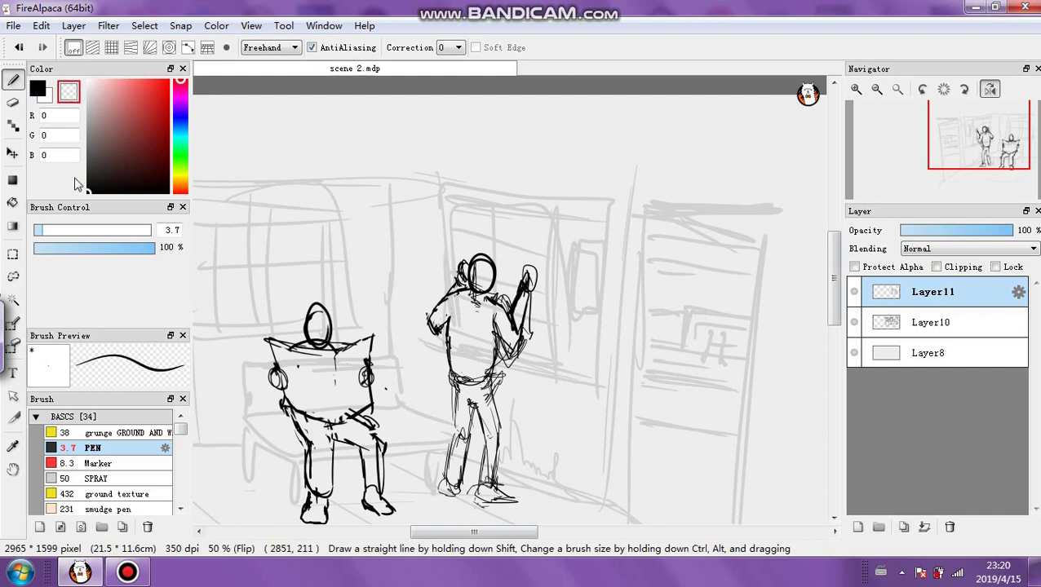
left_click(73, 231)
left_click_drag(503, 368, 535, 330)
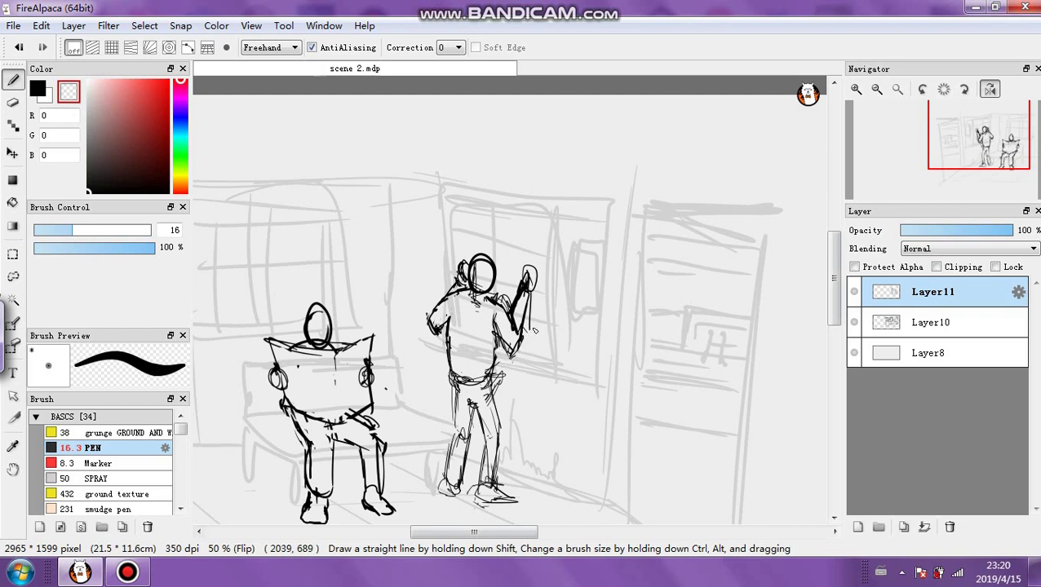
mouse_move(536, 294)
left_mouse_down()
mouse_move(529, 264)
mouse_move(523, 286)
left_mouse_up()
mouse_move(512, 341)
left_mouse_down()
mouse_move(513, 329)
mouse_move(512, 352)
mouse_move(528, 295)
left_mouse_up()
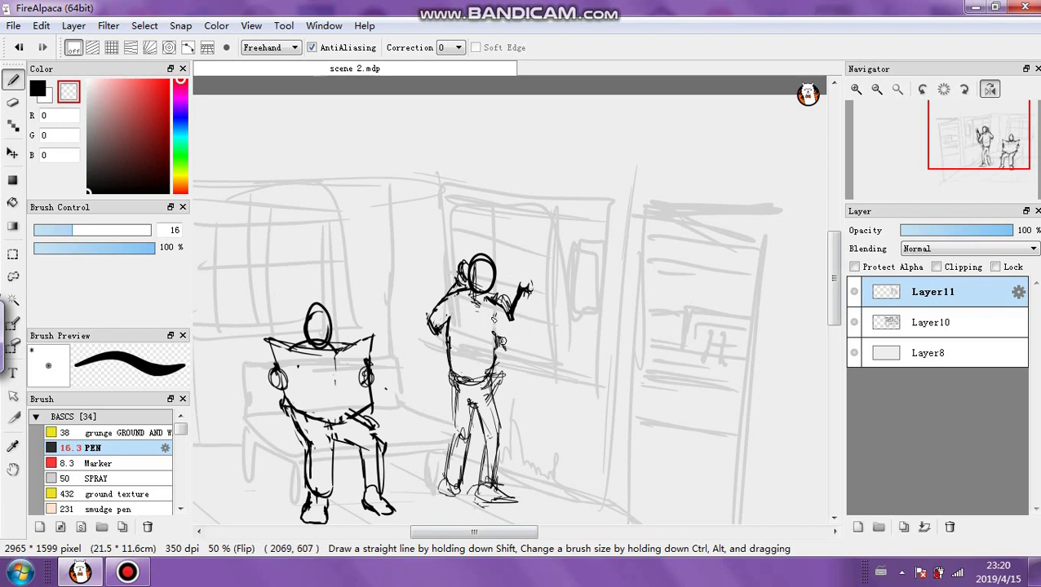
Redraw the standing figure's raised arm from the torso to the hand in black at pen size 3.3
left_click(43, 92)
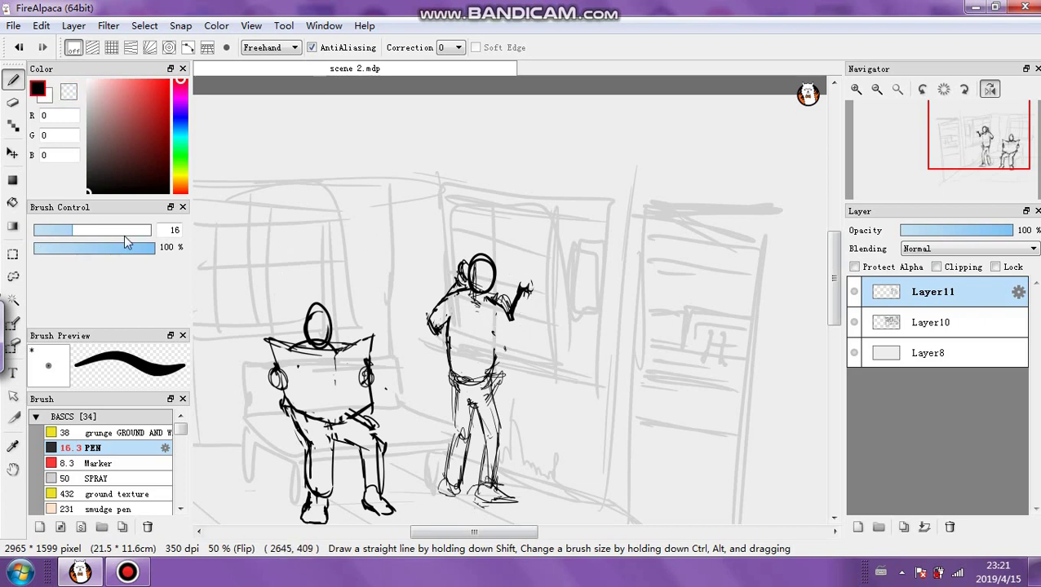
left_click_drag(124, 235, 38, 230)
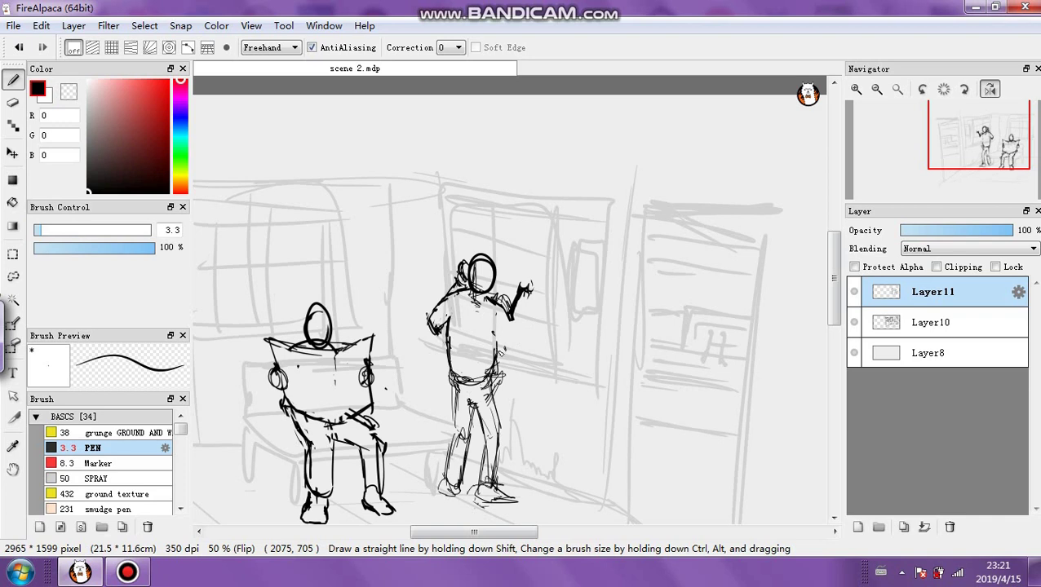
mouse_move(495, 332)
left_mouse_down()
mouse_move(497, 361)
mouse_move(514, 297)
left_mouse_up()
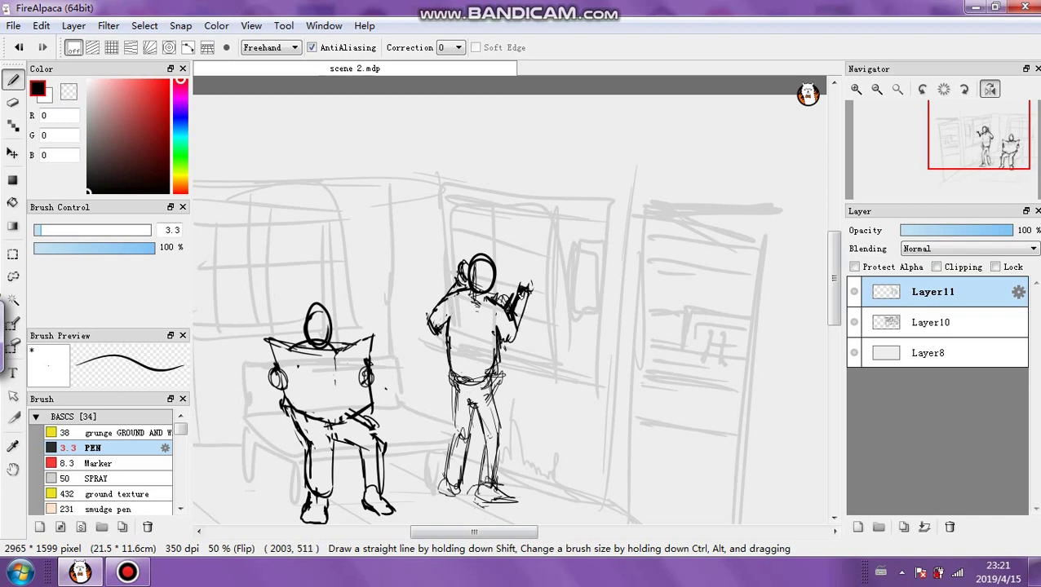
Clean up stray lines on the standing figure with a transparent 19.8 pen
left_click(877, 90)
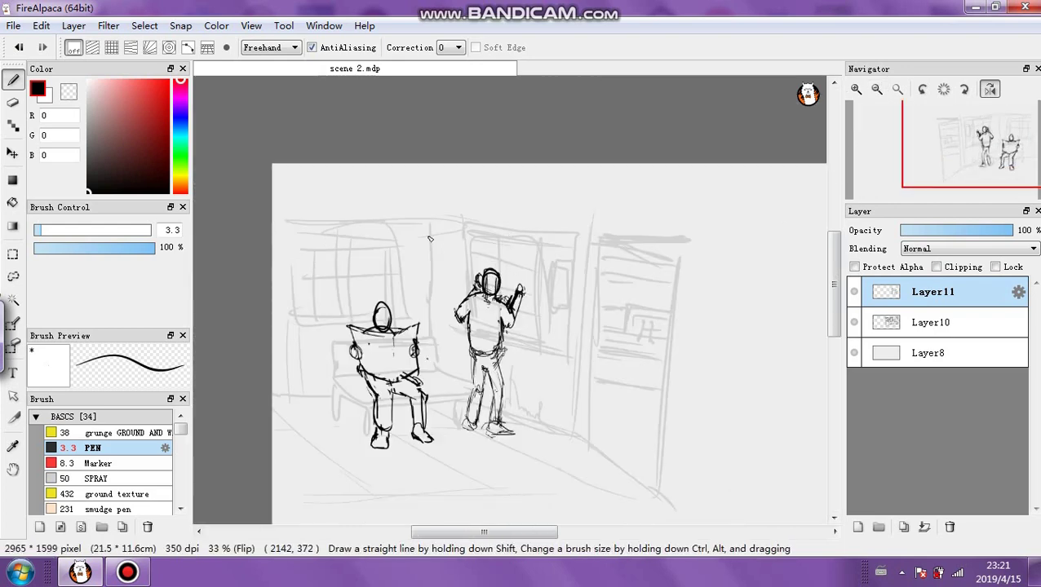
left_click(68, 92)
left_click(81, 230)
mouse_move(465, 286)
left_mouse_down()
mouse_move(489, 298)
mouse_move(492, 290)
left_mouse_up()
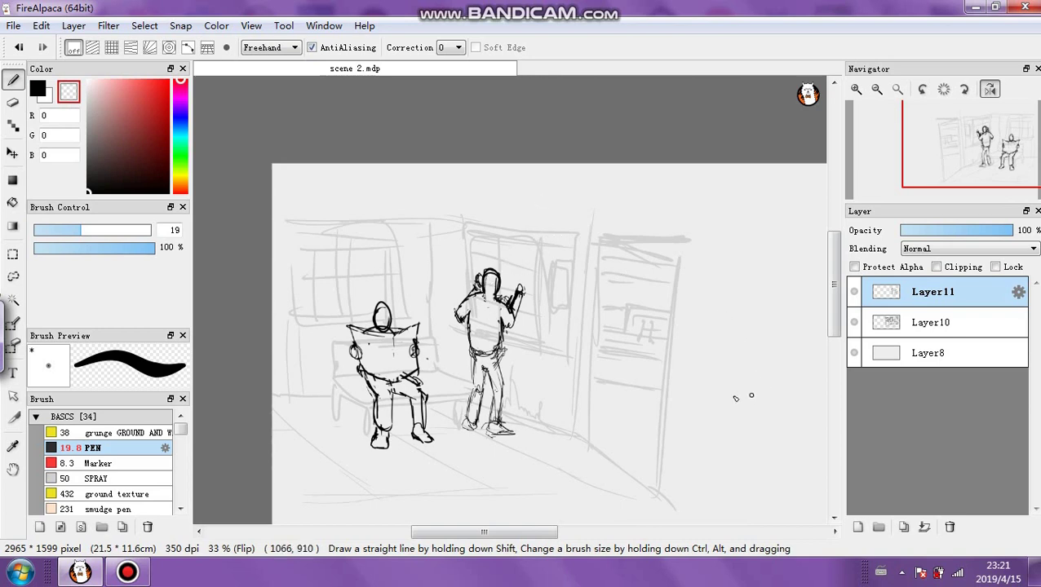
Retrace the standing figure's legs and feet with bolder black lines at pen size 9.5
left_click(39, 90)
left_click(57, 231)
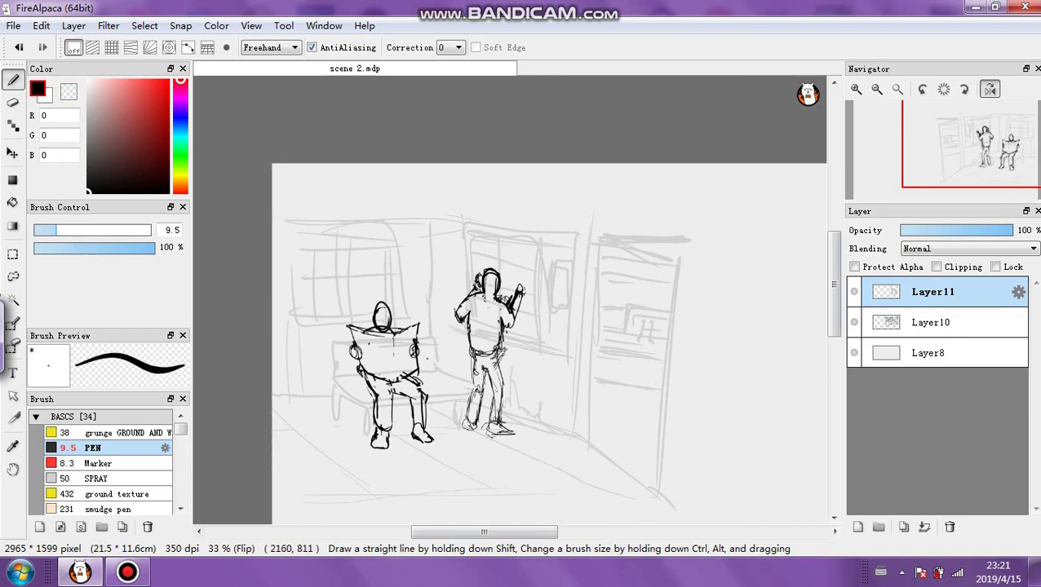
left_click_drag(472, 353, 472, 385)
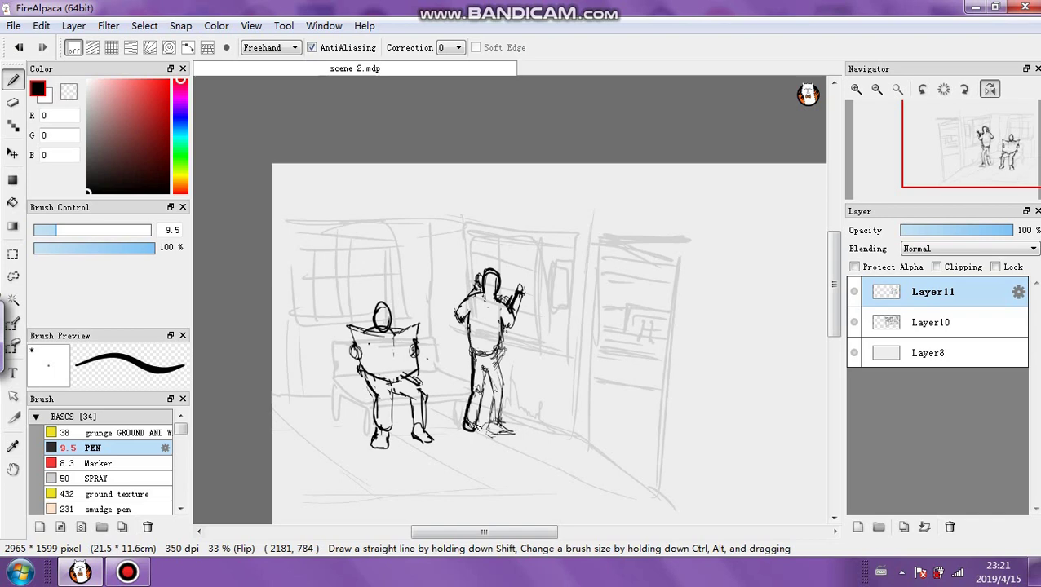
left_click_drag(488, 394, 497, 423)
left_click_drag(493, 359, 503, 390)
left_click_drag(491, 426, 506, 433)
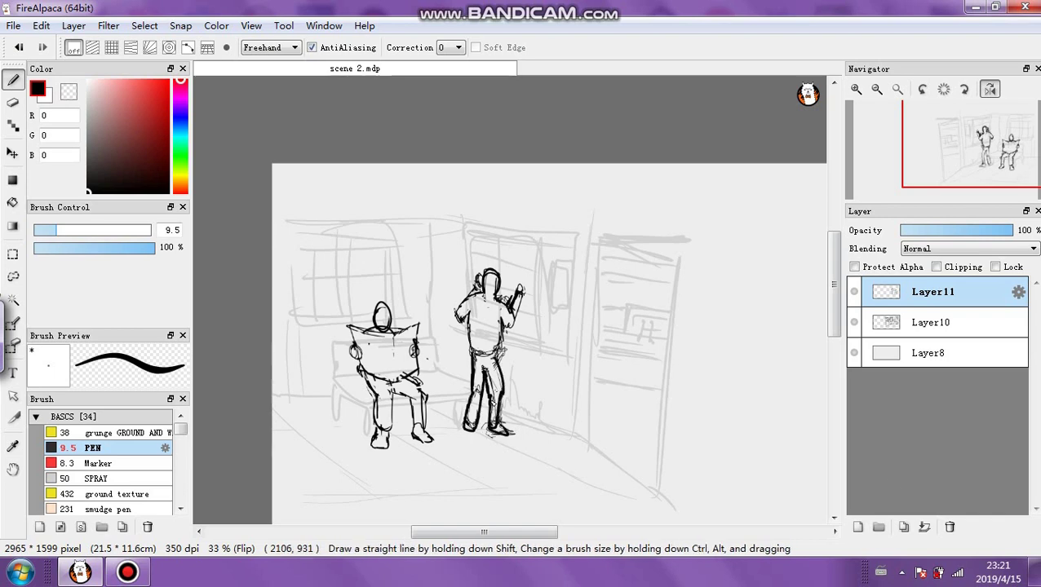
Set Layer10's opacity to 46% and erase the room lines crossing the seated reader with a transparent 85.1 pen
left_click(906, 327)
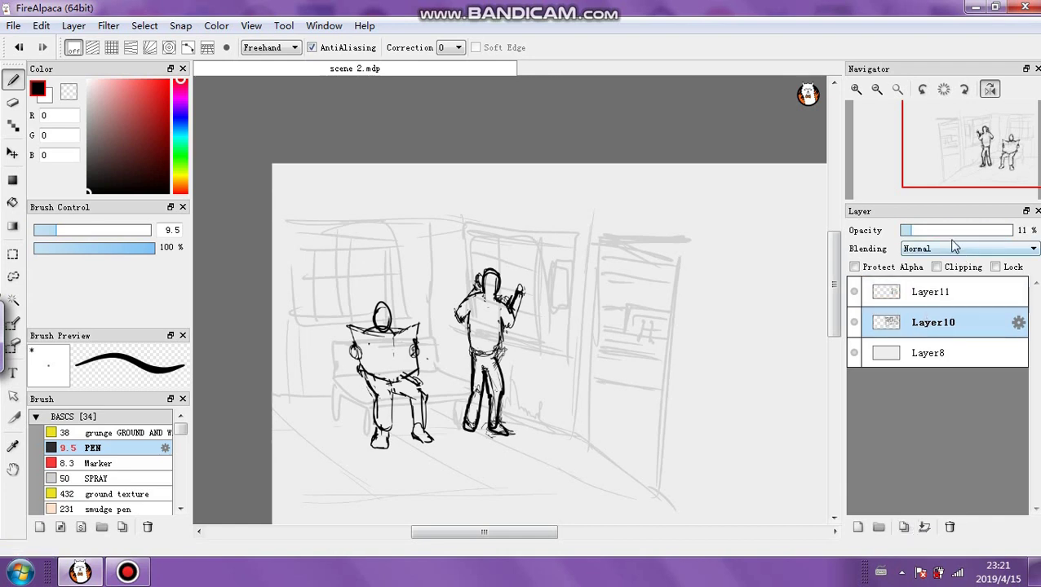
left_click(951, 232)
left_click(68, 91)
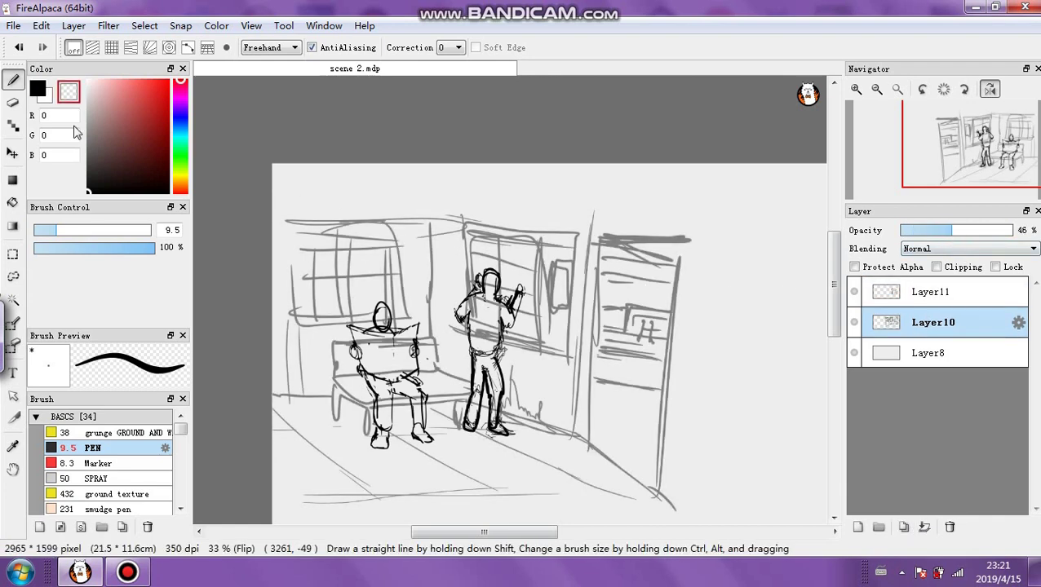
left_click(95, 230)
left_click_drag(397, 324, 452, 324)
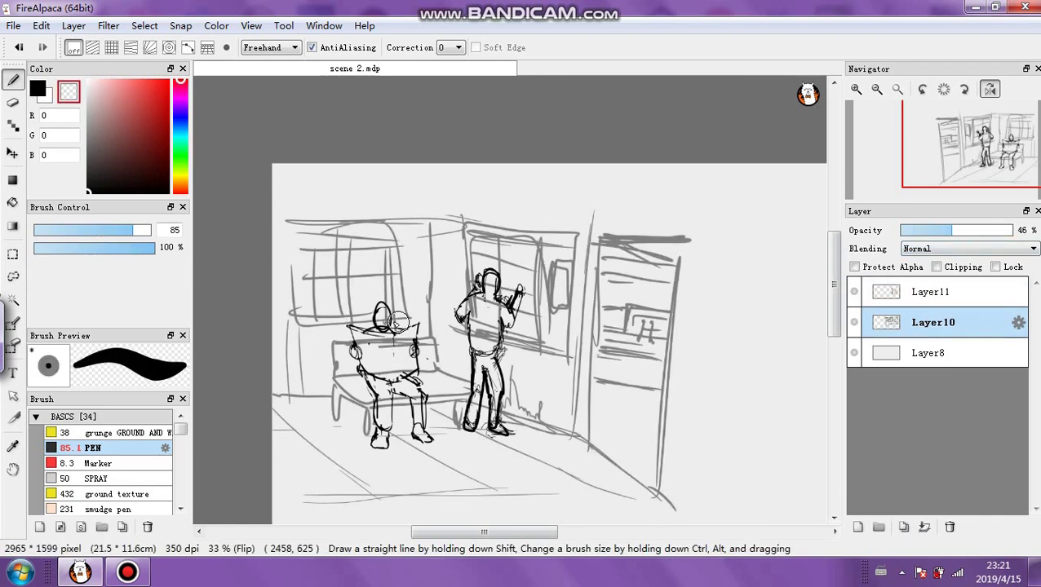
mouse_move(372, 348)
left_mouse_down()
mouse_move(388, 346)
mouse_move(365, 348)
mouse_move(359, 360)
mouse_move(372, 368)
left_mouse_up()
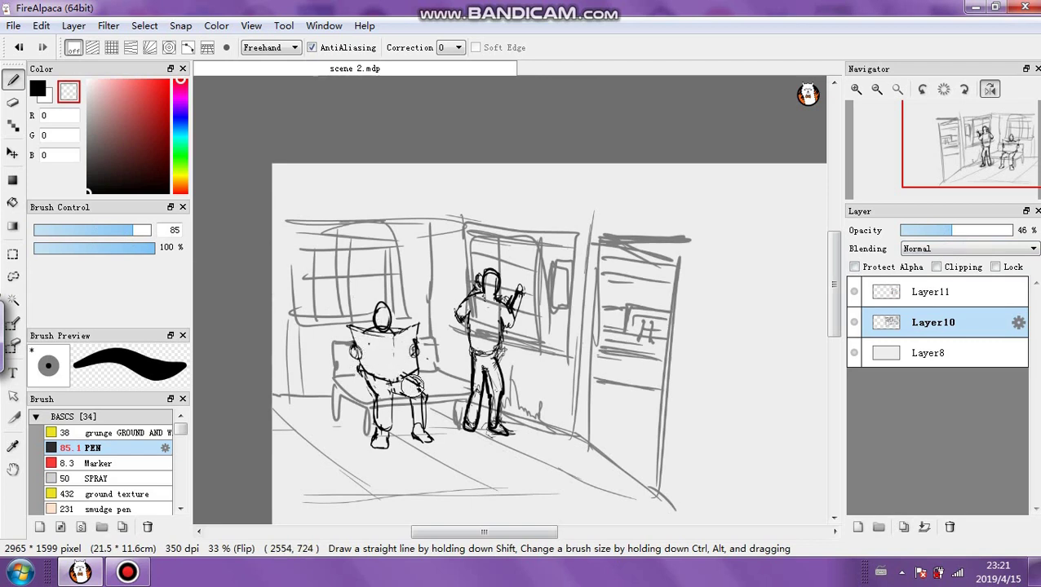
Erase the room lines inside the standing figure's head and torso on Layer10 with a transparent 21.4 pen
left_click(84, 230)
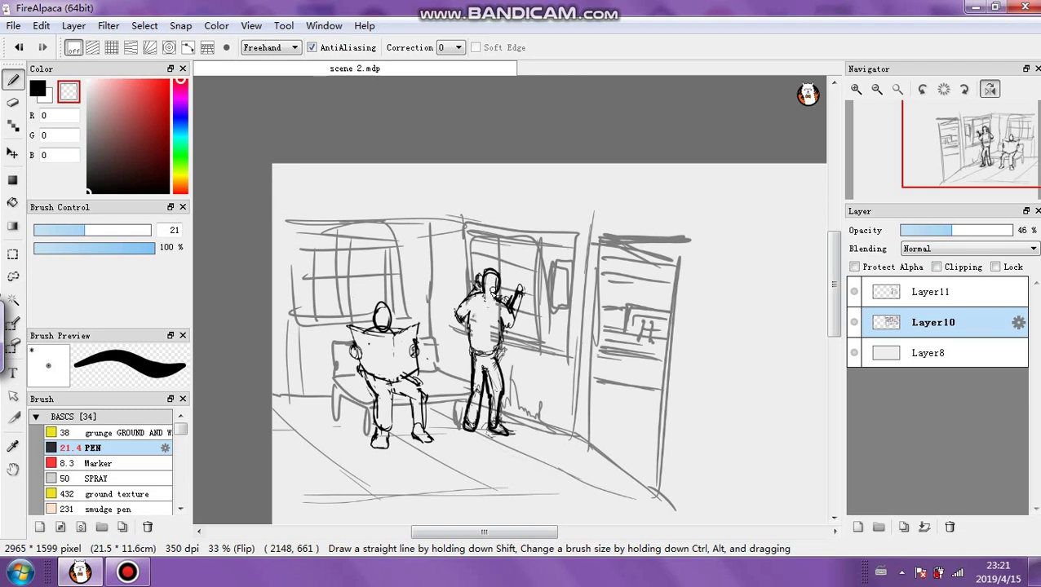
left_click_drag(489, 323, 496, 328)
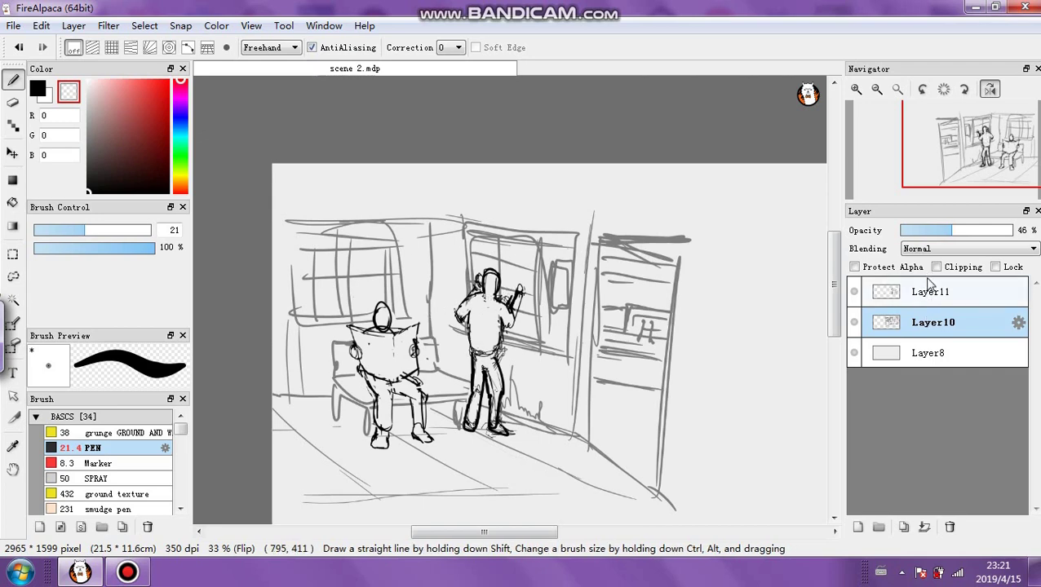
Merge Layer11 down into Layer10 and set the merged layer's opacity to 35%
left_click_drag(945, 231, 1018, 232)
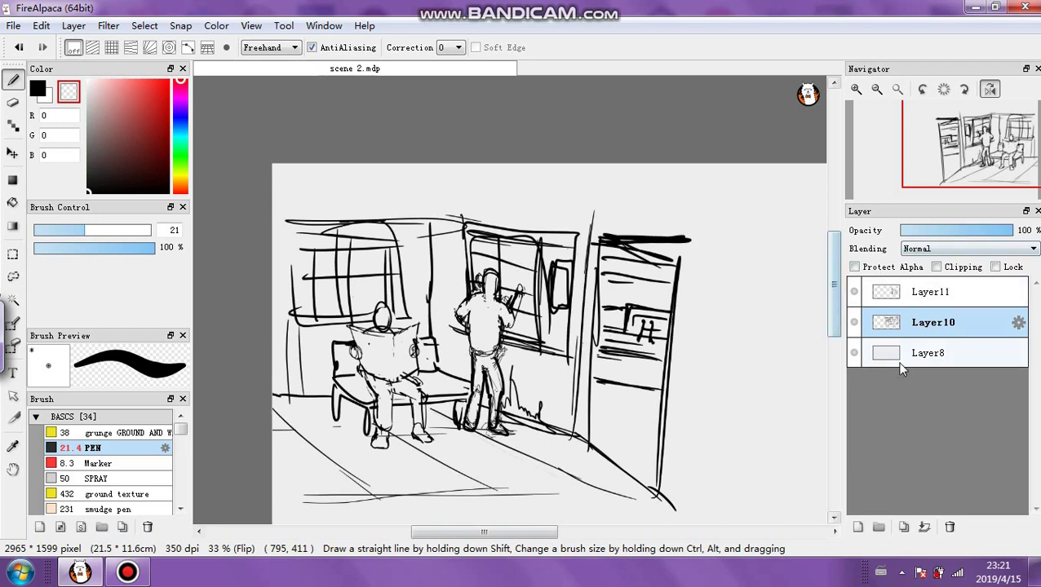
left_click_drag(1000, 232, 956, 232)
left_click(963, 281)
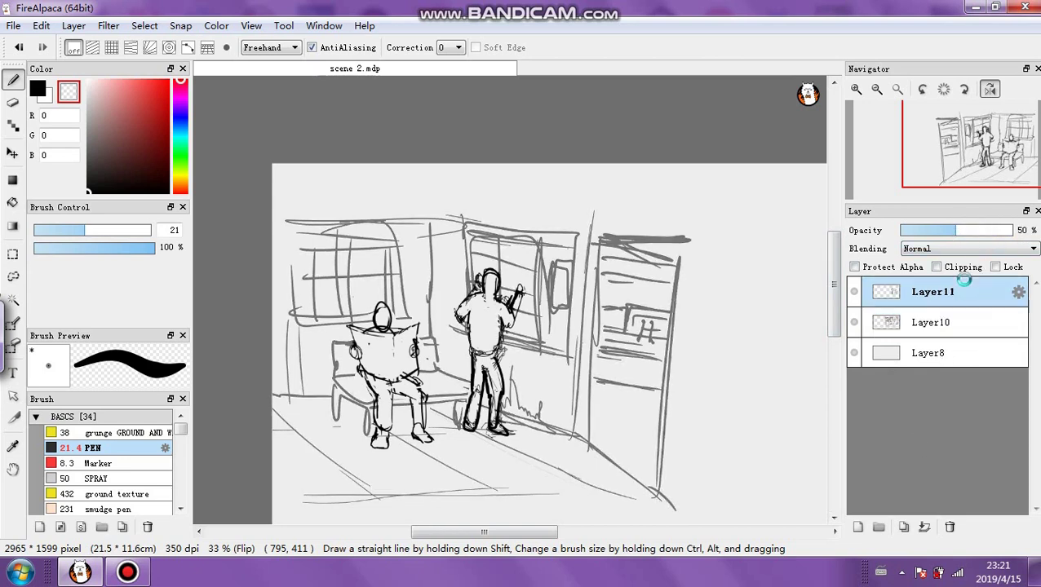
left_click(924, 527)
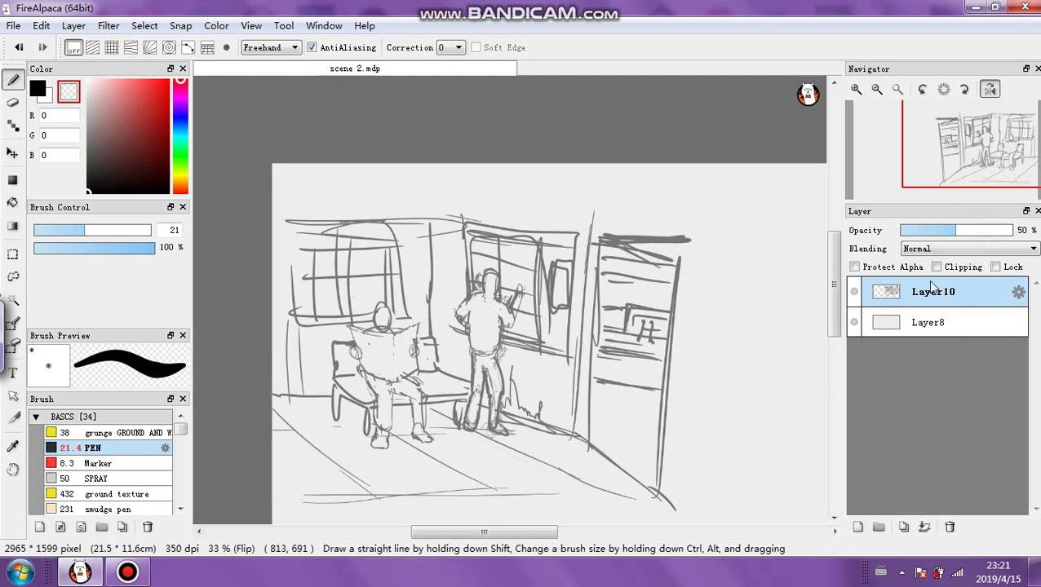
mouse_move(940, 229)
left_mouse_down()
mouse_move(926, 230)
mouse_move(939, 234)
left_mouse_up()
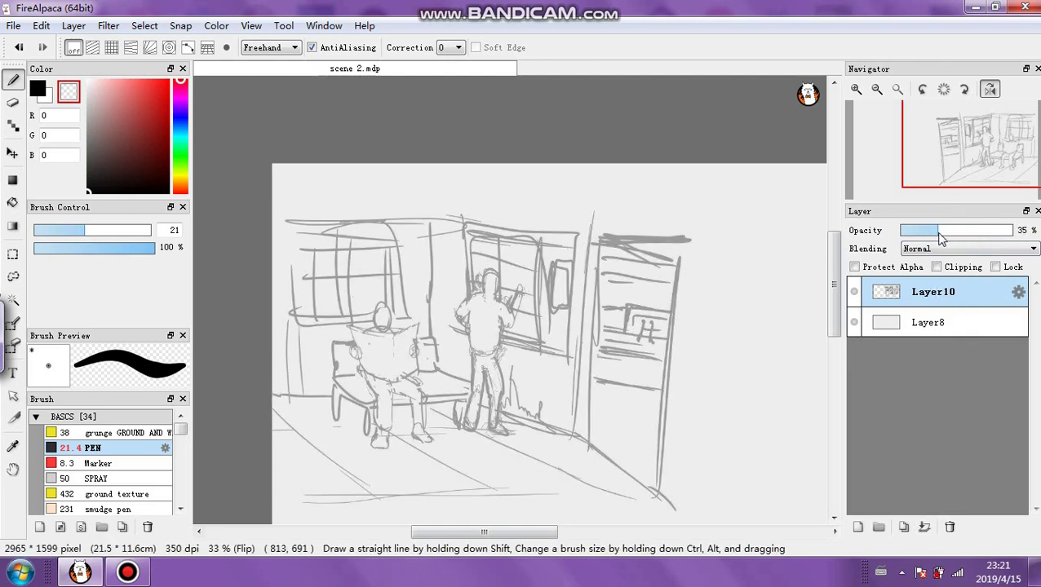
Crop the canvas to a rectangular selection around the seated reader and standing figure, deleting the area outside the canvas
scroll(768, 310, "up", 2)
scroll(754, 313, "down", 2)
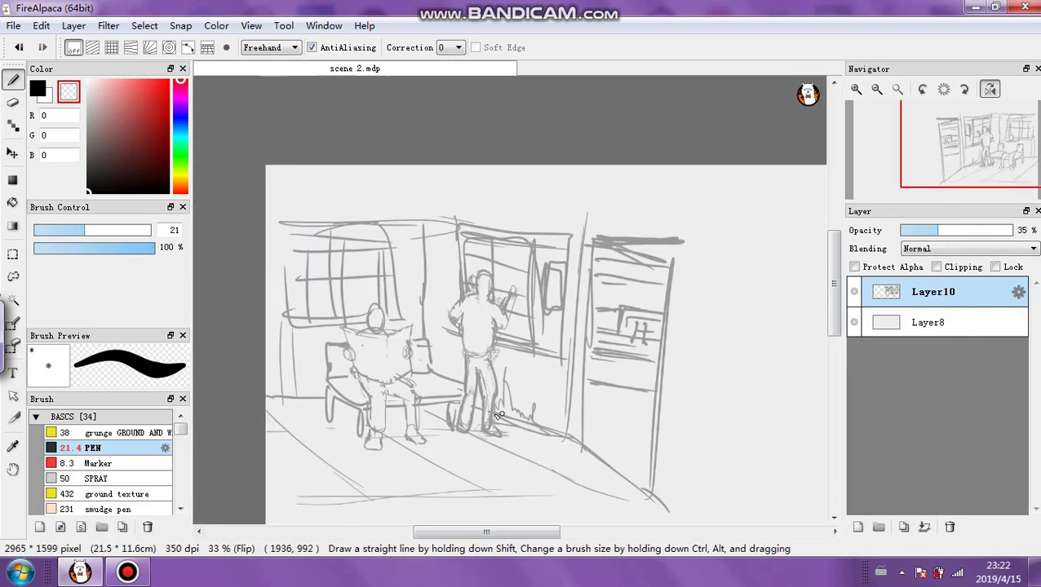
key("m")
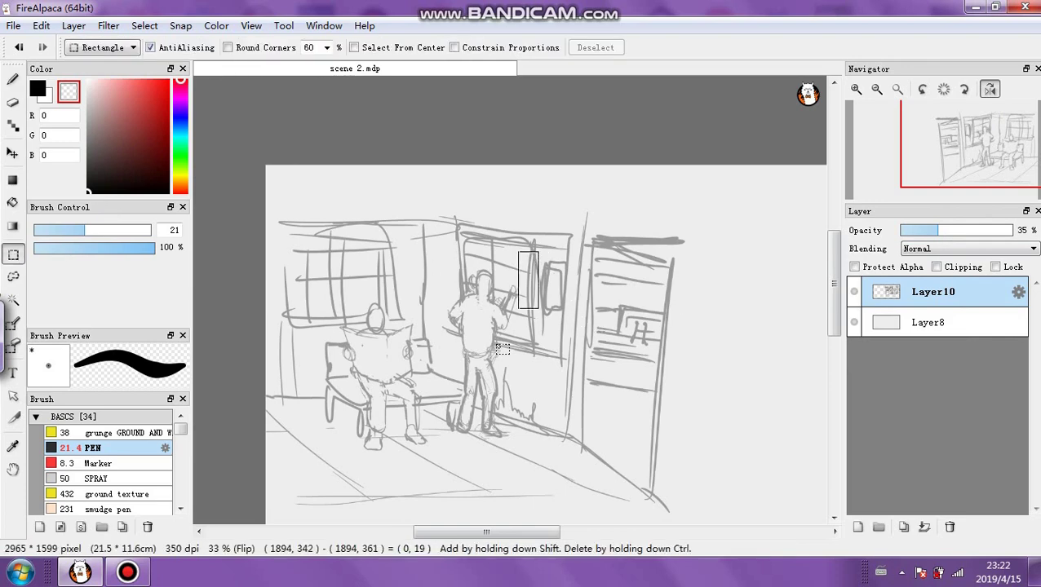
left_click_drag(539, 252, 290, 462)
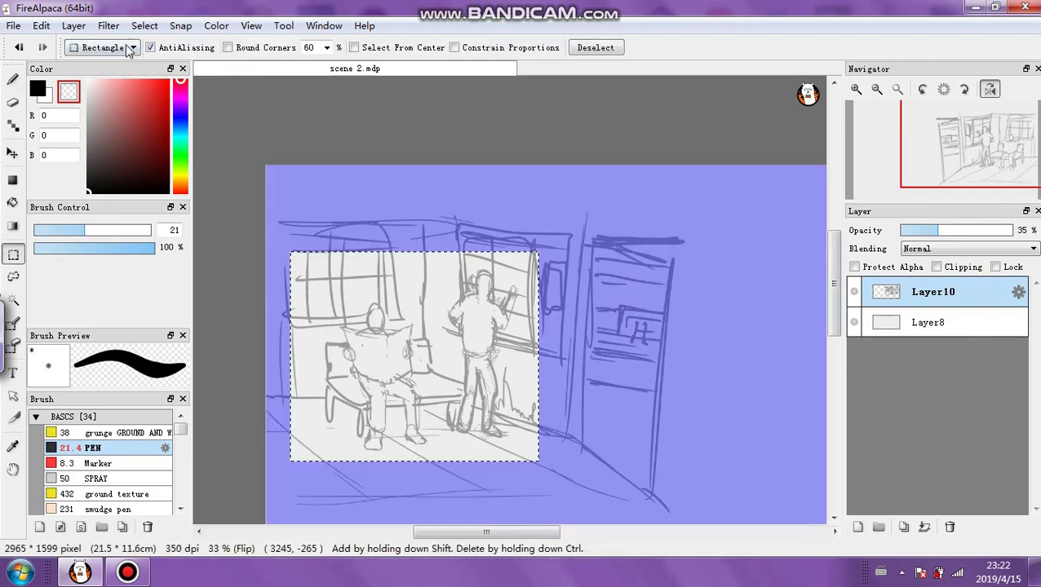
left_click(41, 26)
left_click(69, 144)
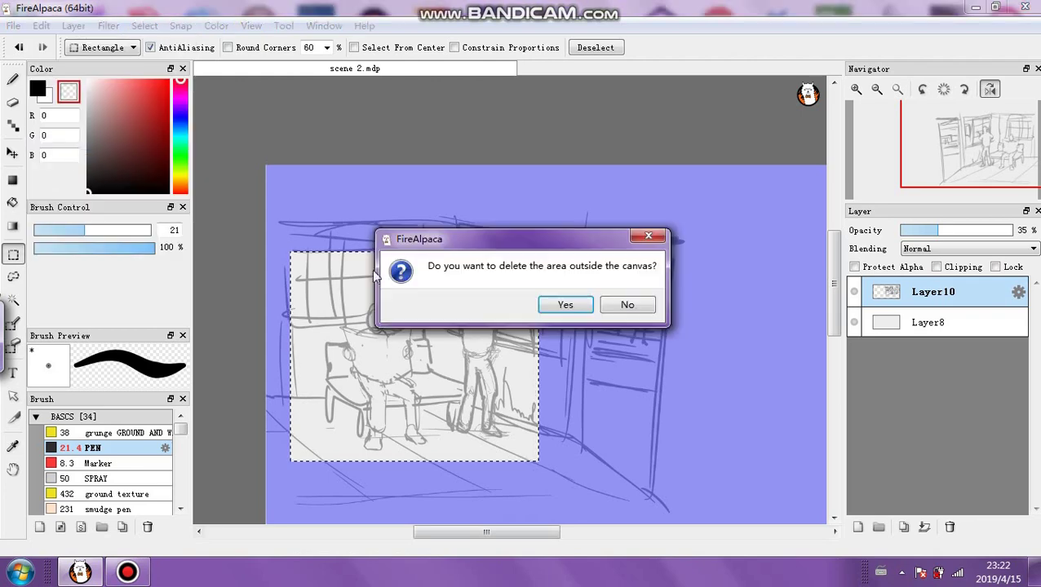
left_click(571, 305)
Fade the cropped sketch on Layer10 to 10% opacity
scroll(576, 315, "up", 1)
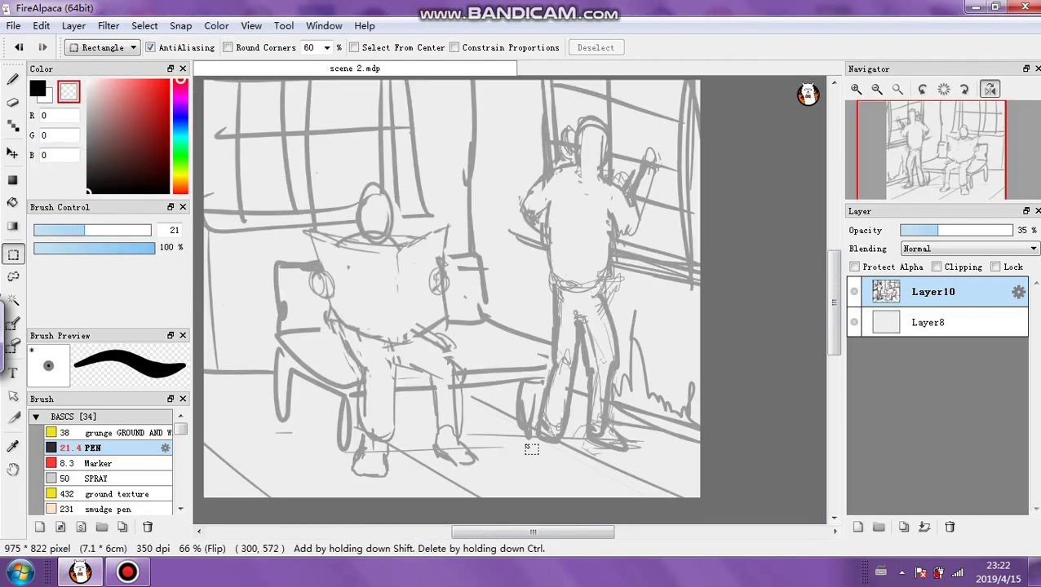
left_click_drag(829, 328, 830, 310)
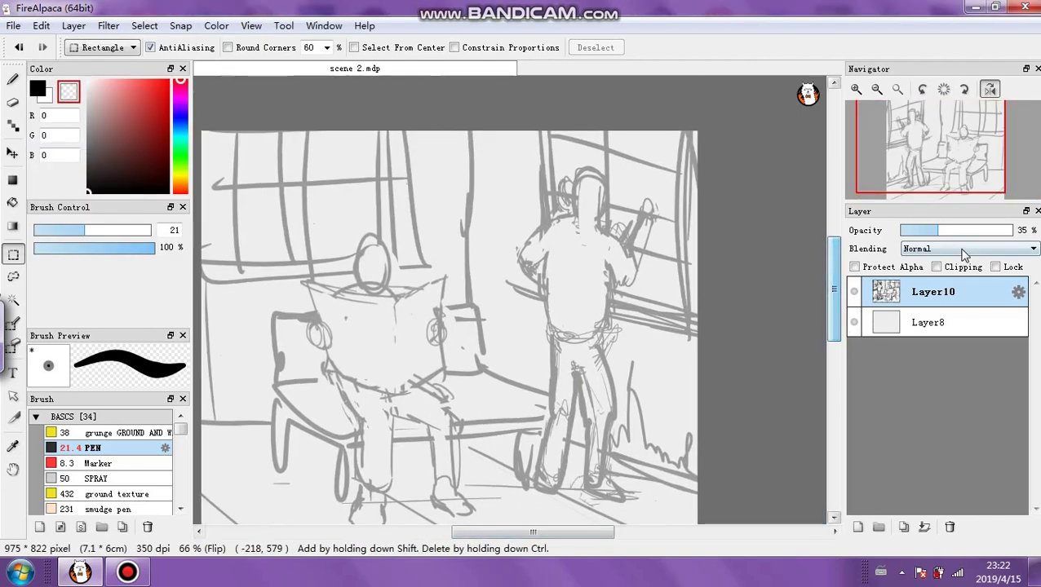
left_click(924, 231)
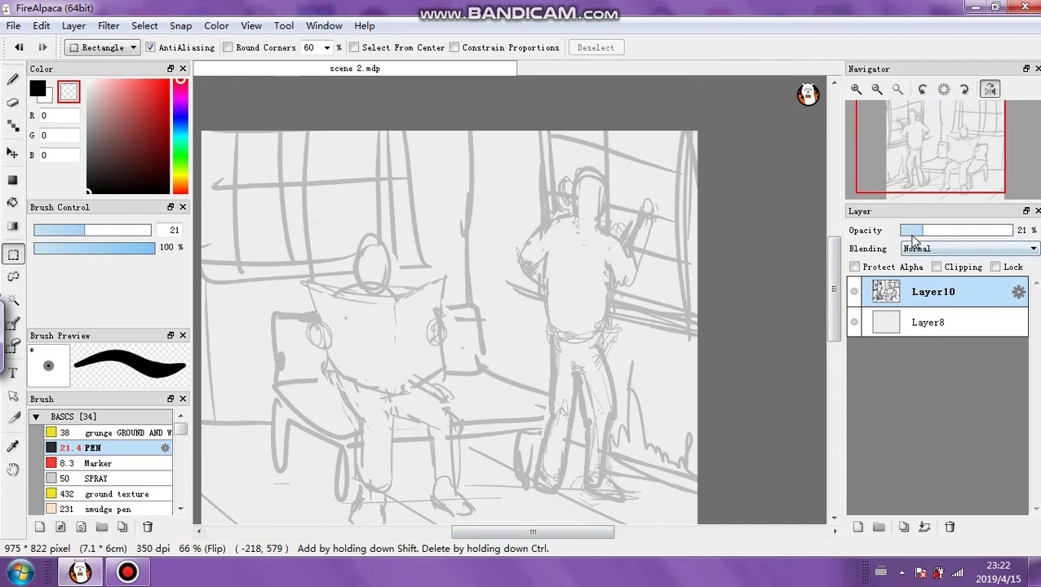
left_click(911, 233)
Add a new layer above Layer10 and set the pen to black at size 2.7
left_click(856, 89)
left_click(856, 88)
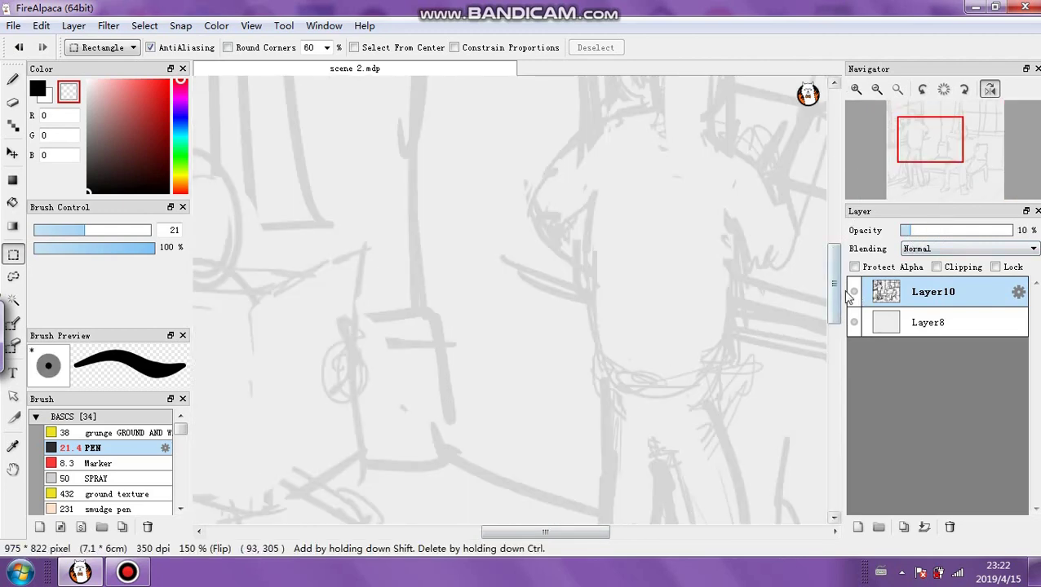
left_click_drag(835, 292, 831, 276)
left_click_drag(589, 534, 546, 538)
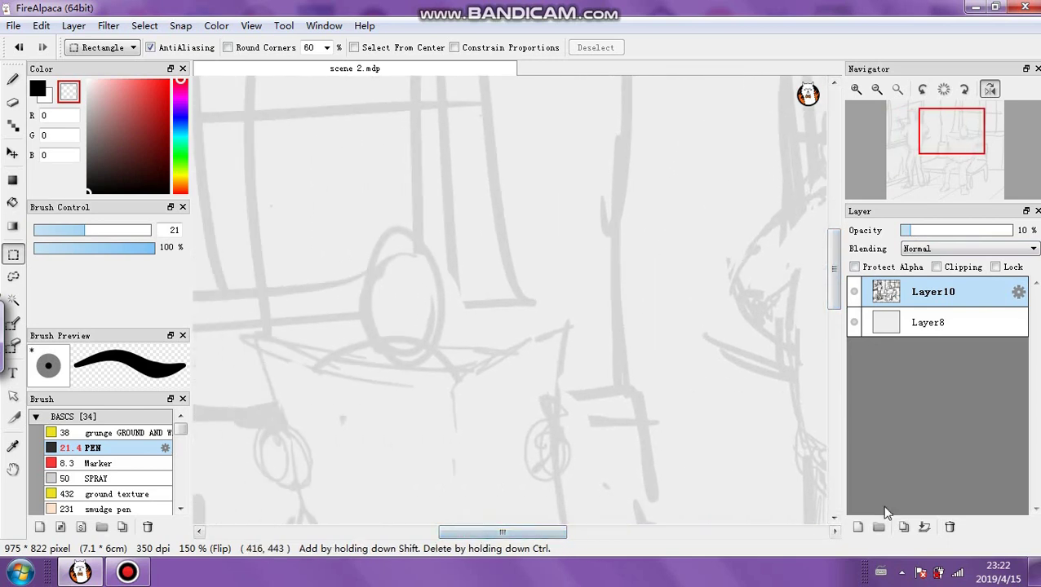
left_click(858, 527)
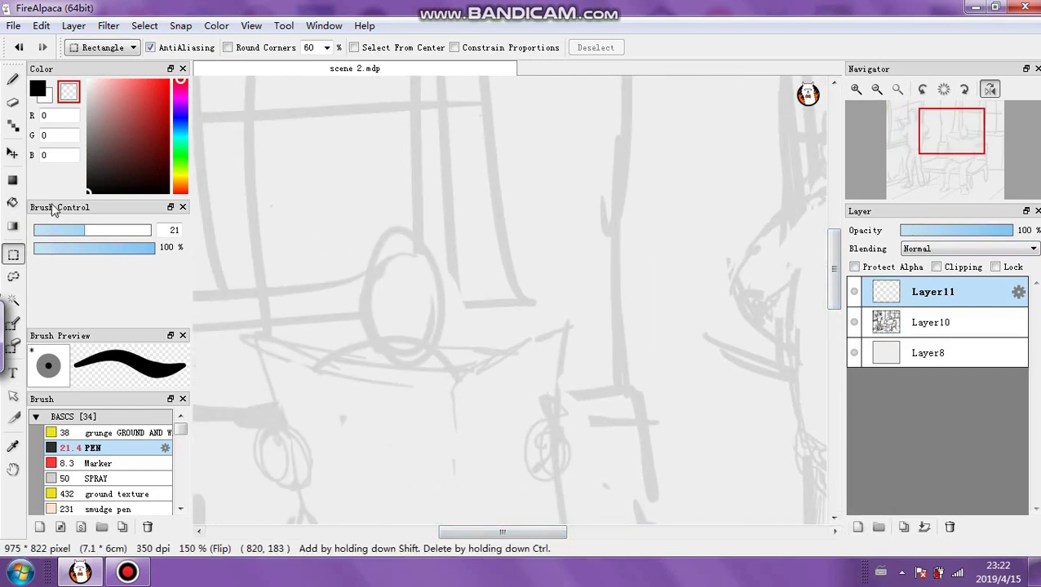
key("b")
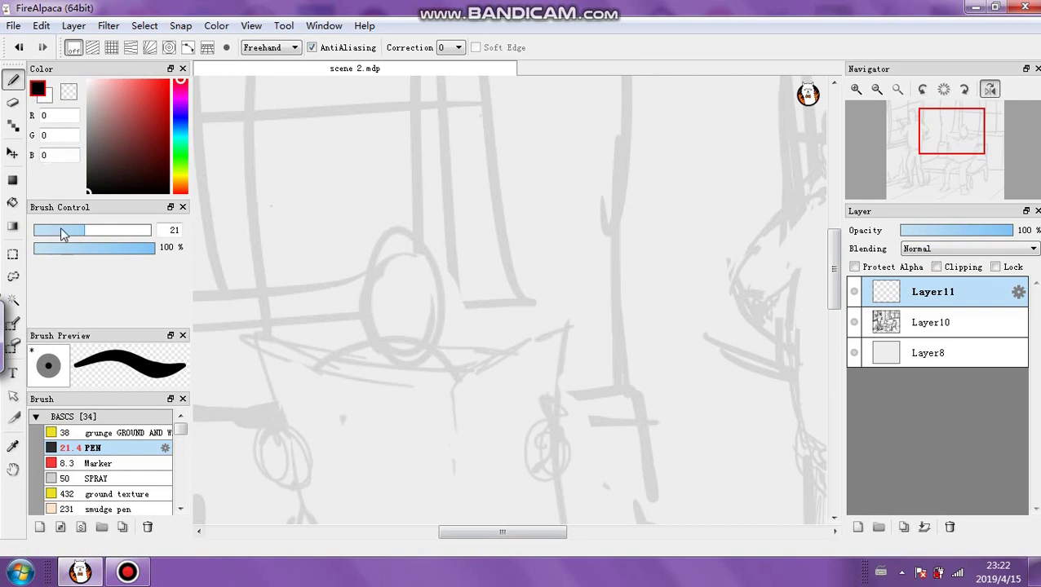
left_click_drag(64, 235, 39, 233)
scroll(633, 308, "up", 1)
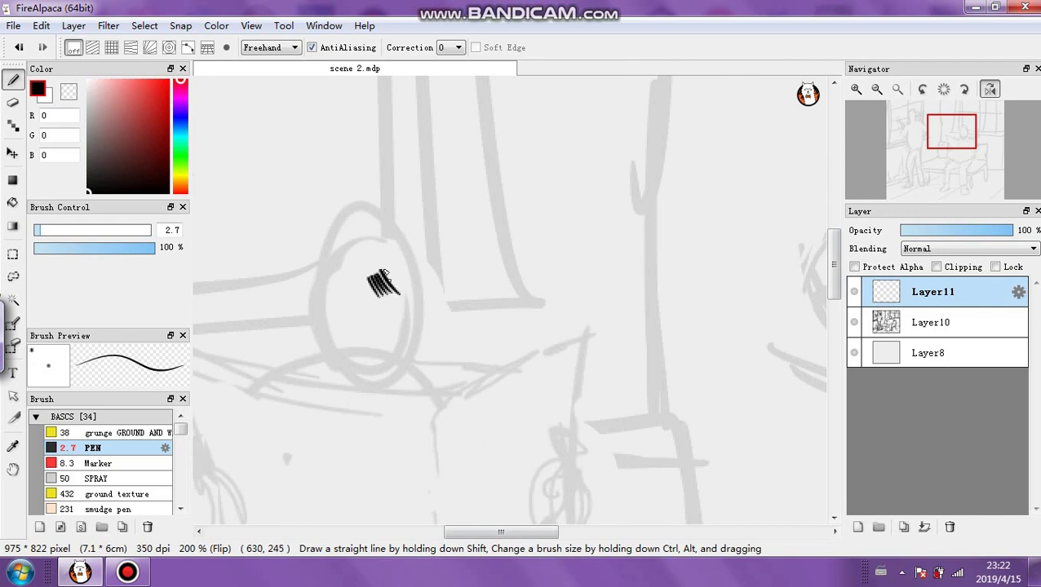
Draw a cartoon head with spiky hair, round eyes and a jaw outline over the seated reader's faded head
mouse_move(383, 274)
left_mouse_down()
mouse_move(424, 284)
mouse_move(408, 263)
mouse_move(430, 271)
mouse_move(397, 236)
left_mouse_up()
mouse_move(359, 208)
left_mouse_down()
mouse_move(342, 170)
mouse_move(355, 169)
mouse_move(380, 209)
mouse_move(415, 198)
mouse_move(407, 221)
mouse_move(333, 188)
mouse_move(317, 193)
mouse_move(330, 210)
mouse_move(302, 208)
mouse_move(312, 249)
mouse_move(300, 253)
mouse_move(324, 282)
mouse_move(372, 290)
left_mouse_up()
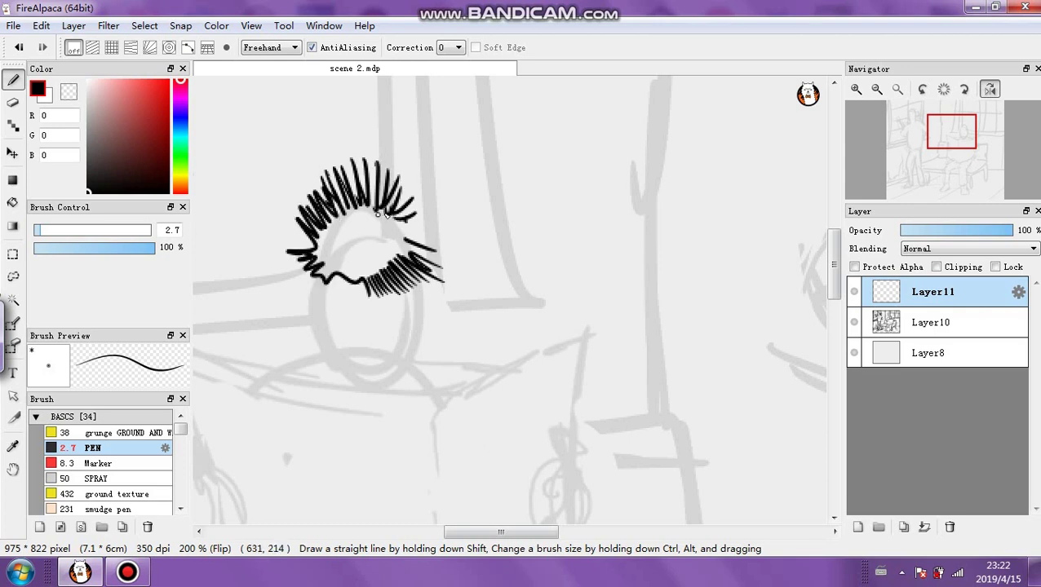
left_click_drag(327, 320, 340, 314)
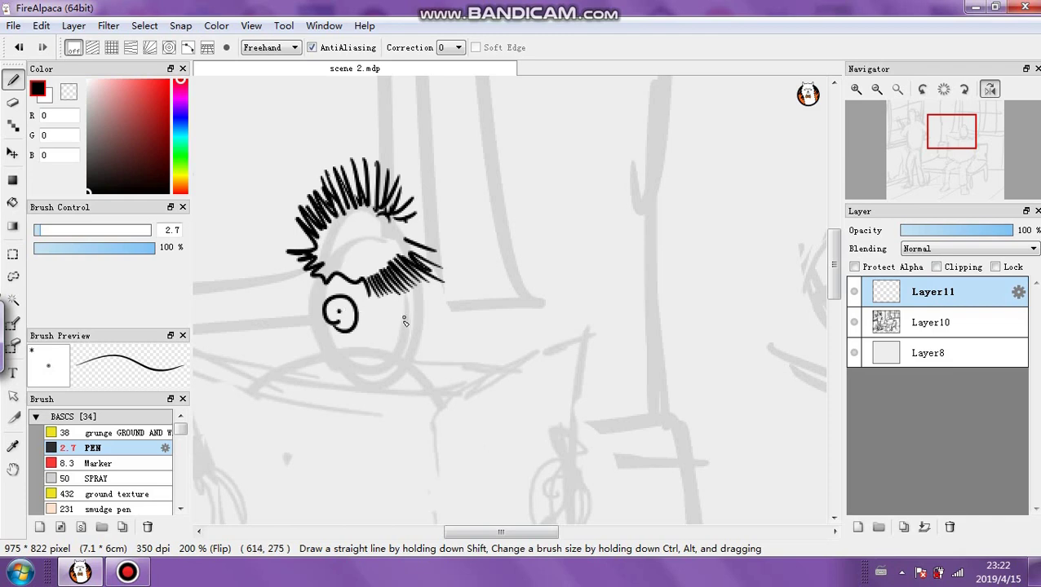
left_click_drag(404, 321, 402, 323)
left_click_drag(391, 308, 394, 311)
mouse_move(324, 280)
left_mouse_down()
mouse_move(419, 300)
mouse_move(421, 354)
left_mouse_up()
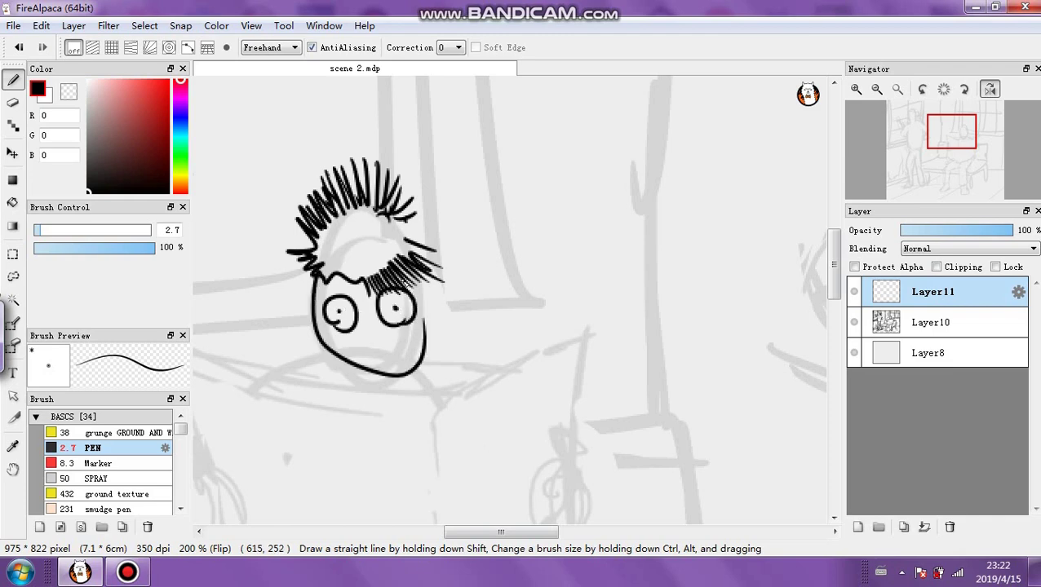
Delete the layer holding the cartoon head
left_click(878, 91)
left_click(878, 91)
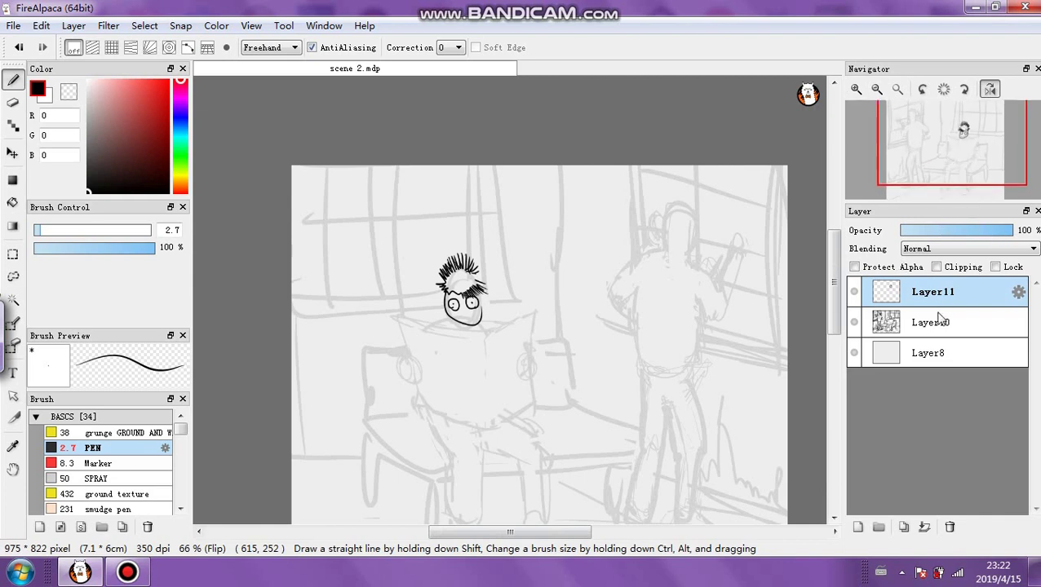
left_click(952, 526)
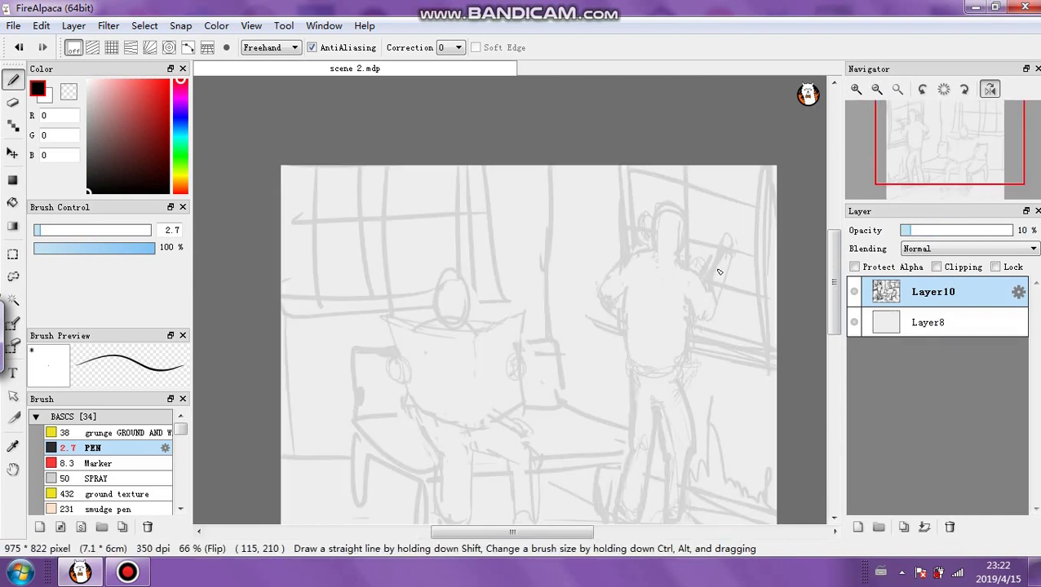
mouse_move(587, 6)
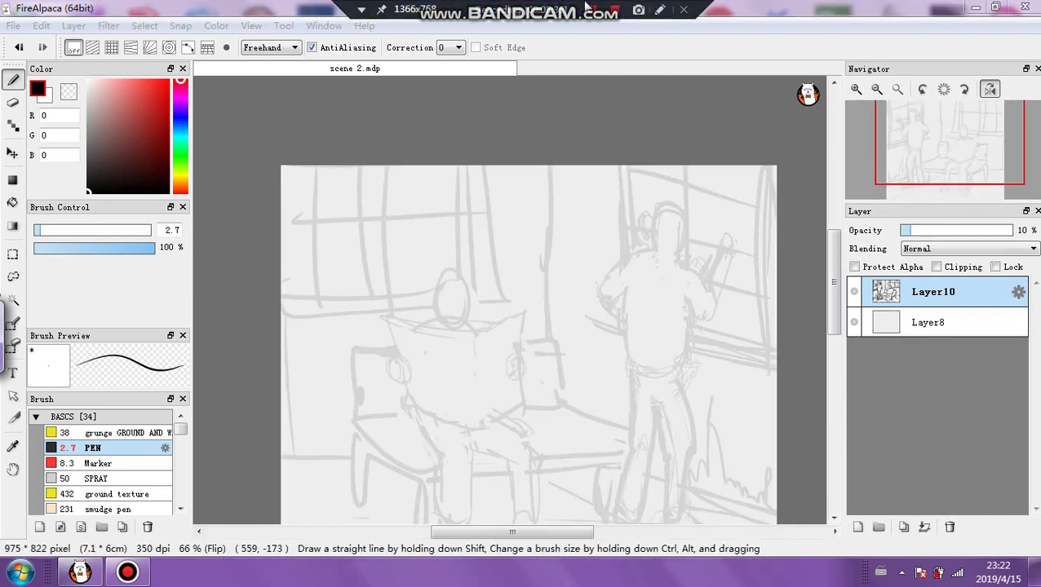